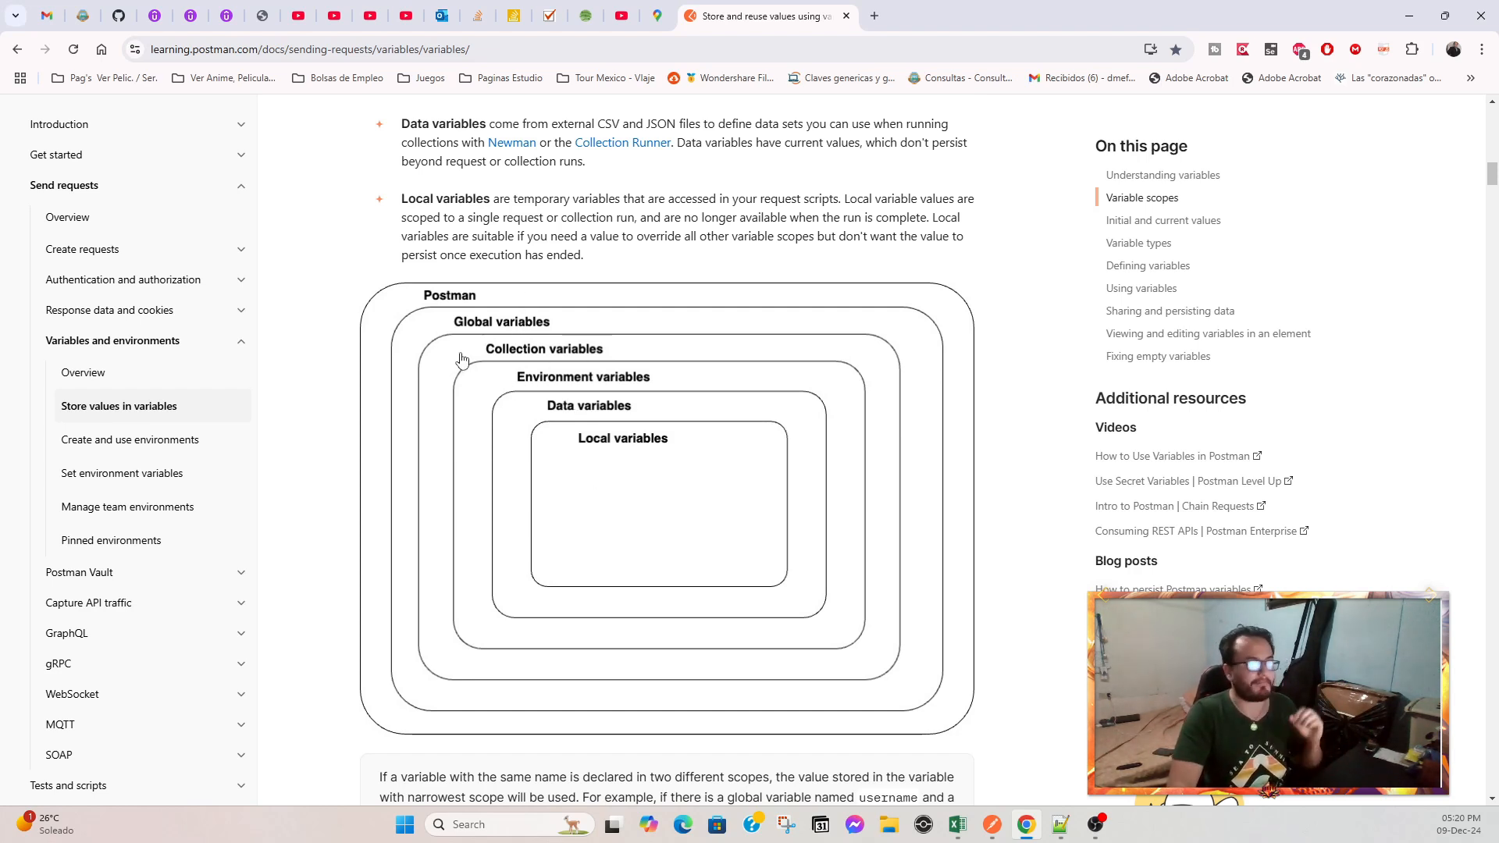
Read the documentation paragraph explaining that data variables come from external CSV and JSON files.
scroll(465, 320, "up", 2)
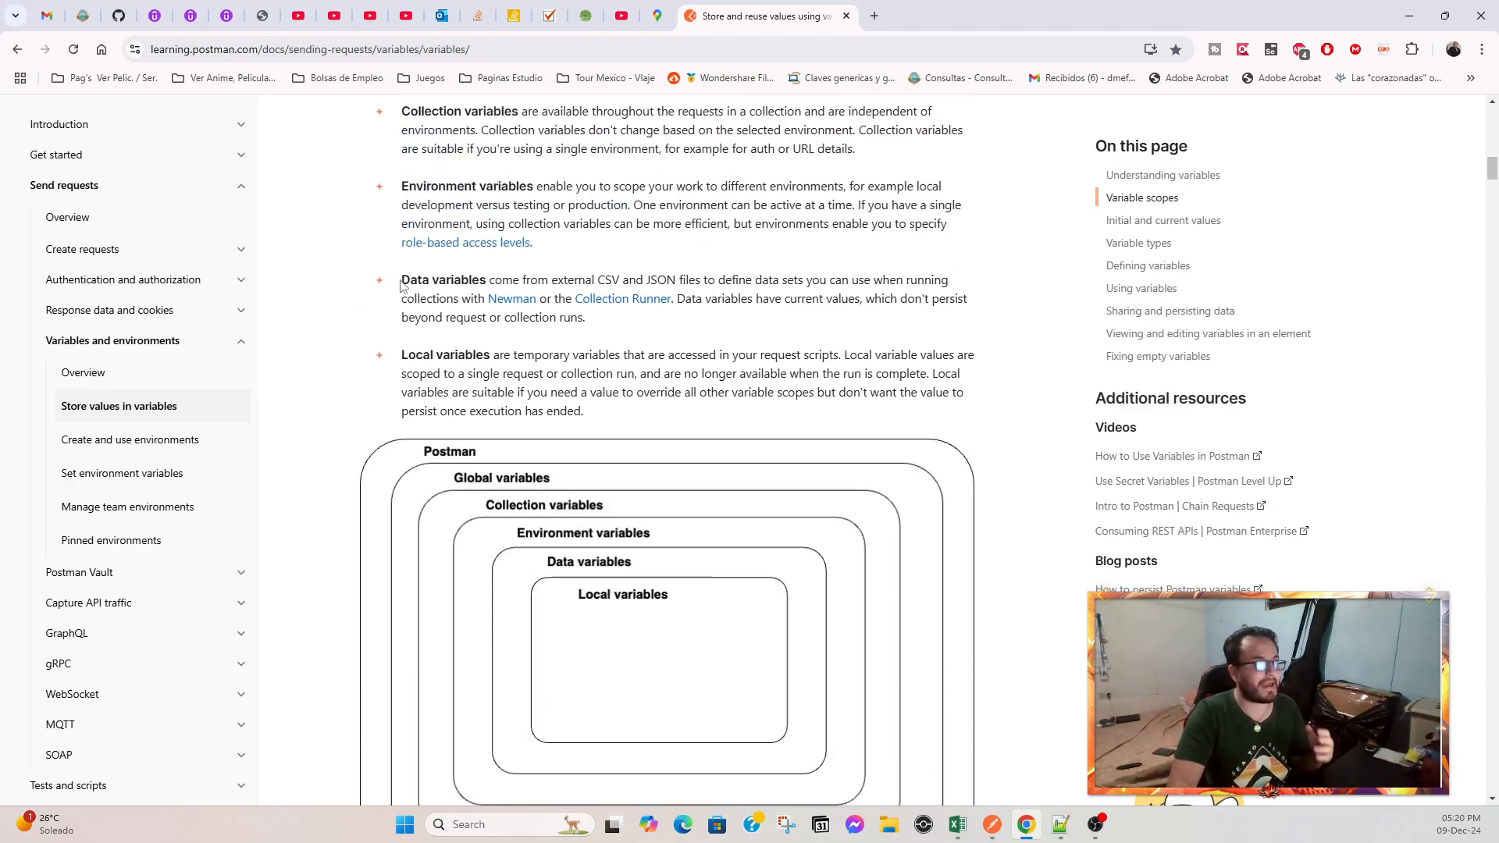
left_click_drag(410, 279, 581, 317)
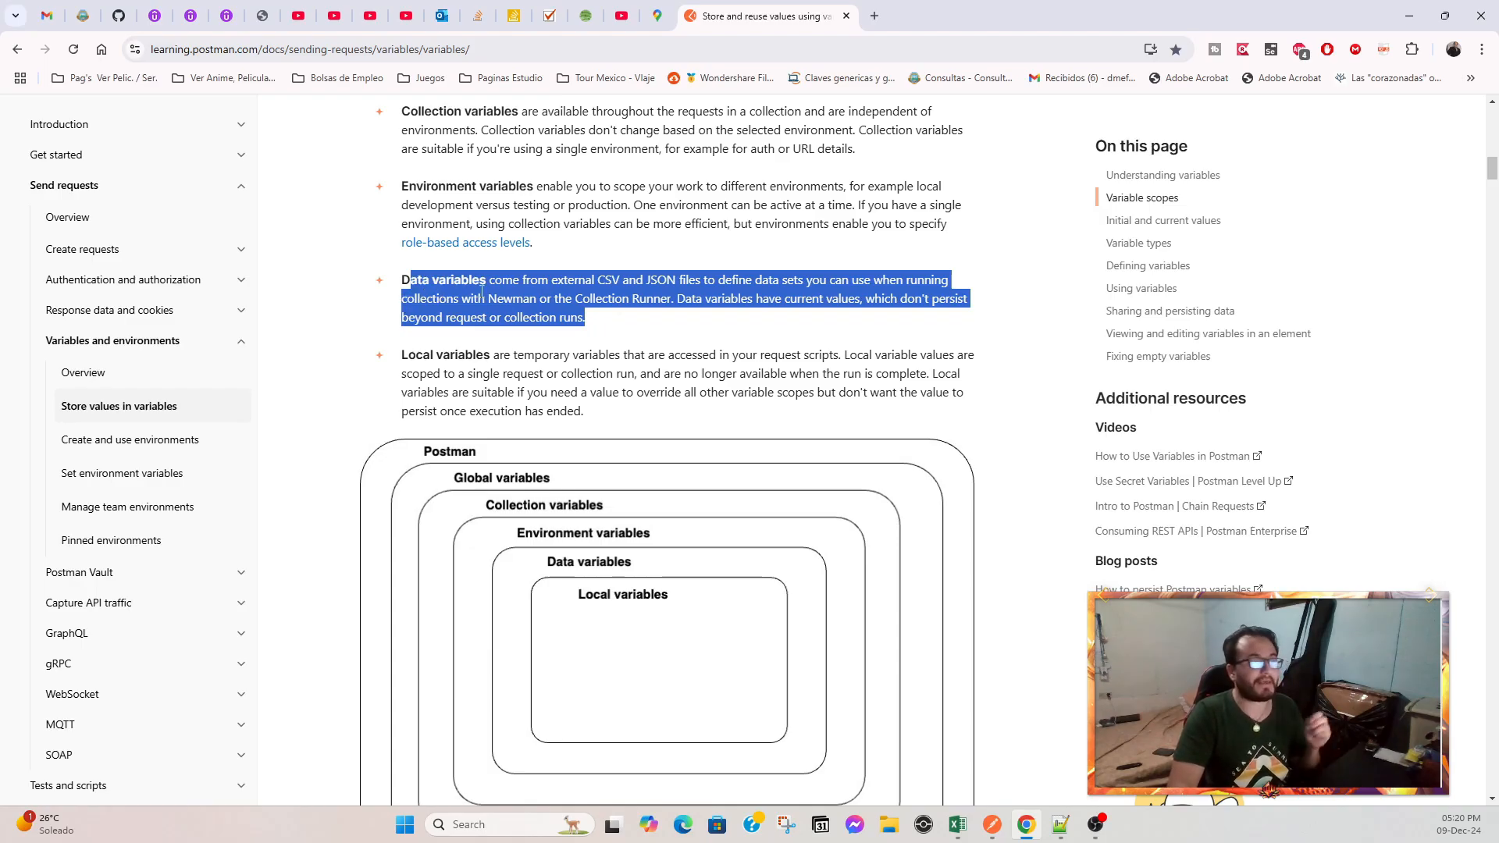
double_click(508, 282)
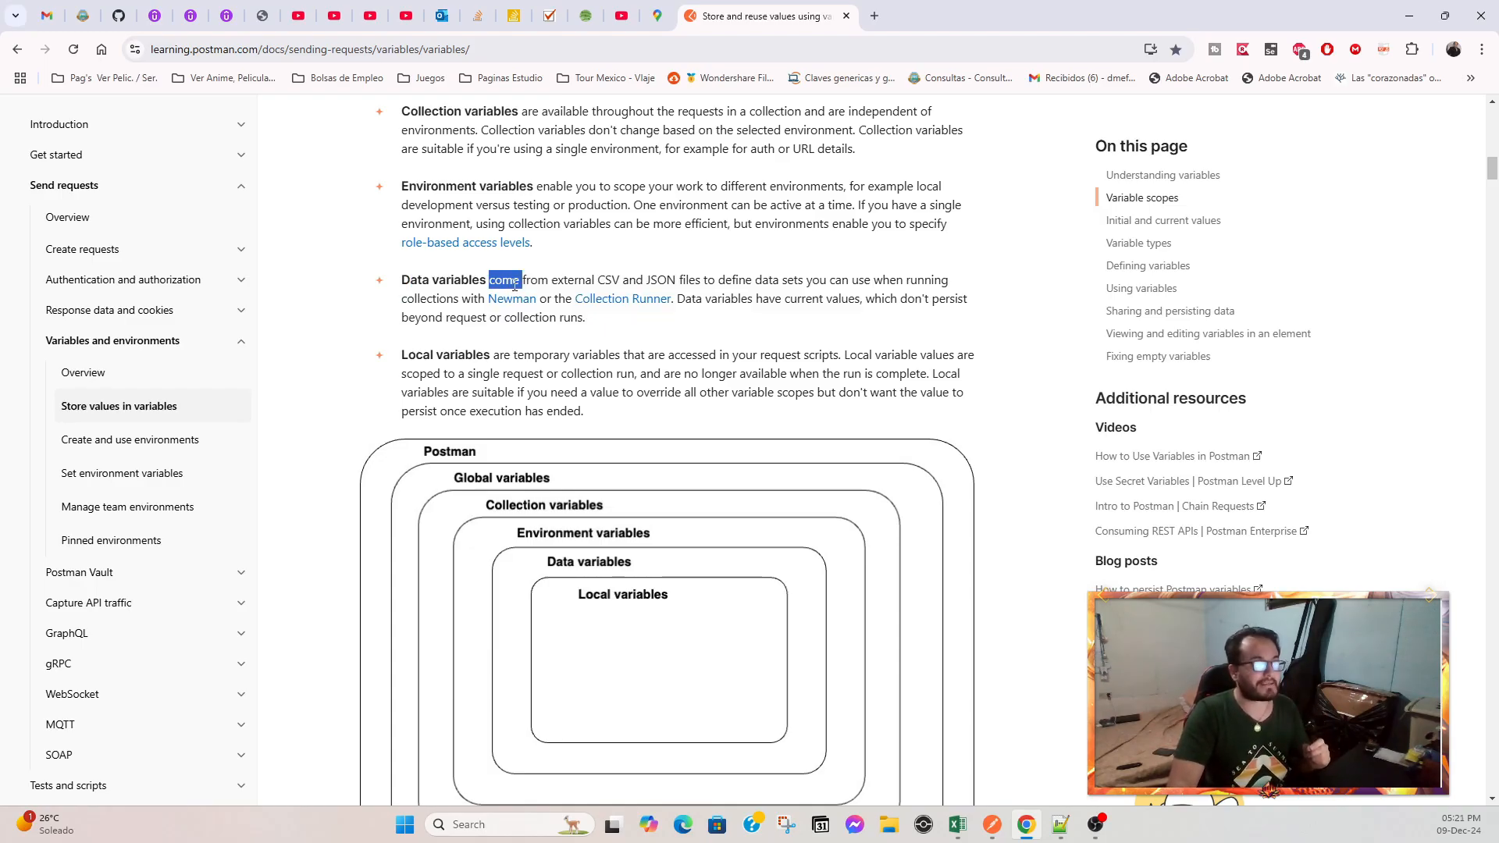
double_click(573, 283)
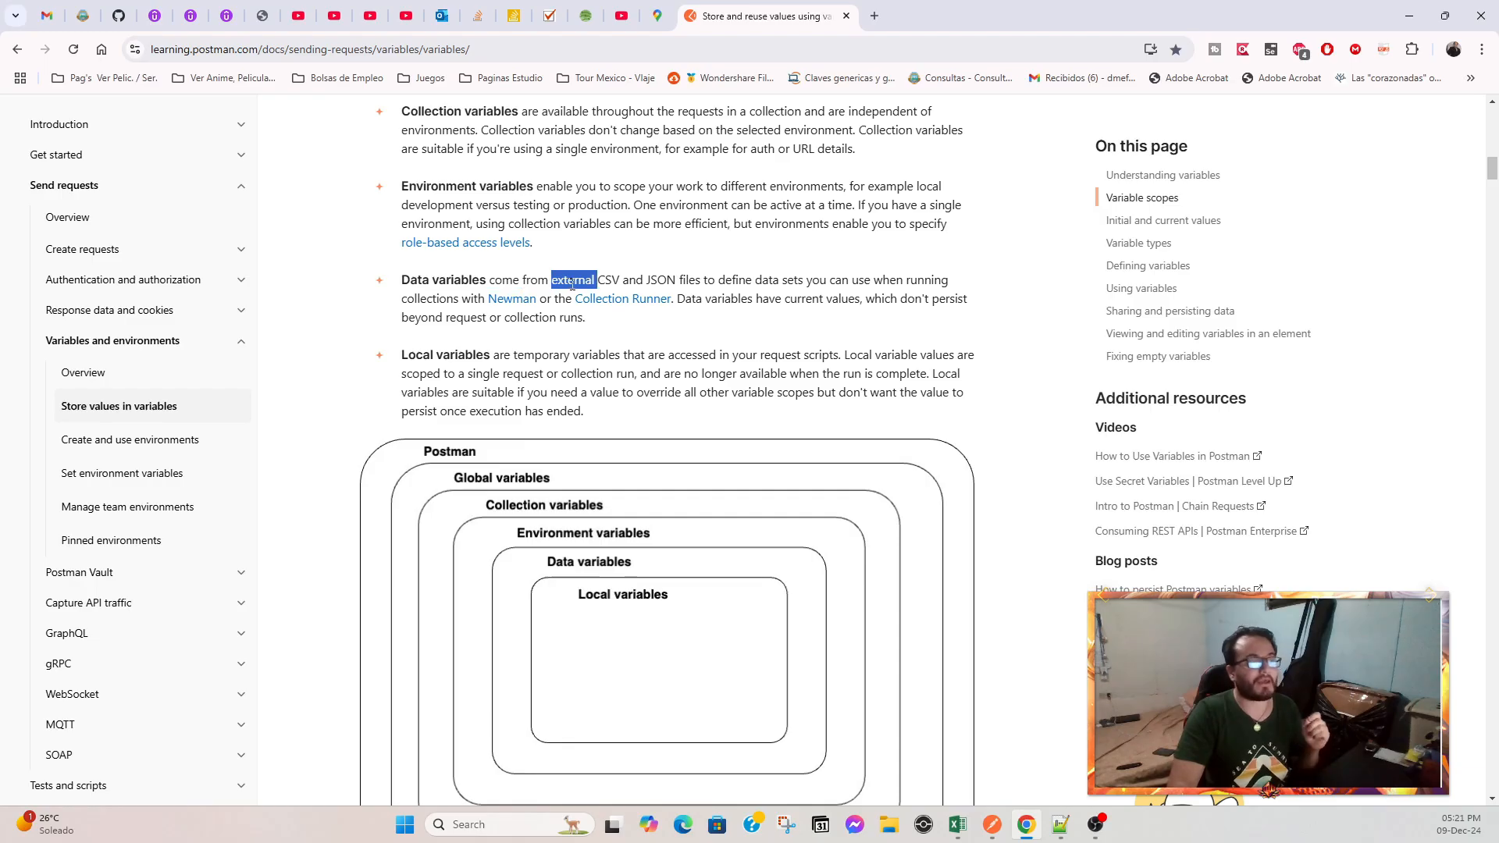
left_click(622, 284)
double_click(610, 281)
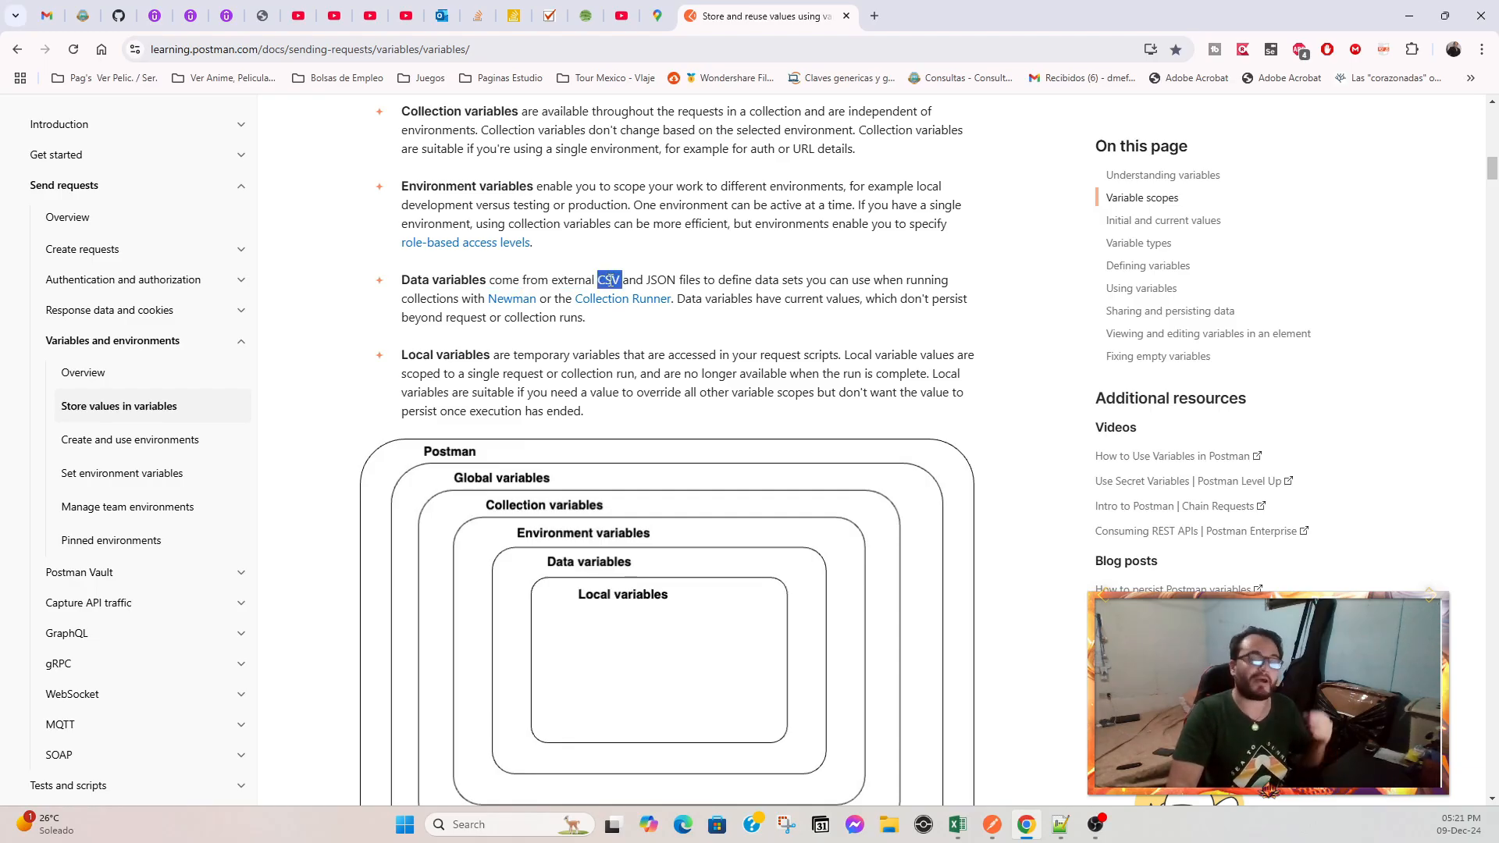
left_click(665, 280)
double_click(664, 280)
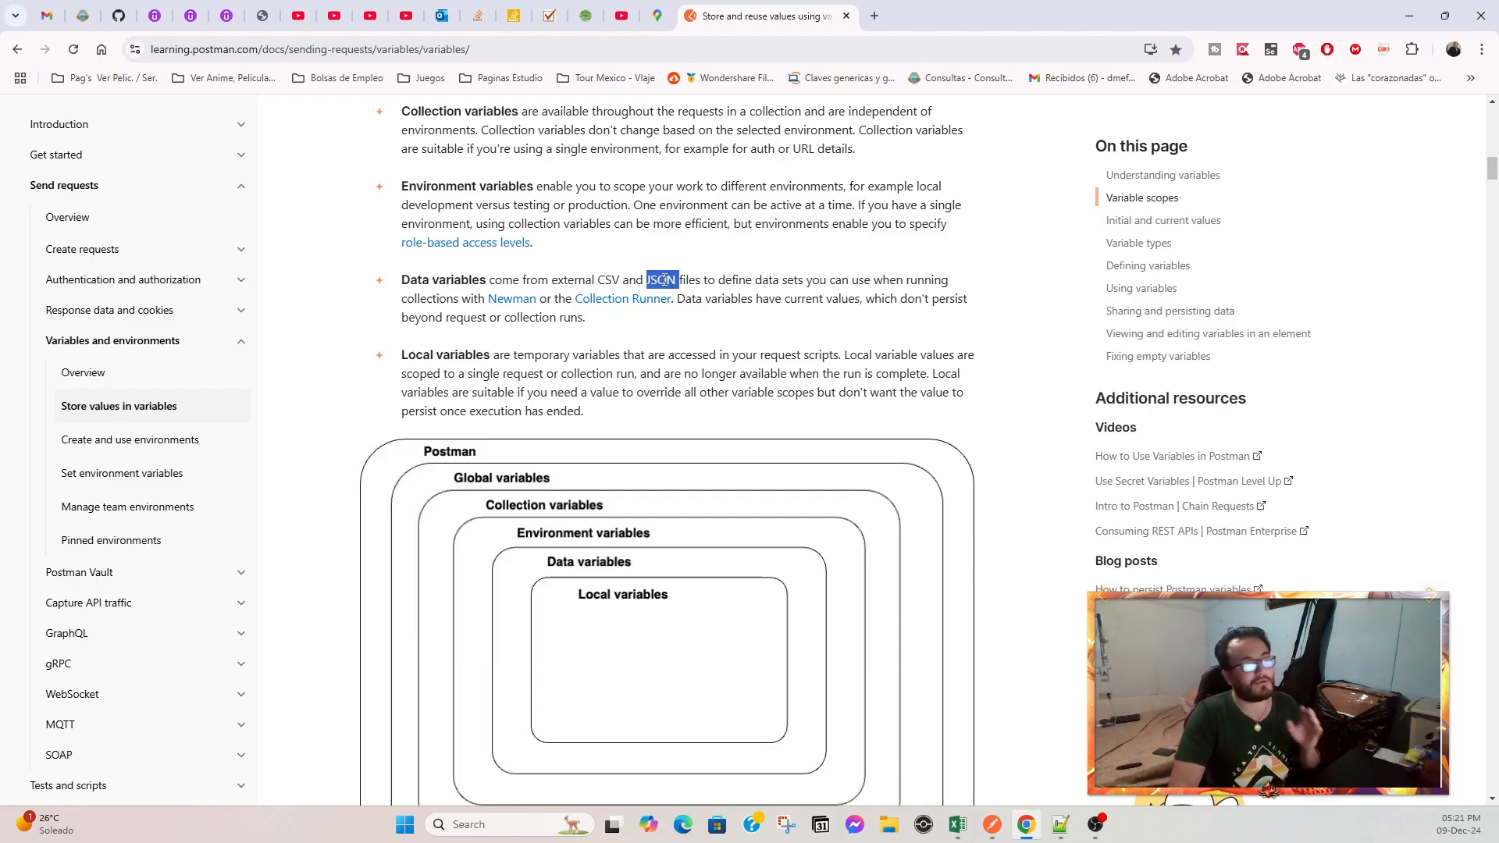
double_click(605, 277)
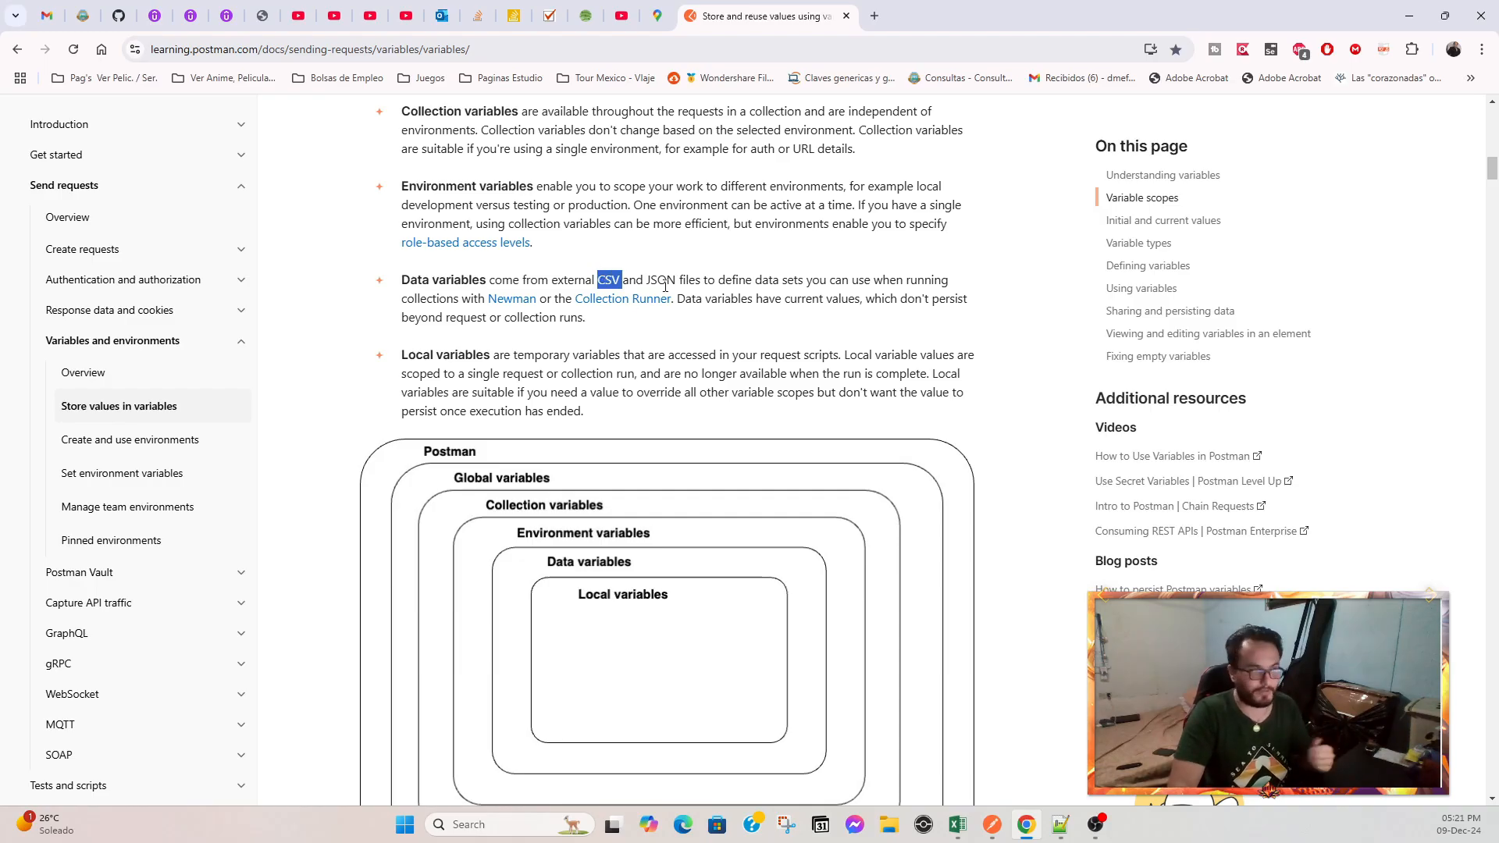
left_click_drag(702, 279, 822, 278)
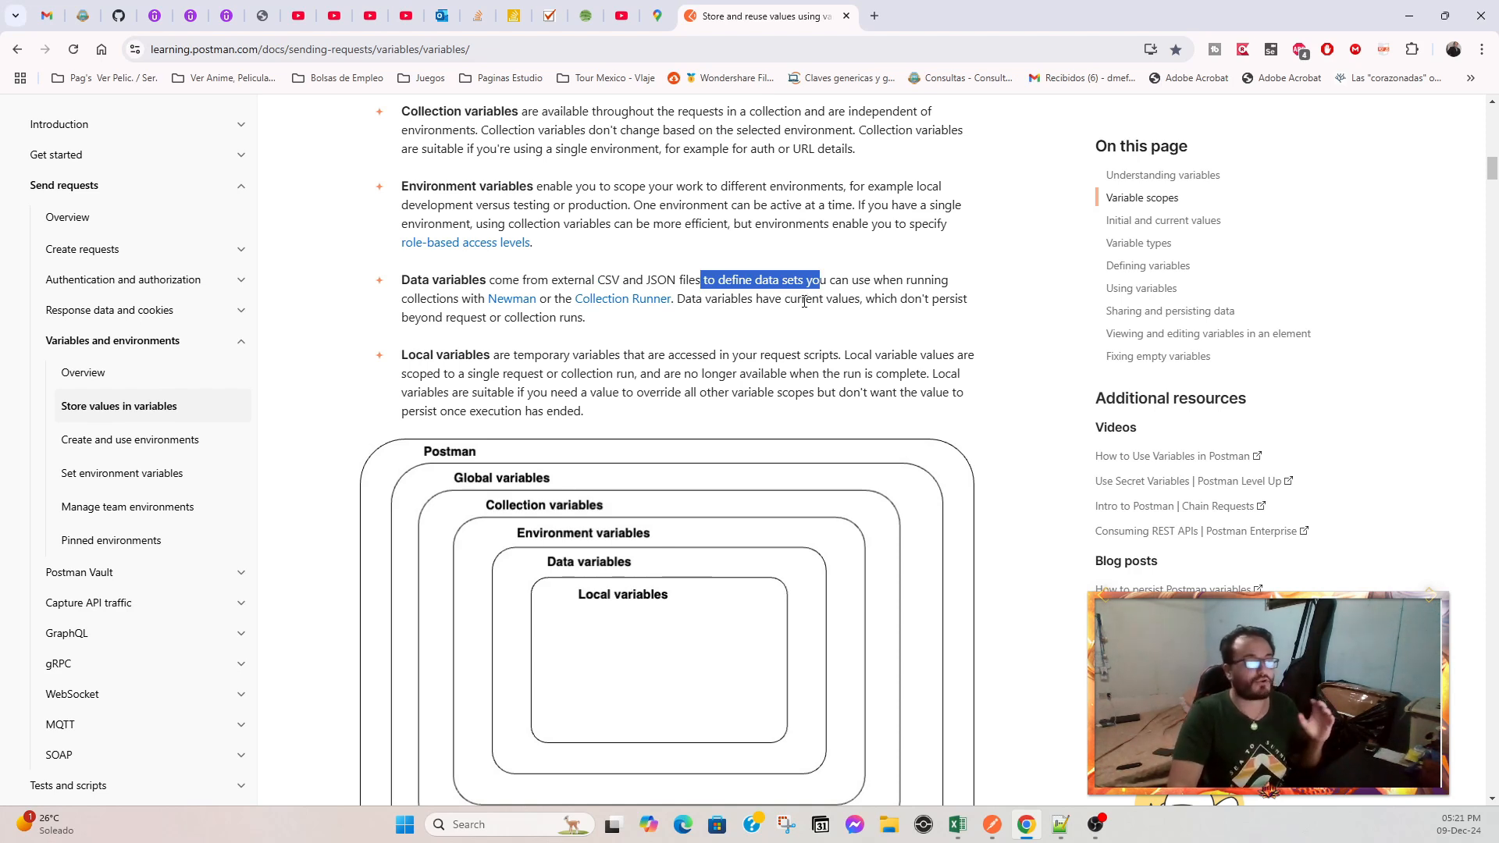
Read how data variables are used with Newman or the Collection Runner and why their values don't persist.
left_click_drag(458, 299, 540, 301)
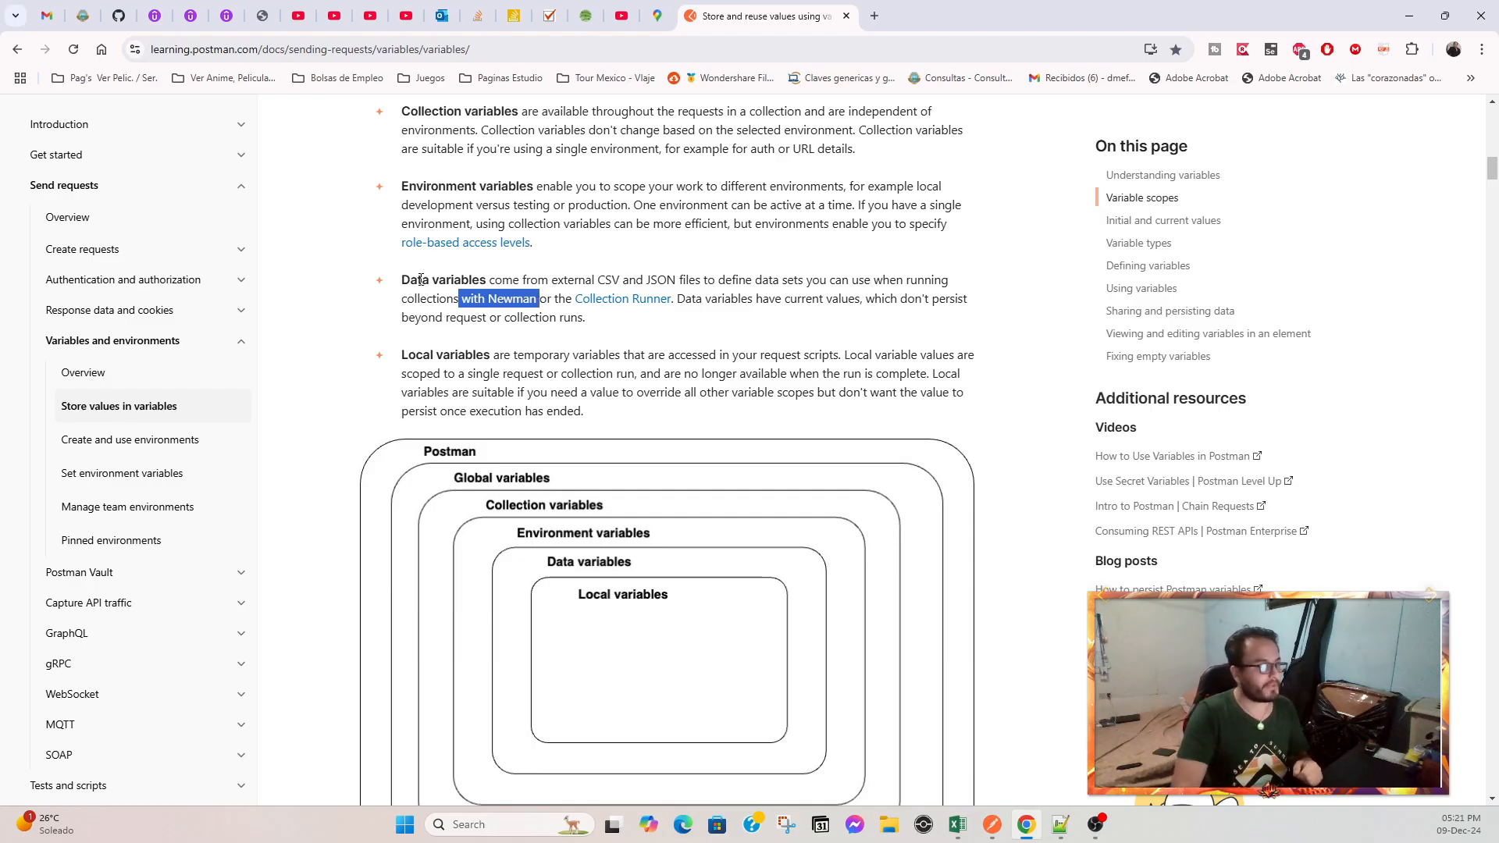
left_click_drag(548, 300, 689, 304)
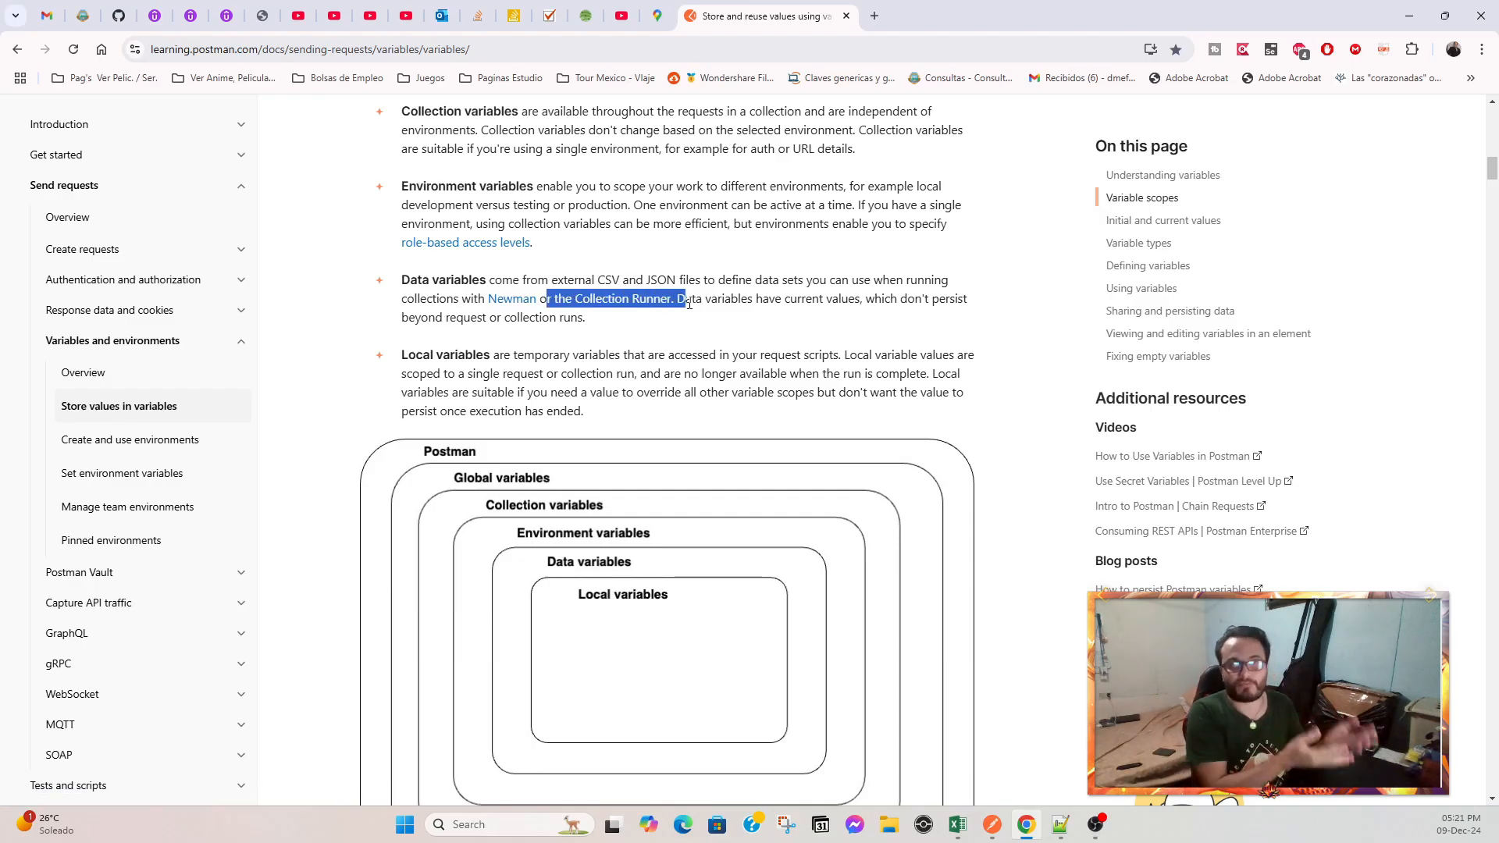
left_click_drag(696, 301, 857, 298)
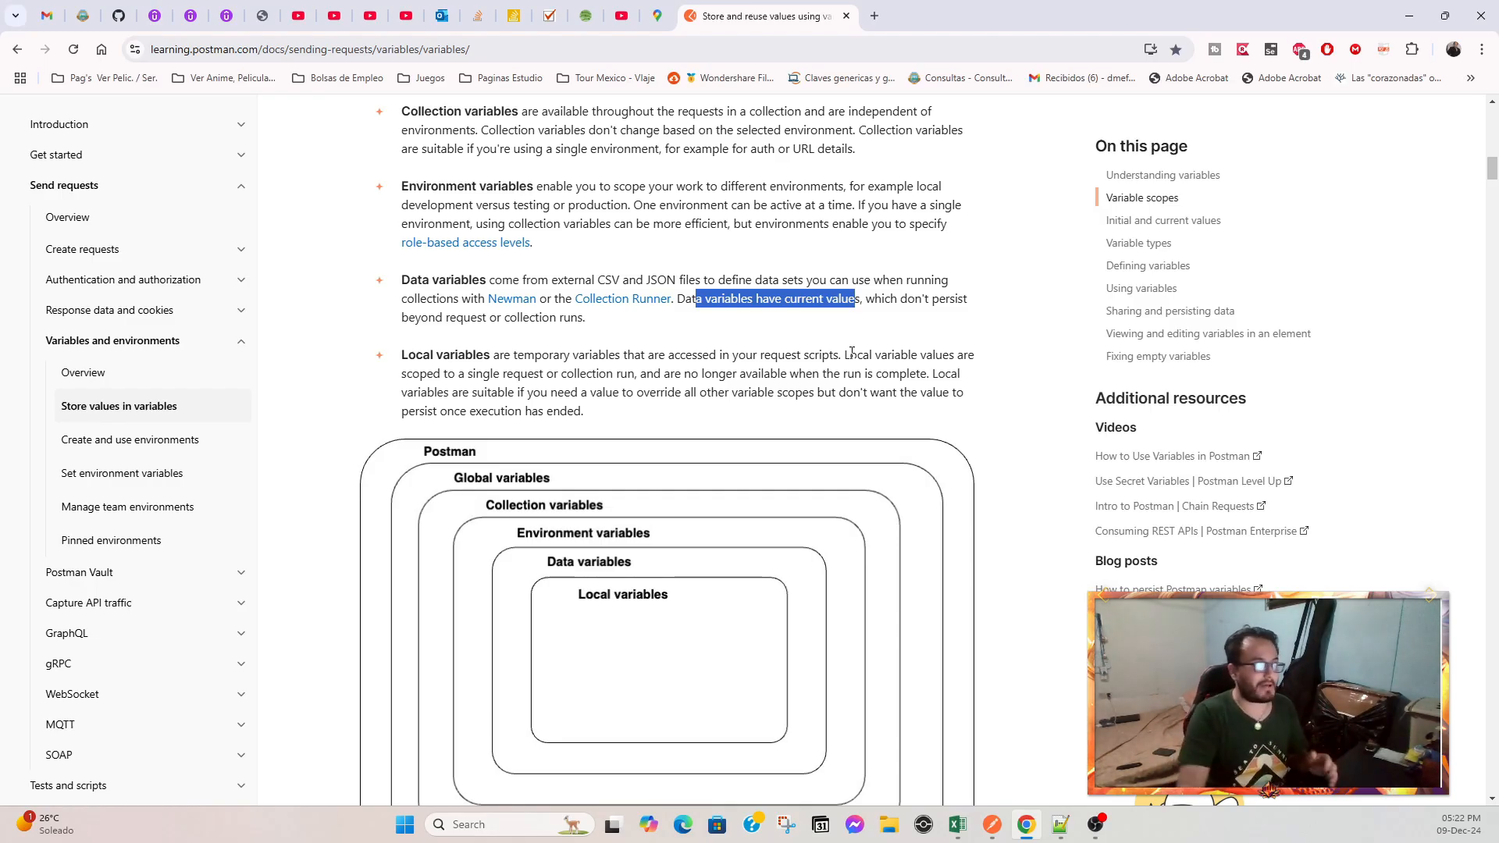
left_click_drag(430, 355, 475, 357)
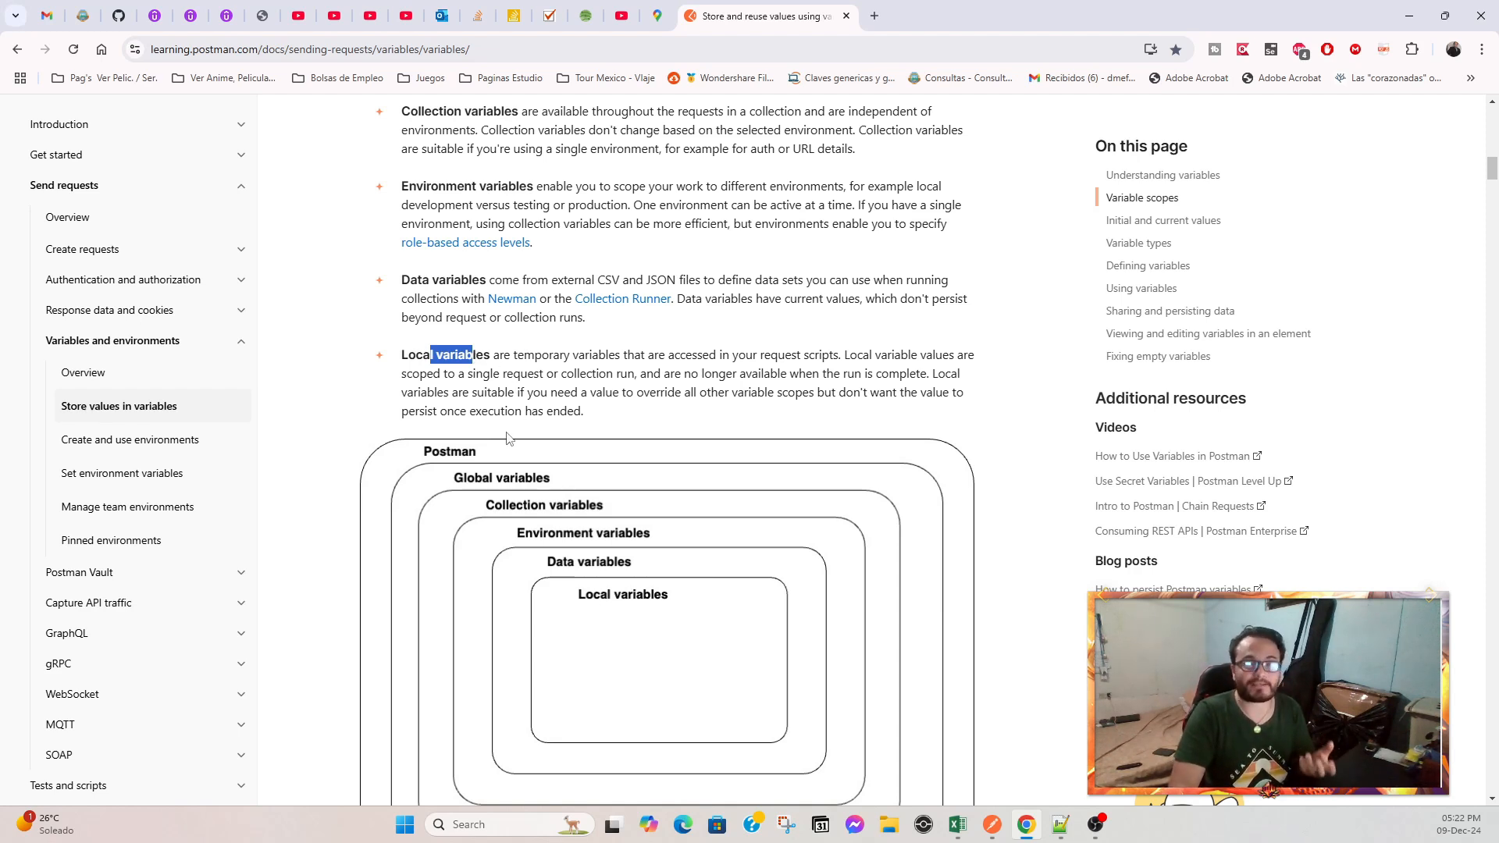
left_click_drag(411, 280, 462, 281)
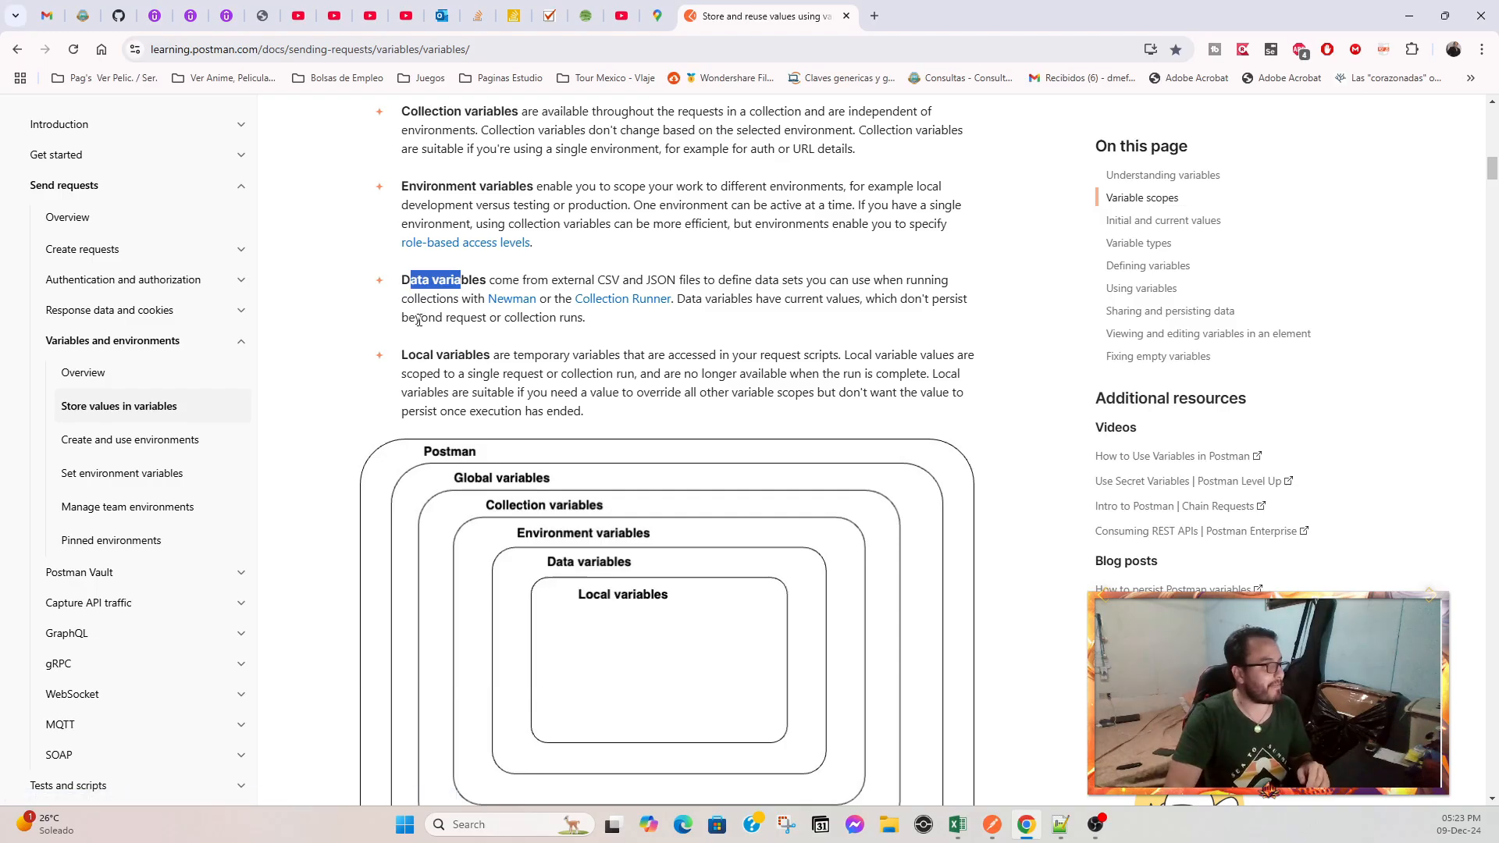
left_click_drag(421, 317, 591, 305)
left_click_drag(435, 317, 583, 318)
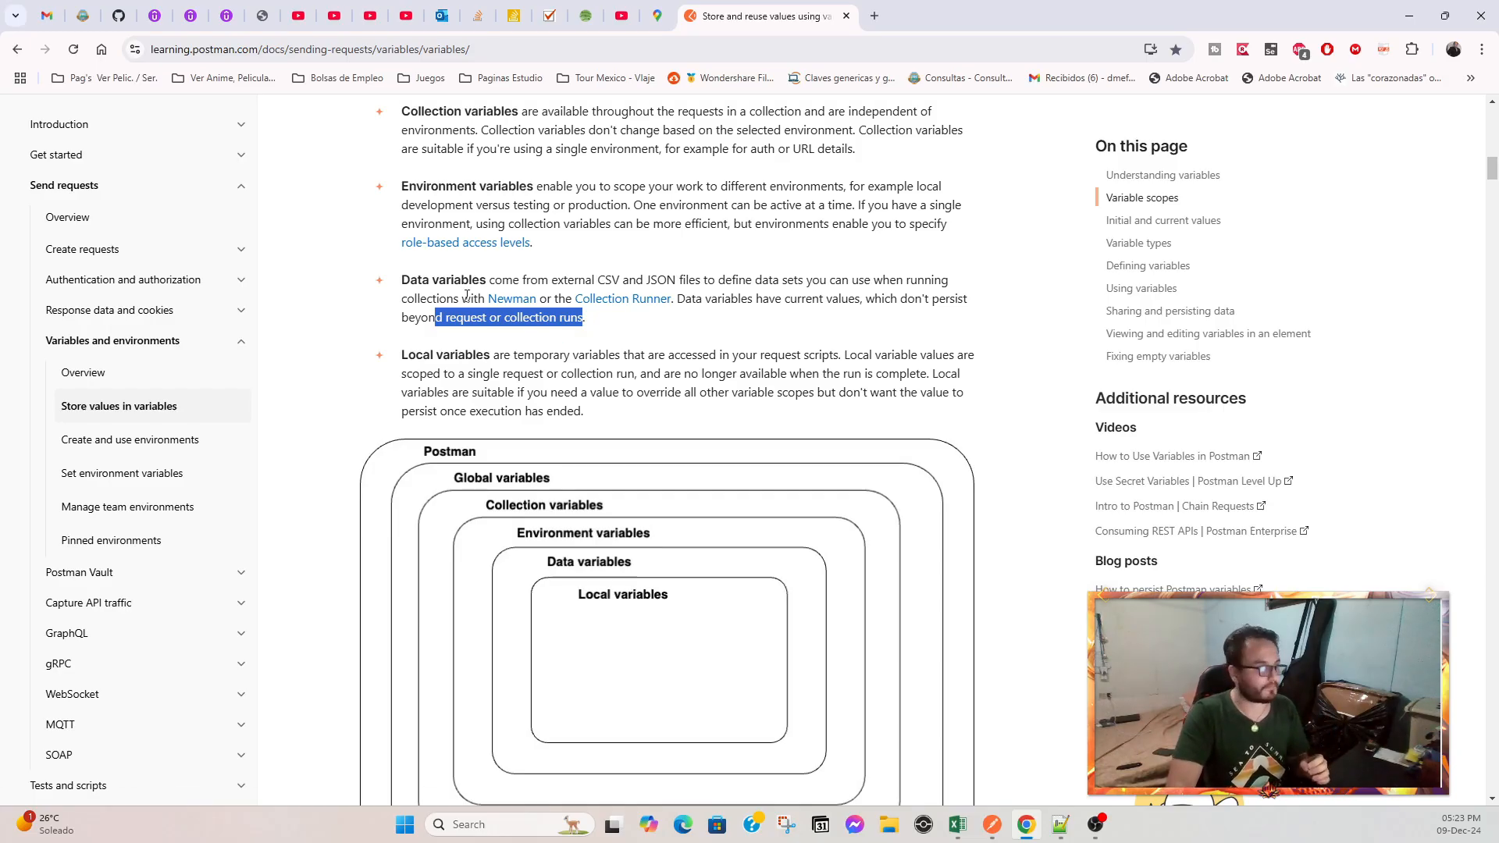
left_click_drag(431, 281, 676, 299)
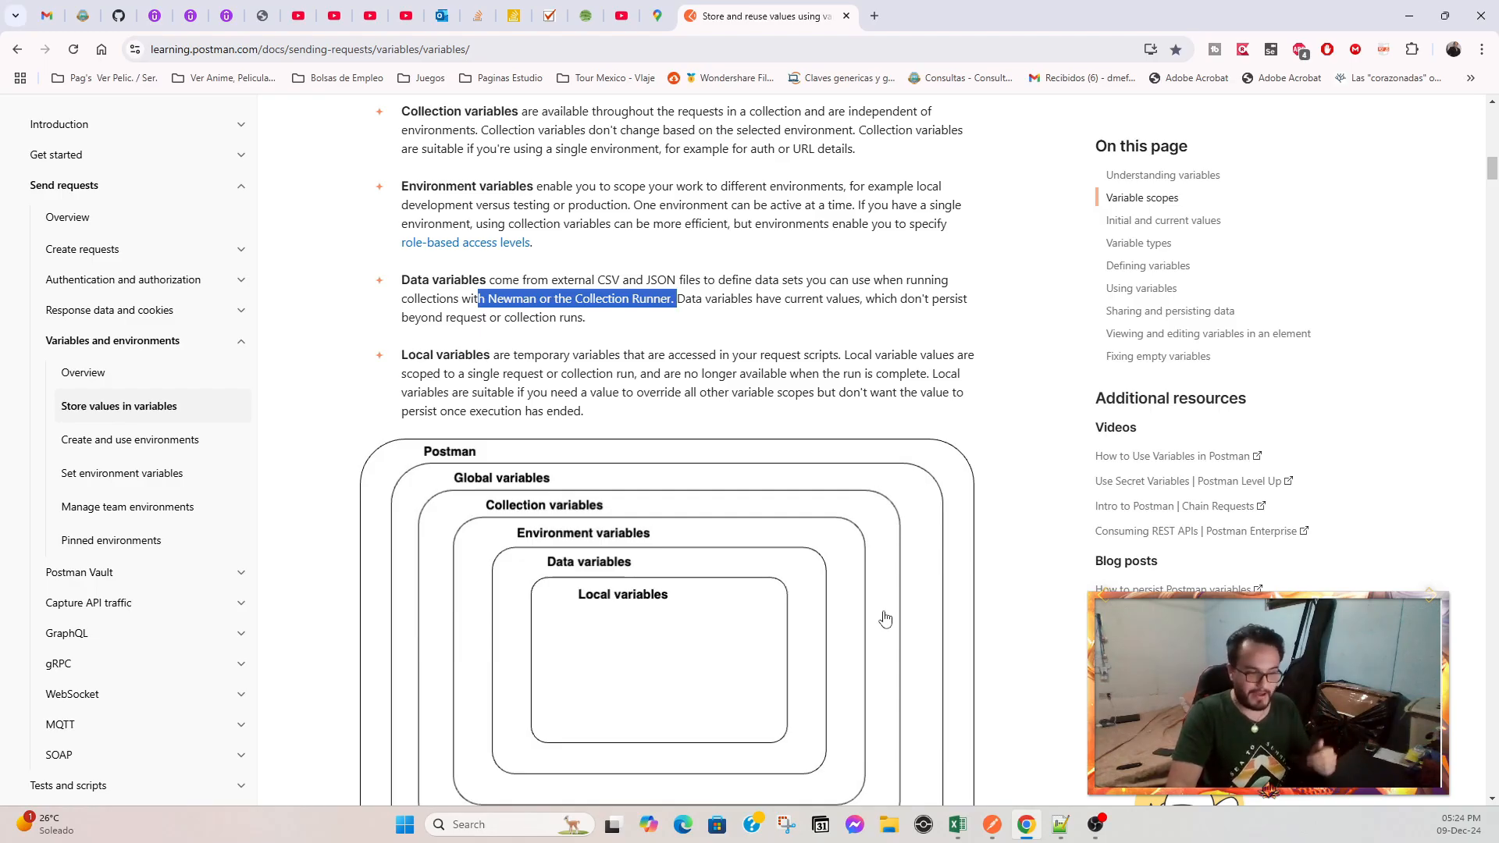
Switch to the crear mascotas.csv spreadsheet and examine its name, id and id2 header row and data rows.
mouse_move(969, 834)
left_click(884, 749)
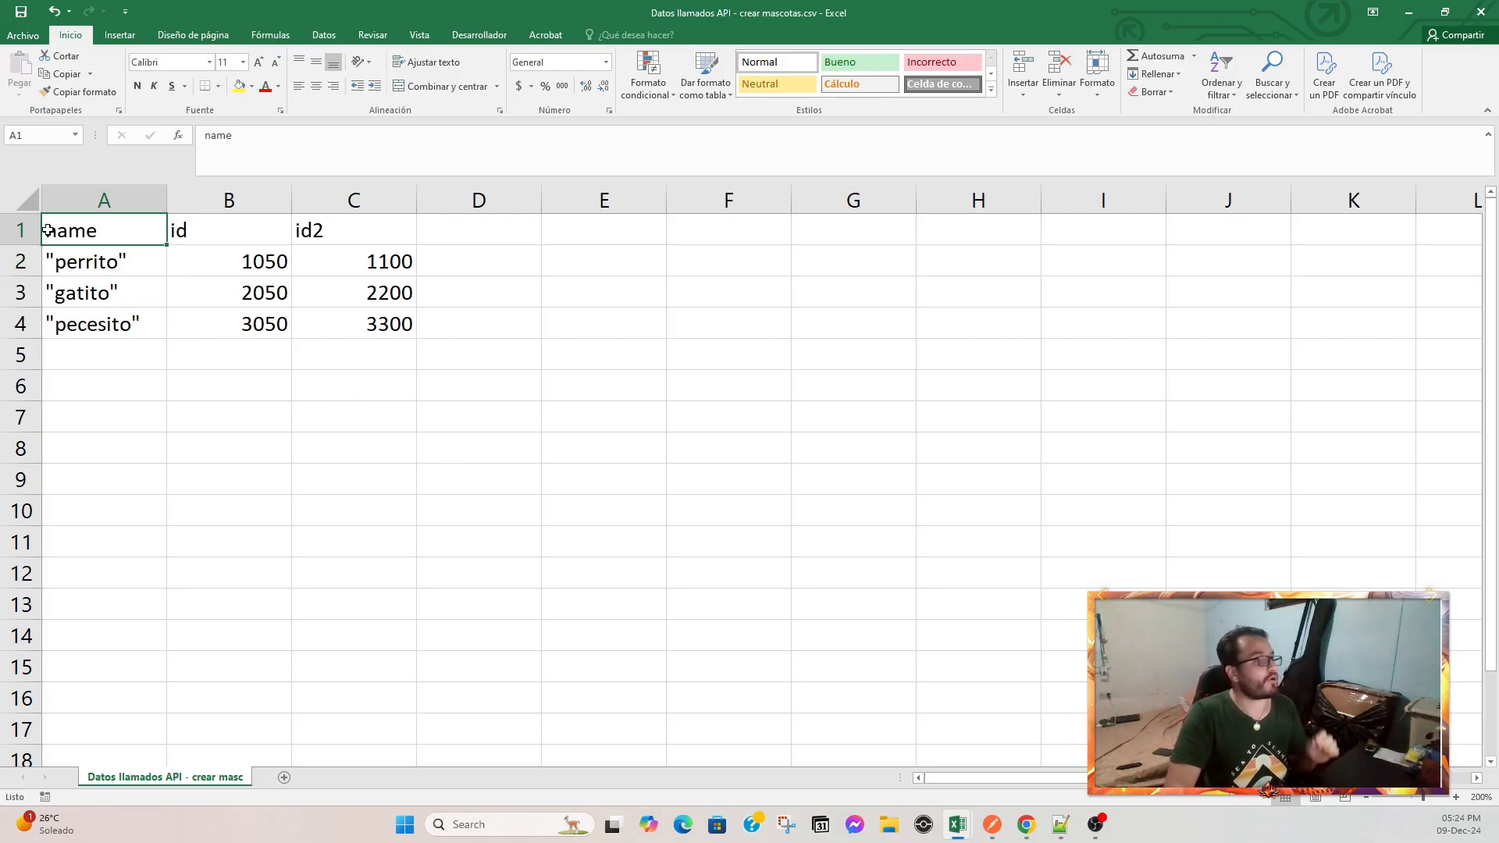
left_click(12, 235)
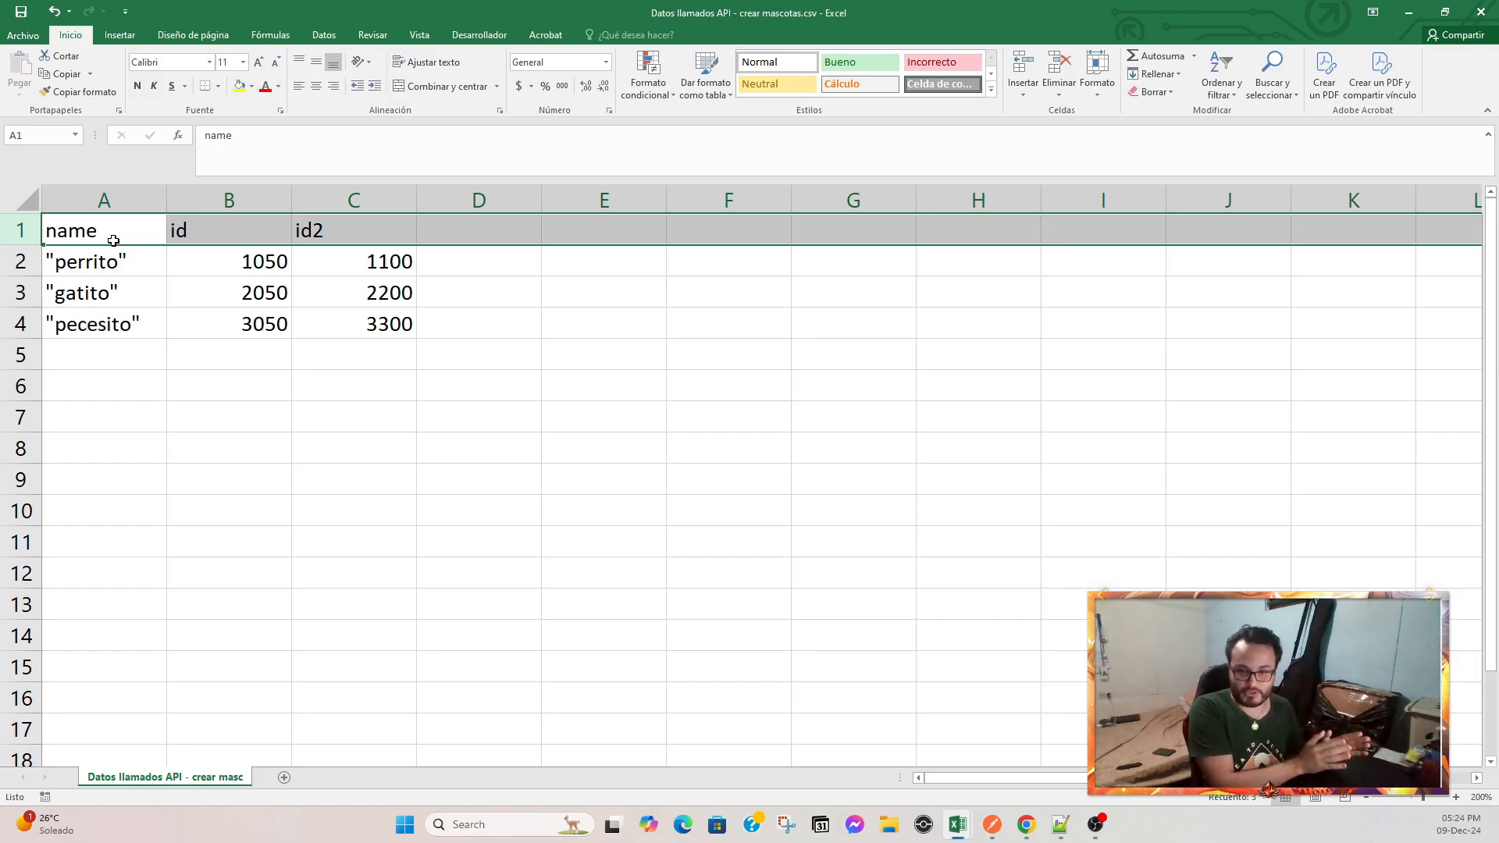
left_click_drag(32, 269, 46, 317)
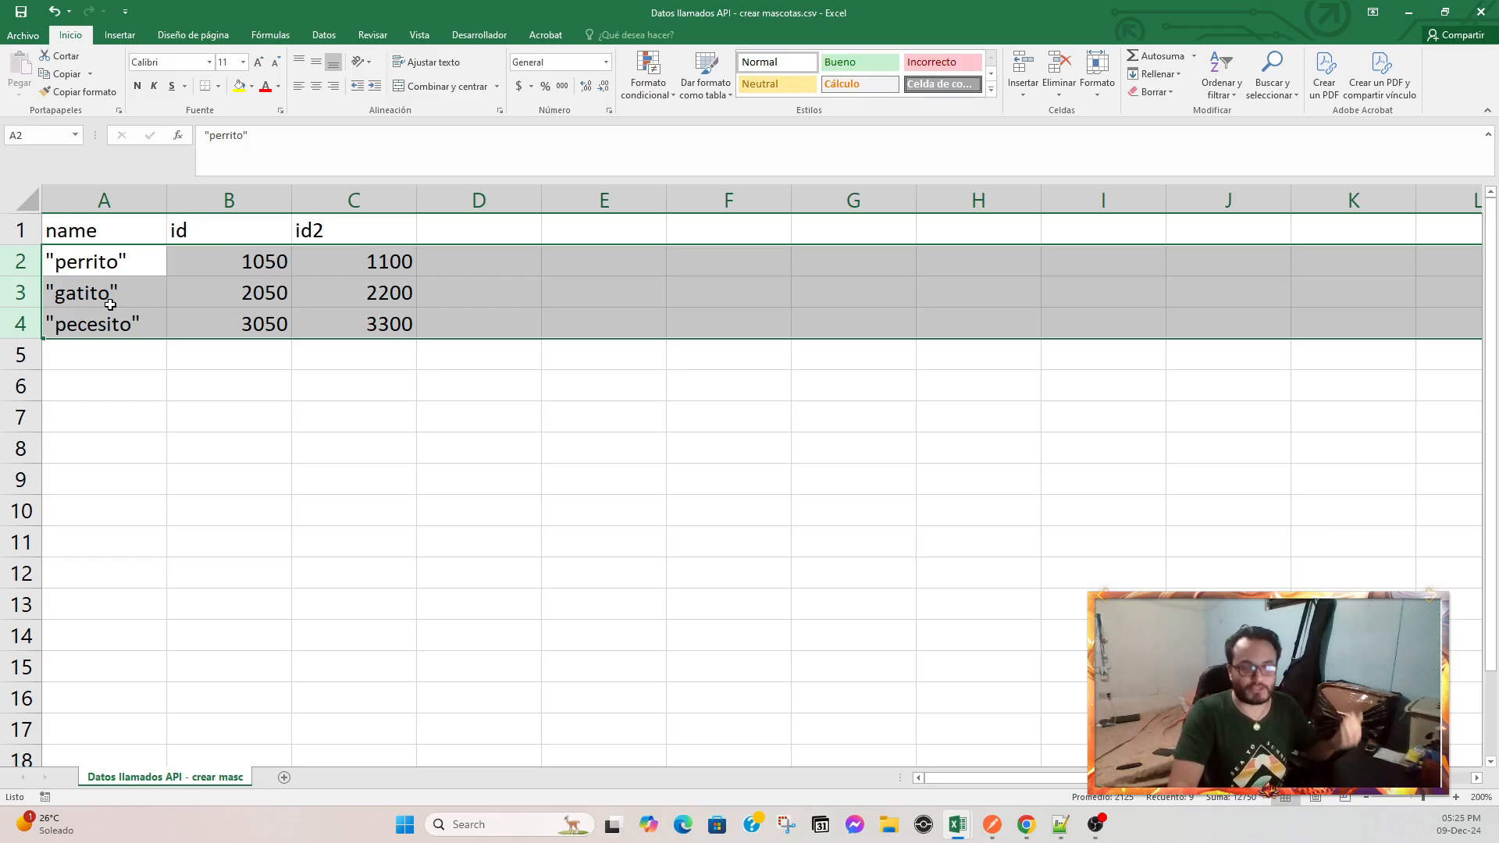
Switch to the consulta mascotas.csv spreadsheet and examine its id header and id values.
mouse_move(955, 829)
left_click(1035, 759)
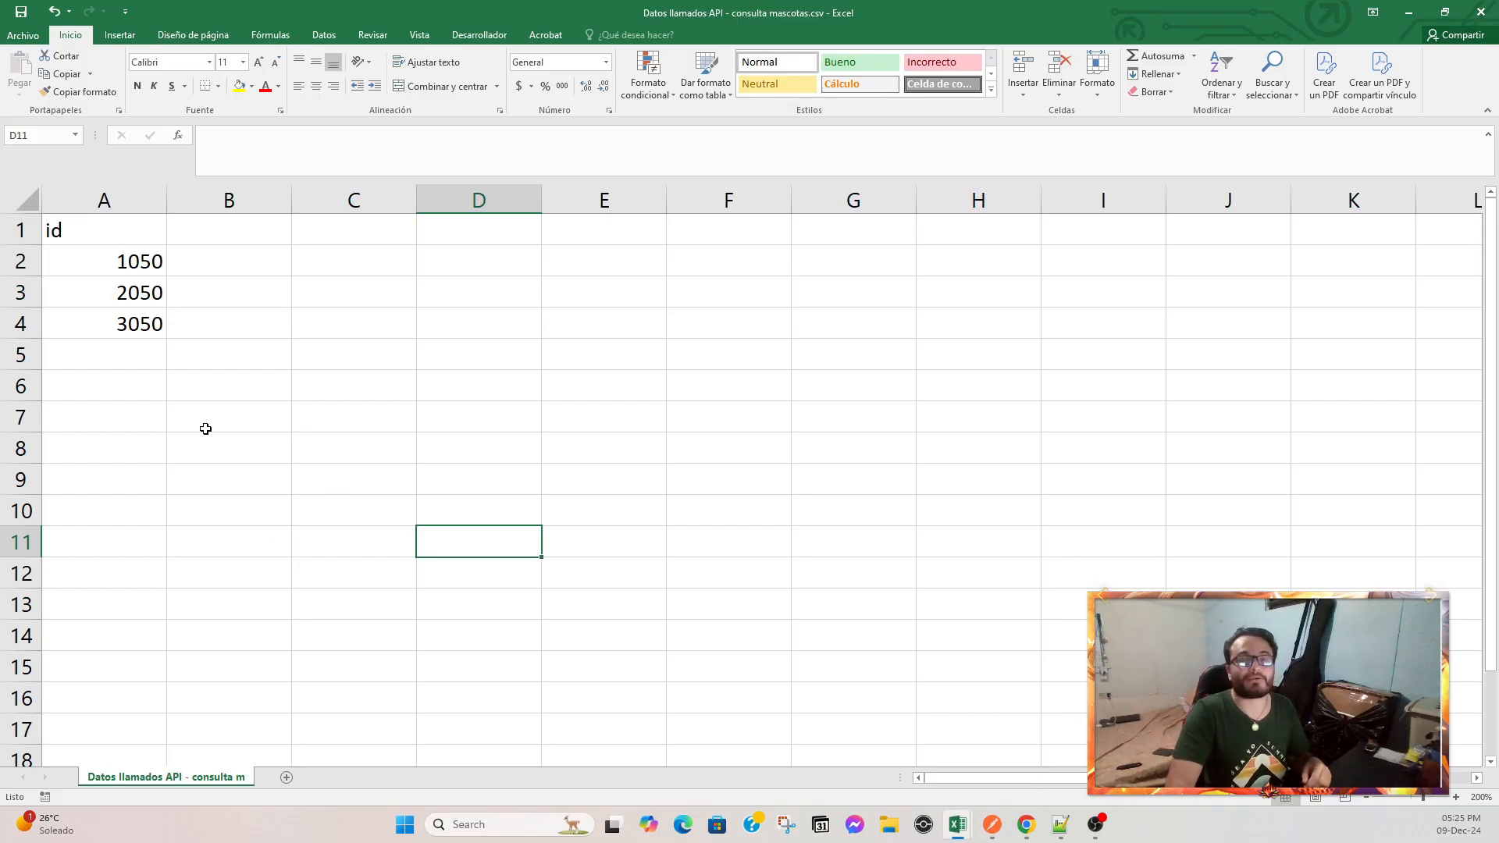
left_click(24, 230)
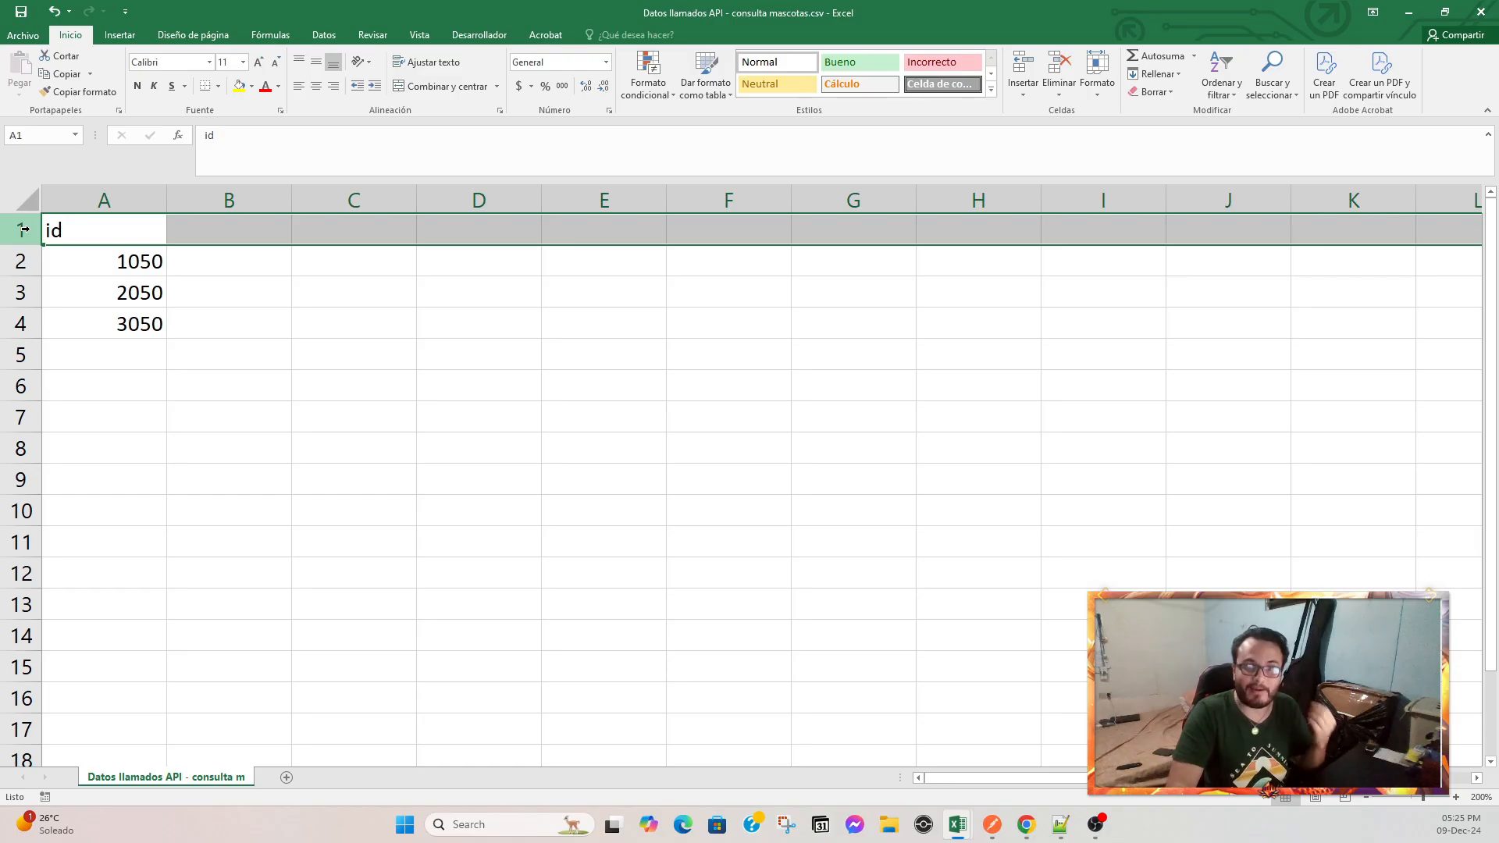
left_click_drag(29, 260, 44, 323)
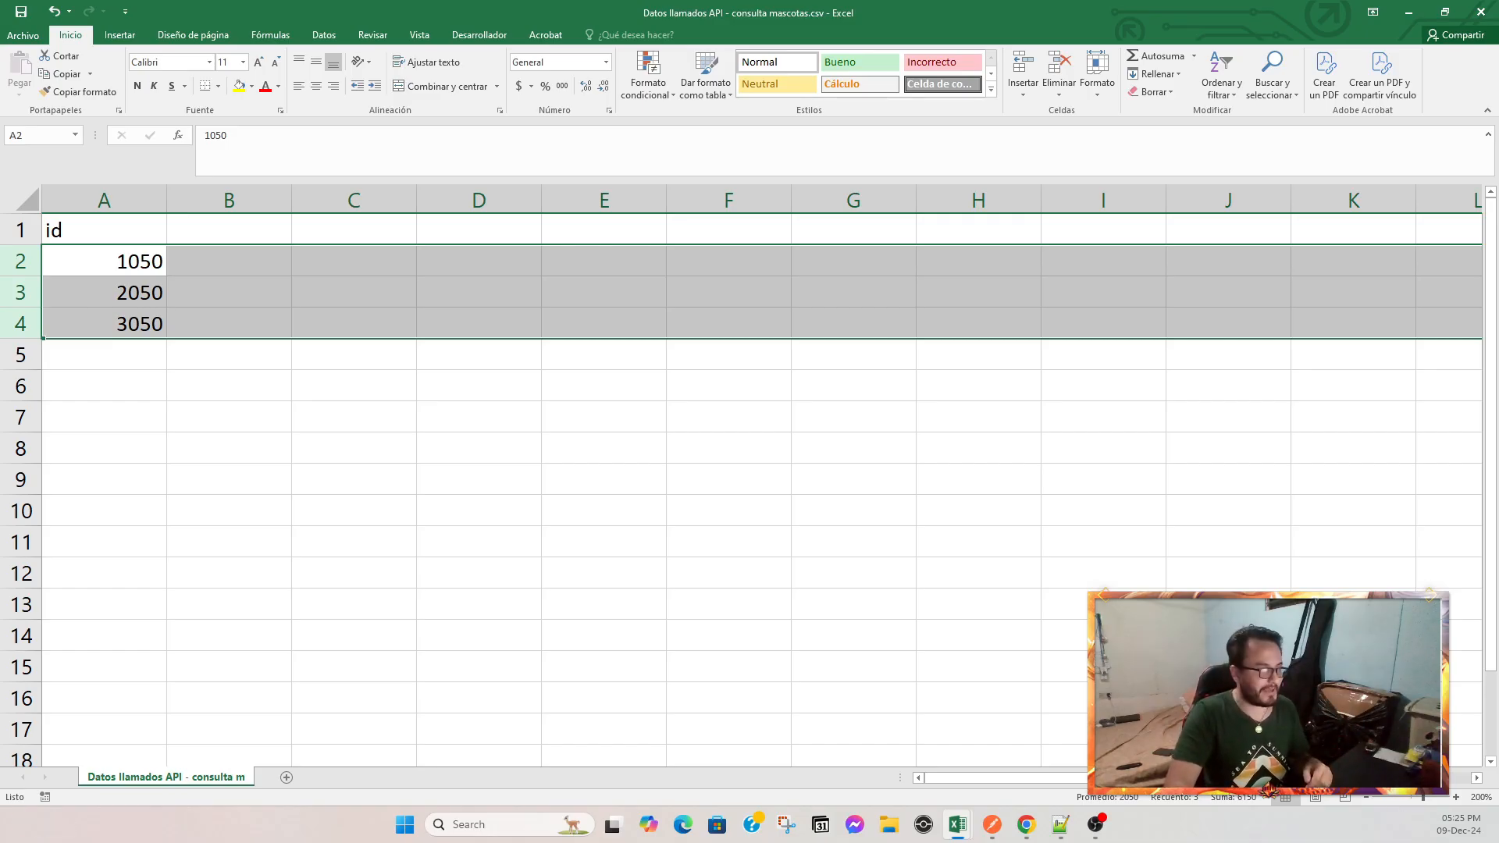
Switch to Postman and compare the Consultar Mascota por Id request with the Crear Mascota request.
left_click(992, 824)
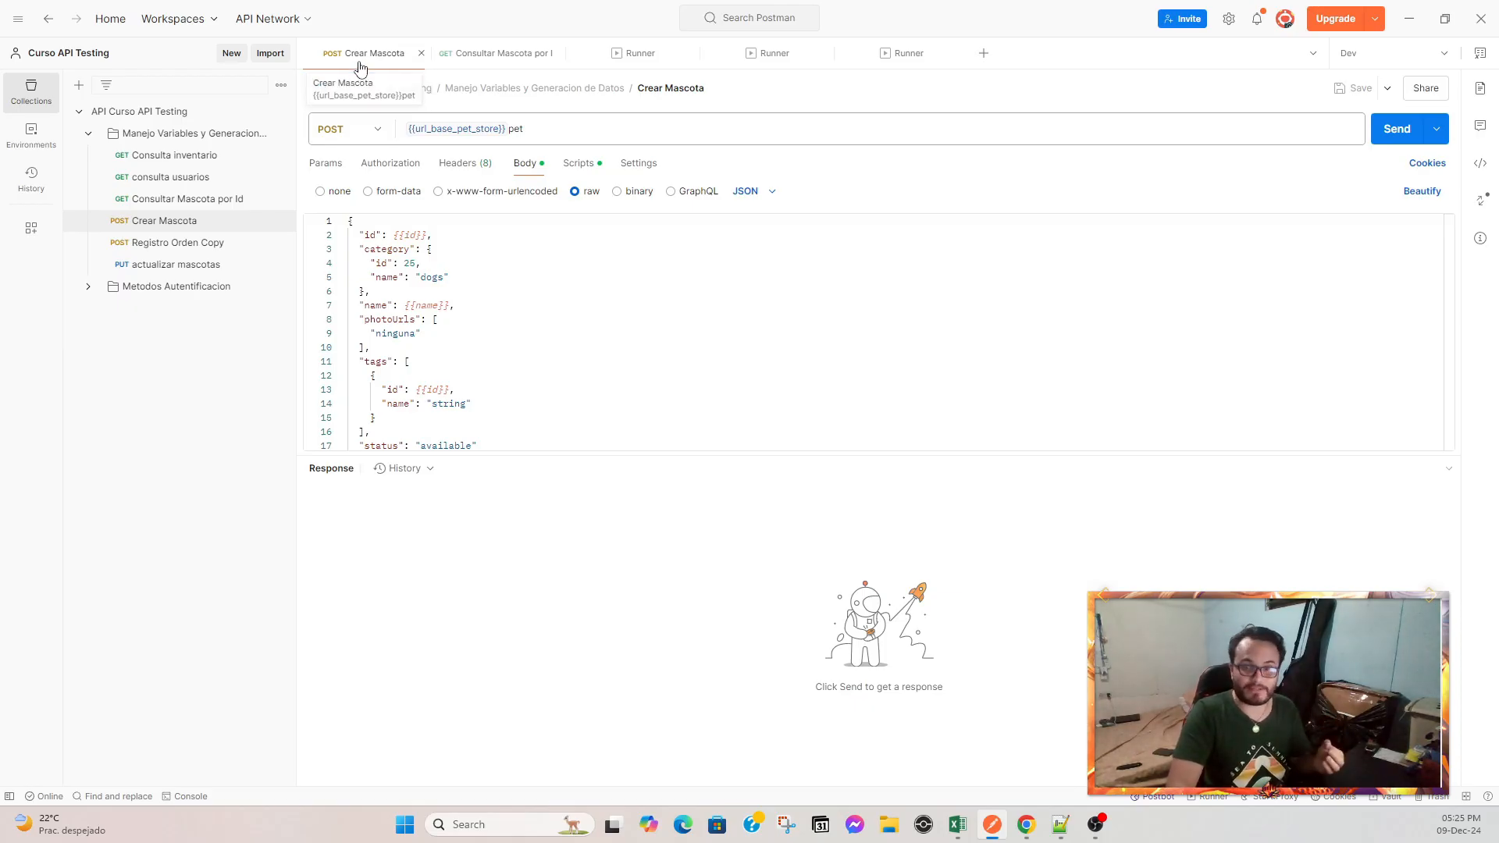
left_click(460, 56)
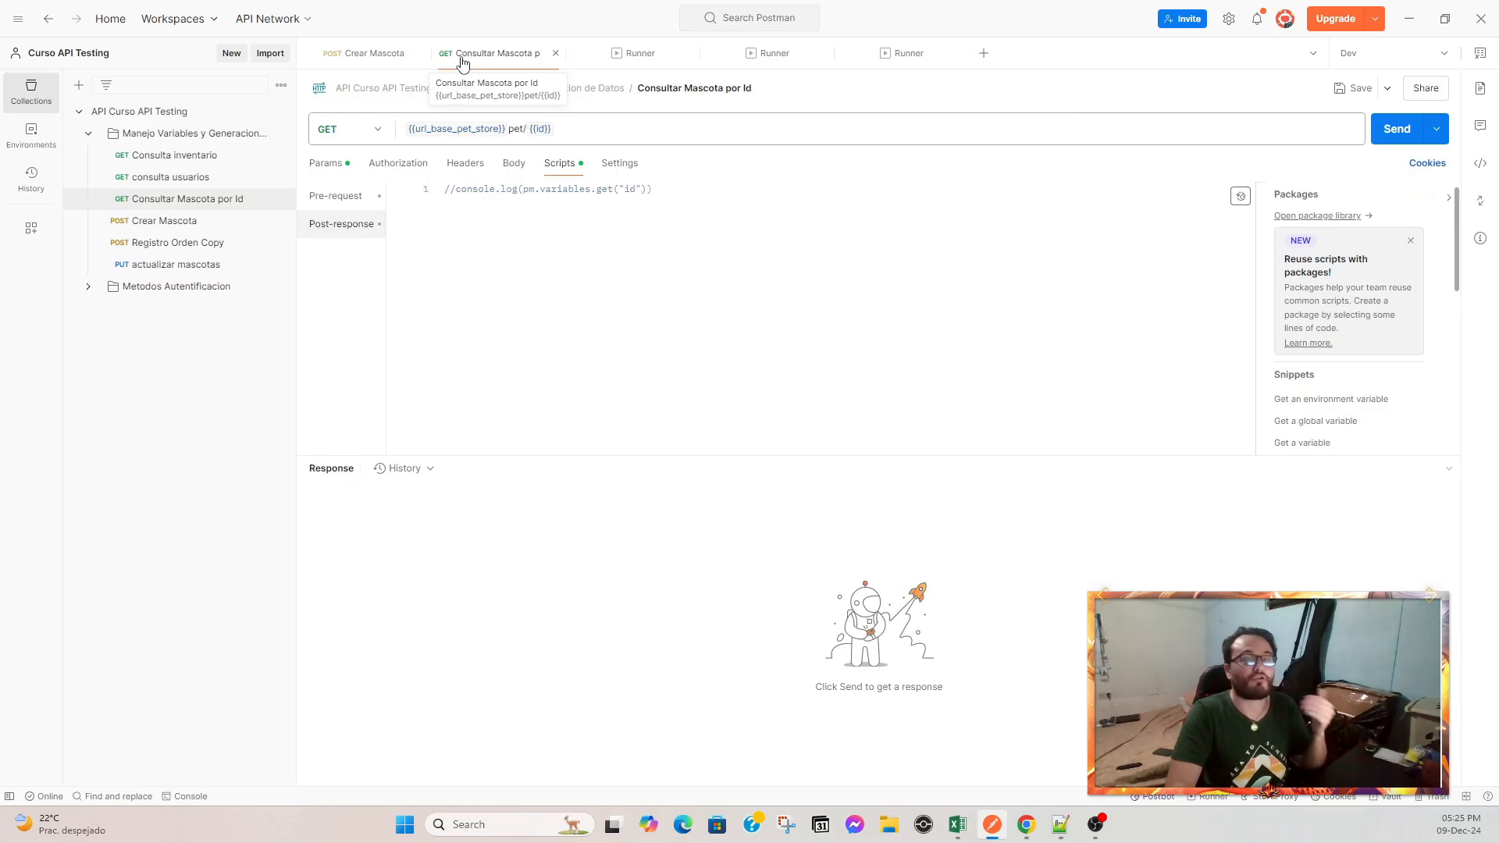
left_click(372, 56)
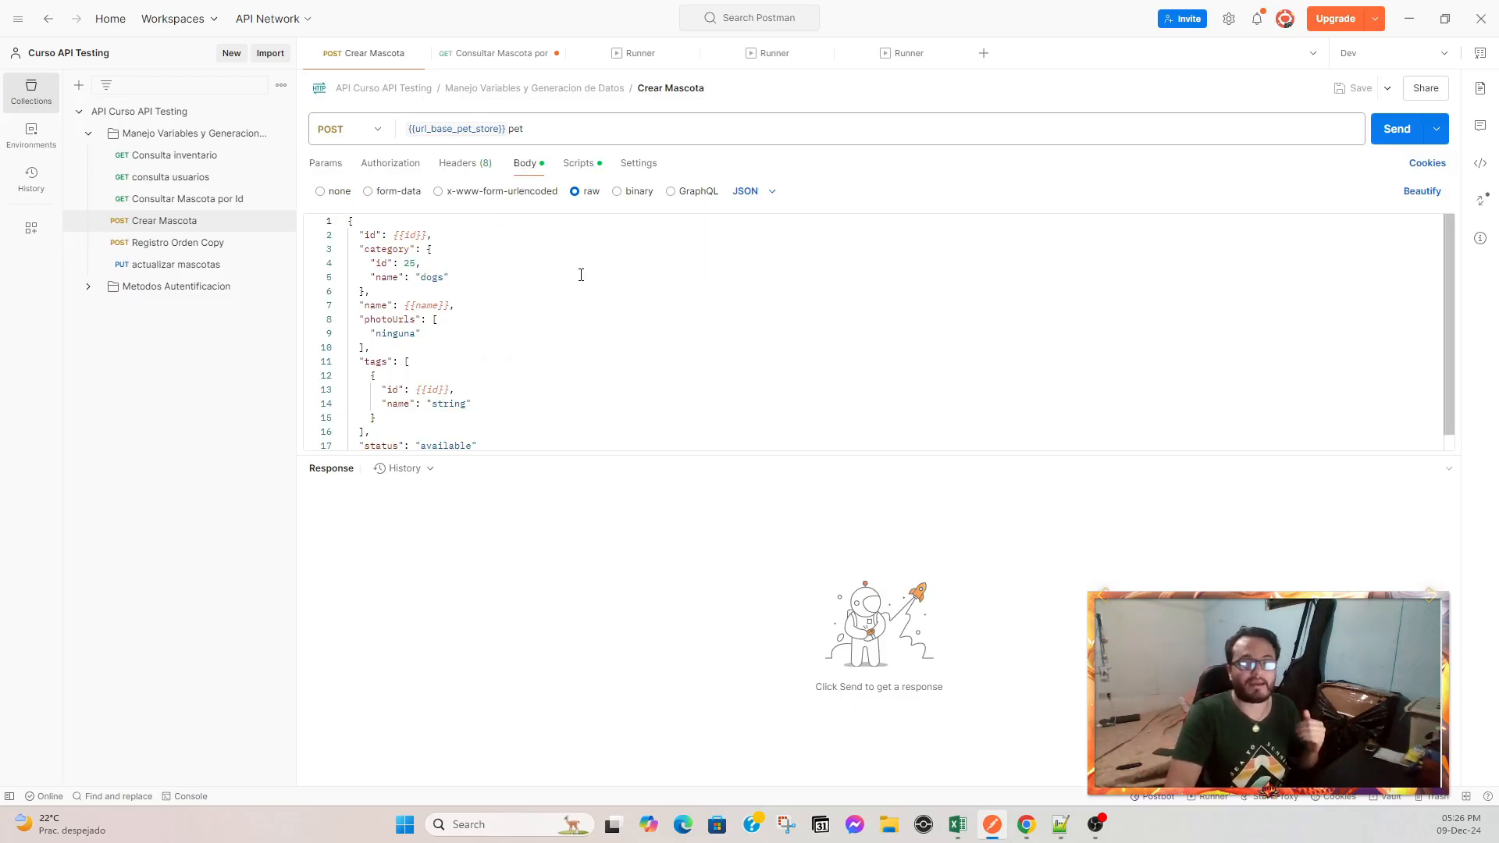
Inspect the Crear Mascota JSON body and its {{id}} and {{name}} variable references.
left_click_drag(387, 234, 446, 400)
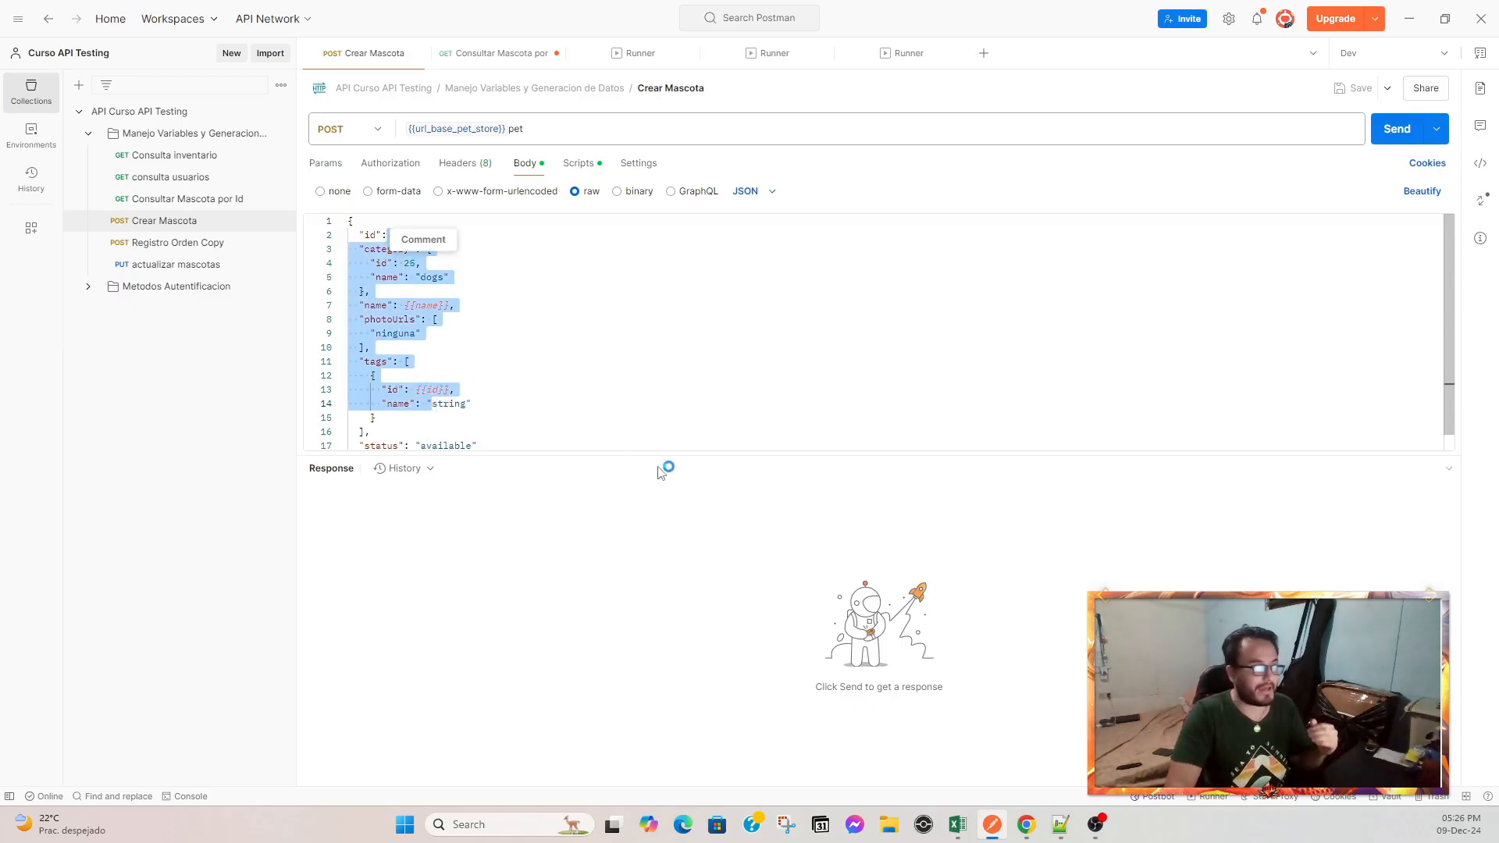
left_click_drag(663, 458, 671, 599)
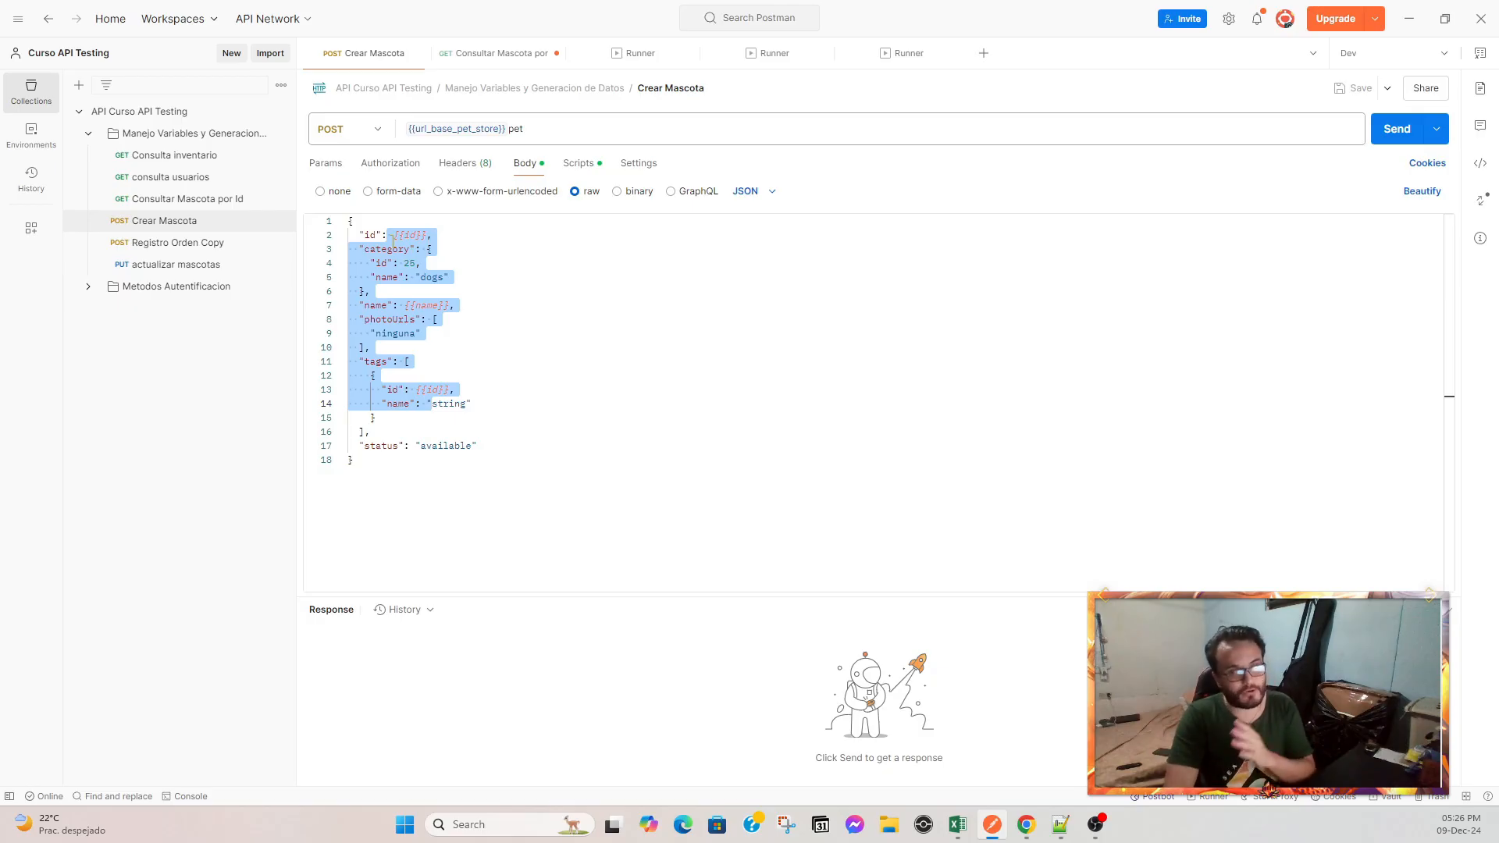
left_click(438, 245)
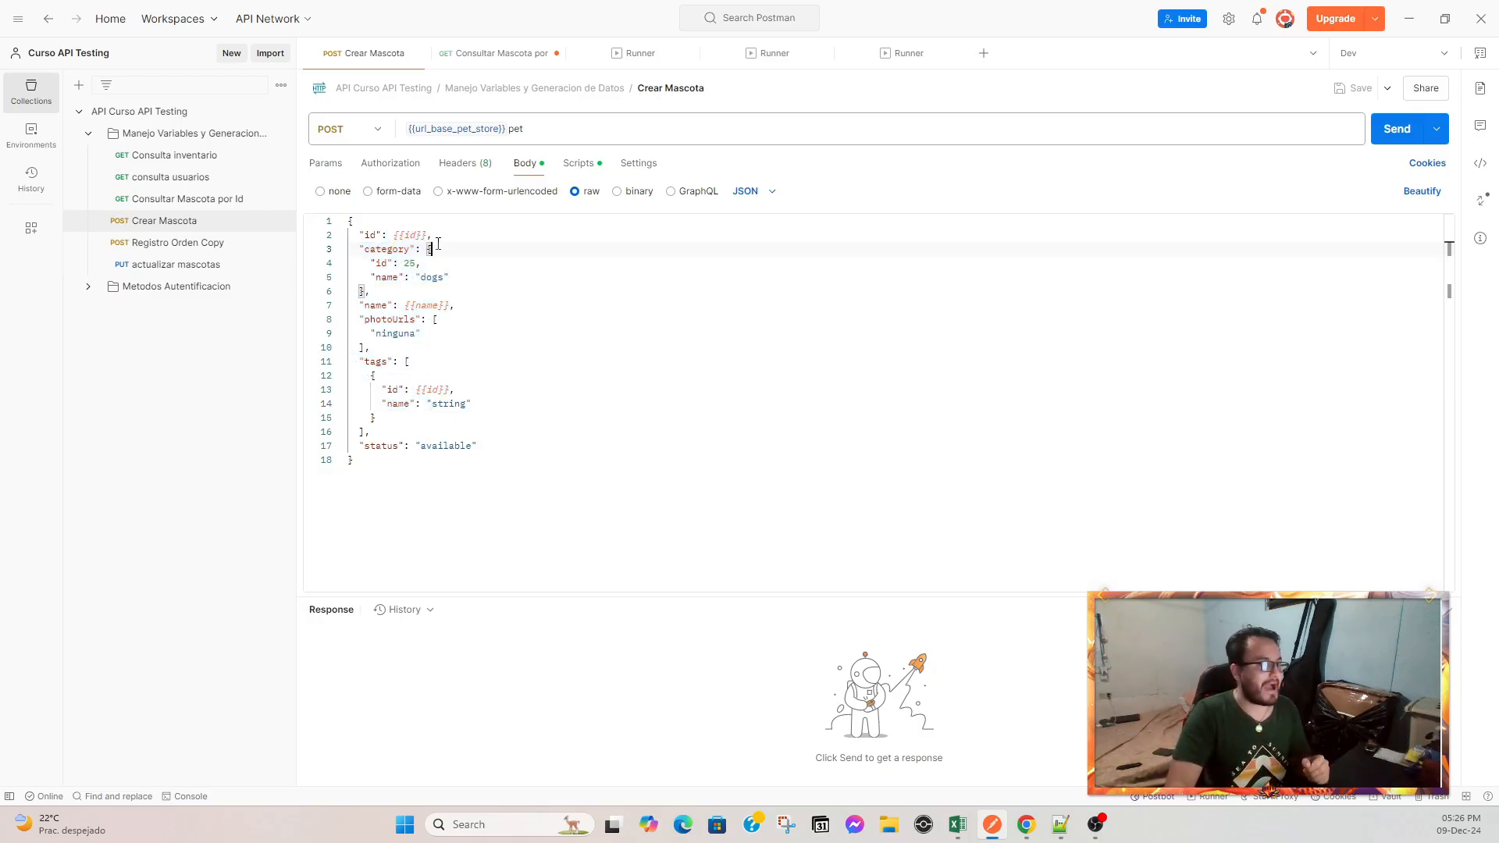
left_click_drag(373, 236, 434, 238)
left_click_drag(394, 307, 453, 296)
left_click(457, 307)
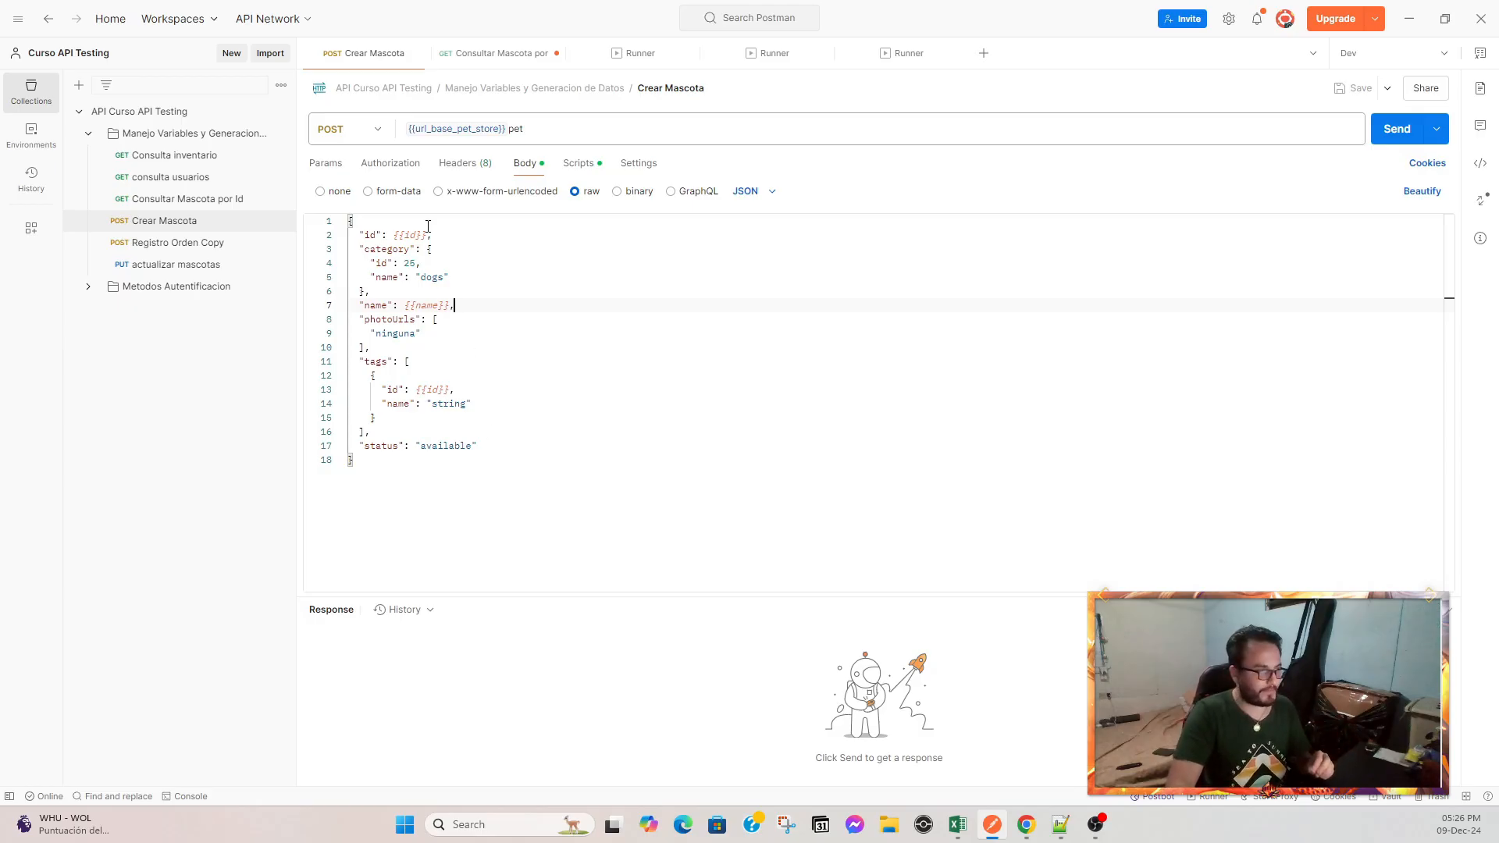
left_click_drag(381, 234, 445, 236)
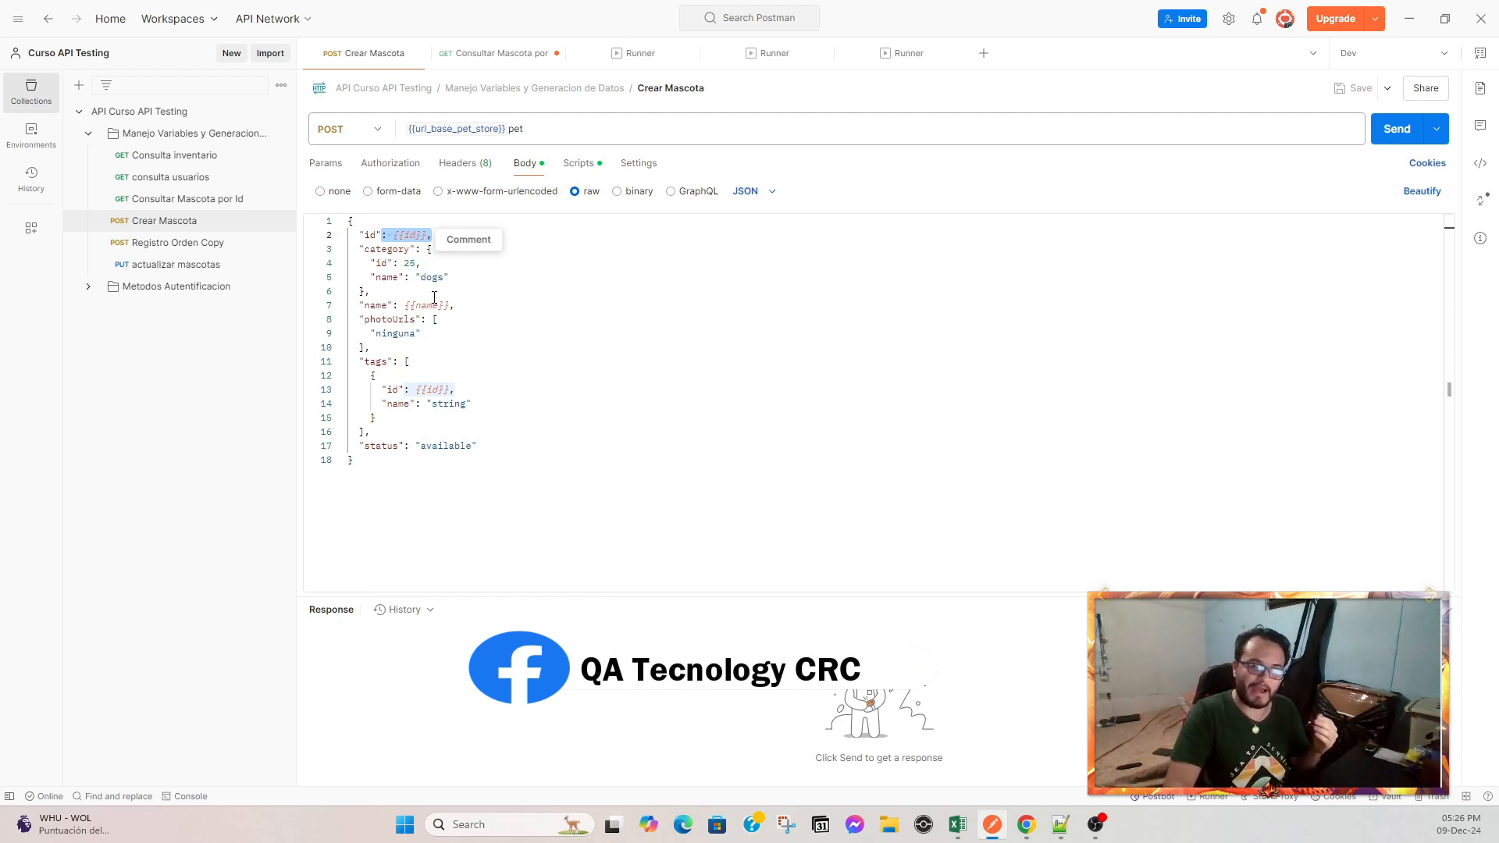
key("Up")
key("shift+Down")
key("shift+Down")
key("shift+Down")
key("shift+Down")
key("shift+Down")
key("shift+Down")
key("shift+Down")
key("shift+Down")
key("shift+Down")
key("shift+Down")
key("shift+Down")
key("shift+Down")
key("shift+Down")
key("shift+Down")
key("shift+Down")
key("shift+Down")
key("shift+Down")
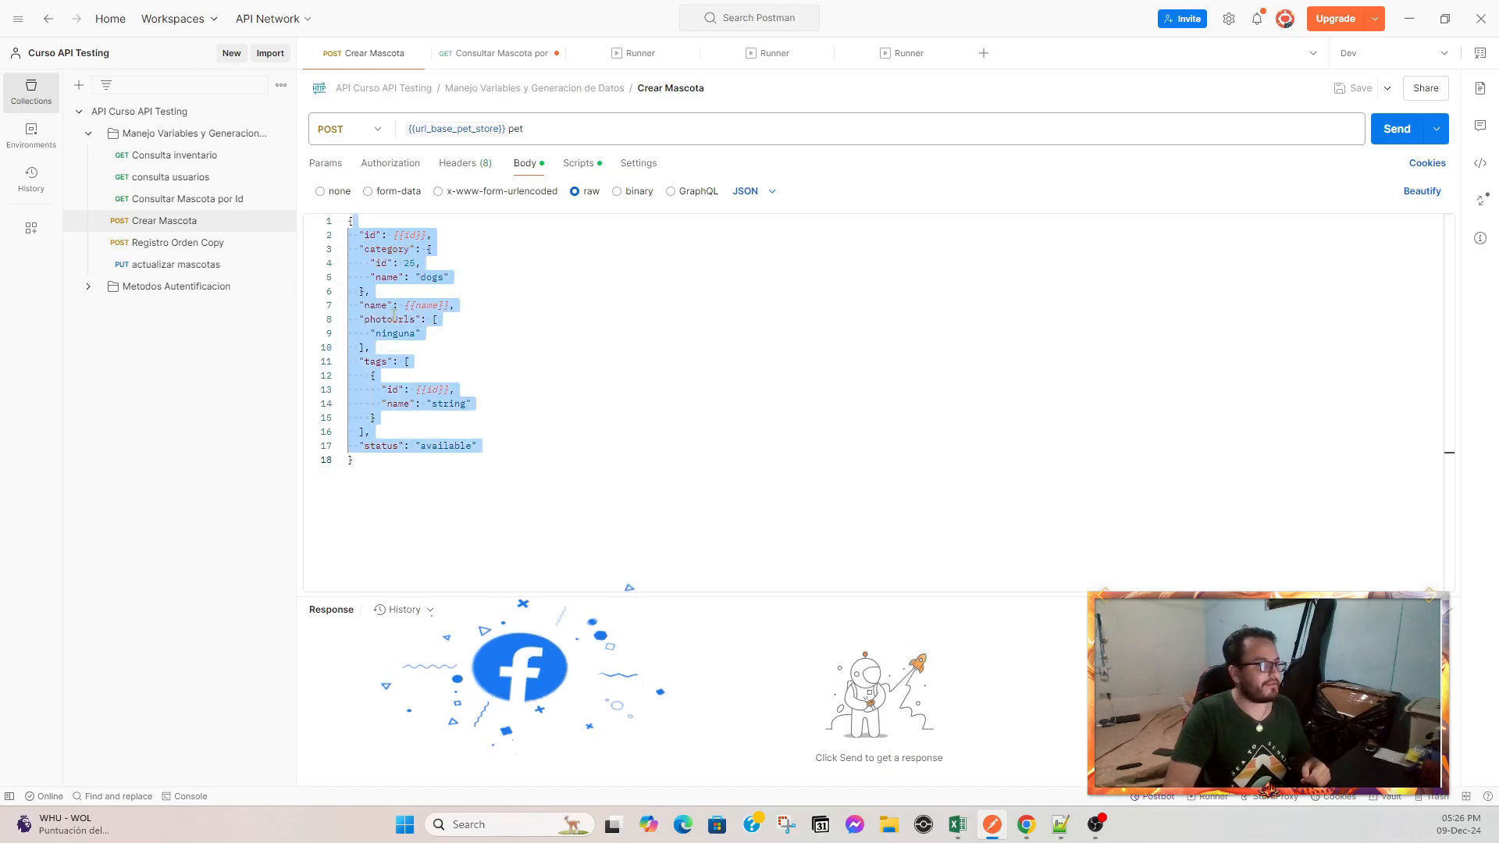
Change the tags id variable in the Crear Mascota body to {{id2}}.
left_click(414, 291)
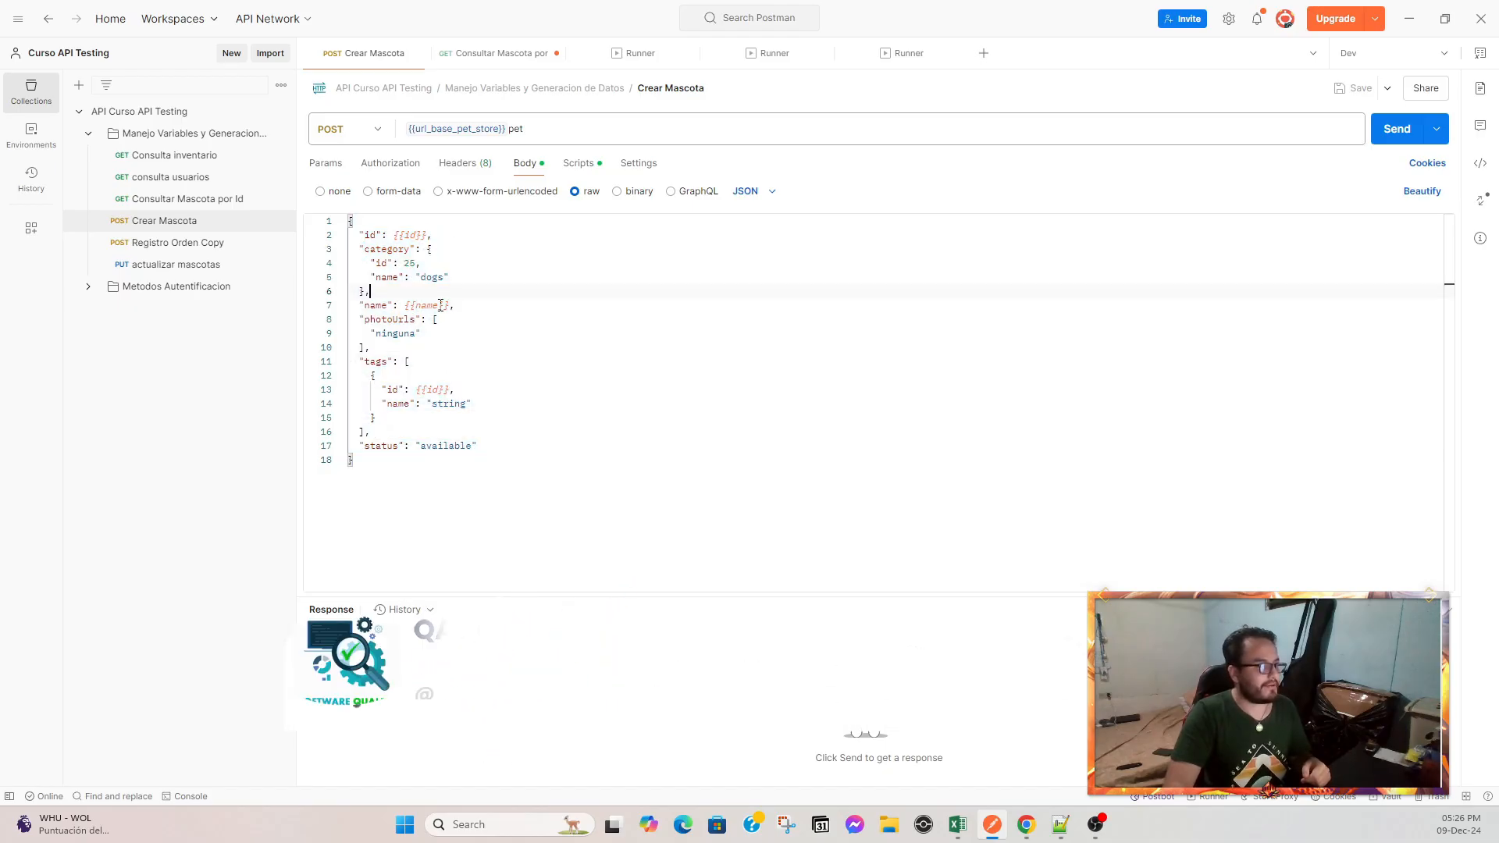
left_click(438, 389)
type("2")
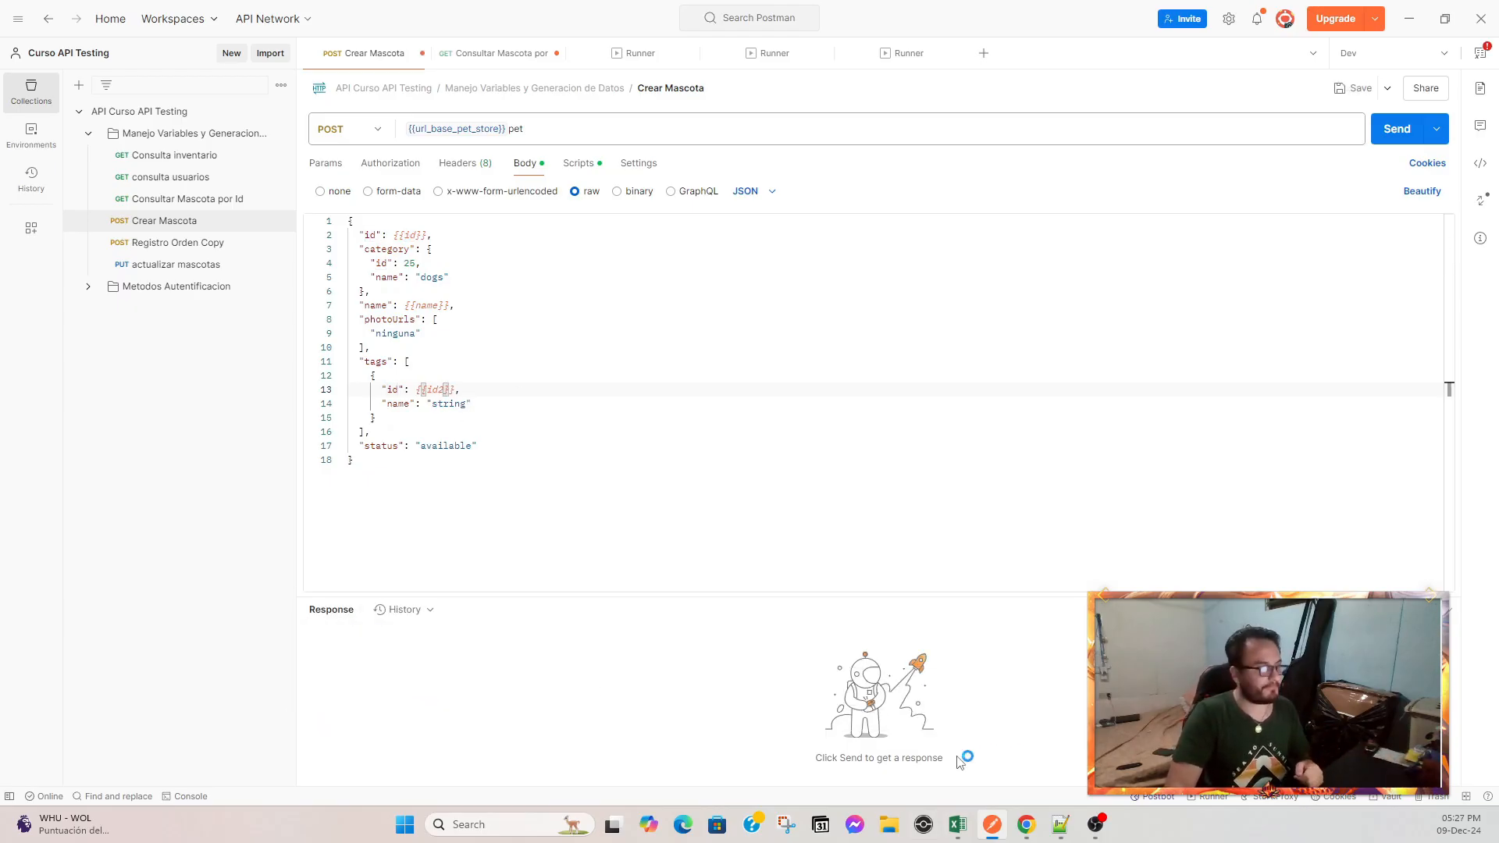
Check the id2 column in the crear mascotas.csv spreadsheet and return to the Crear Mascota request.
mouse_move(967, 827)
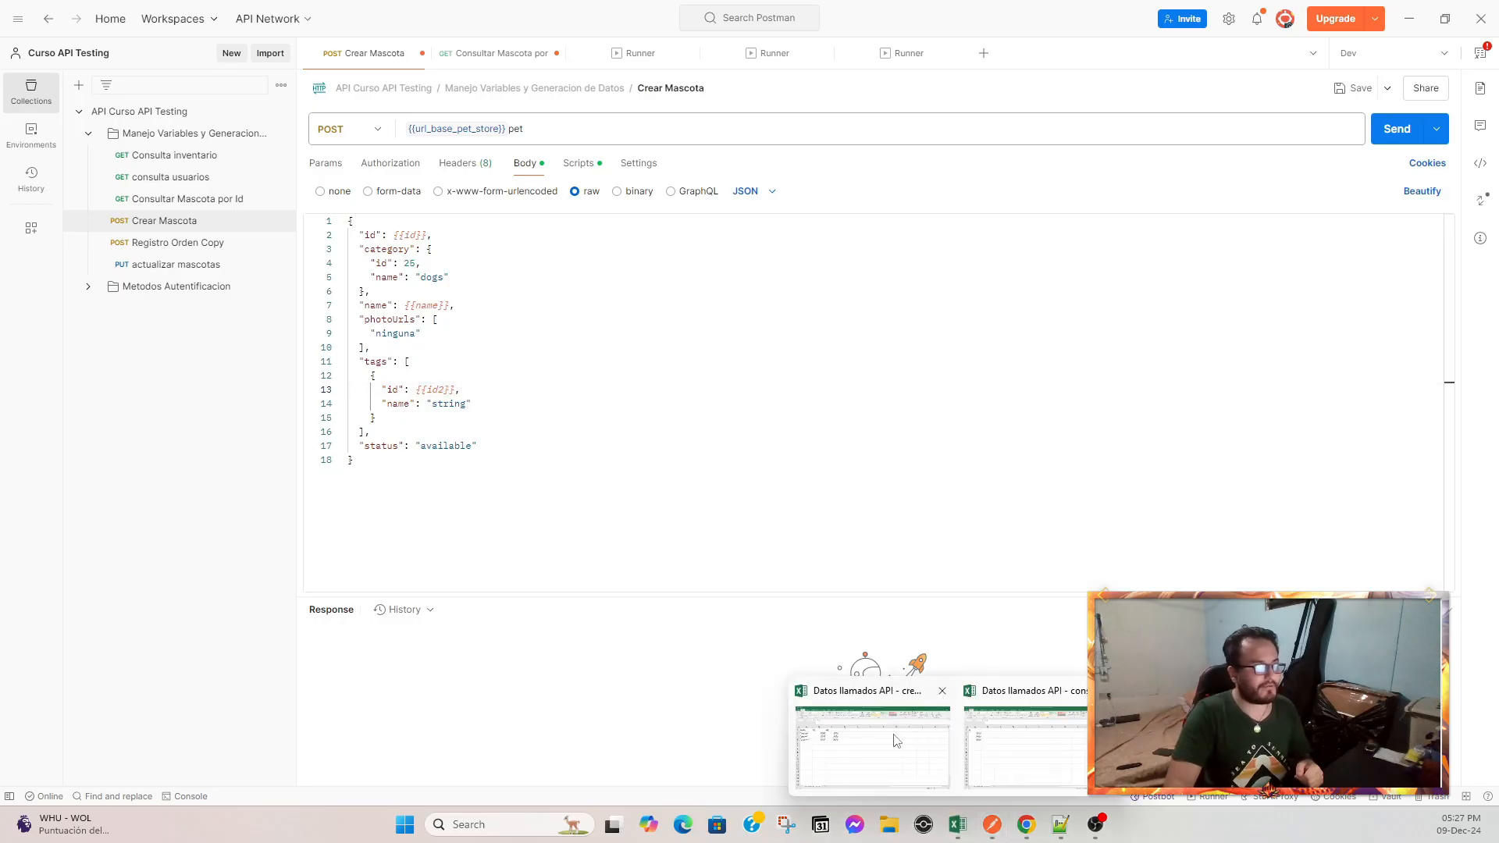
left_click(891, 743)
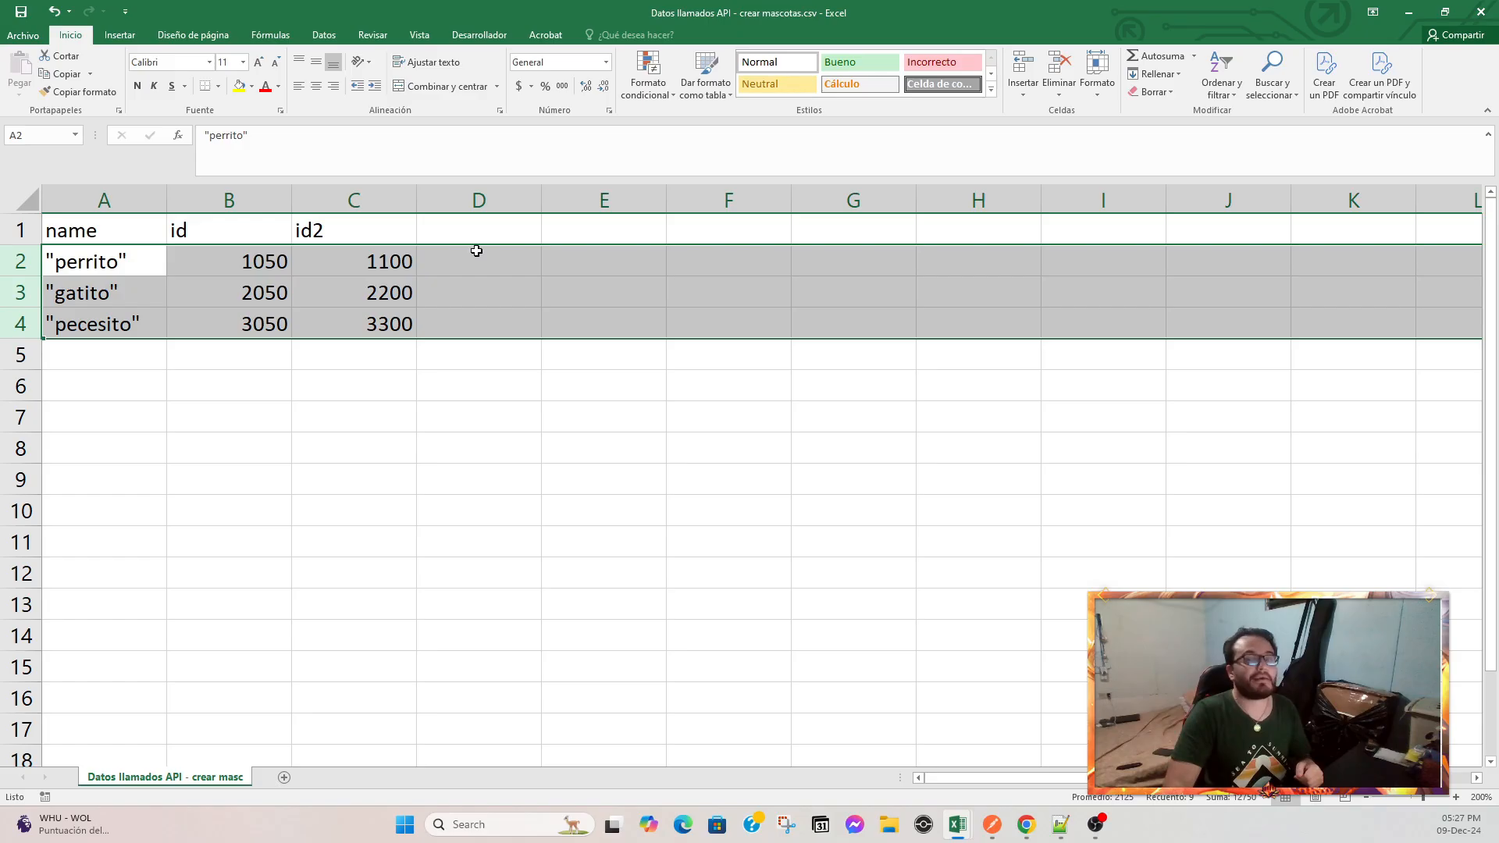
left_click(992, 835)
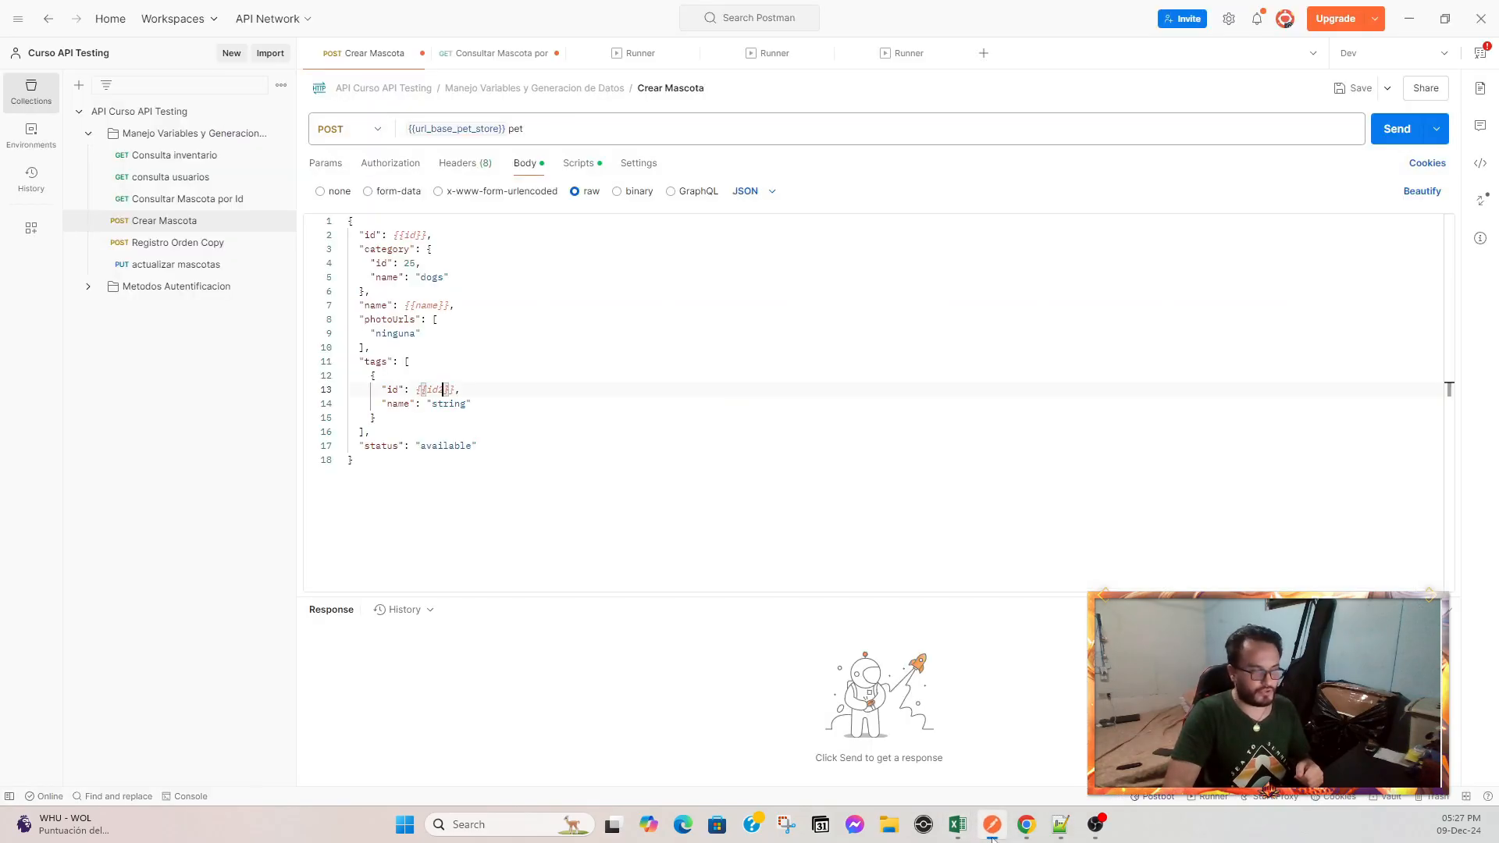
Review the body's id variable references and open the Crear Mascota pre-request script.
mouse_move(403, 388)
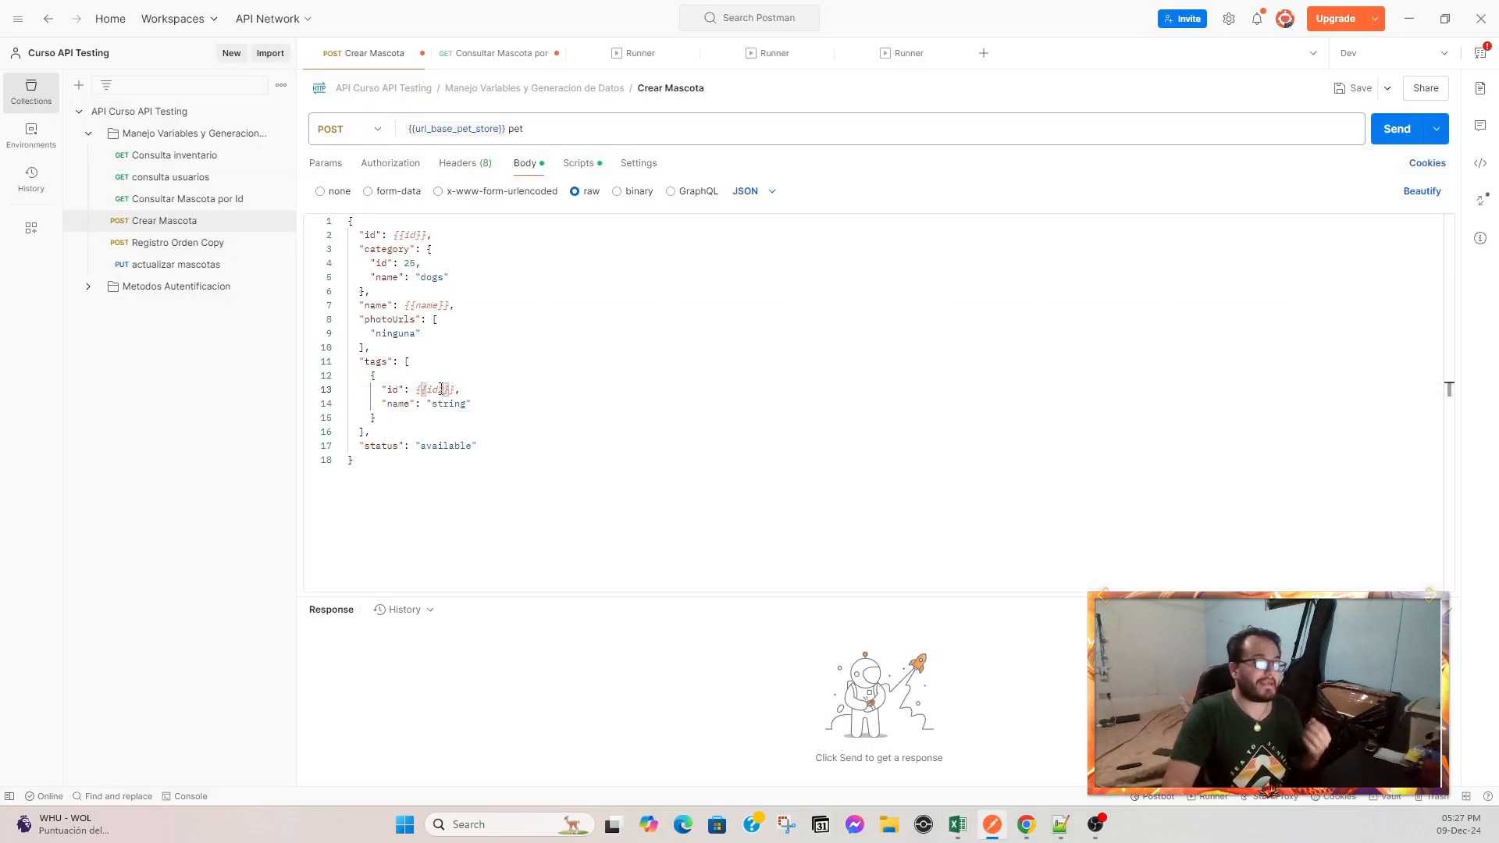
left_click_drag(474, 388, 352, 361)
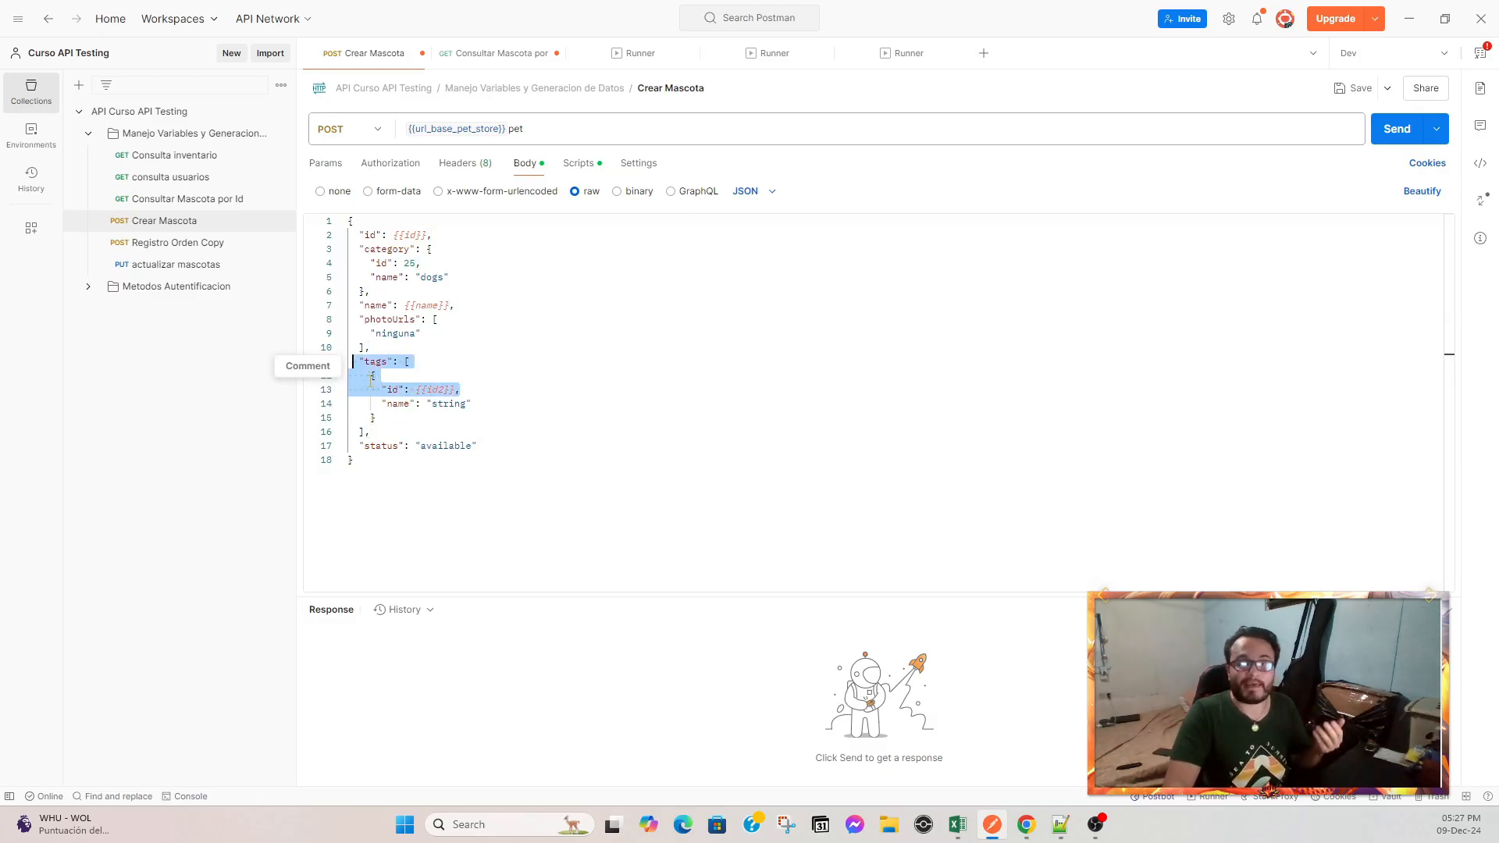
left_click_drag(376, 237, 427, 236)
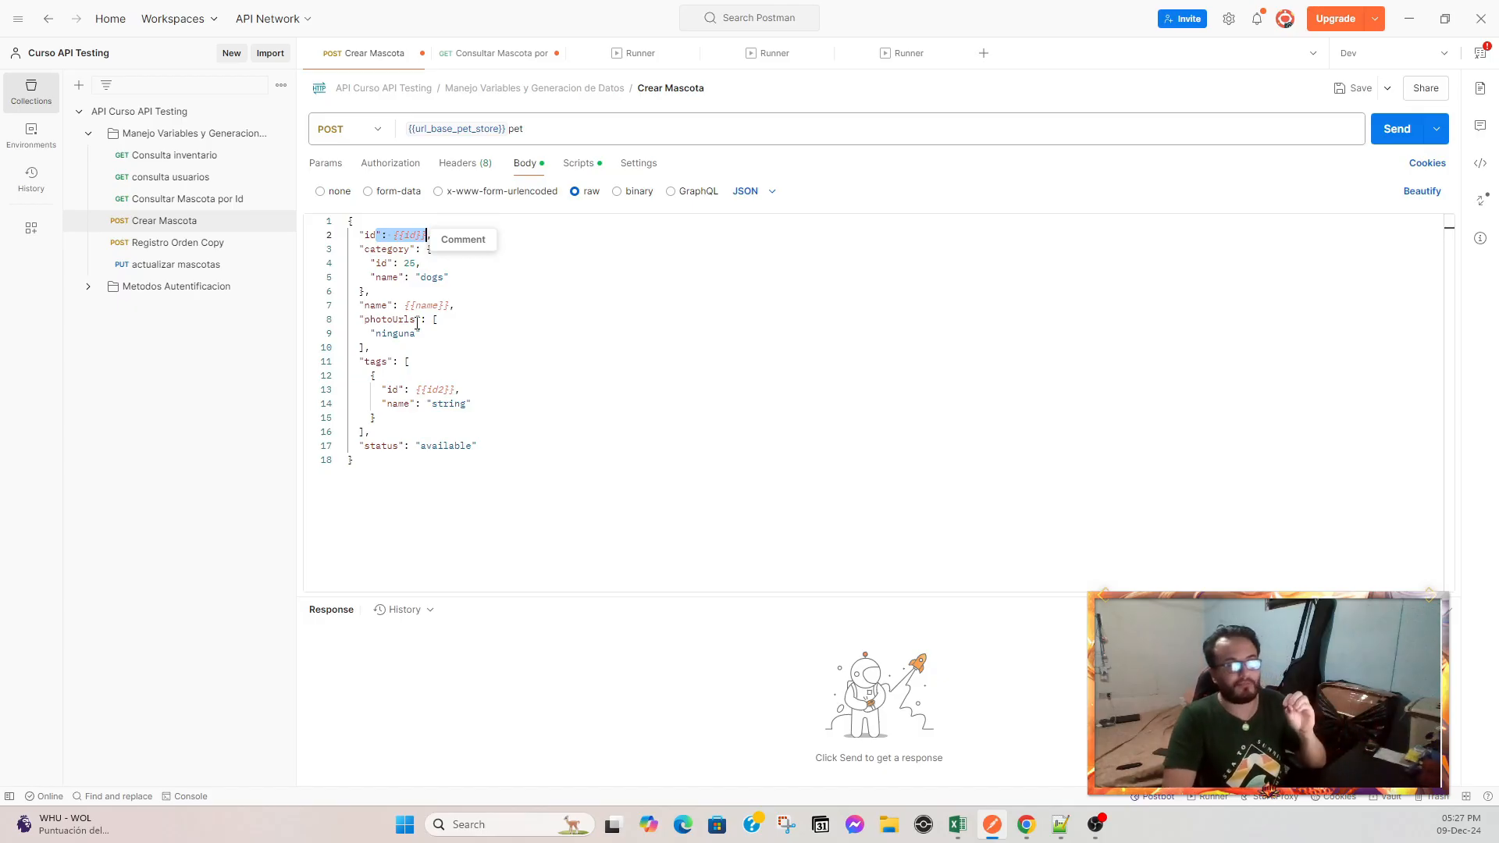
left_click(580, 172)
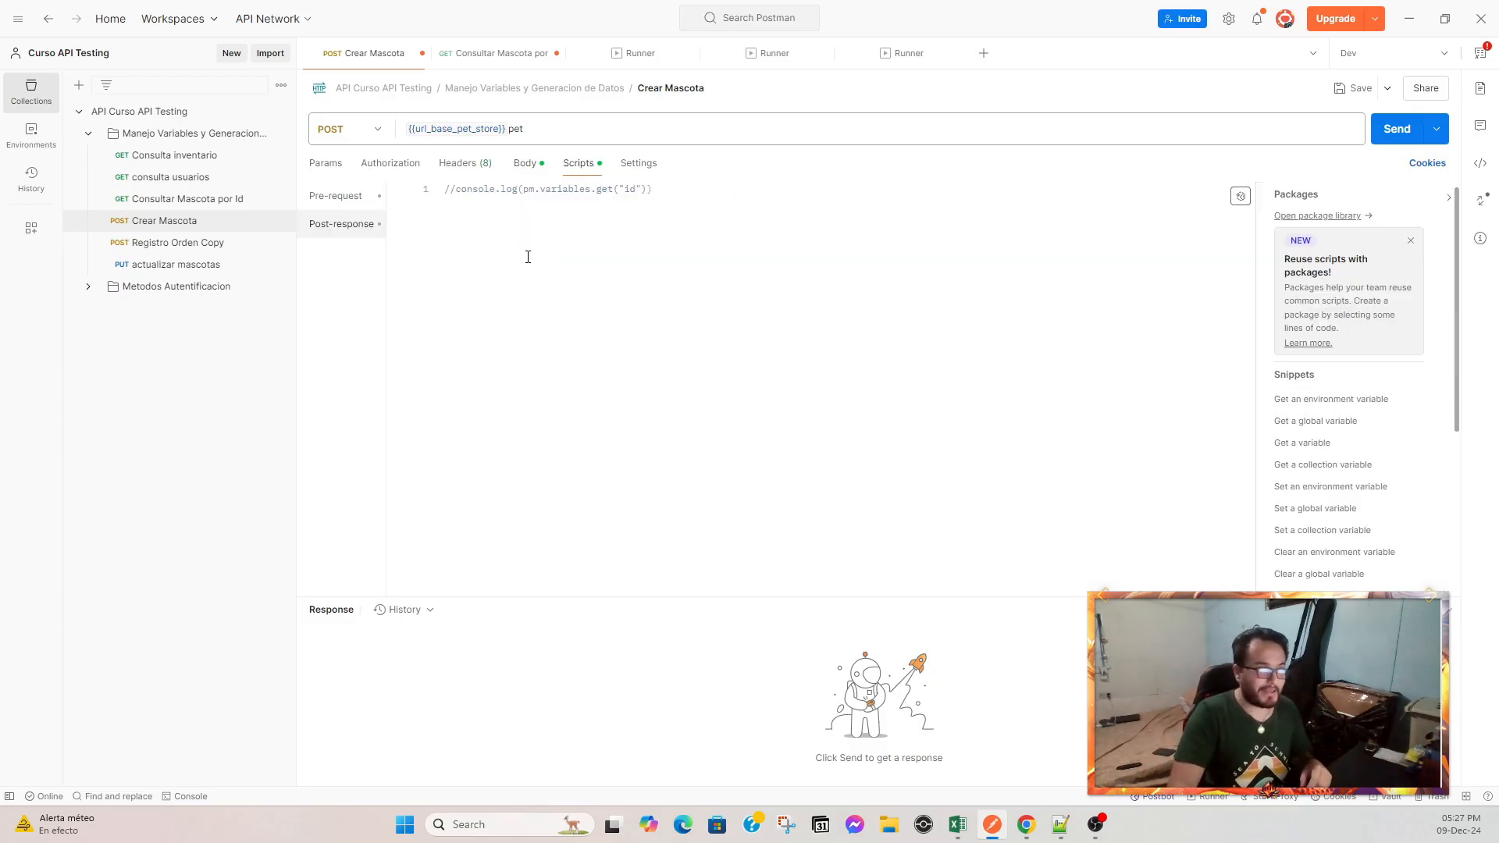
left_click(347, 201)
Temporarily uncomment the pre-request line setting id to a random integer, then comment it out again.
left_click_drag(811, 190, 452, 193)
left_click(456, 190)
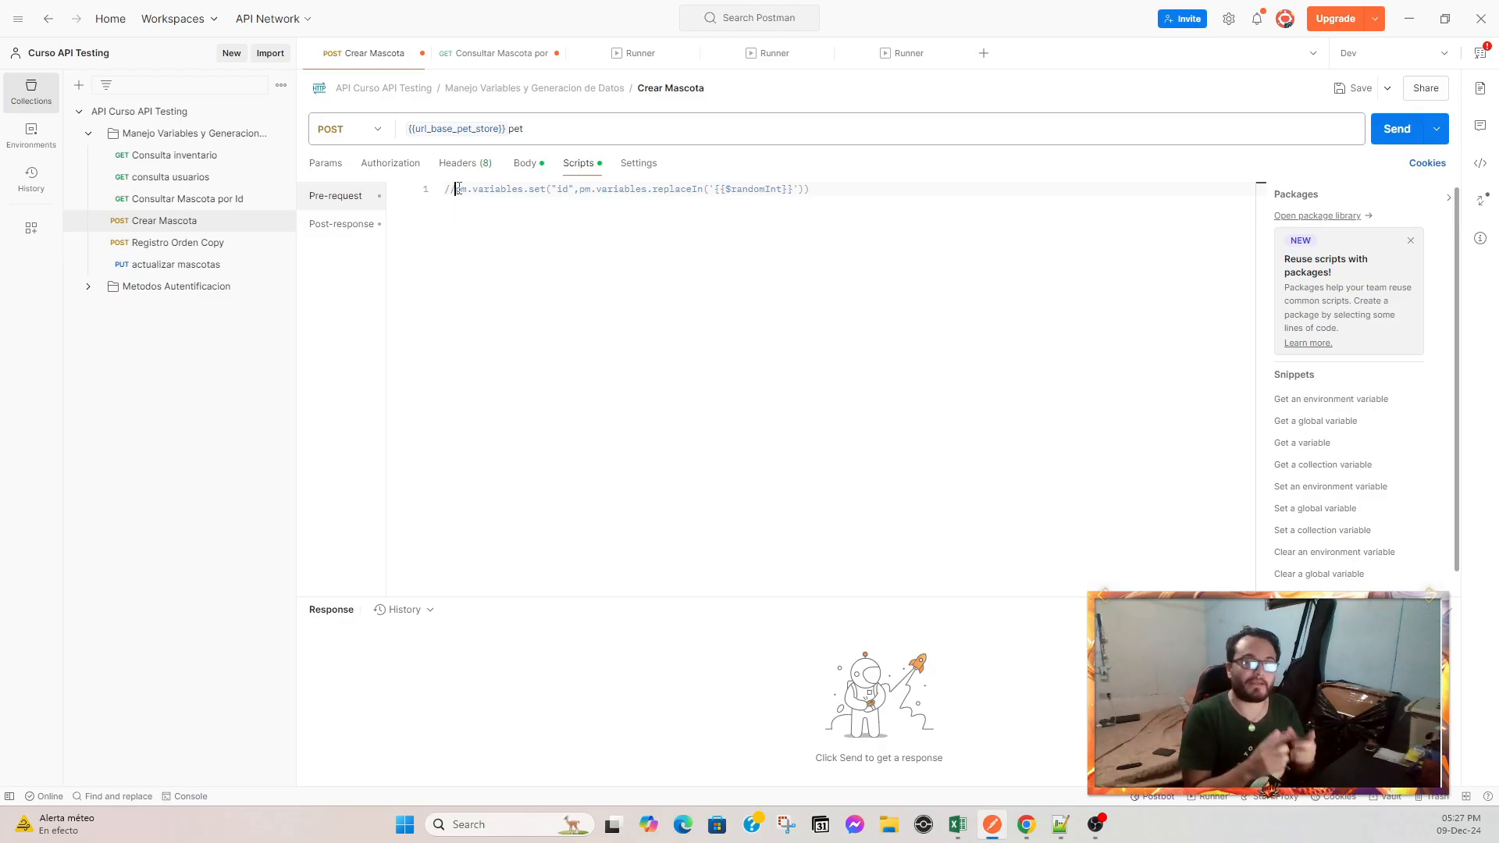
key("BackSpace")
key("BackSpace")
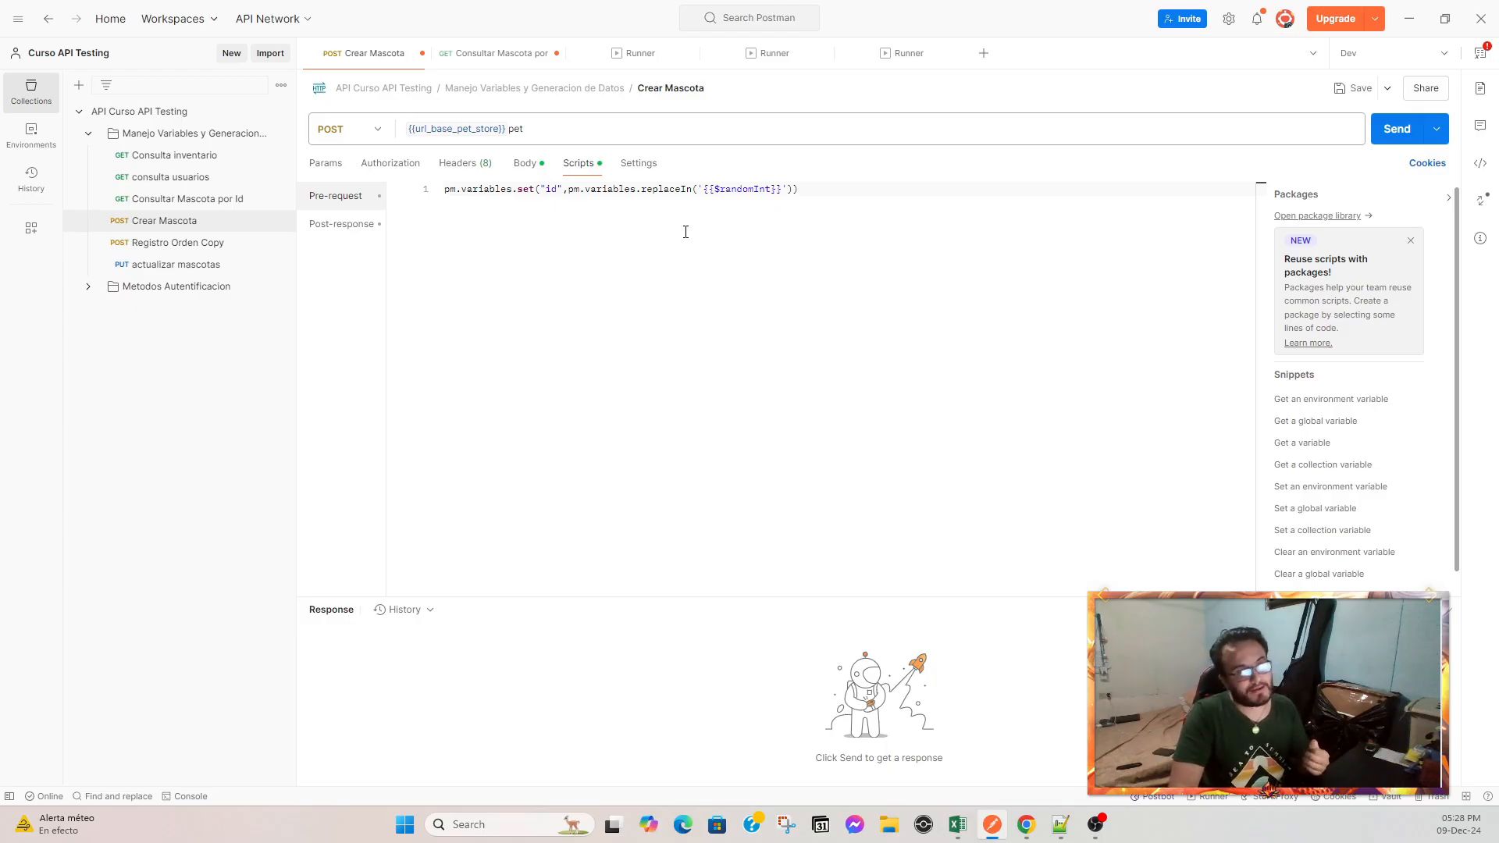
left_click_drag(520, 192, 799, 191)
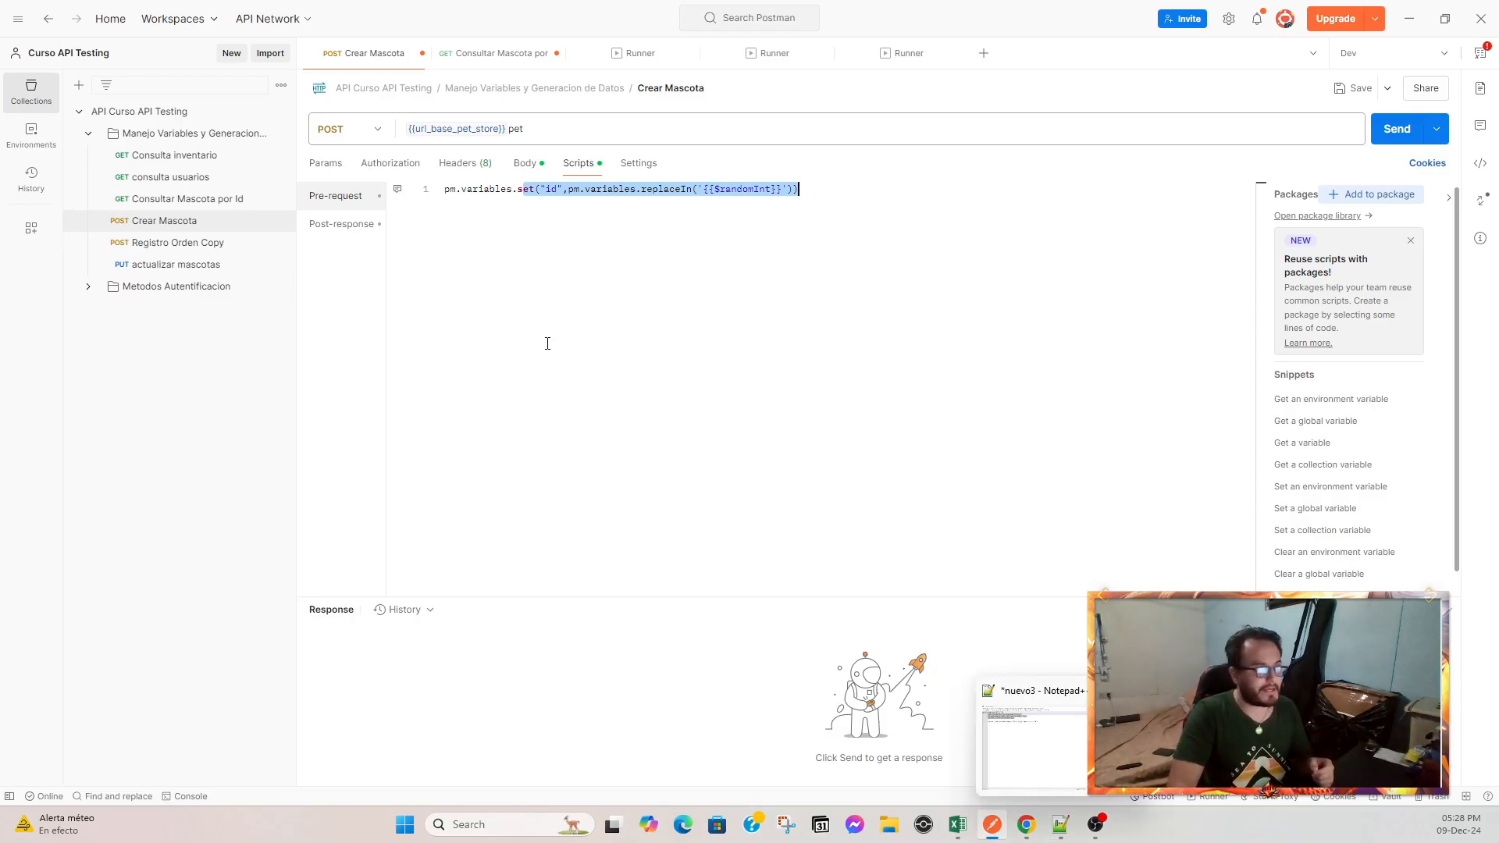
left_click_drag(443, 189, 878, 189)
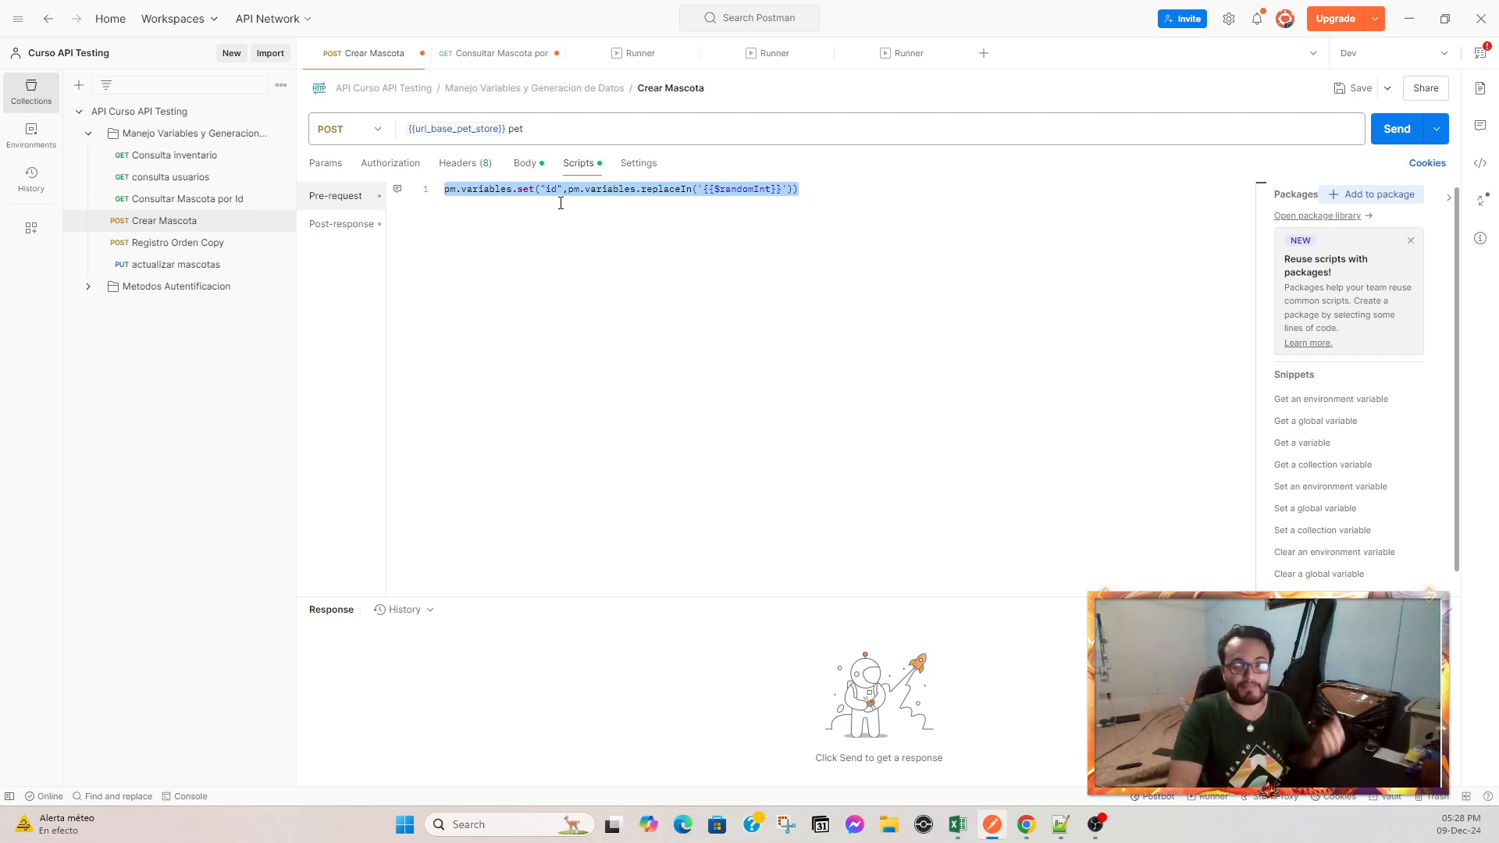
key("Home")
type("//")
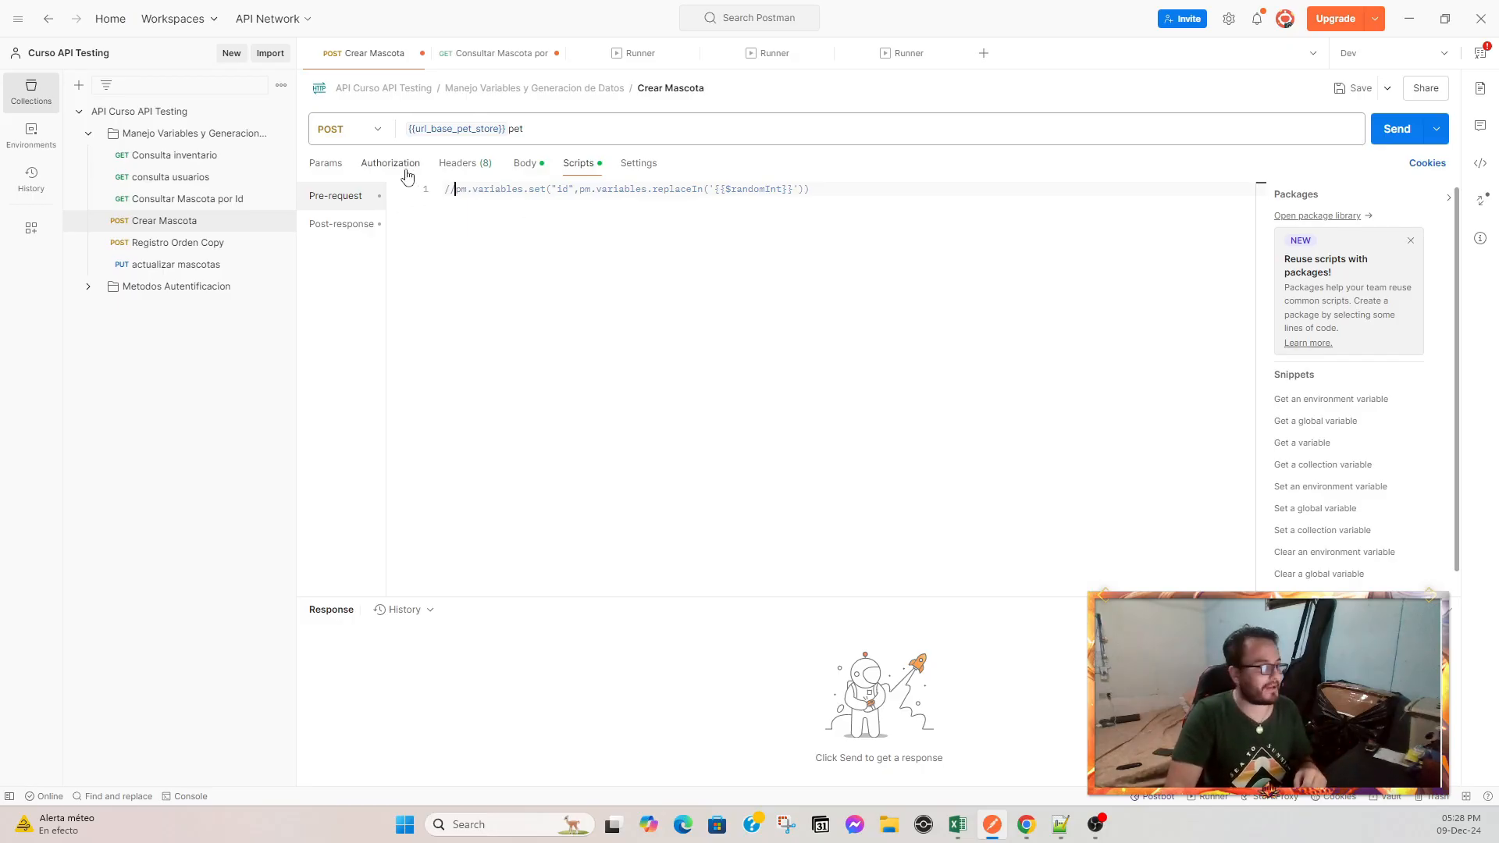
Return to the Crear Mascota body and save the request.
left_click(524, 162)
left_click(466, 263)
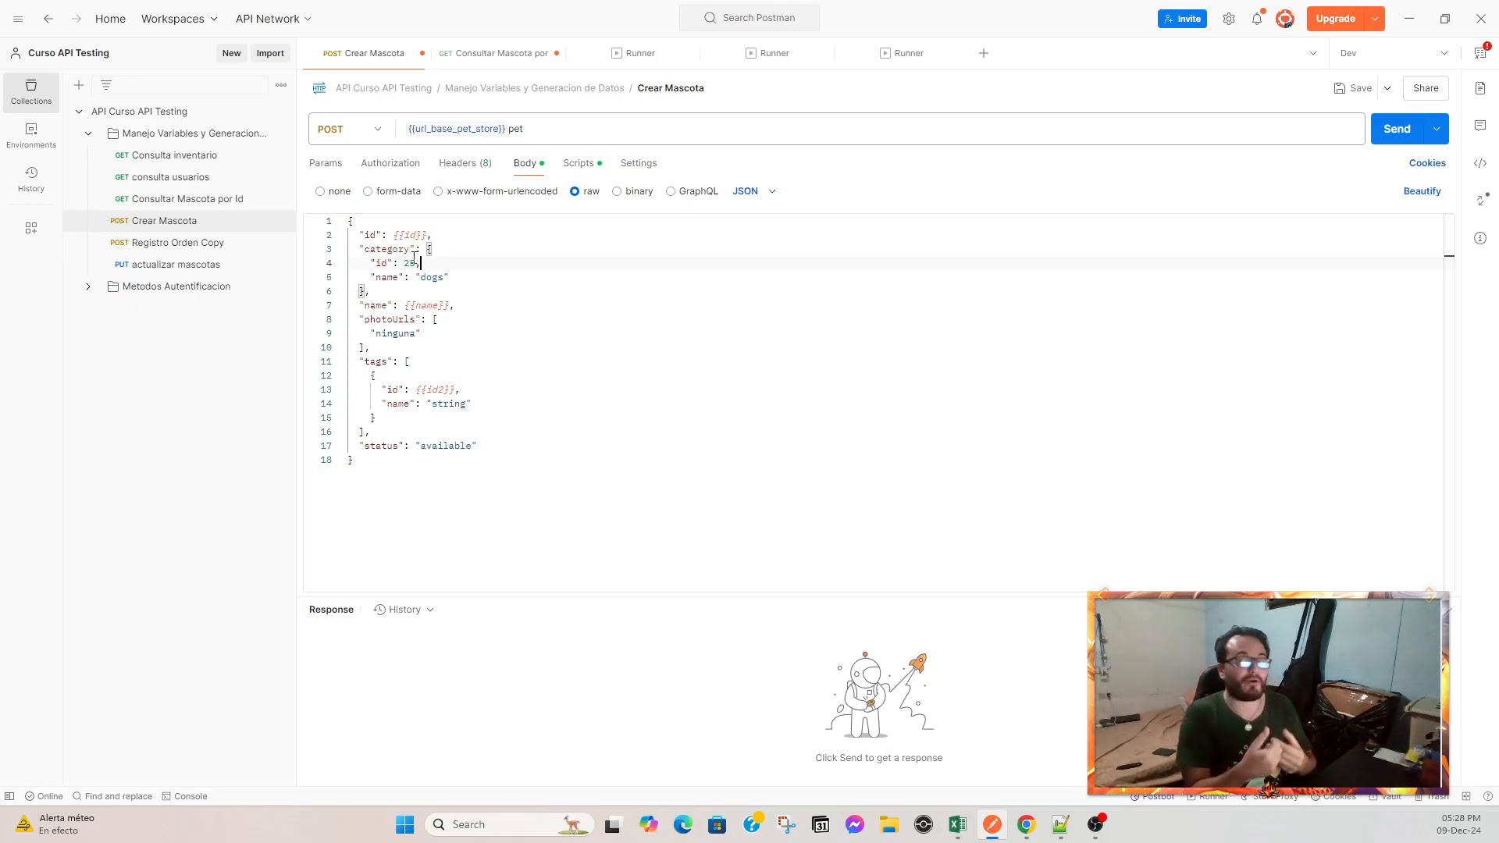
key("ctrl+s")
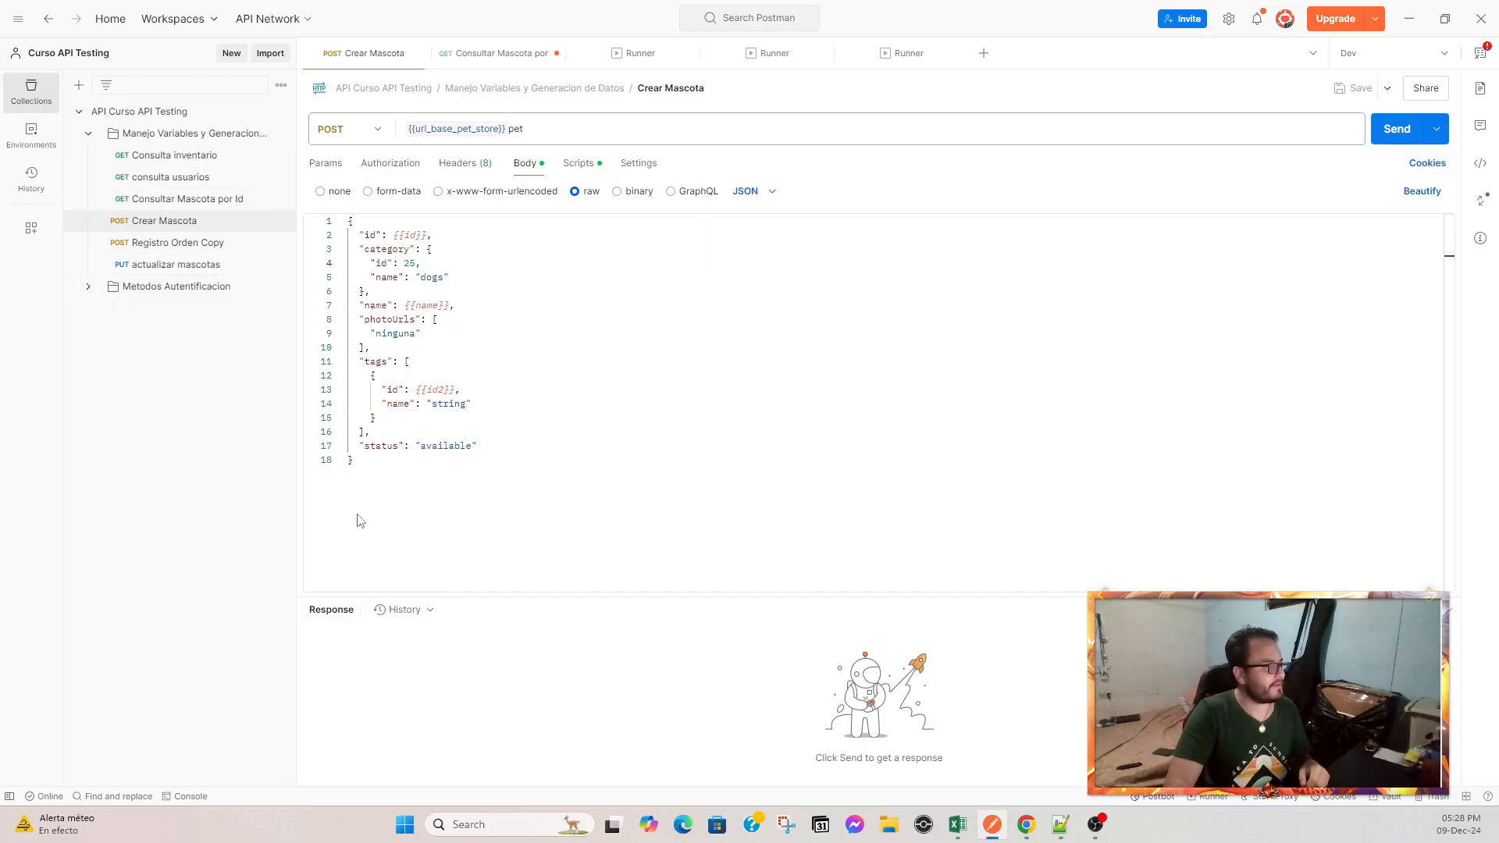
Review the crear mascotas.csv data in Excel and return to Postman.
mouse_move(957, 825)
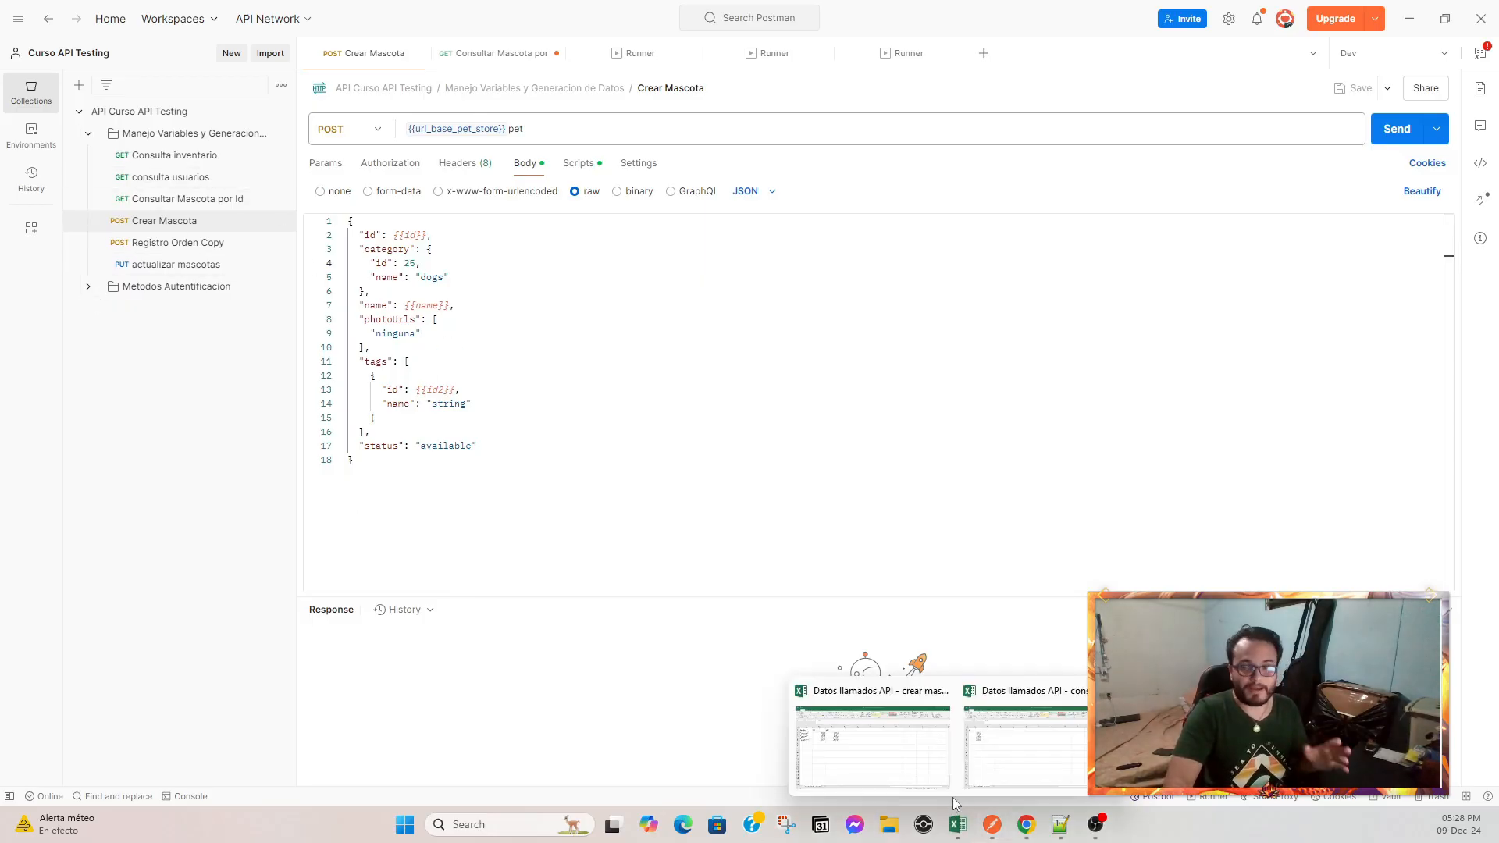
mouse_move(856, 760)
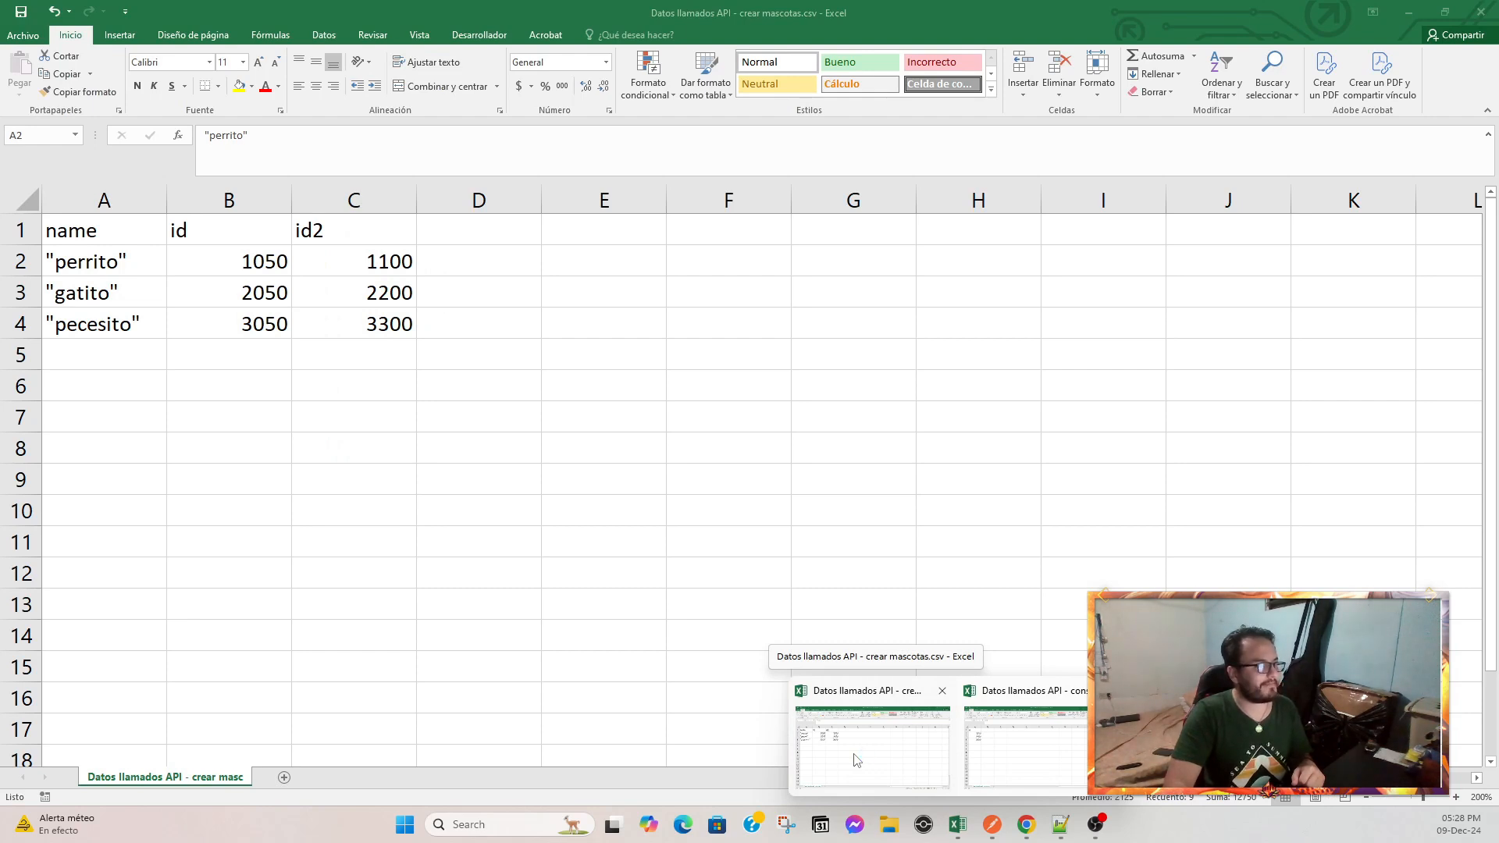
left_click(856, 760)
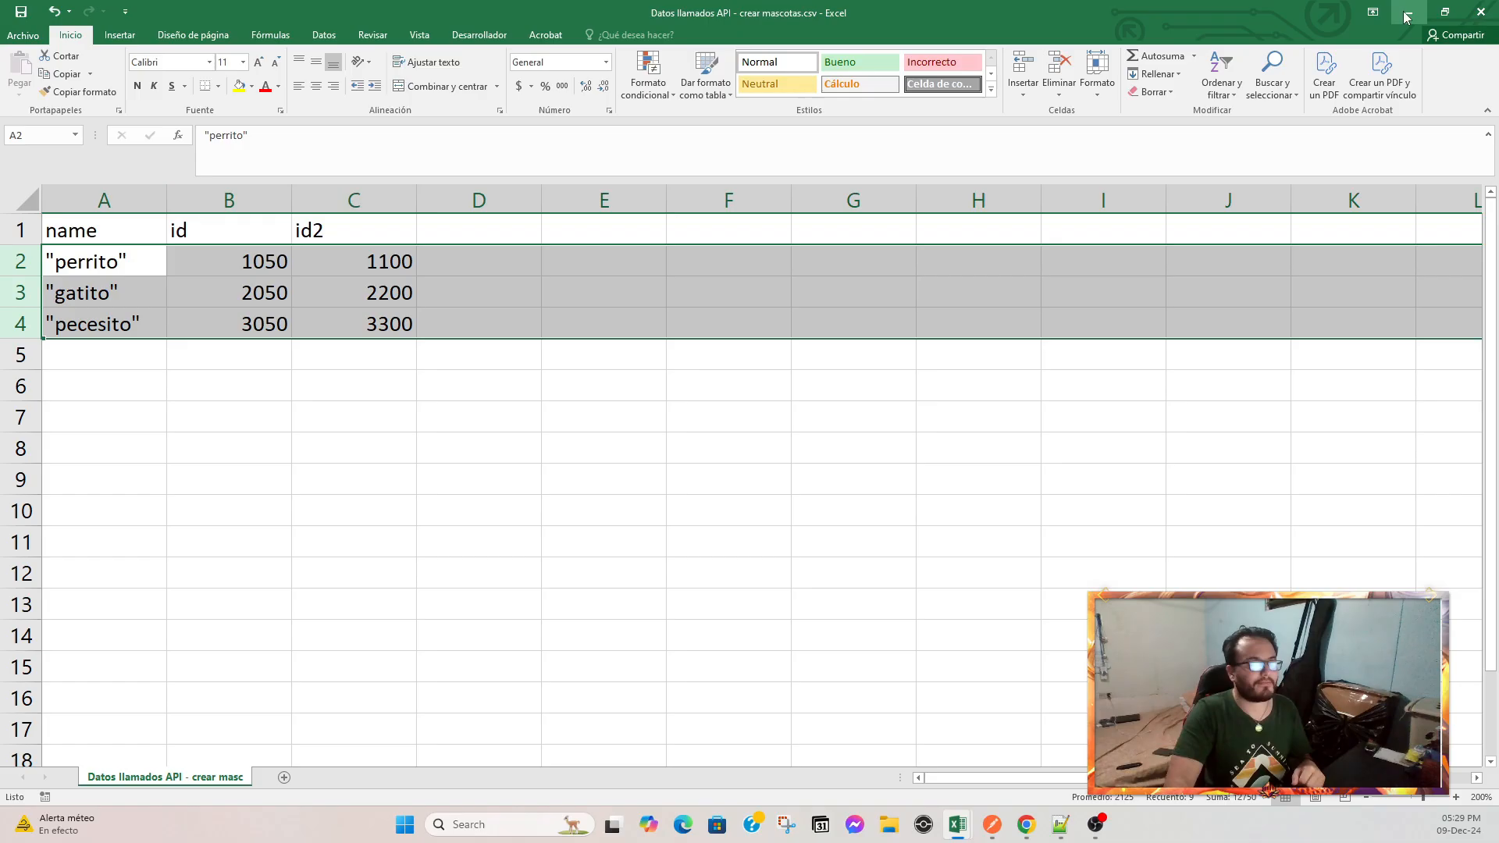
left_click(991, 824)
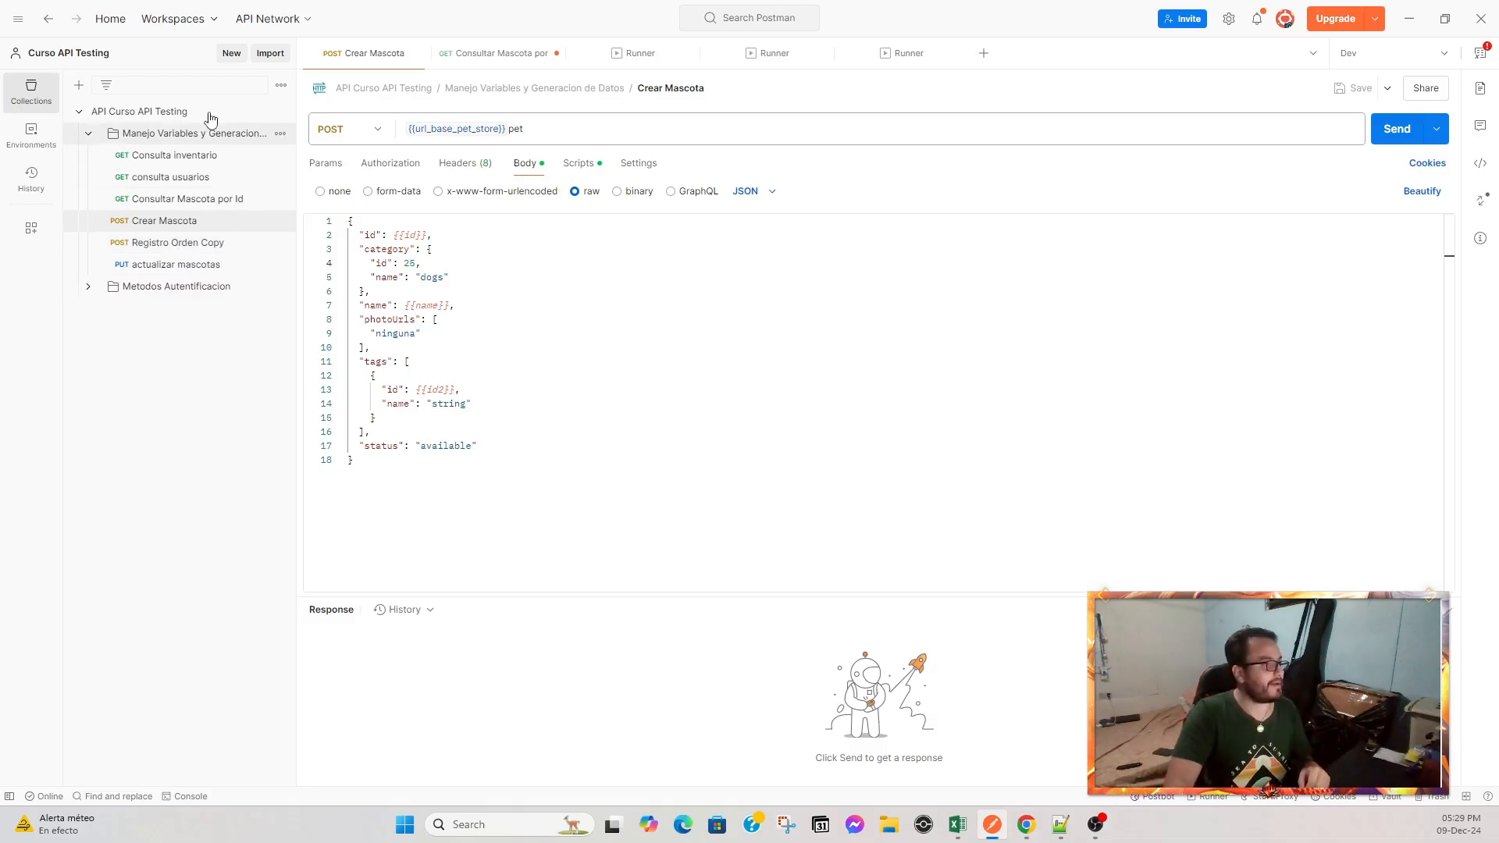
Open the Runner for the Manejo Variables y Generacion de Datos folder.
left_click(281, 135)
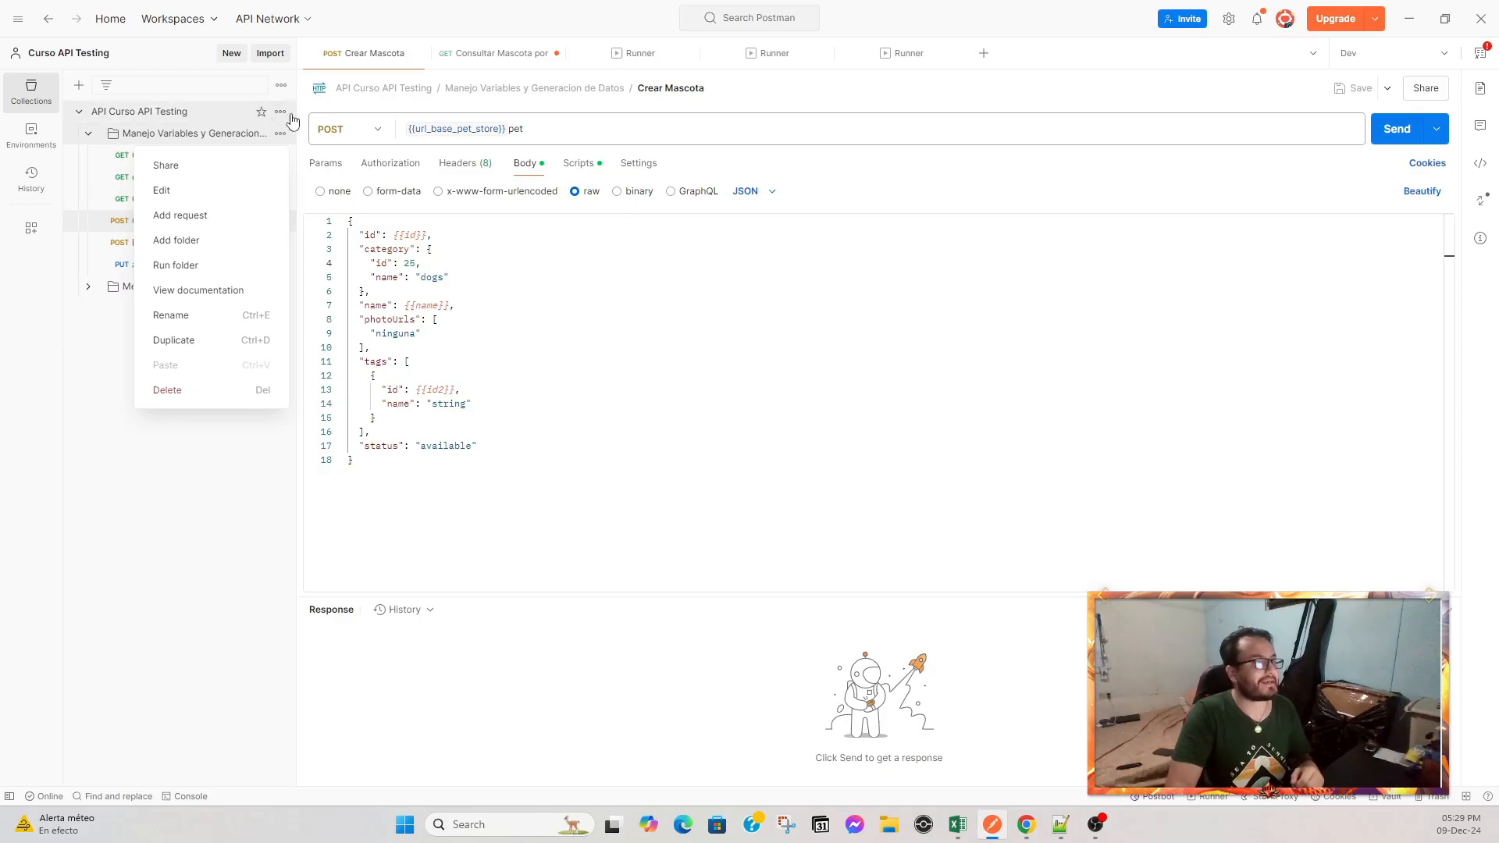
left_click(282, 114)
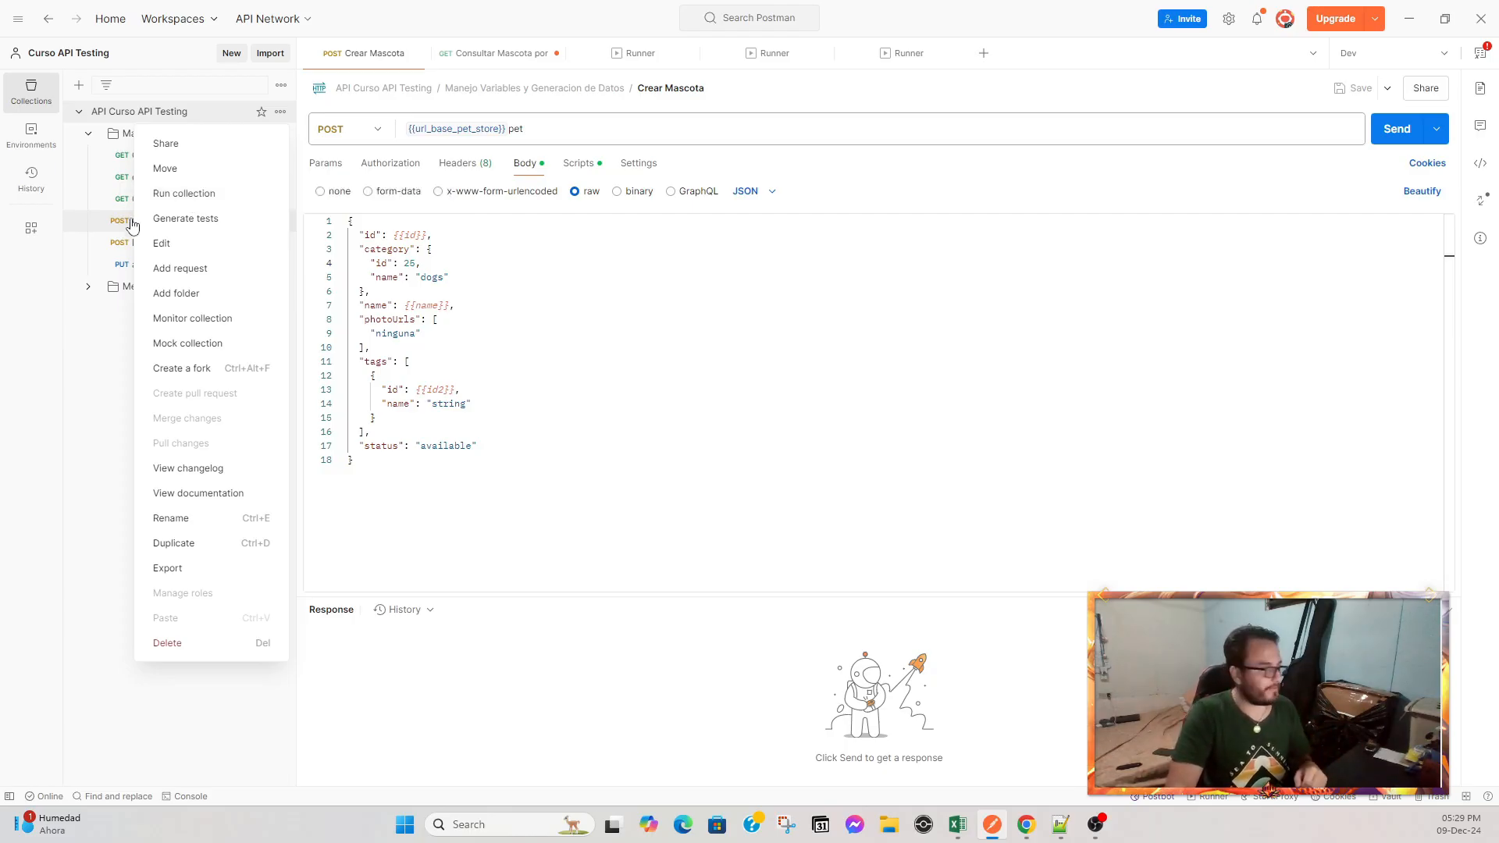
left_click(538, 284)
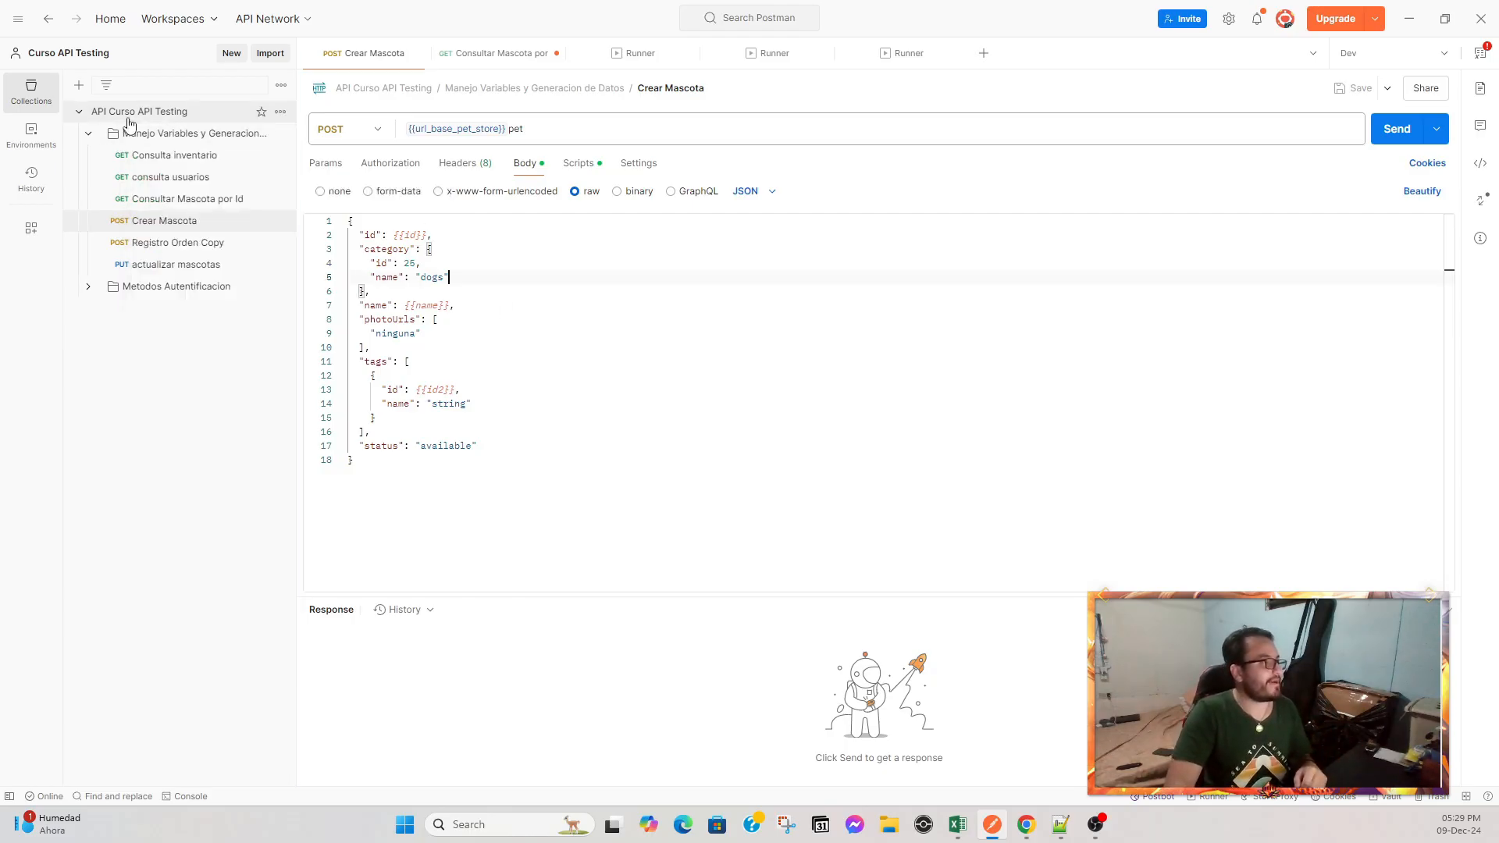
left_click(281, 134)
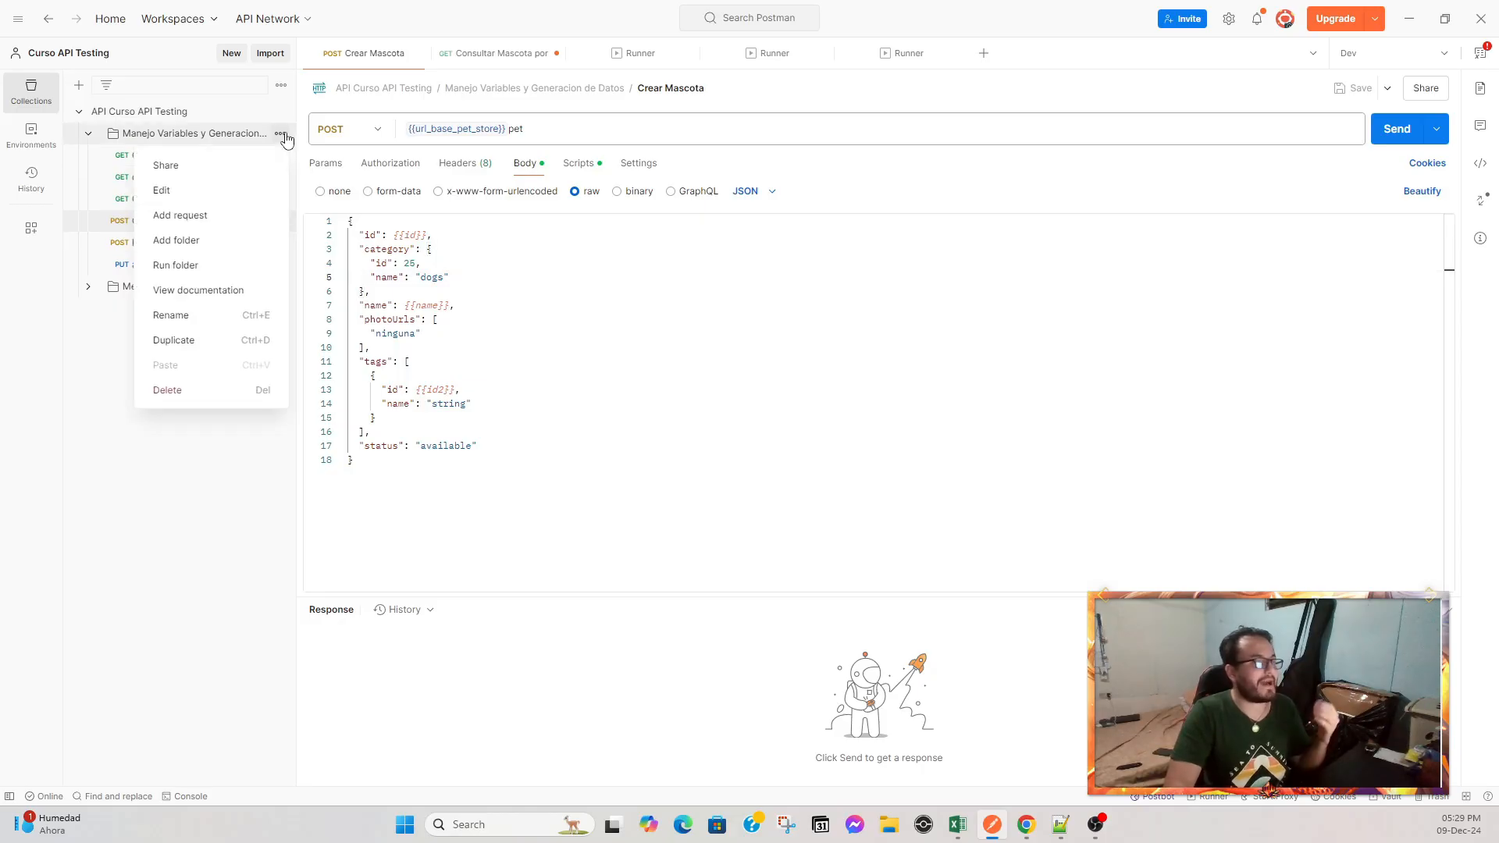
left_click(211, 275)
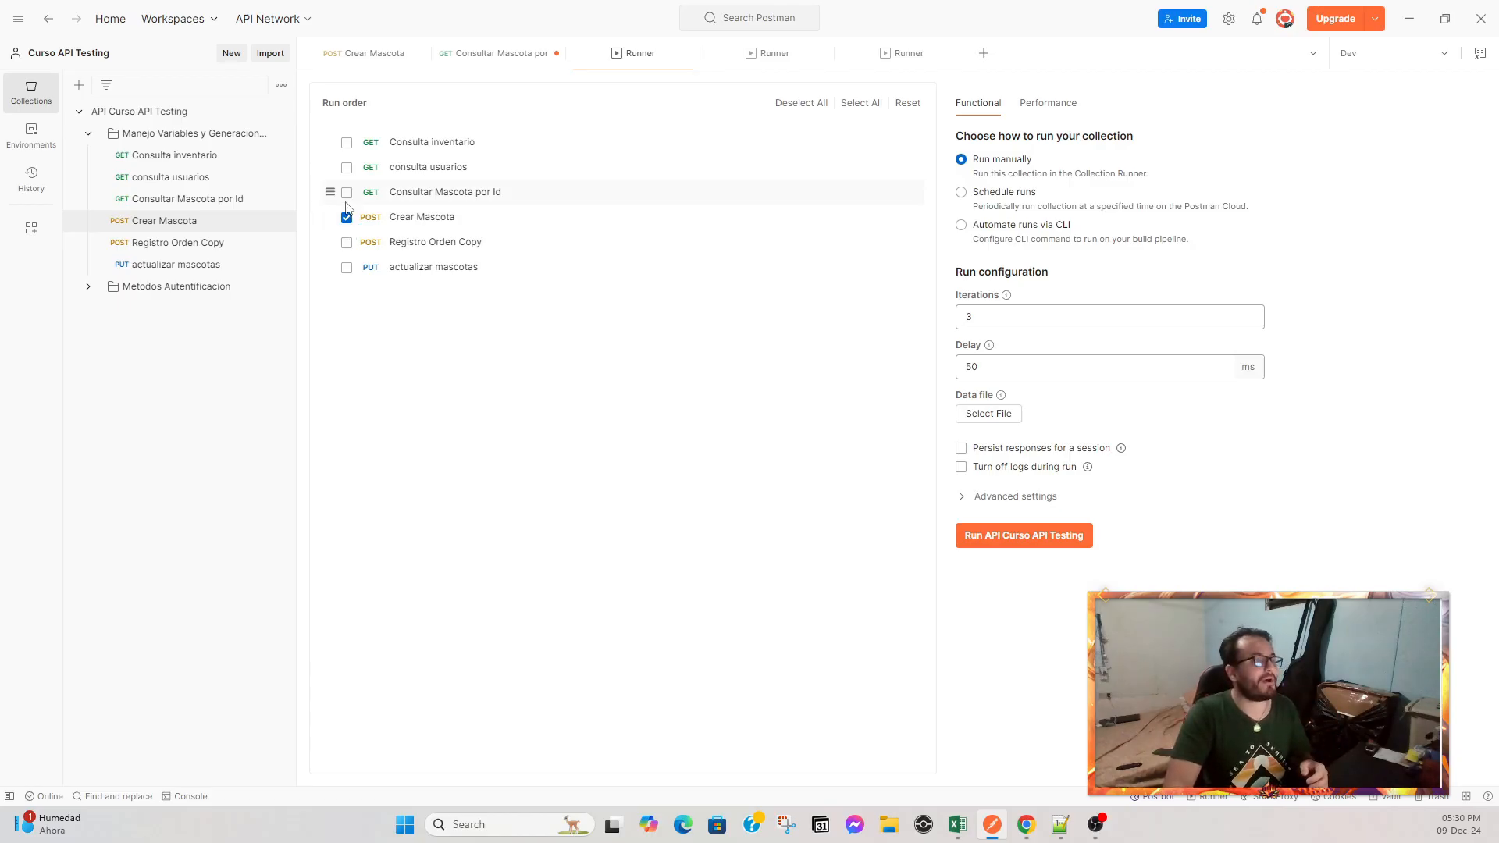
mouse_move(329, 216)
left_mouse_down()
mouse_move(331, 202)
mouse_move(338, 212)
left_mouse_up()
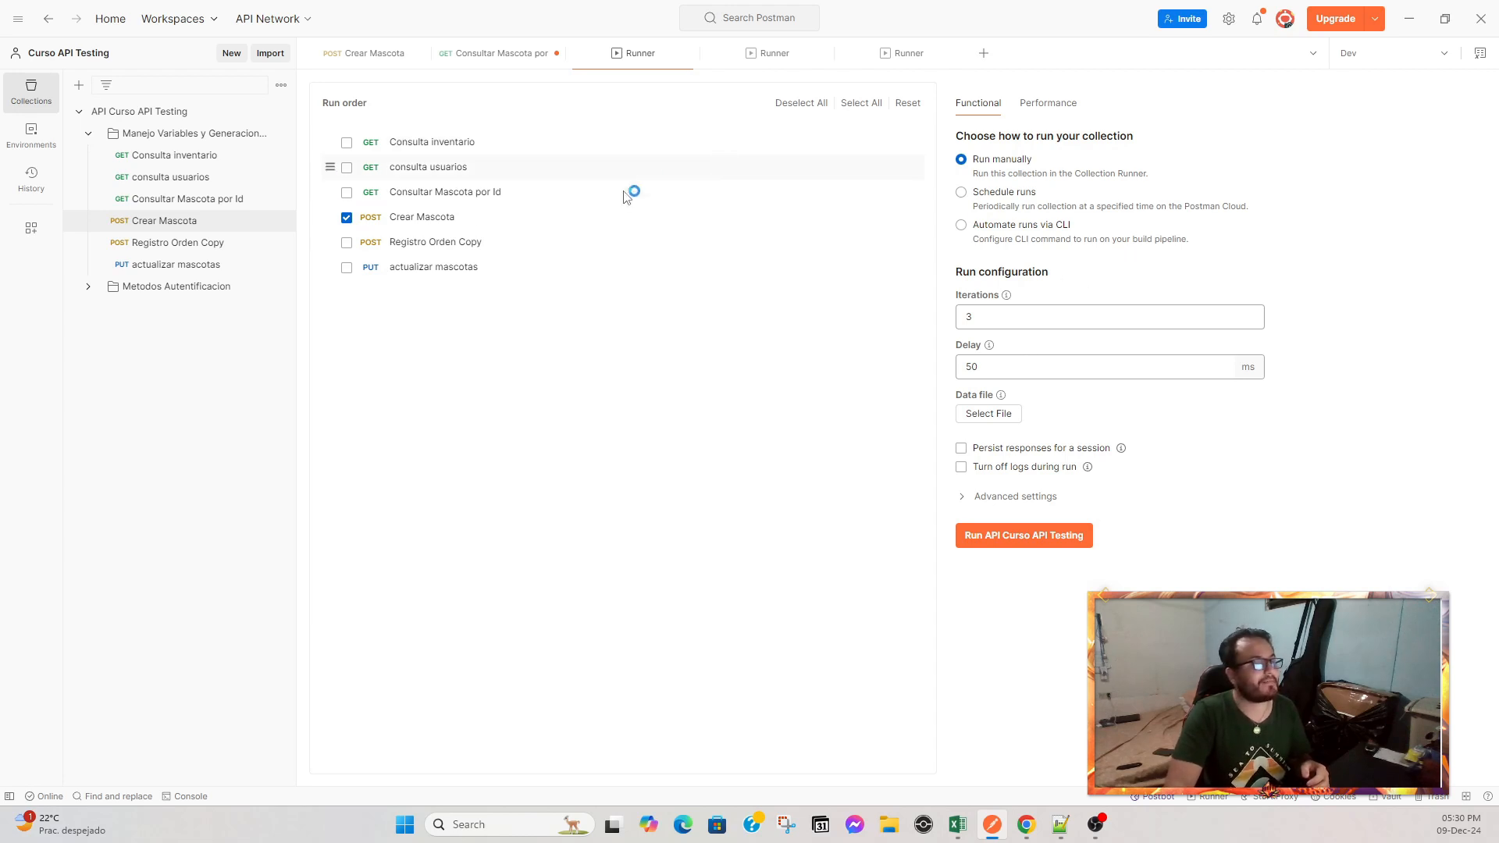
left_click(348, 169)
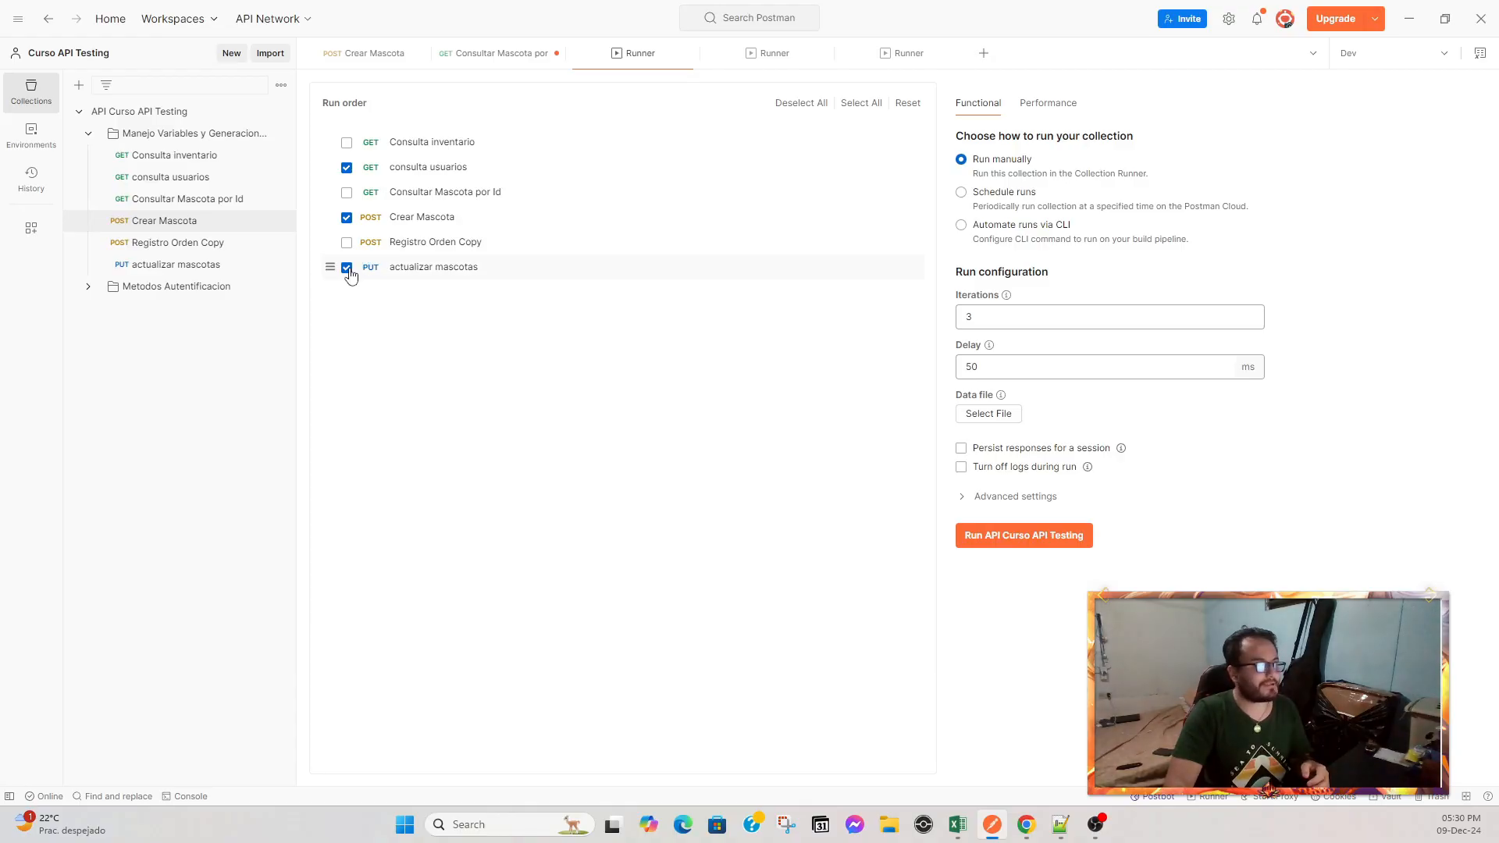
left_click(347, 167)
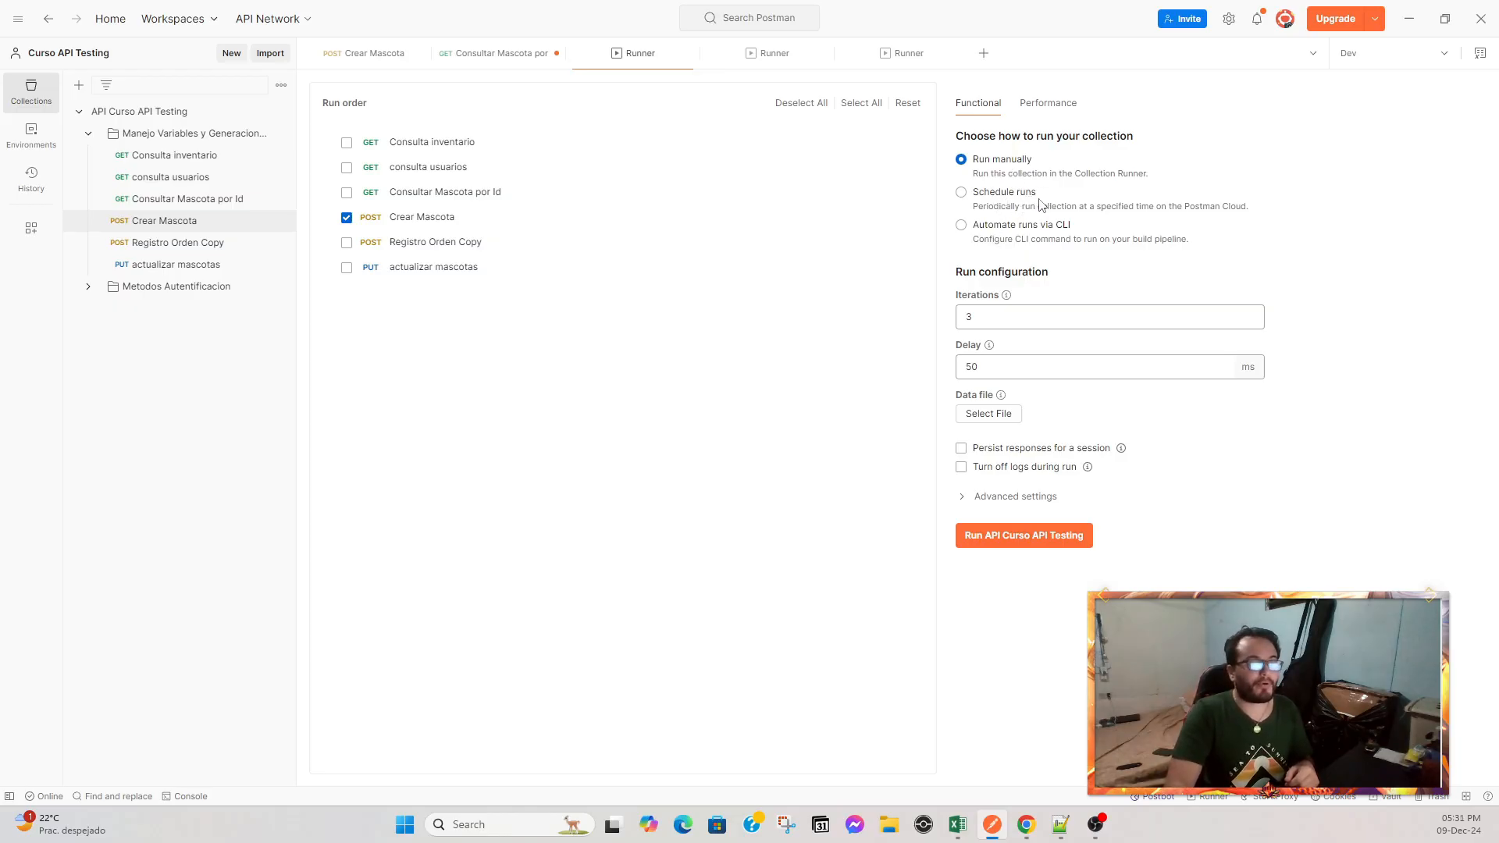
Examine the Schedule runs and Automate runs via CLI options before switching back to Run manually.
left_click(993, 208)
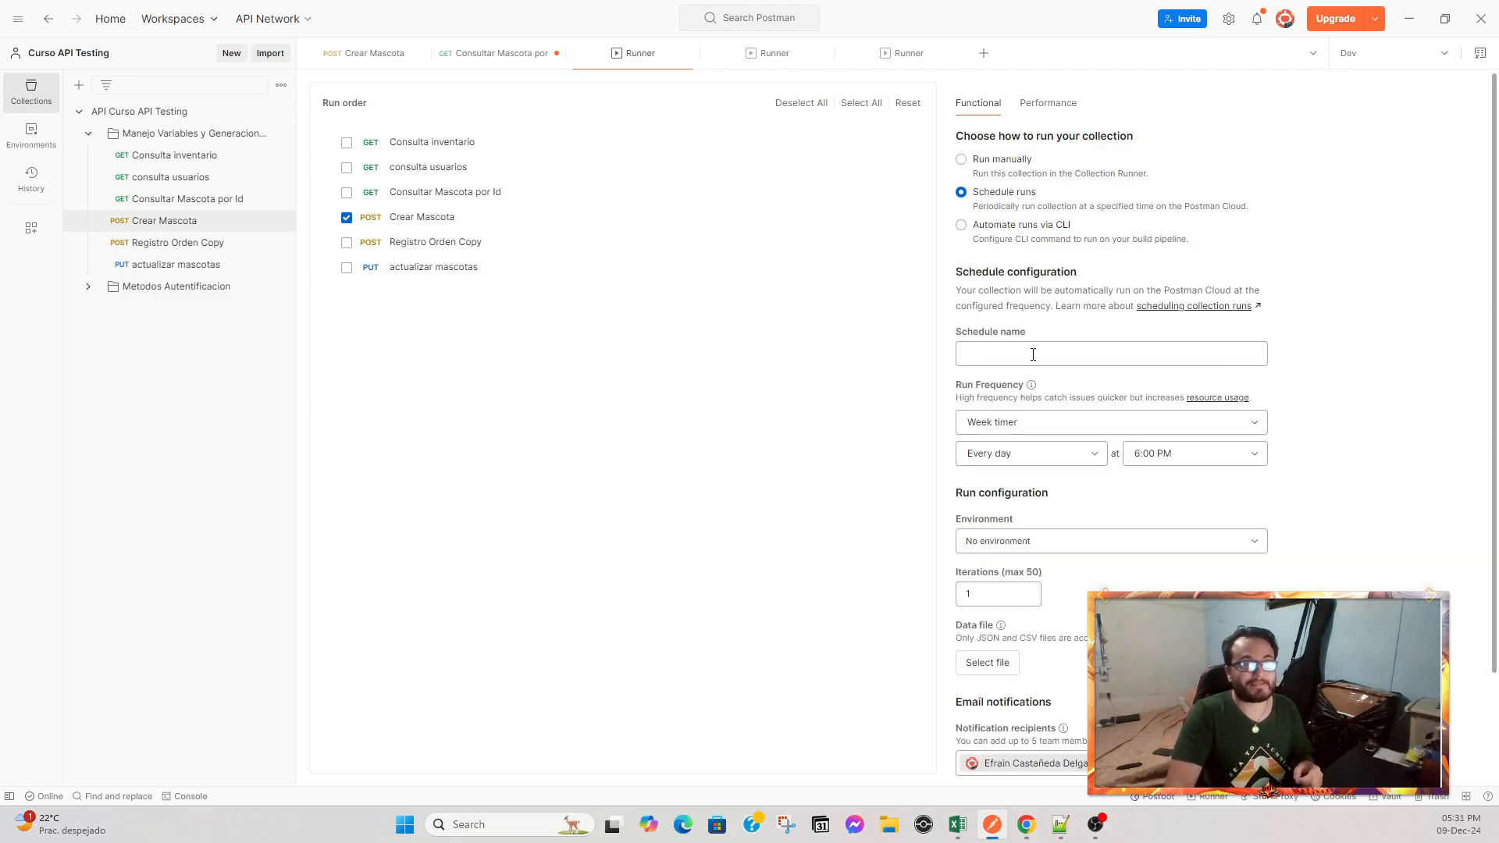
left_click_drag(961, 272, 1093, 275)
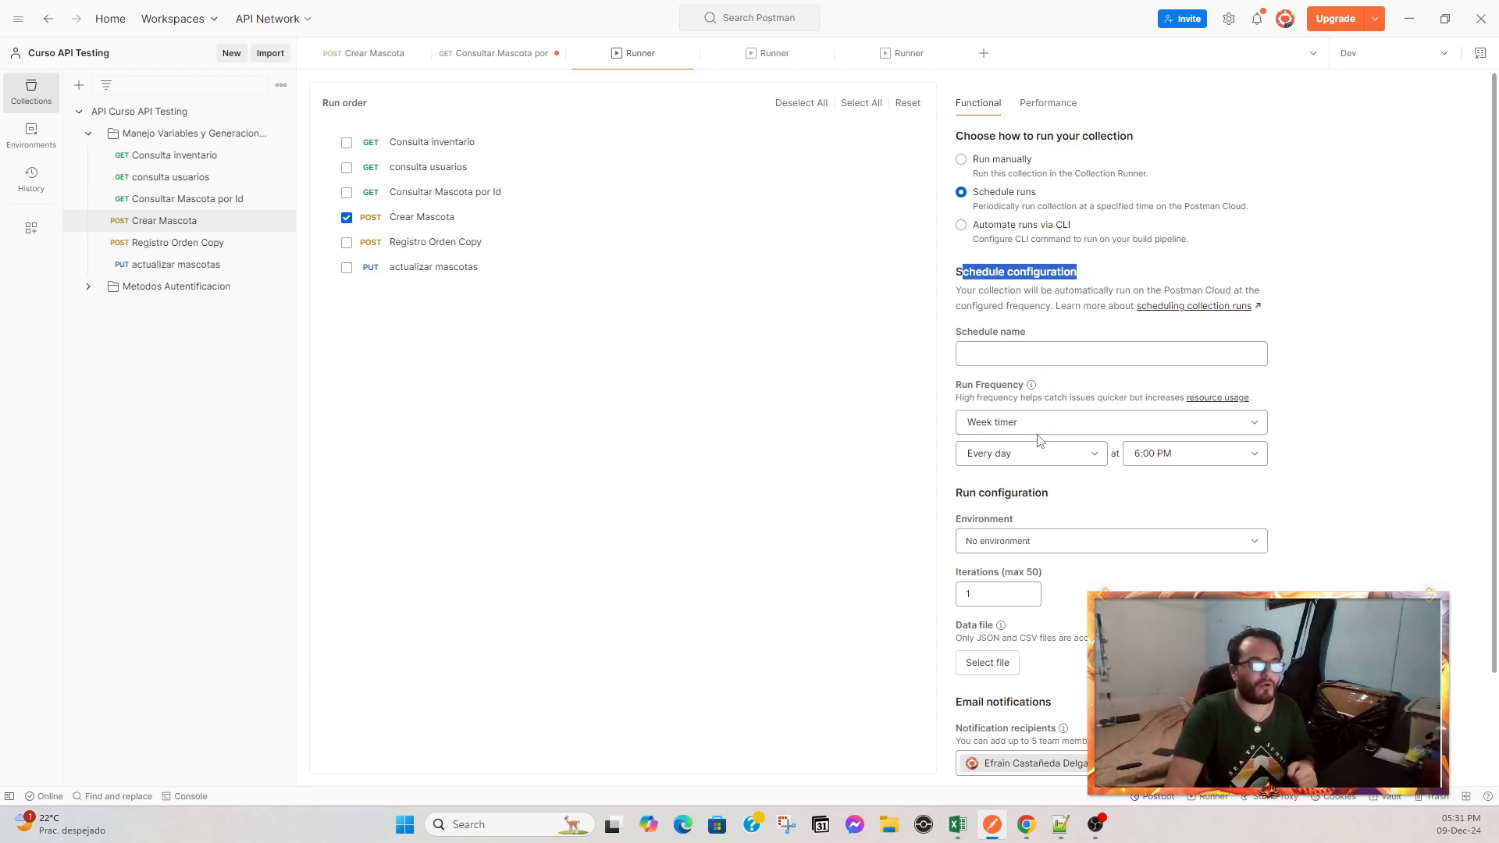
left_click(961, 225)
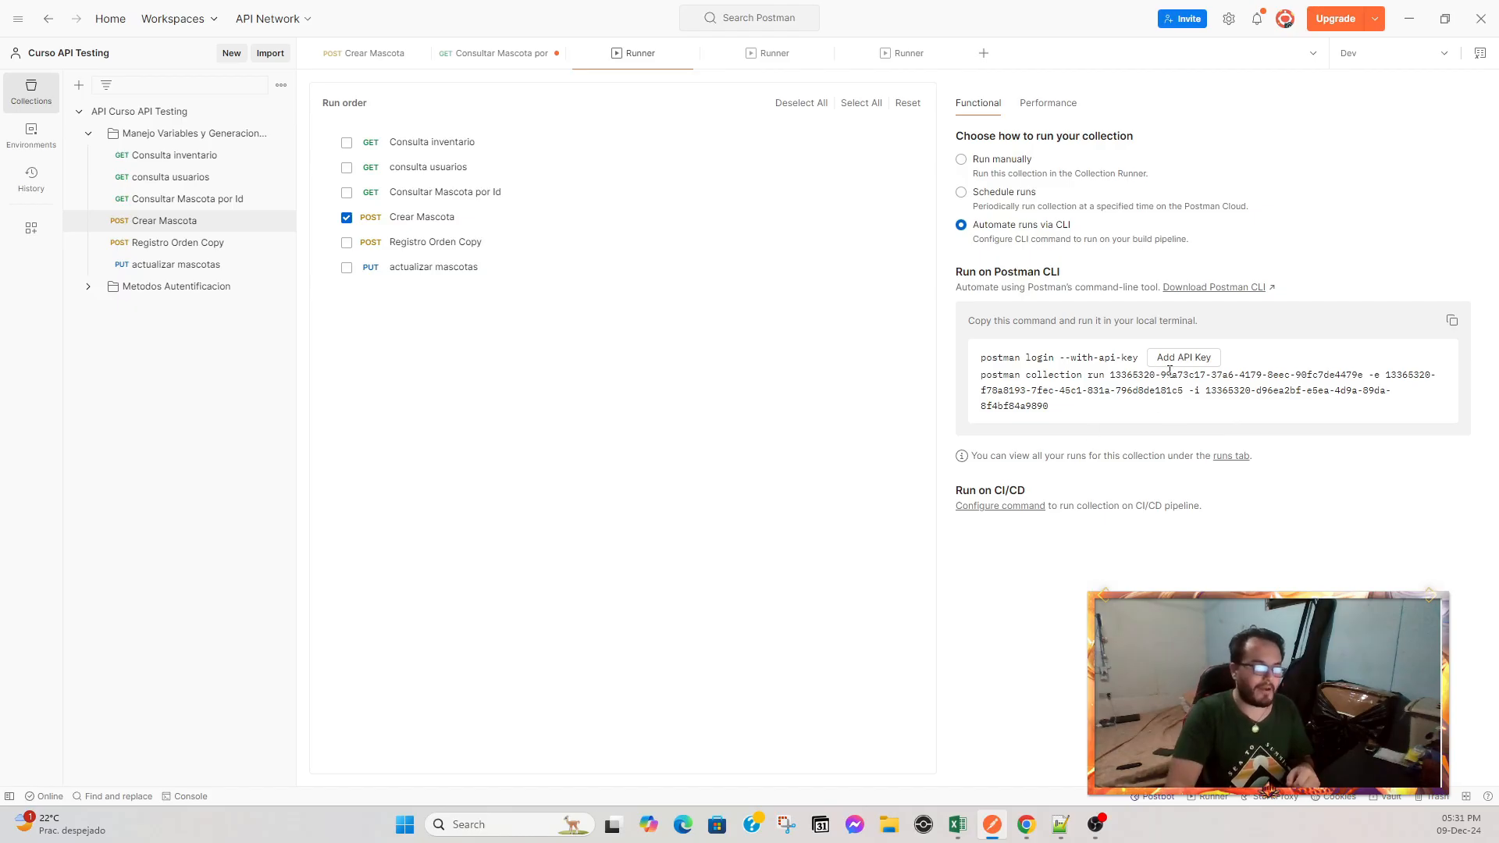
left_click_drag(1064, 416, 977, 361)
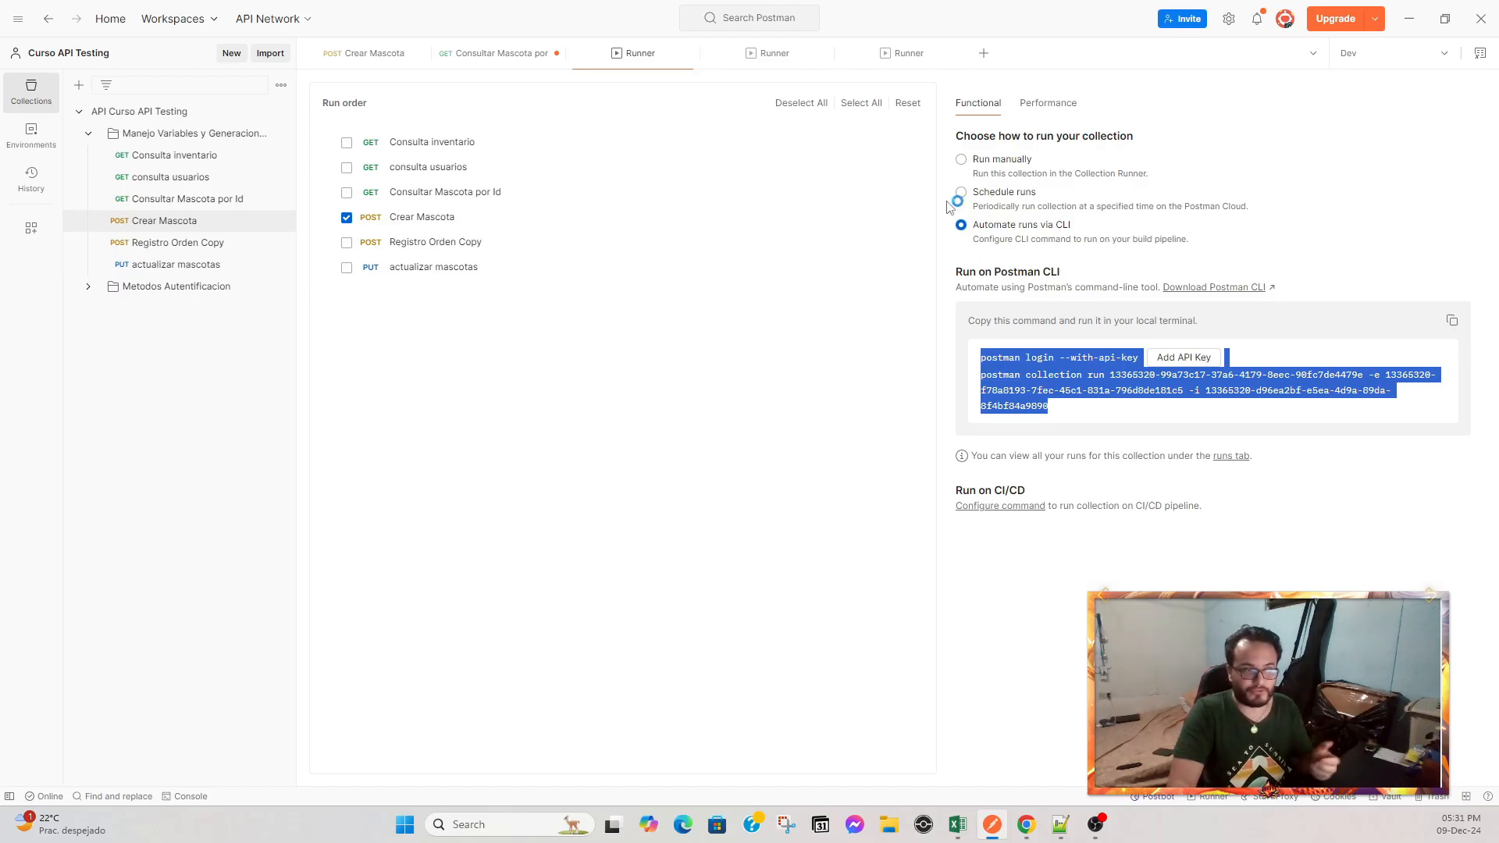
left_click(976, 161)
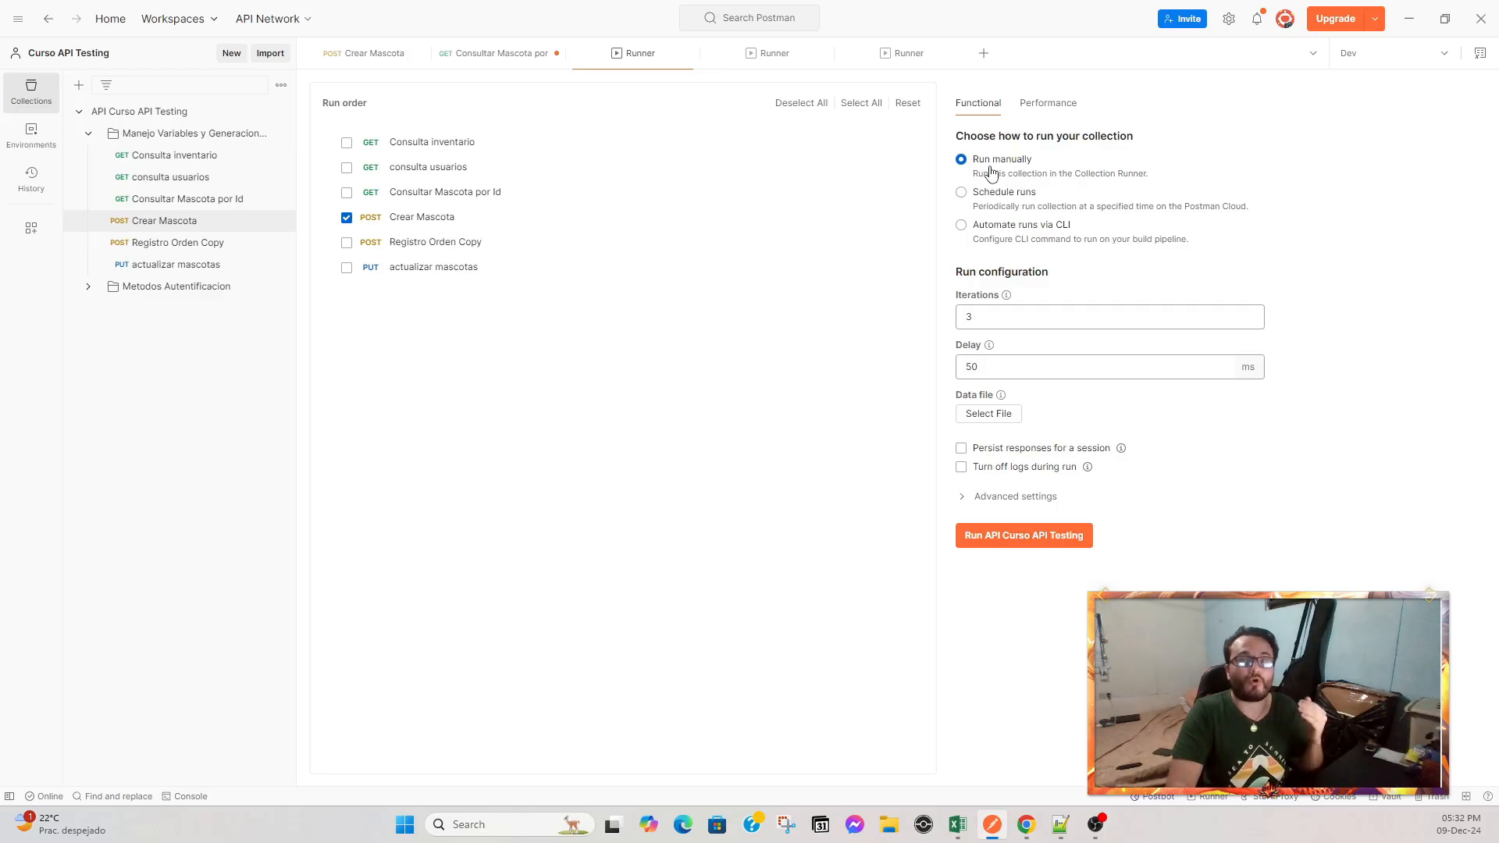
Review the iterations and delay settings and open the data file selection dialog.
double_click(990, 316)
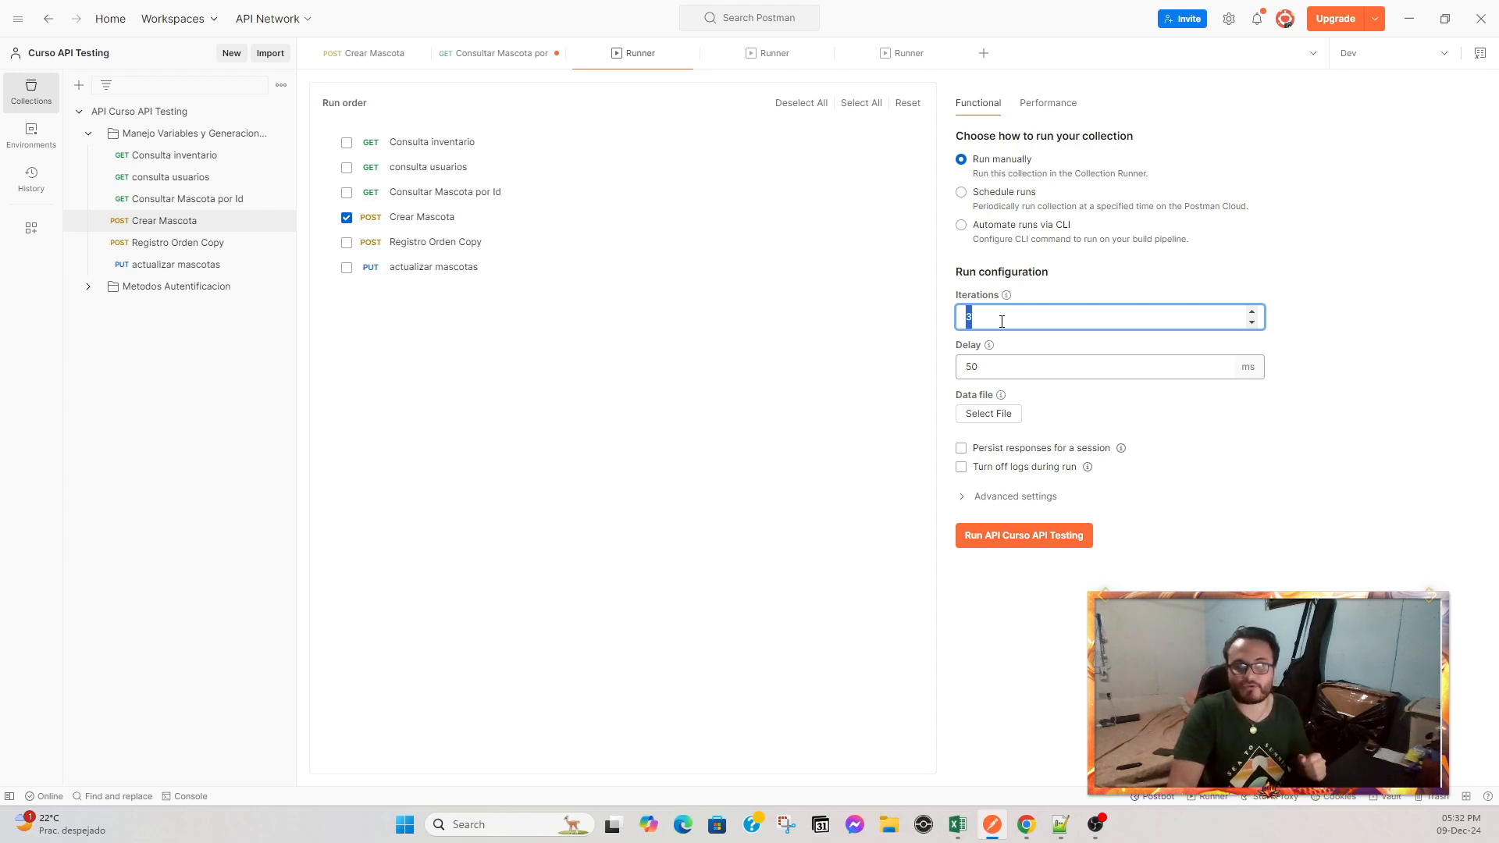
double_click(999, 361)
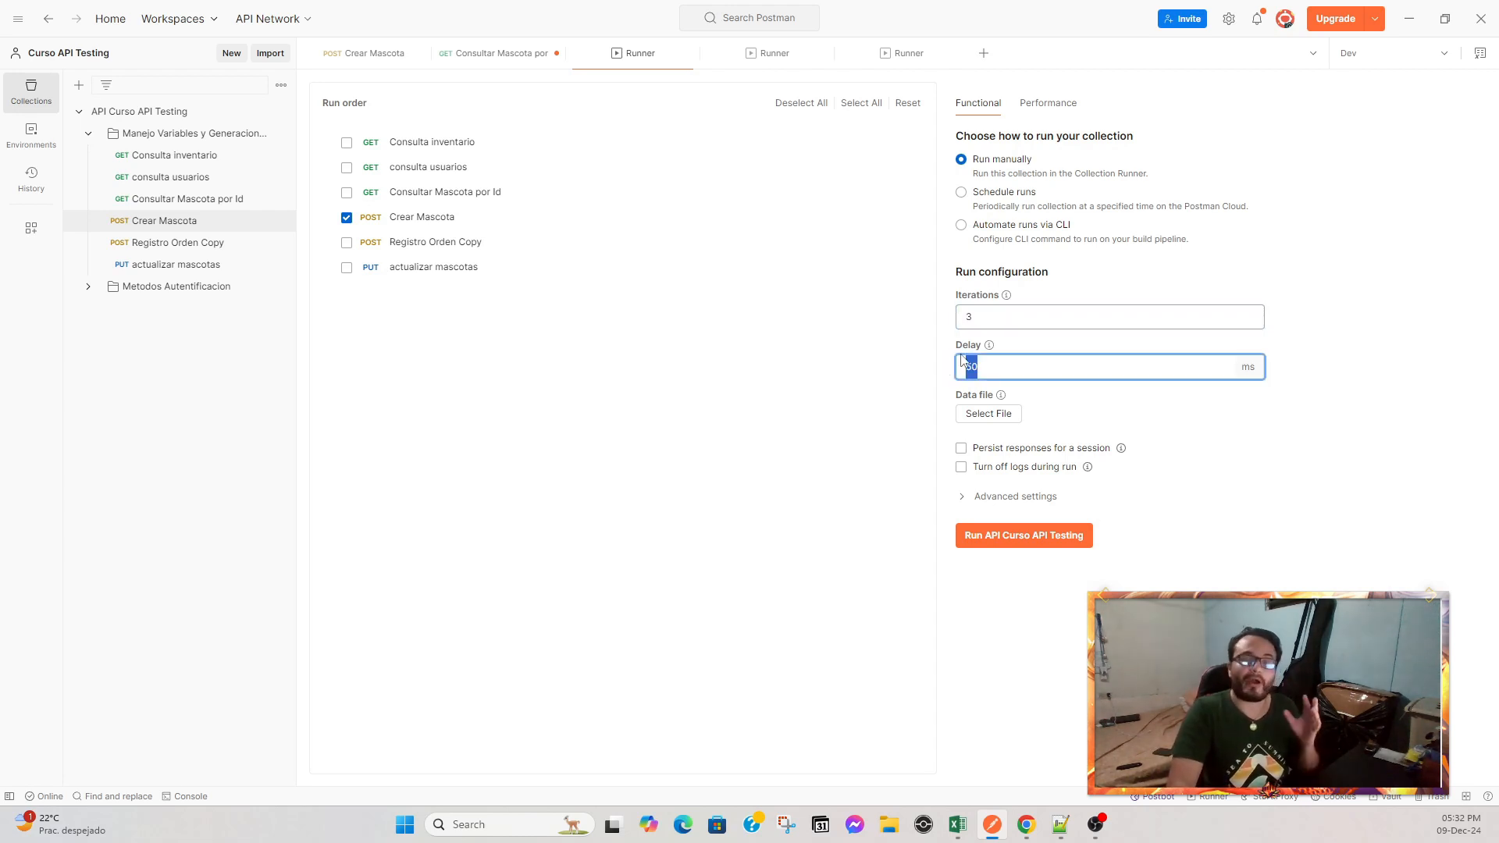
mouse_move(991, 350)
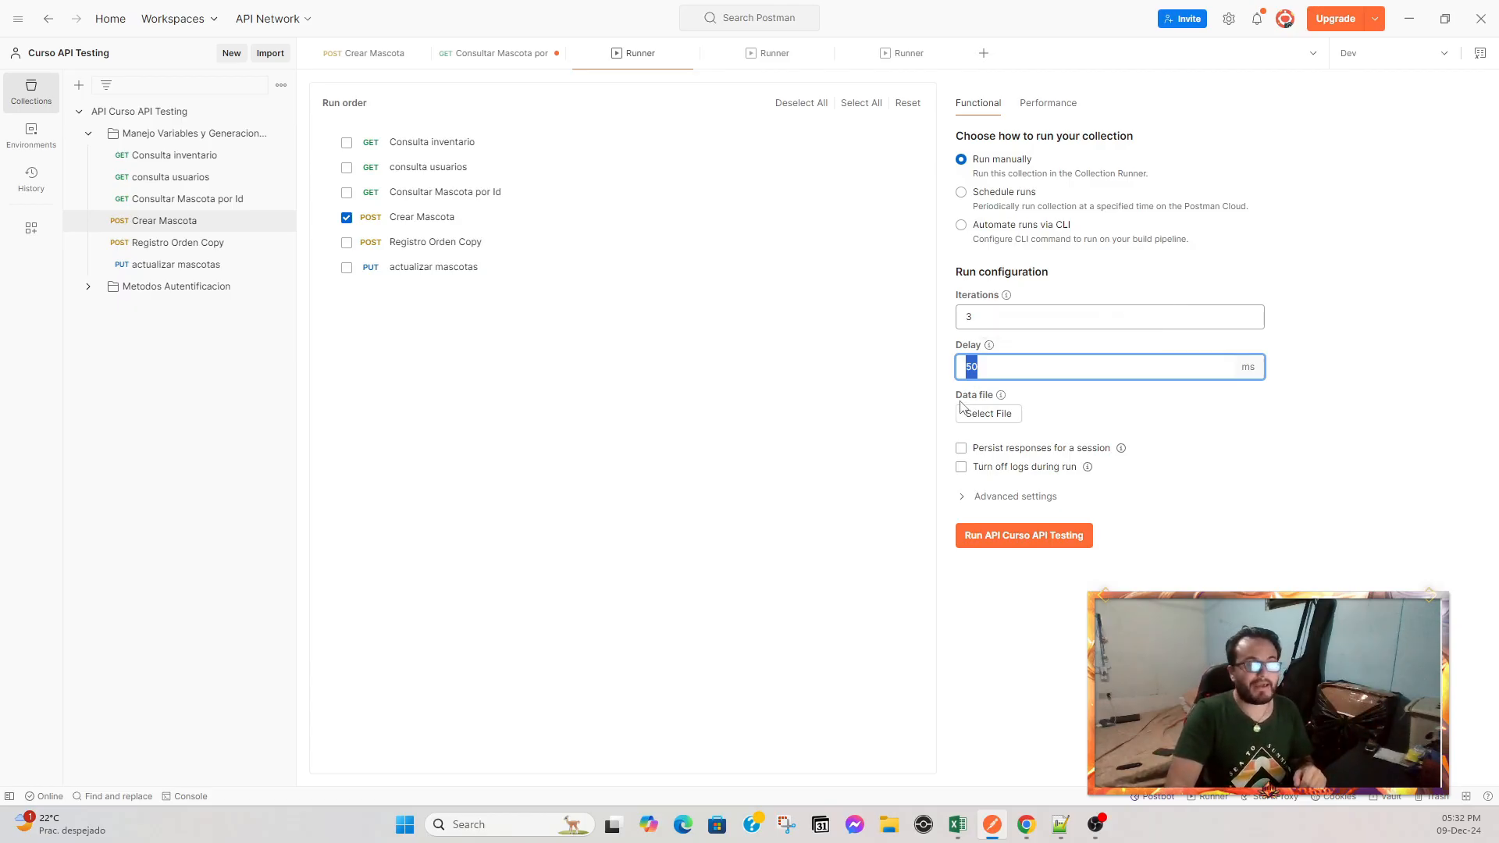
left_click_drag(961, 406, 985, 397)
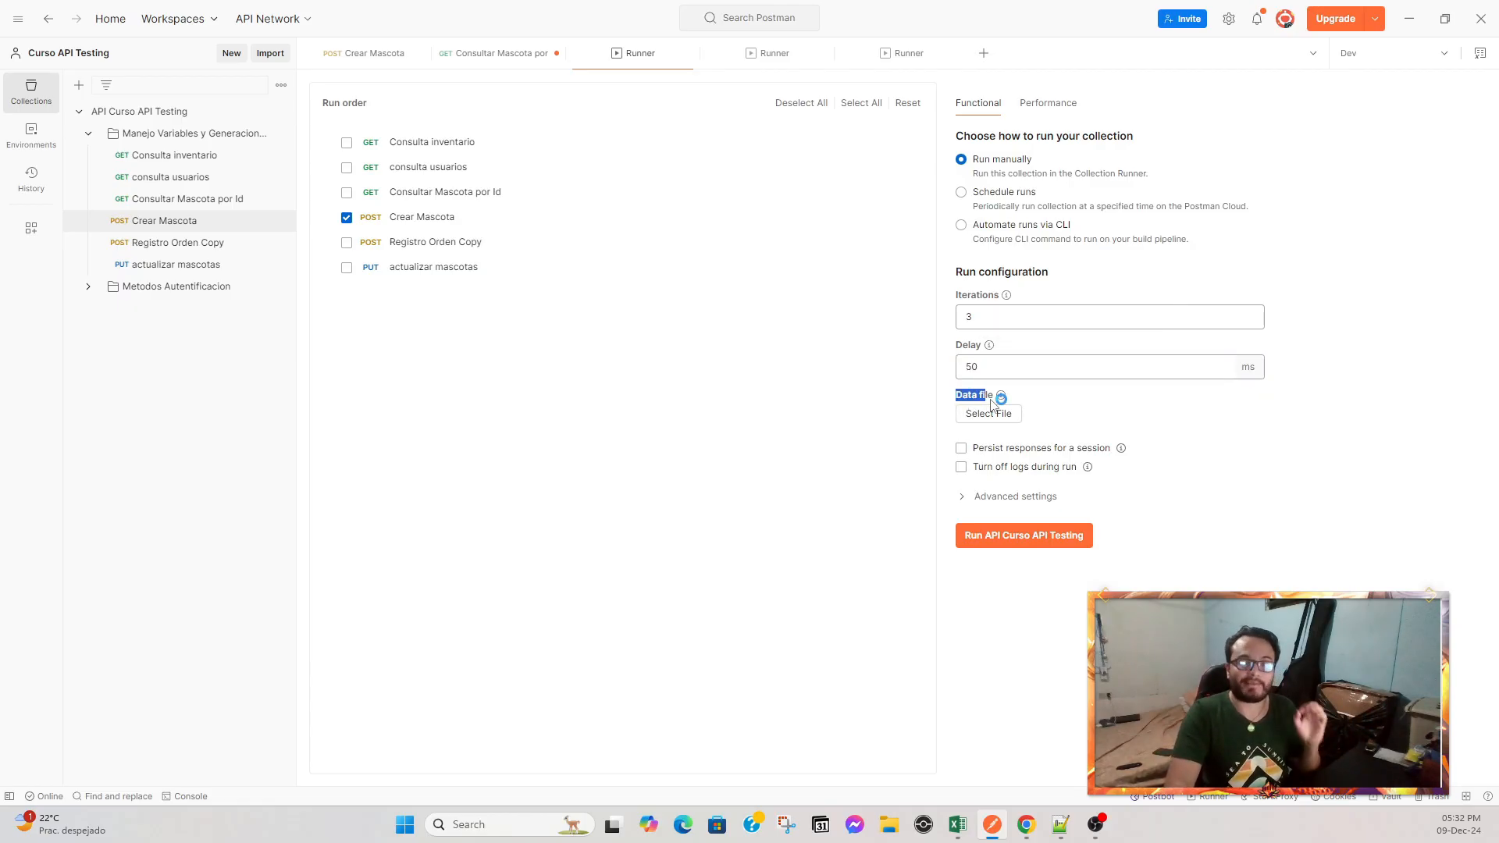
left_click(1008, 409)
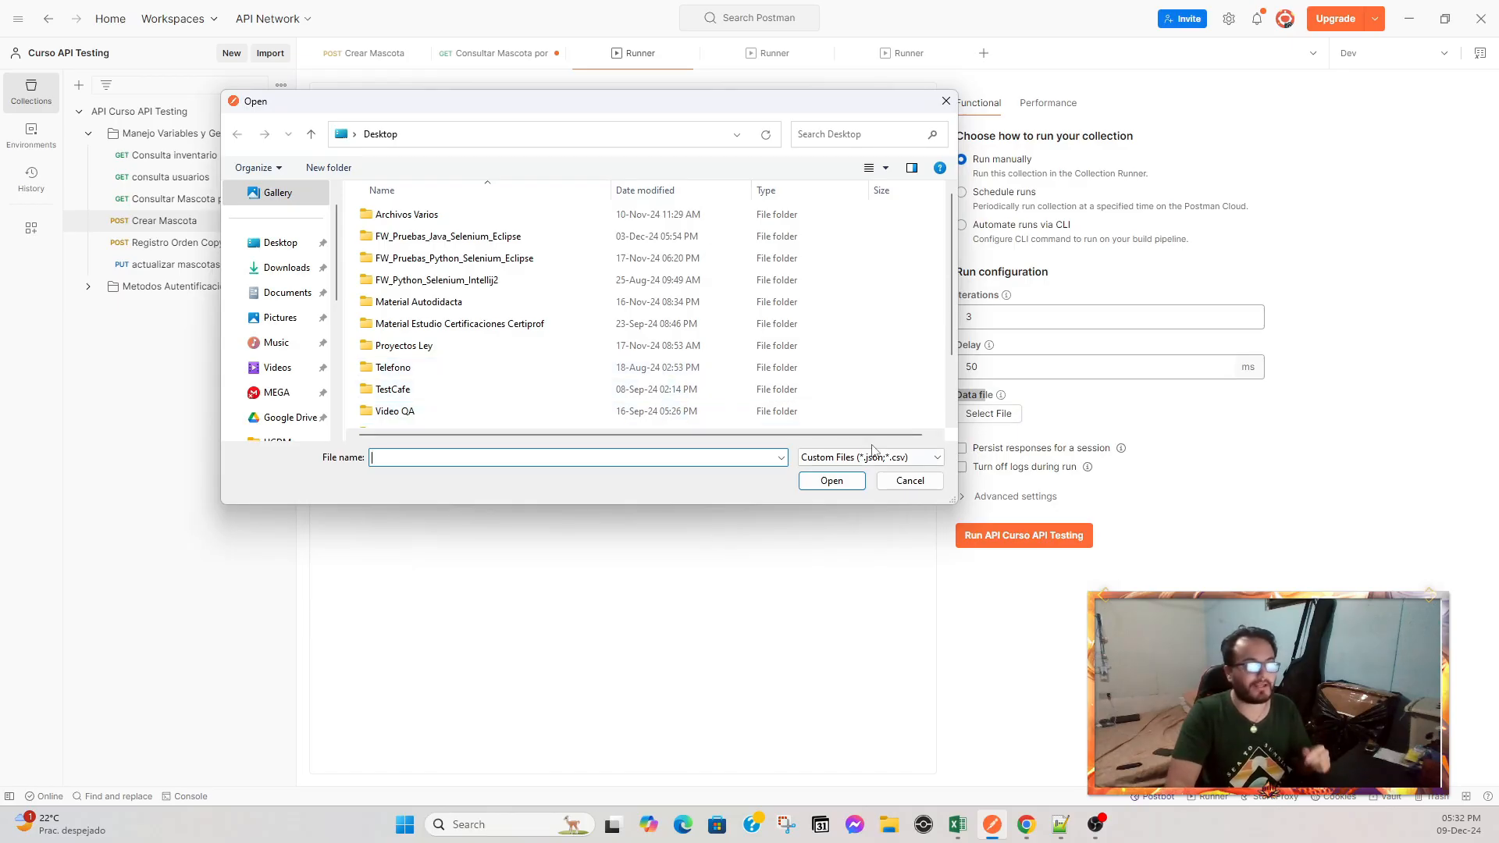
Close the crear mascotas.csv and consulta mascotas.csv workbooks in Excel.
left_click(957, 826)
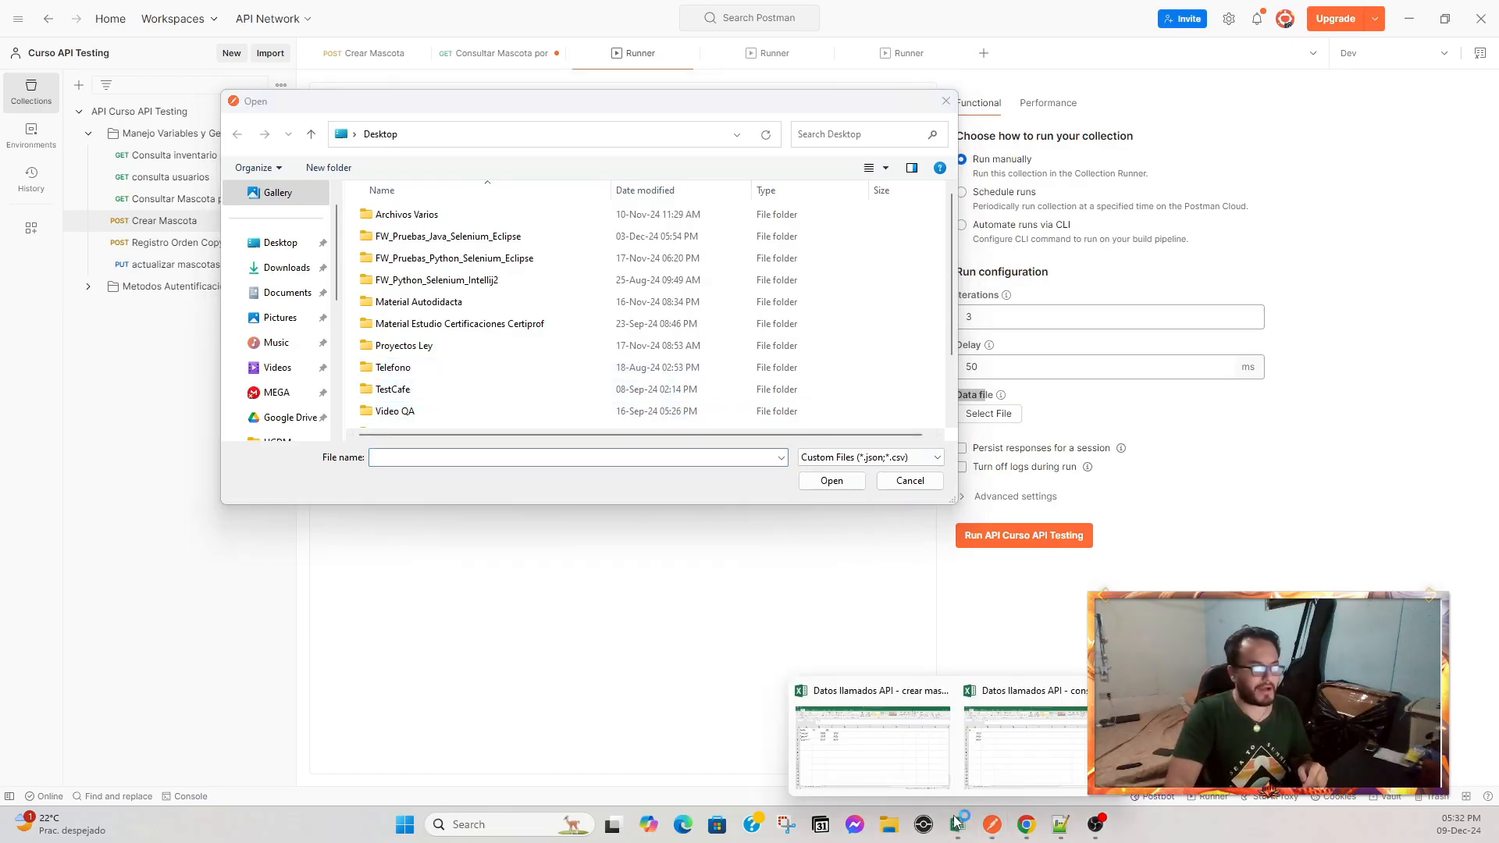
left_click(891, 743)
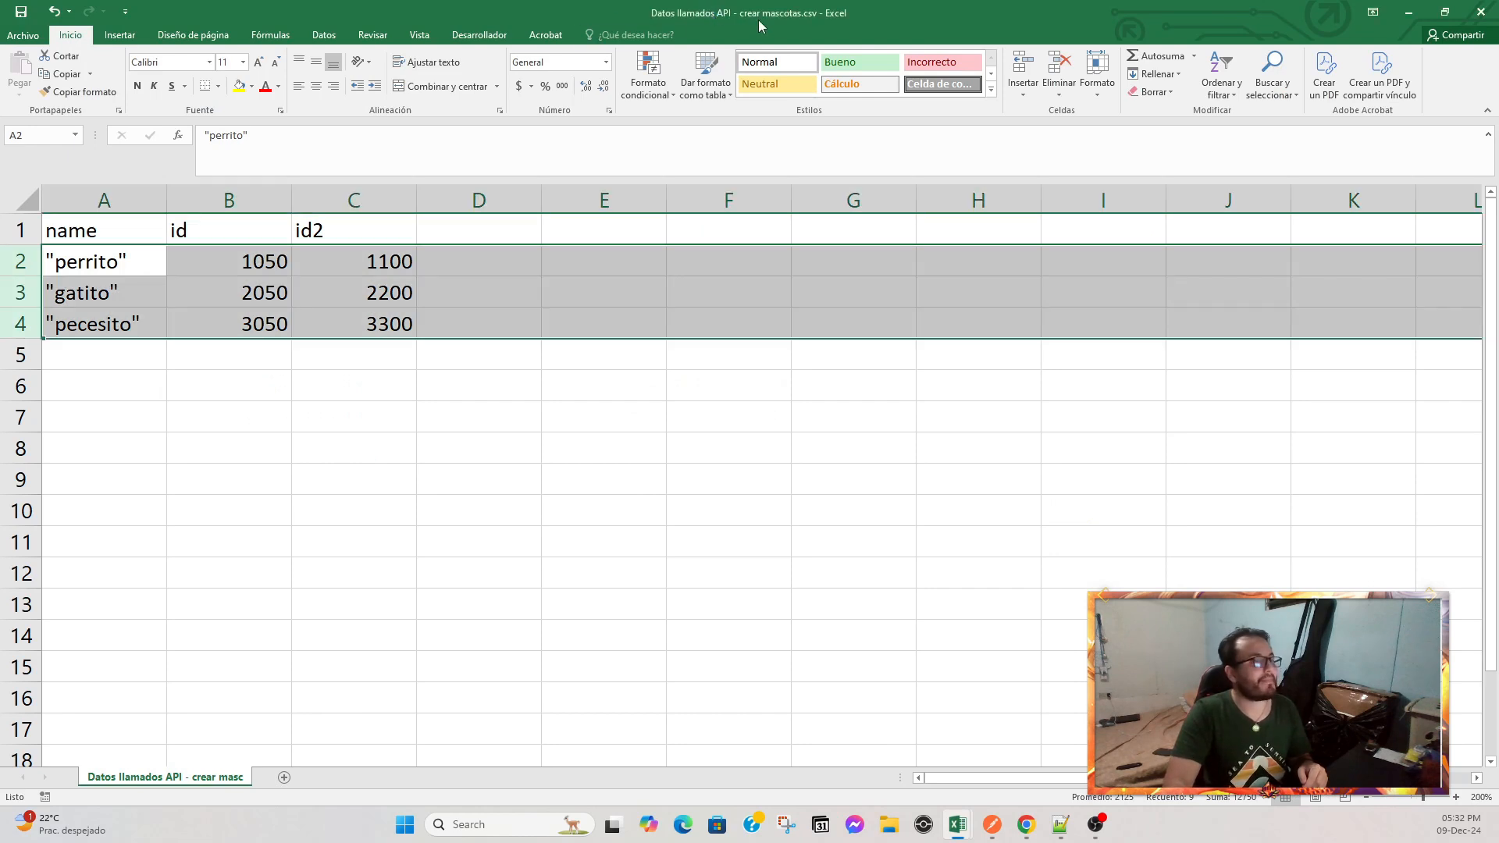
left_click(1481, 11)
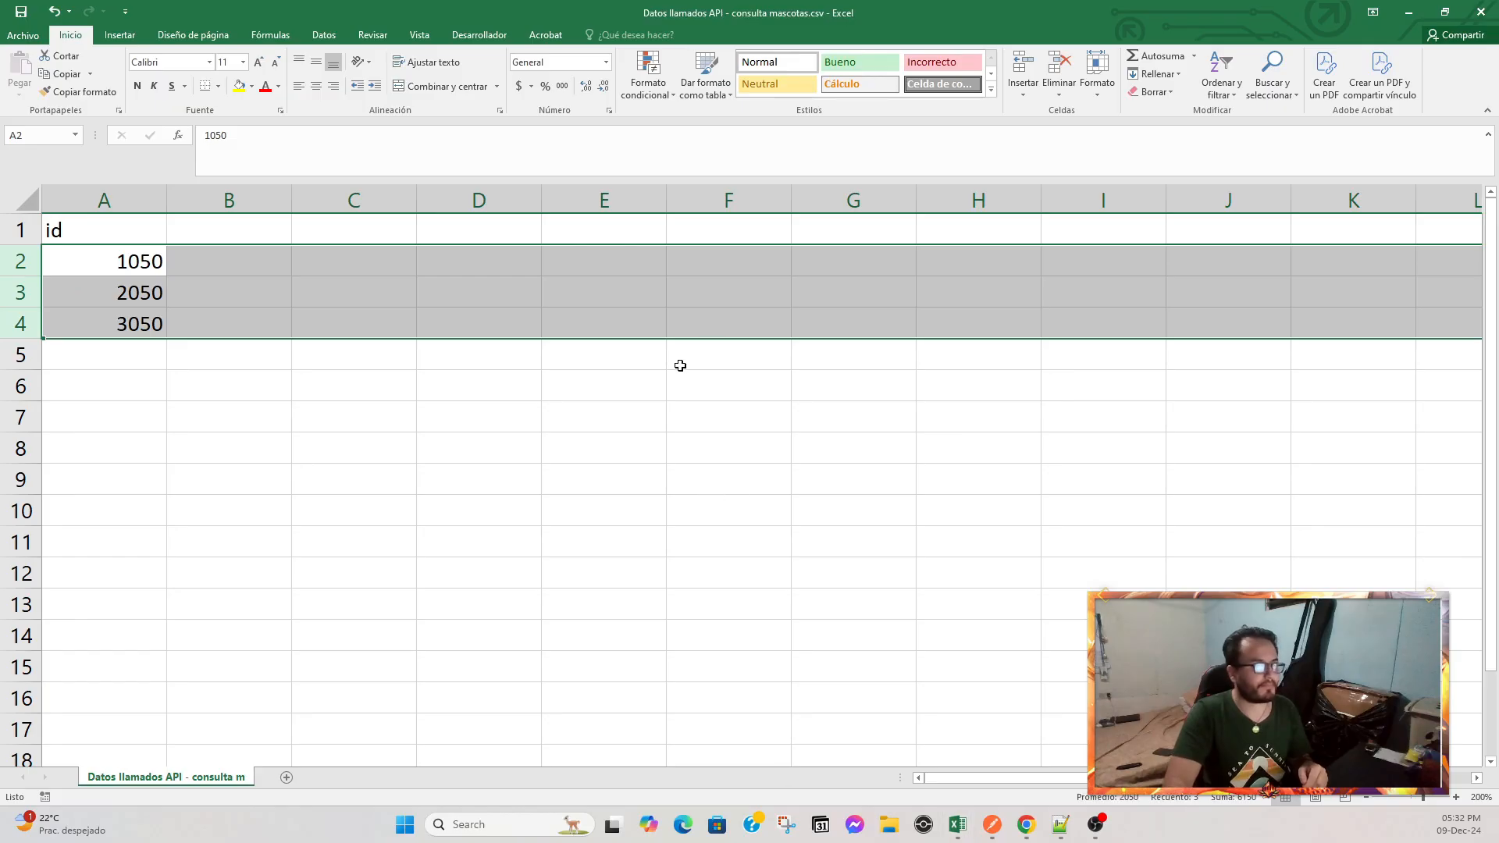
left_click(1481, 12)
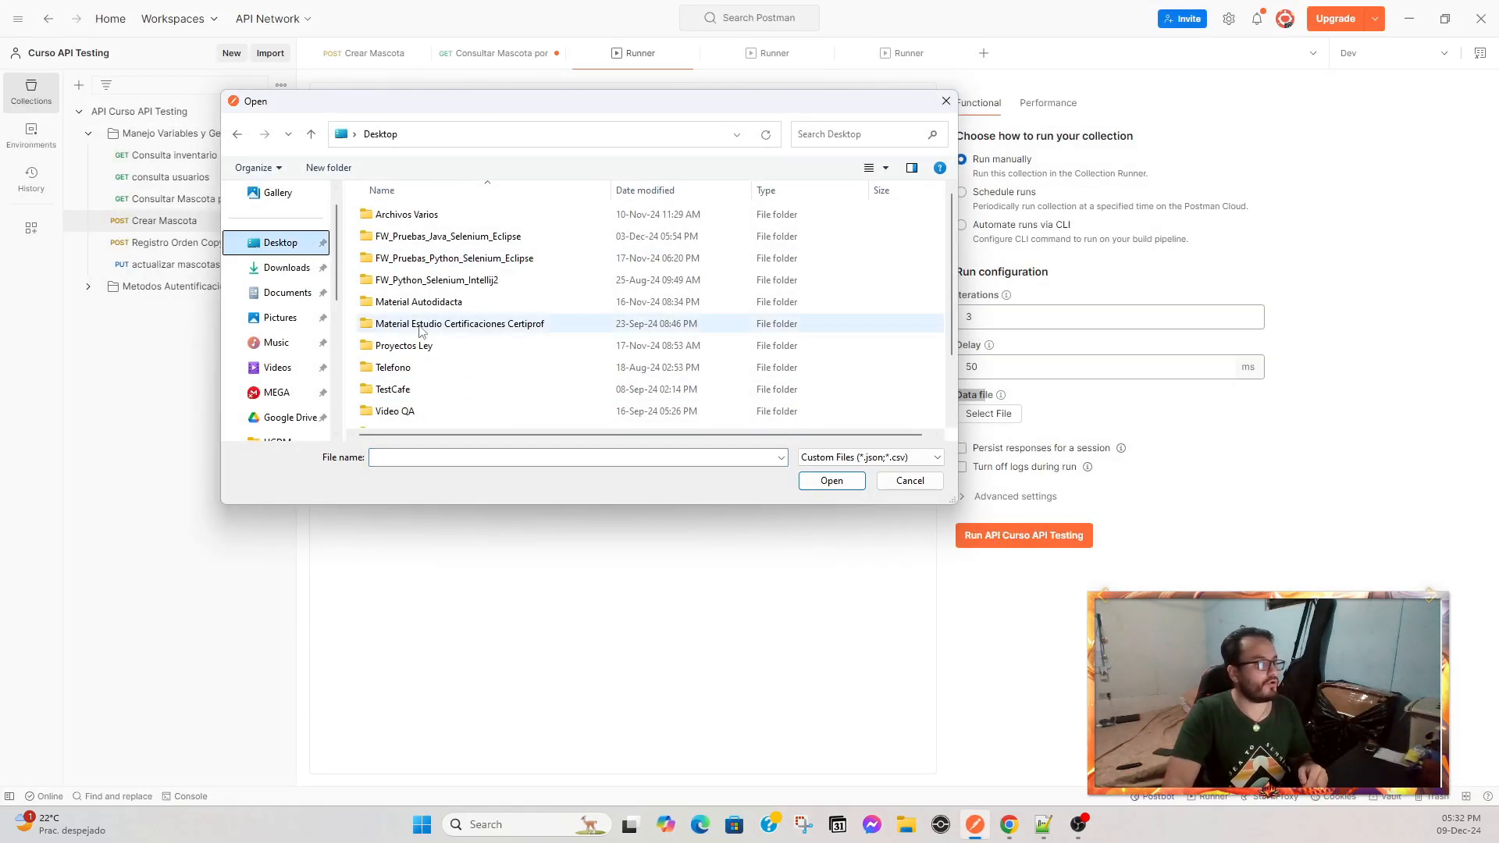
Choose Datos llamados API - crear mascotas.csv from the Desktop as the Runner data file.
scroll(443, 324, "down", 2)
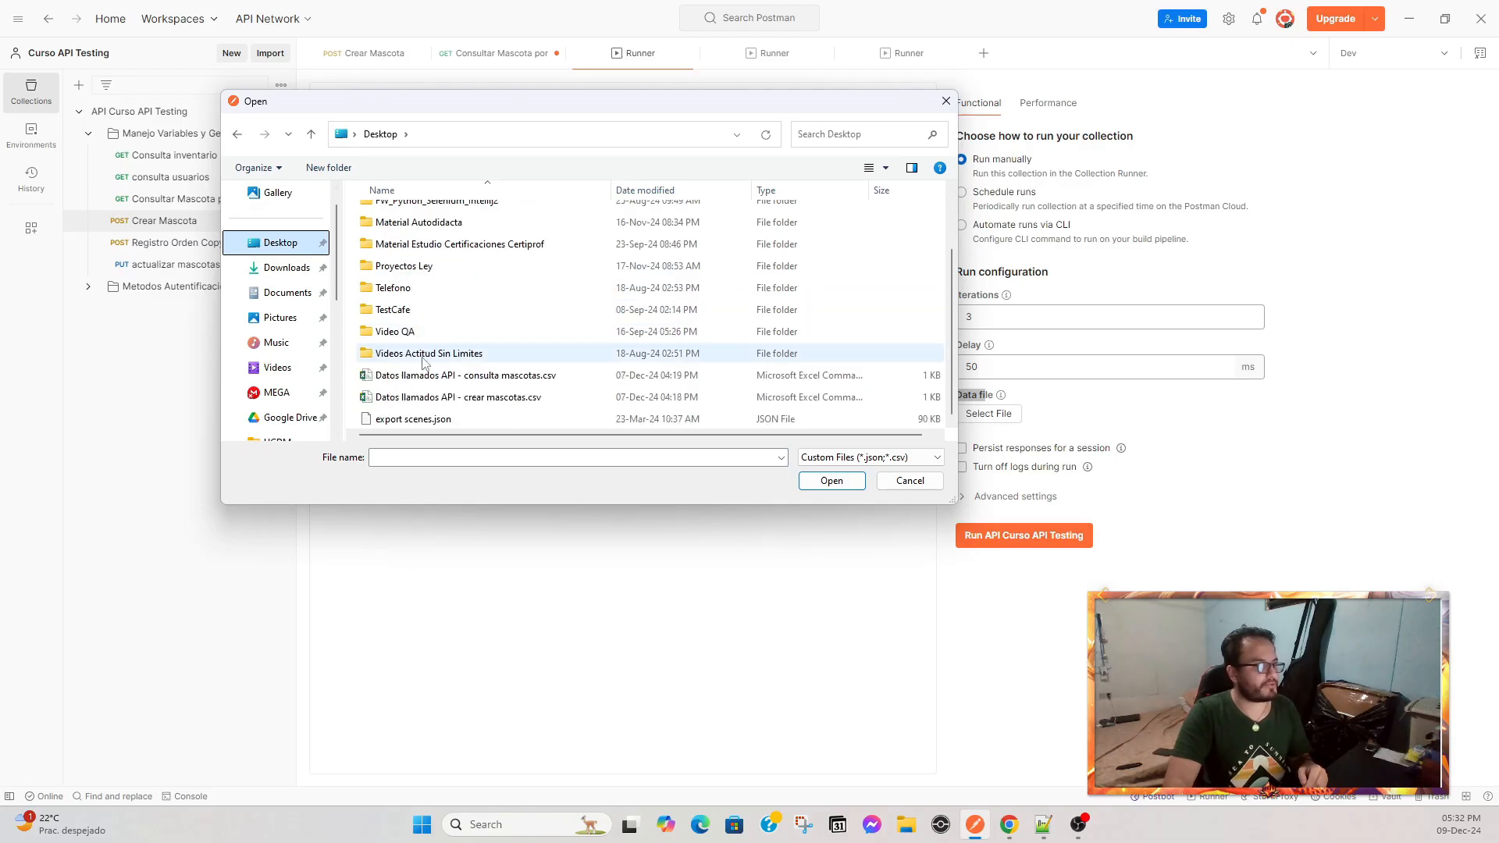
left_click(463, 397)
left_click(831, 480)
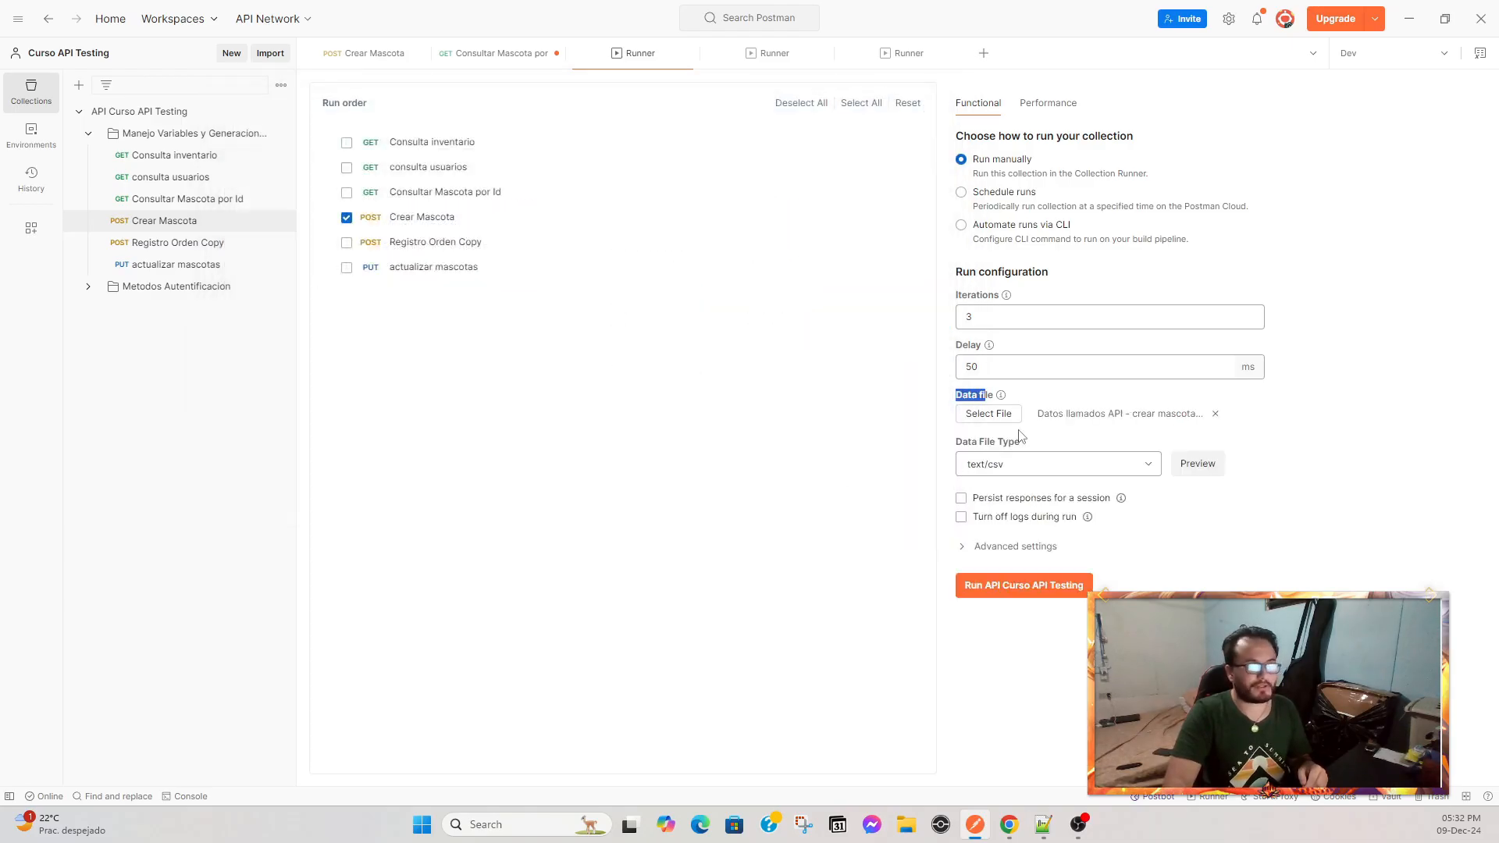
Keep text/csv as the data file type and open the data preview.
left_click(1144, 468)
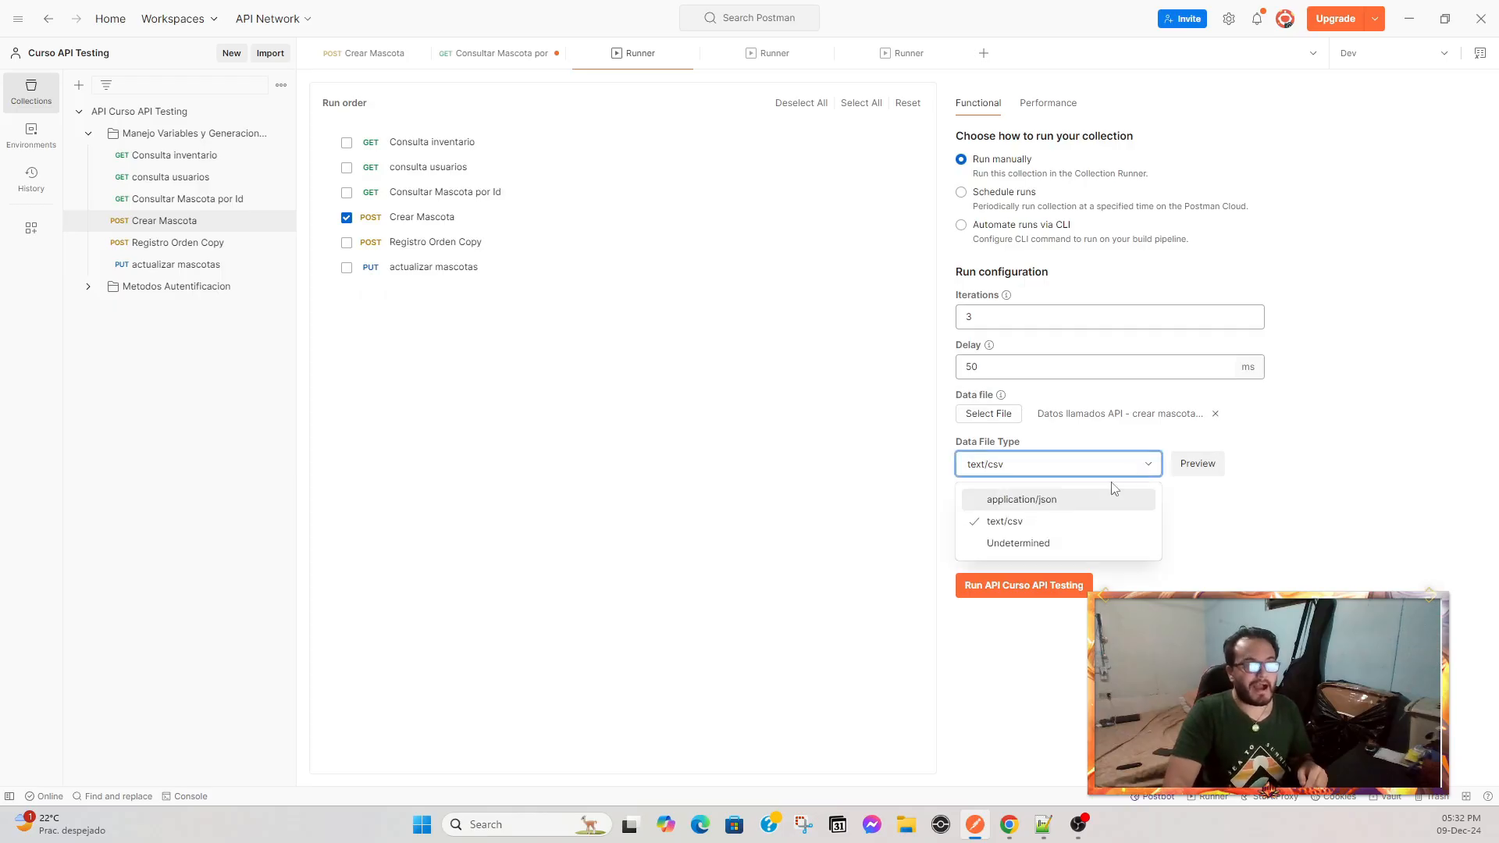
left_click(1038, 523)
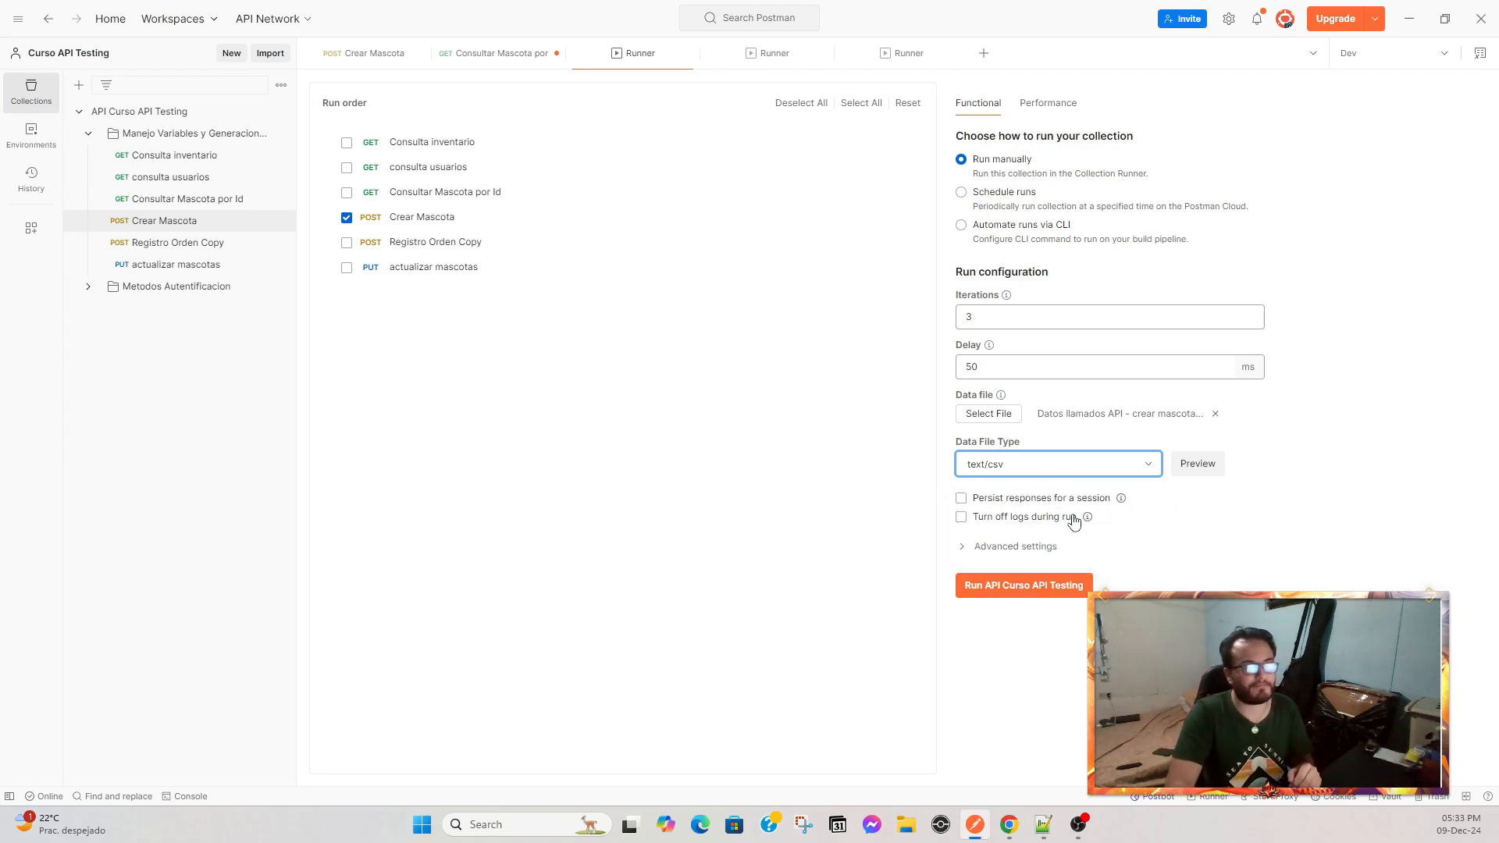
left_click(1195, 468)
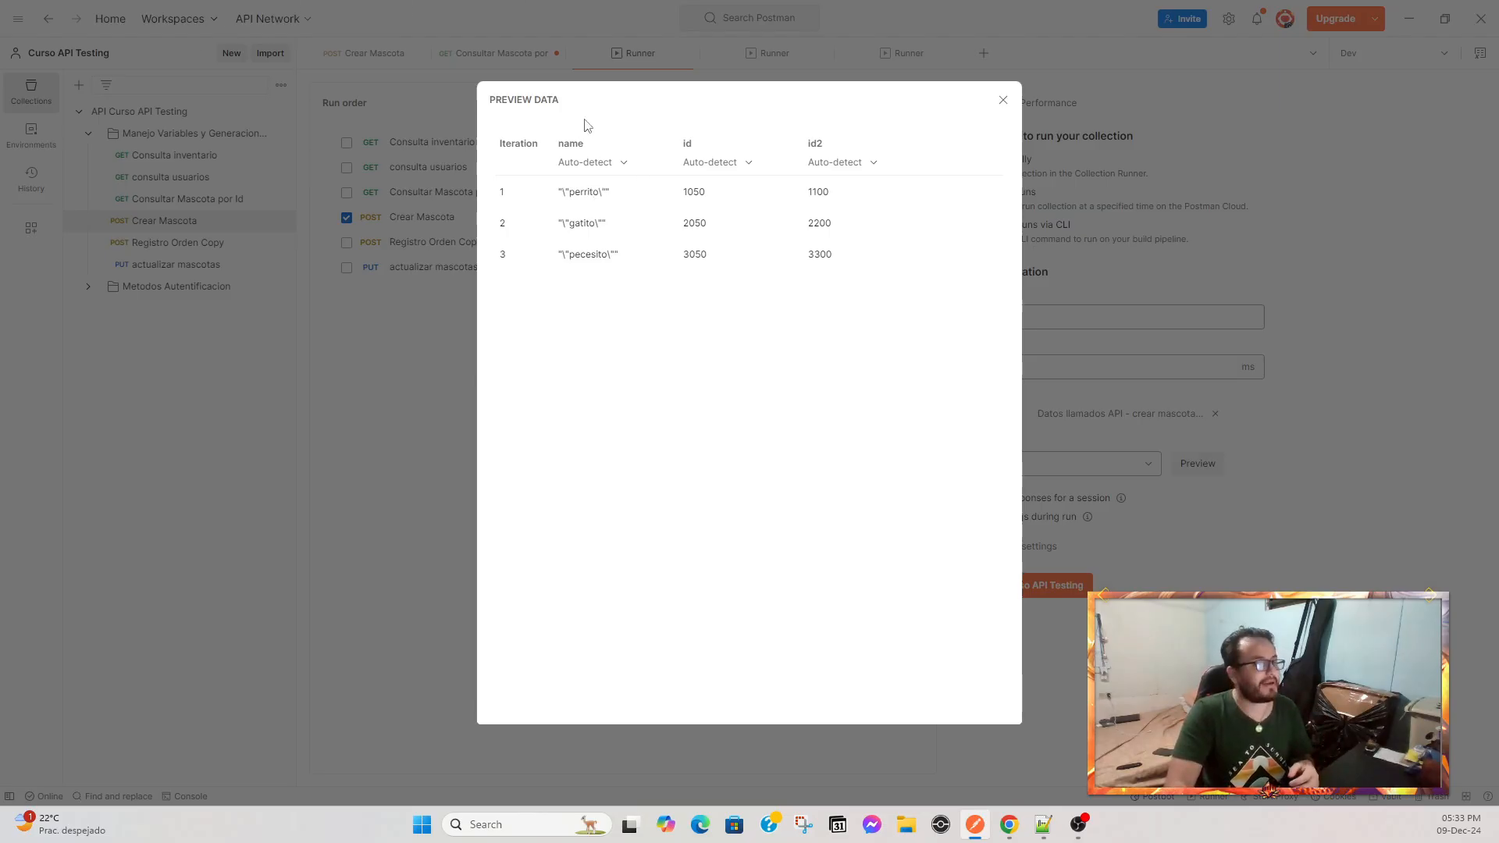
Examine the previewed name, id and id2 columns and their type options, then close the preview.
double_click(562, 144)
double_click(688, 143)
left_click_drag(816, 143, 850, 144)
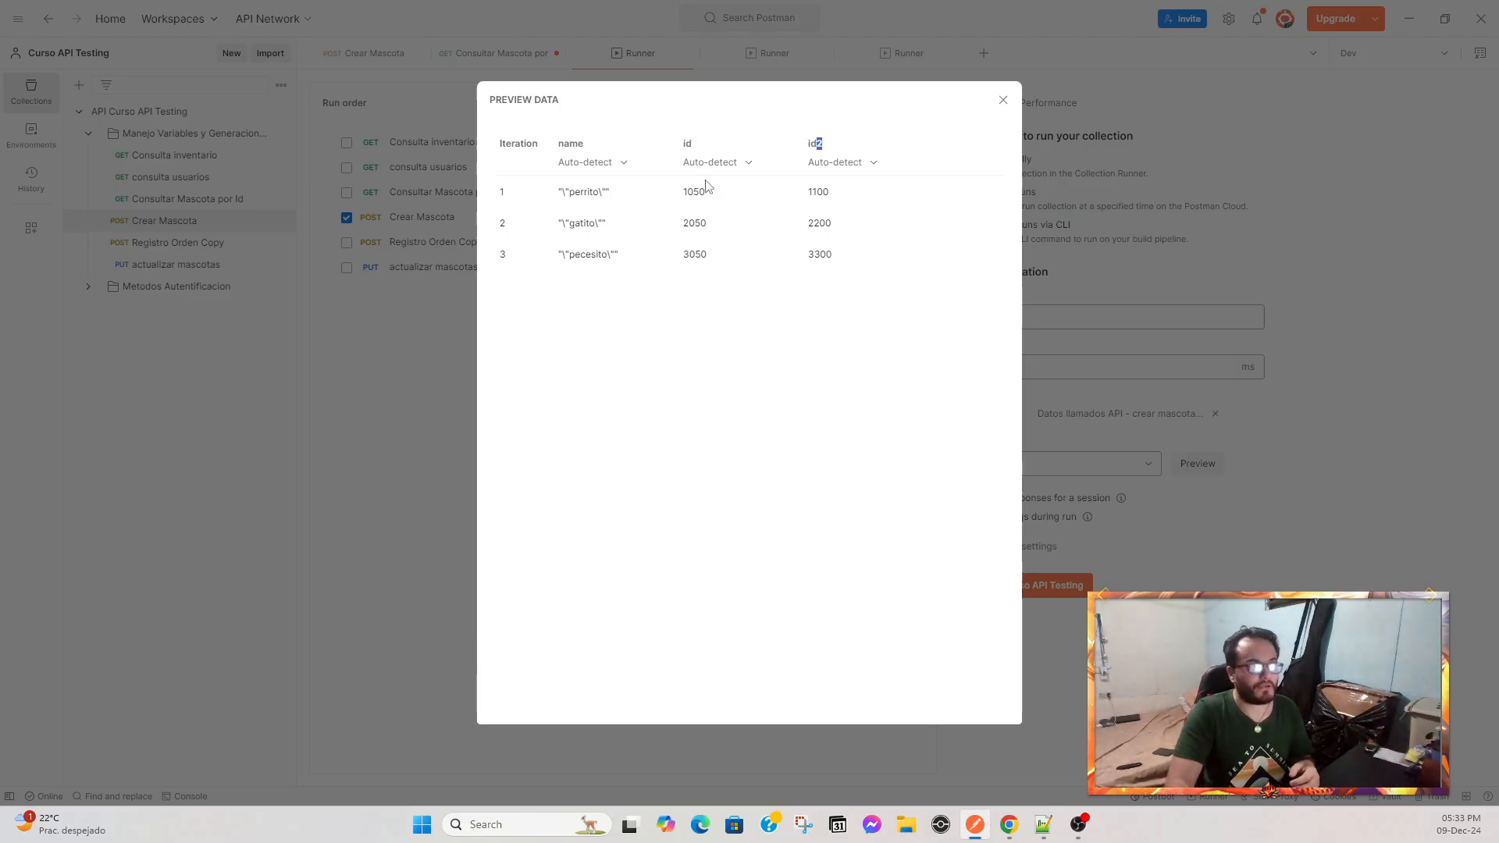
left_click(621, 165)
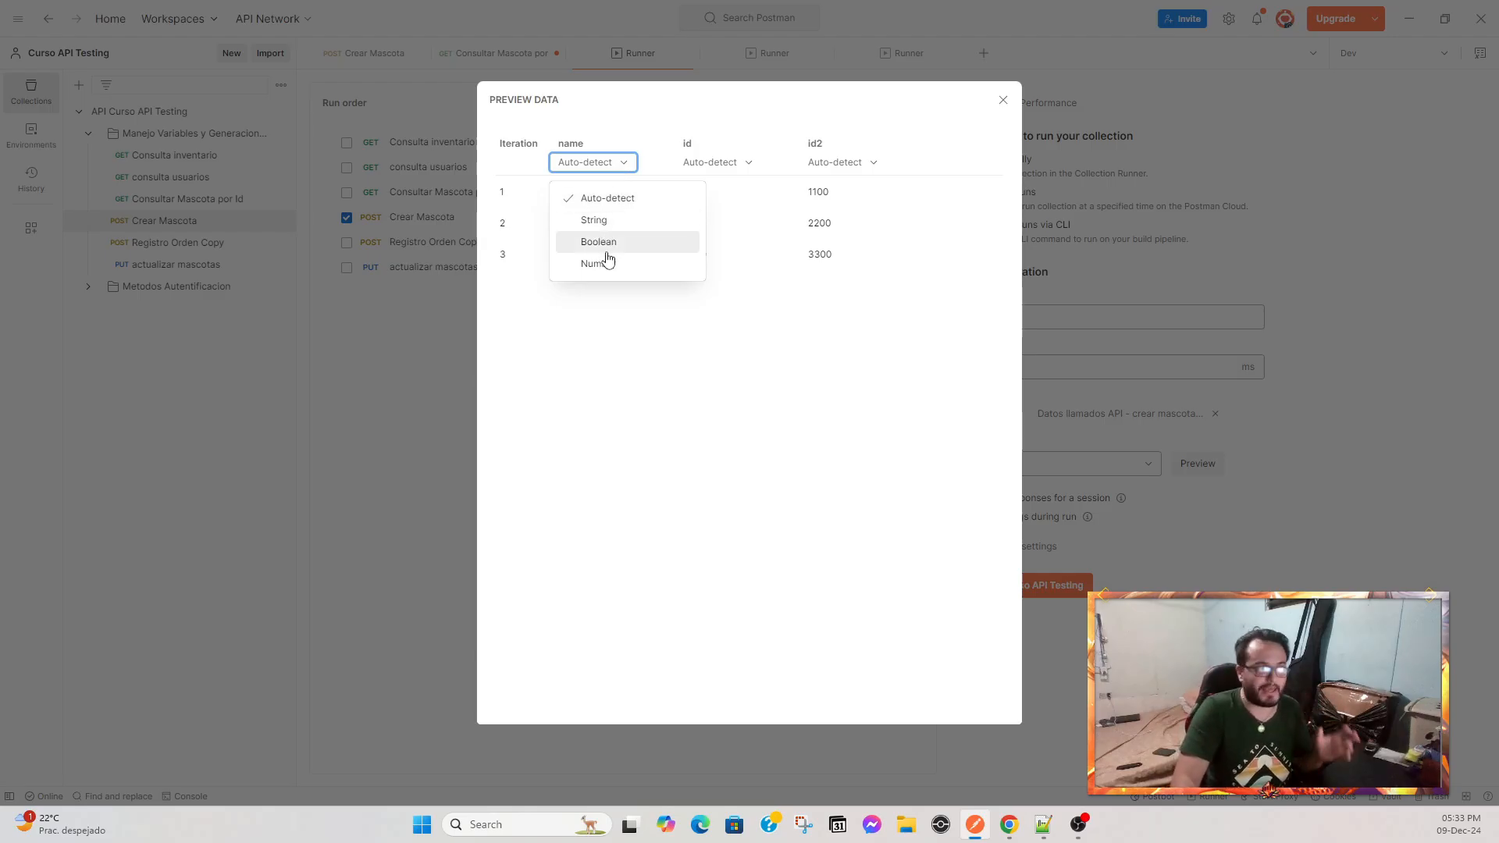
left_click(748, 162)
left_click(749, 163)
left_click(749, 162)
left_click(873, 162)
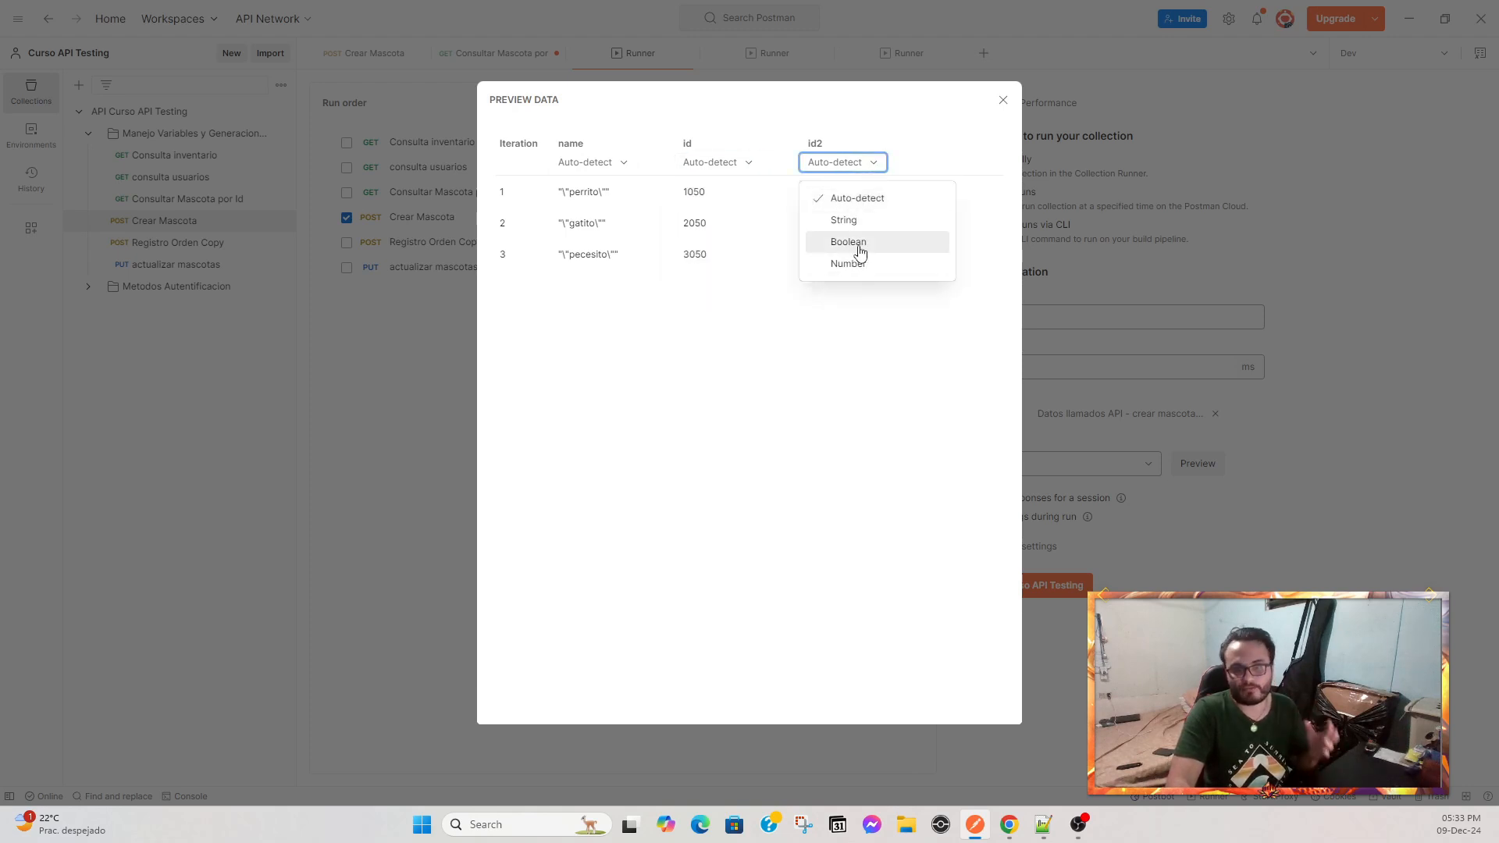
left_click(576, 341)
left_click_drag(561, 192, 614, 193)
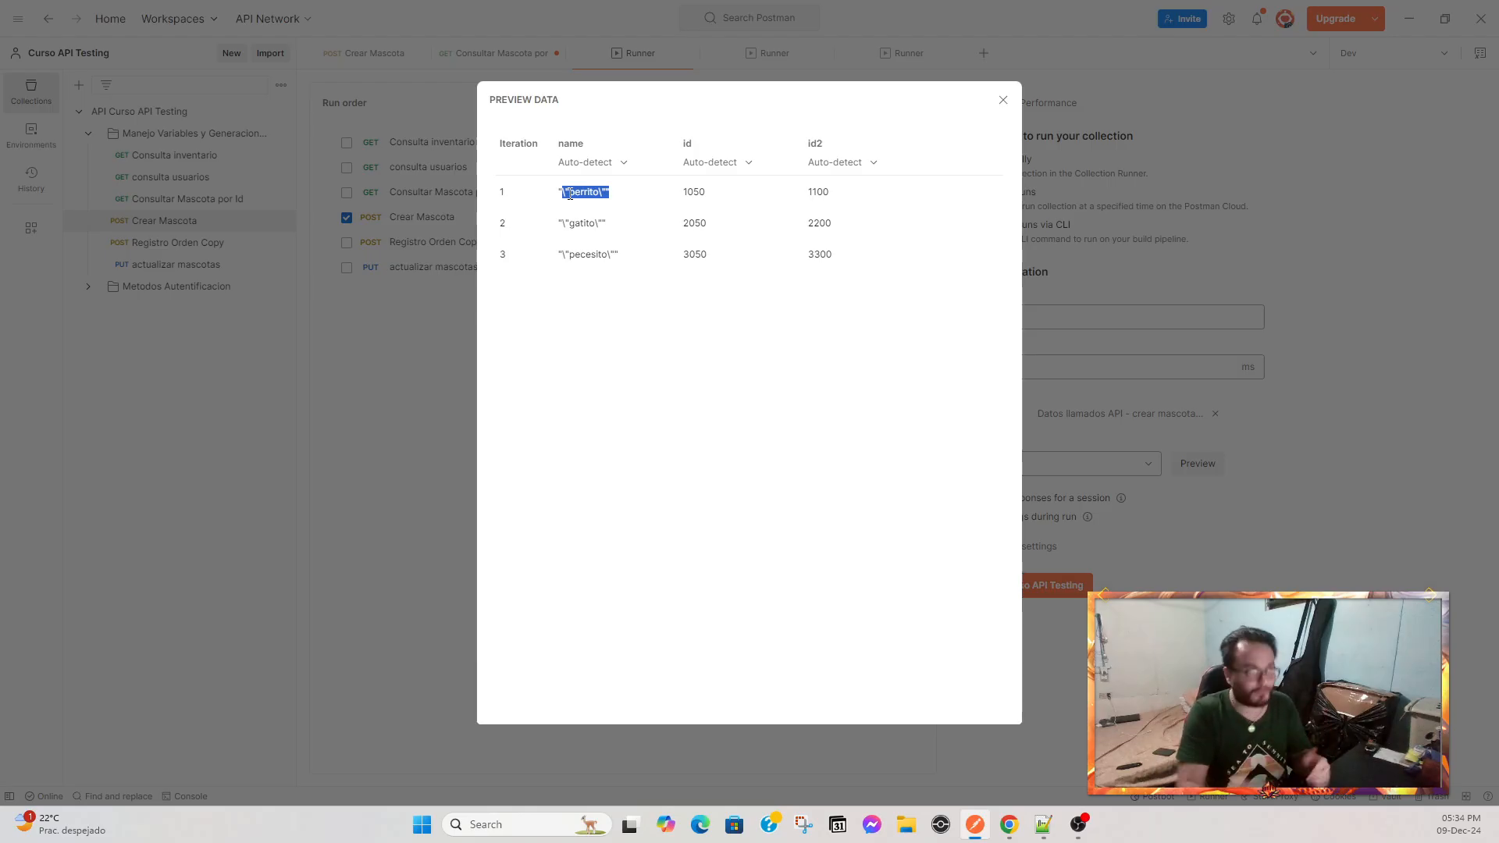
left_click(591, 225)
left_click_drag(569, 191, 604, 192)
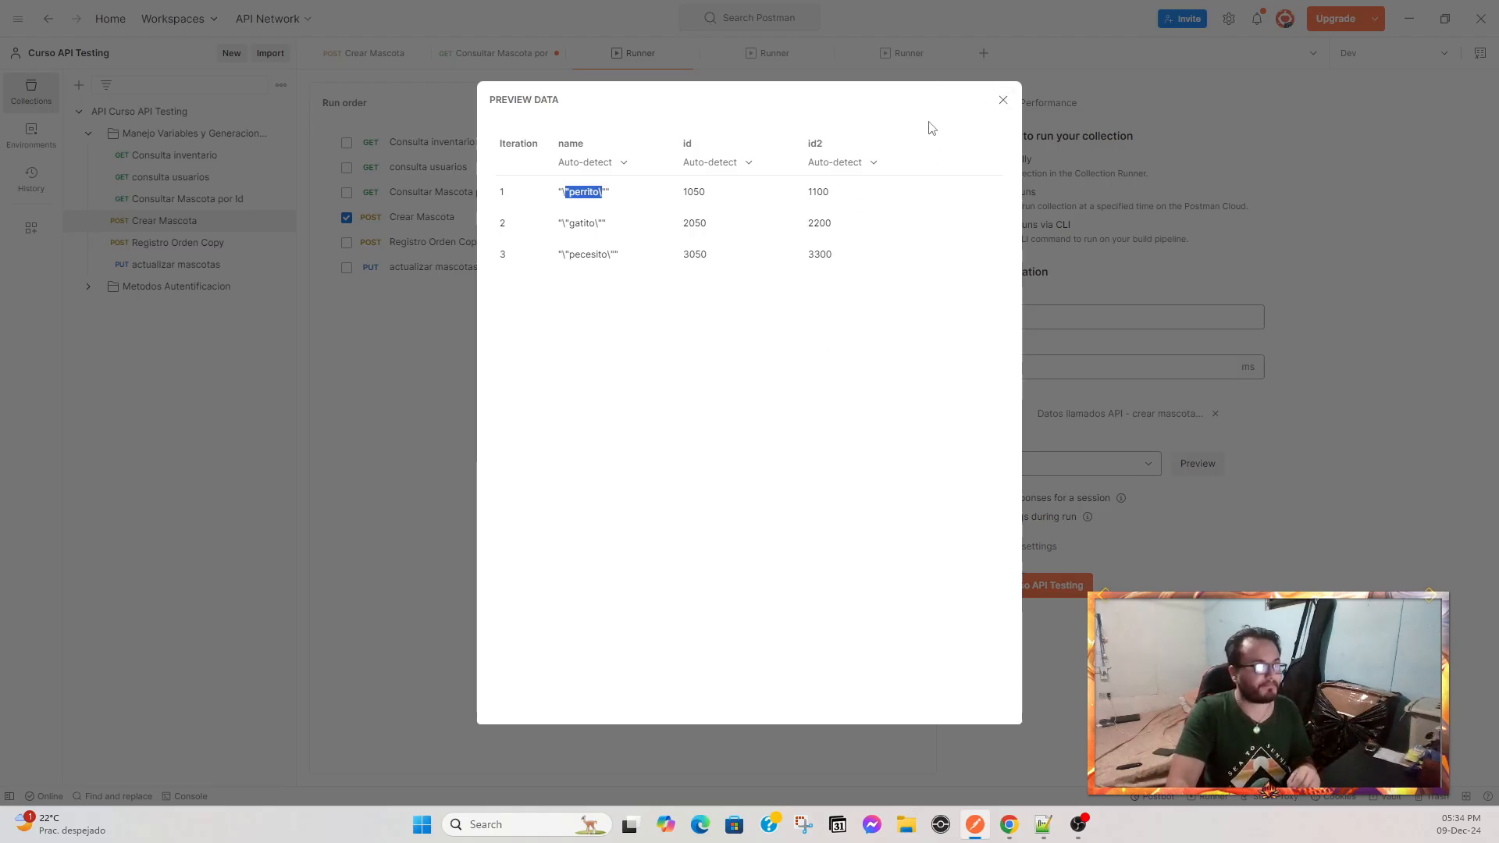
left_click(1003, 101)
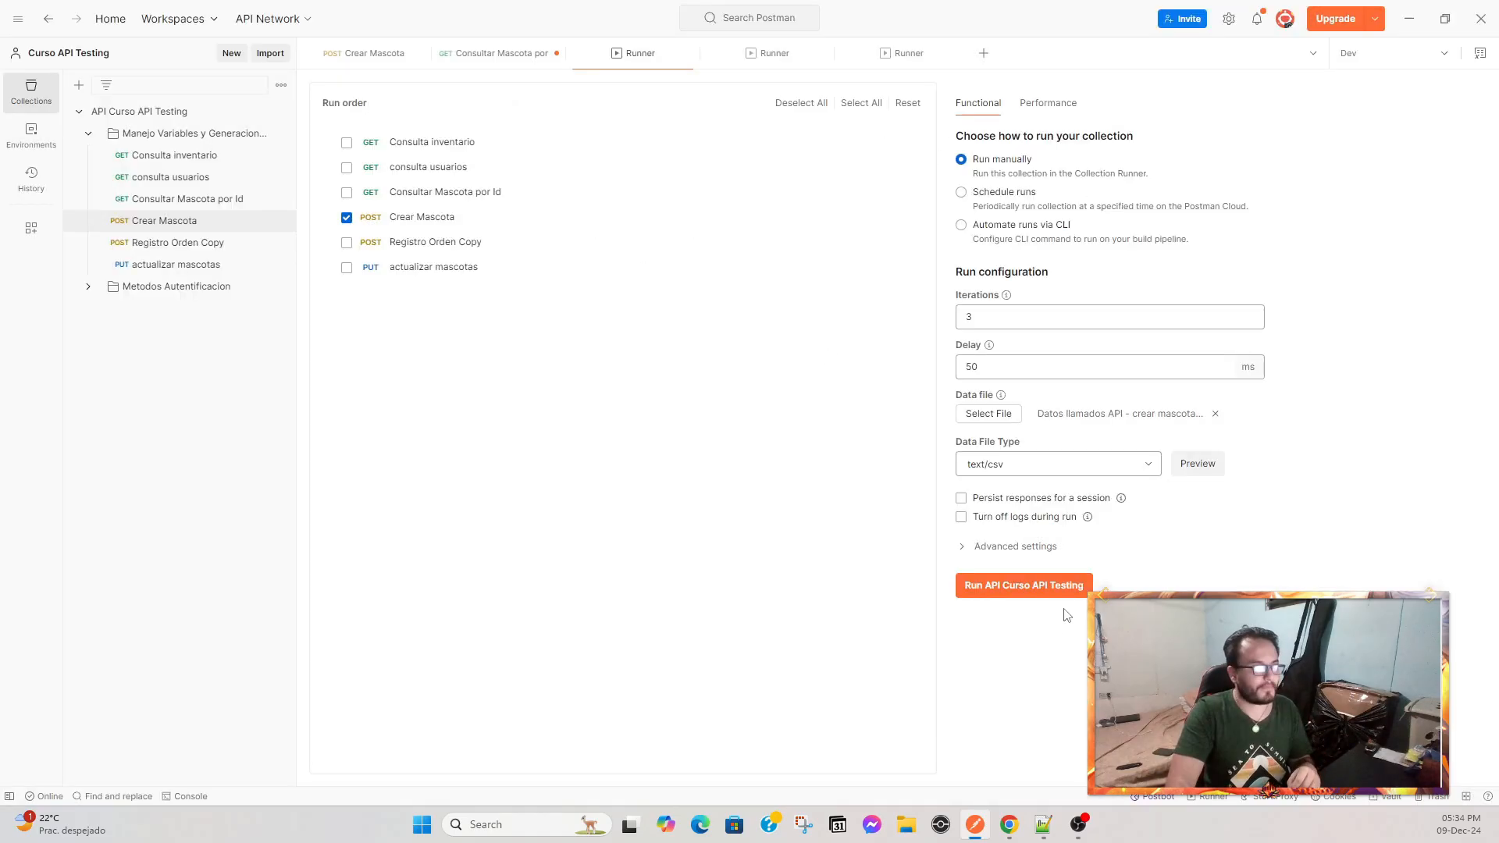
Enable Persist responses for a session under the run options and run the collection.
left_click(963, 547)
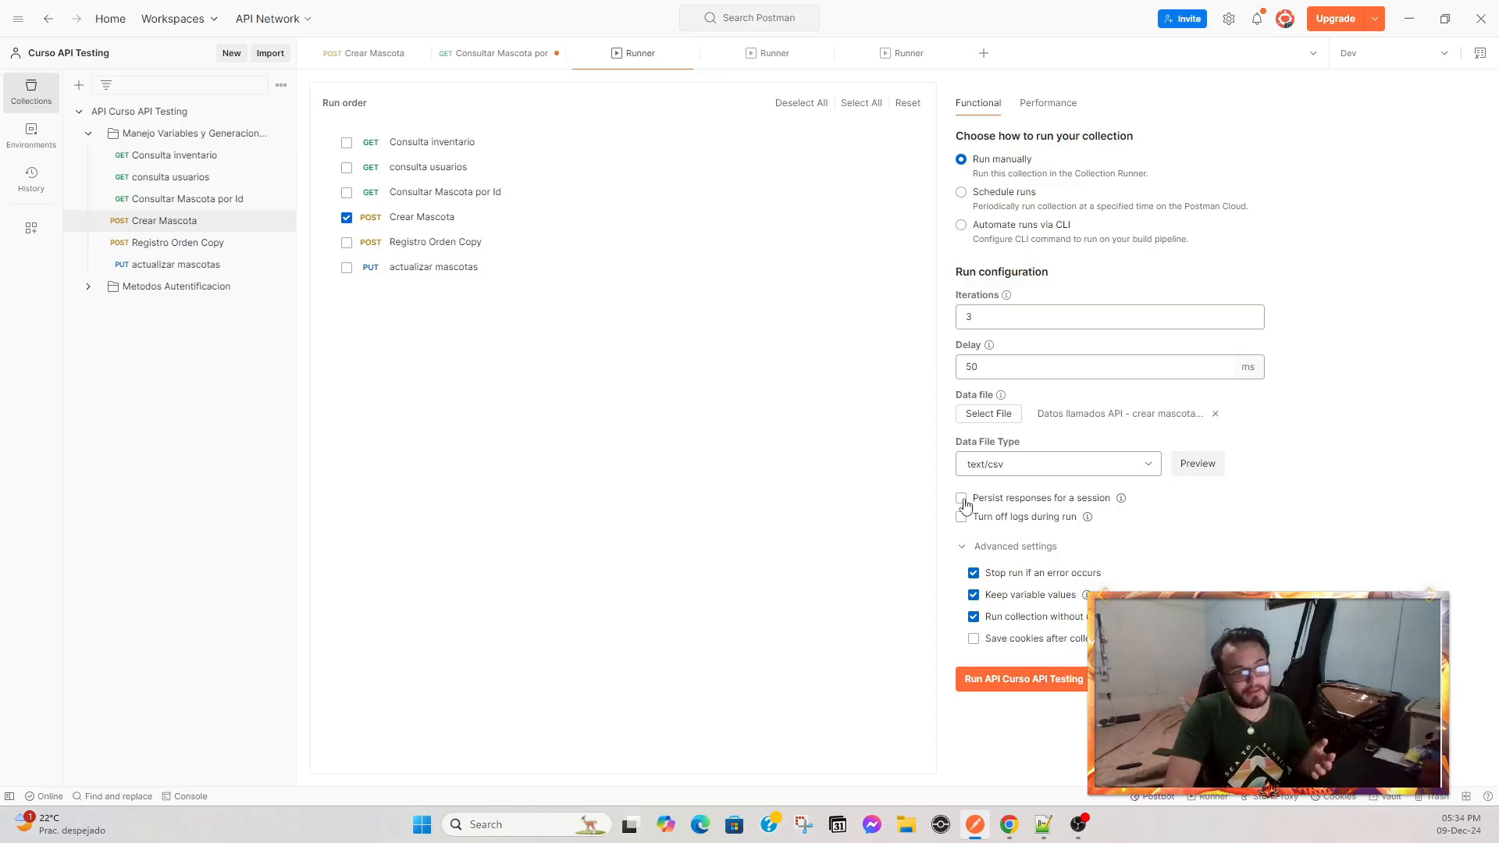
left_click(962, 500)
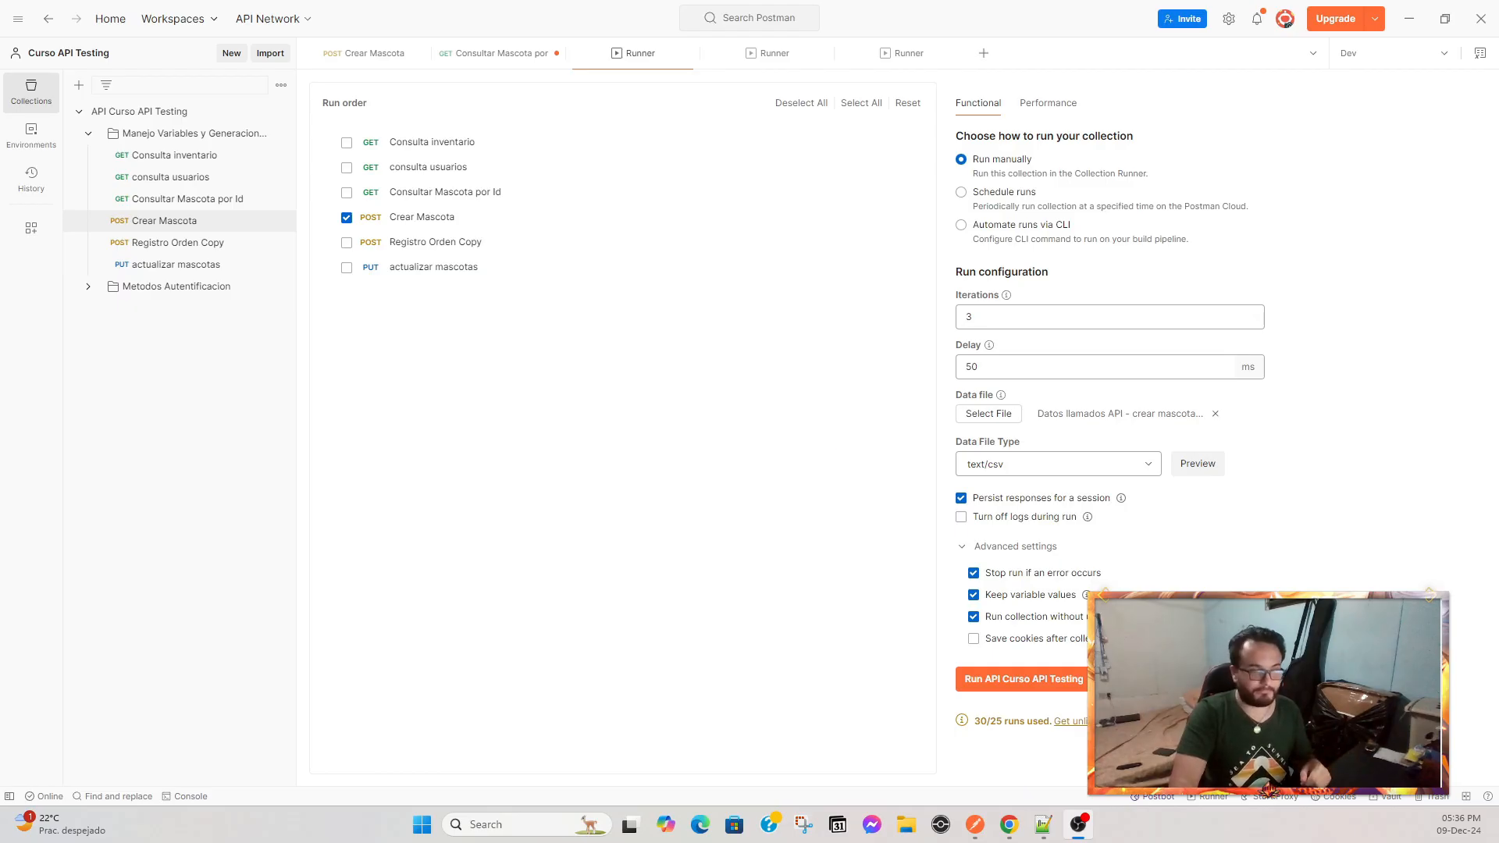
left_click(1011, 694)
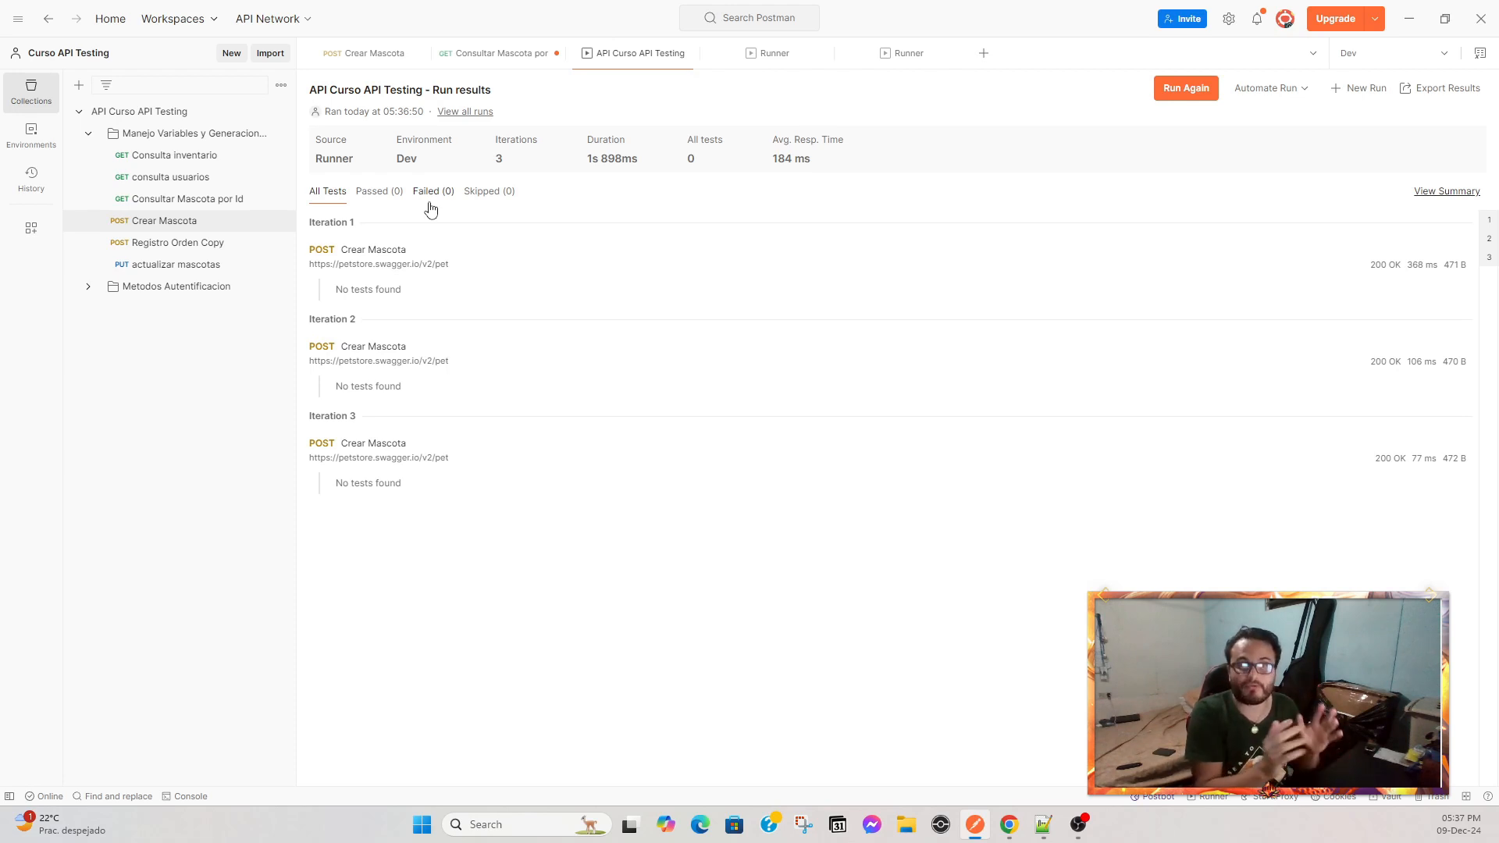
Review the Crear Mascota pre-request and post-response scripts and return to the run results.
left_click(370, 60)
left_click(578, 163)
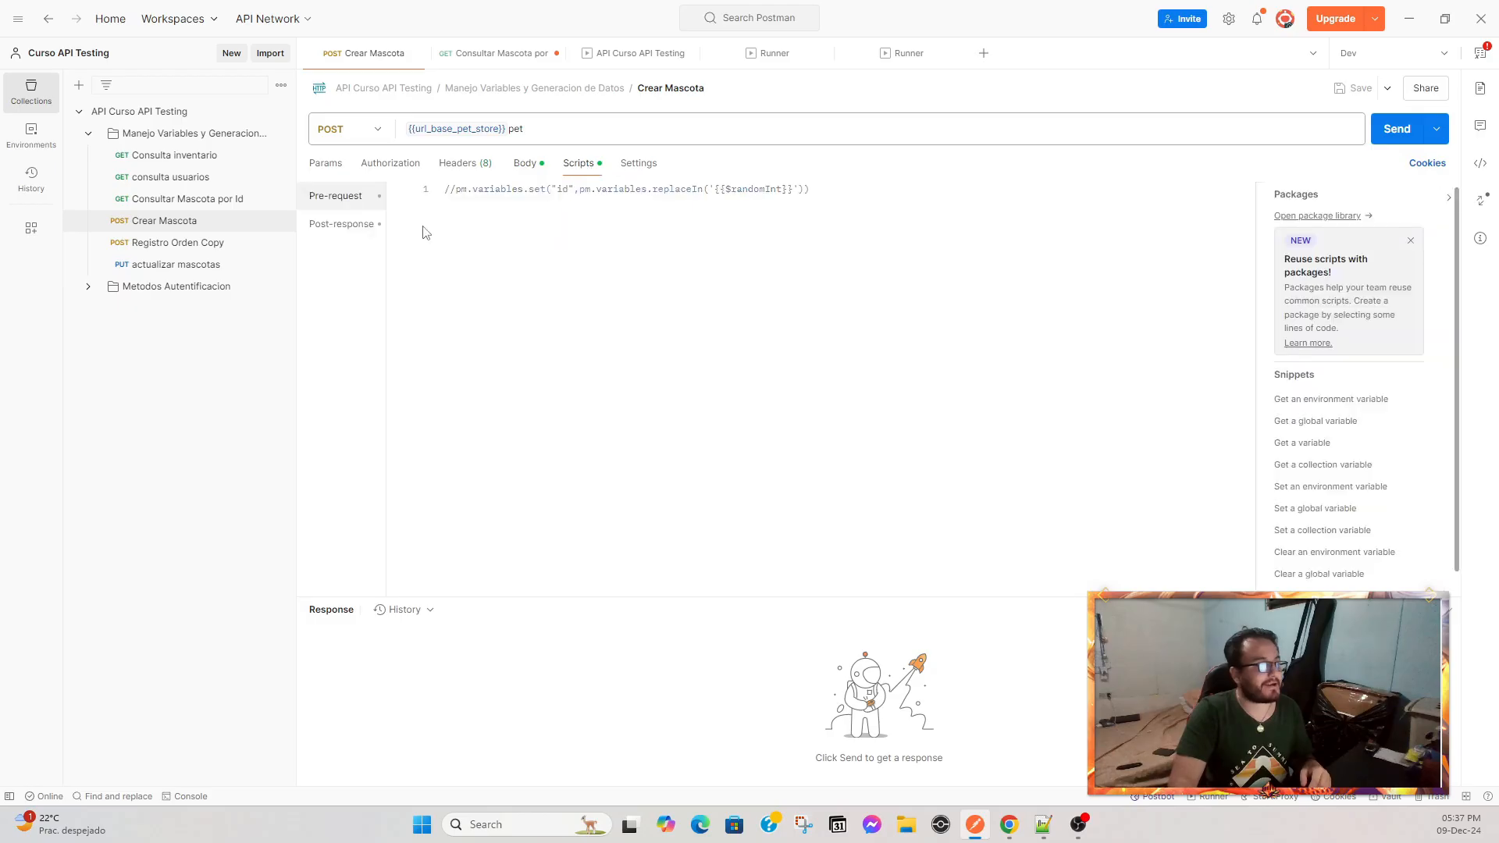
left_click(340, 224)
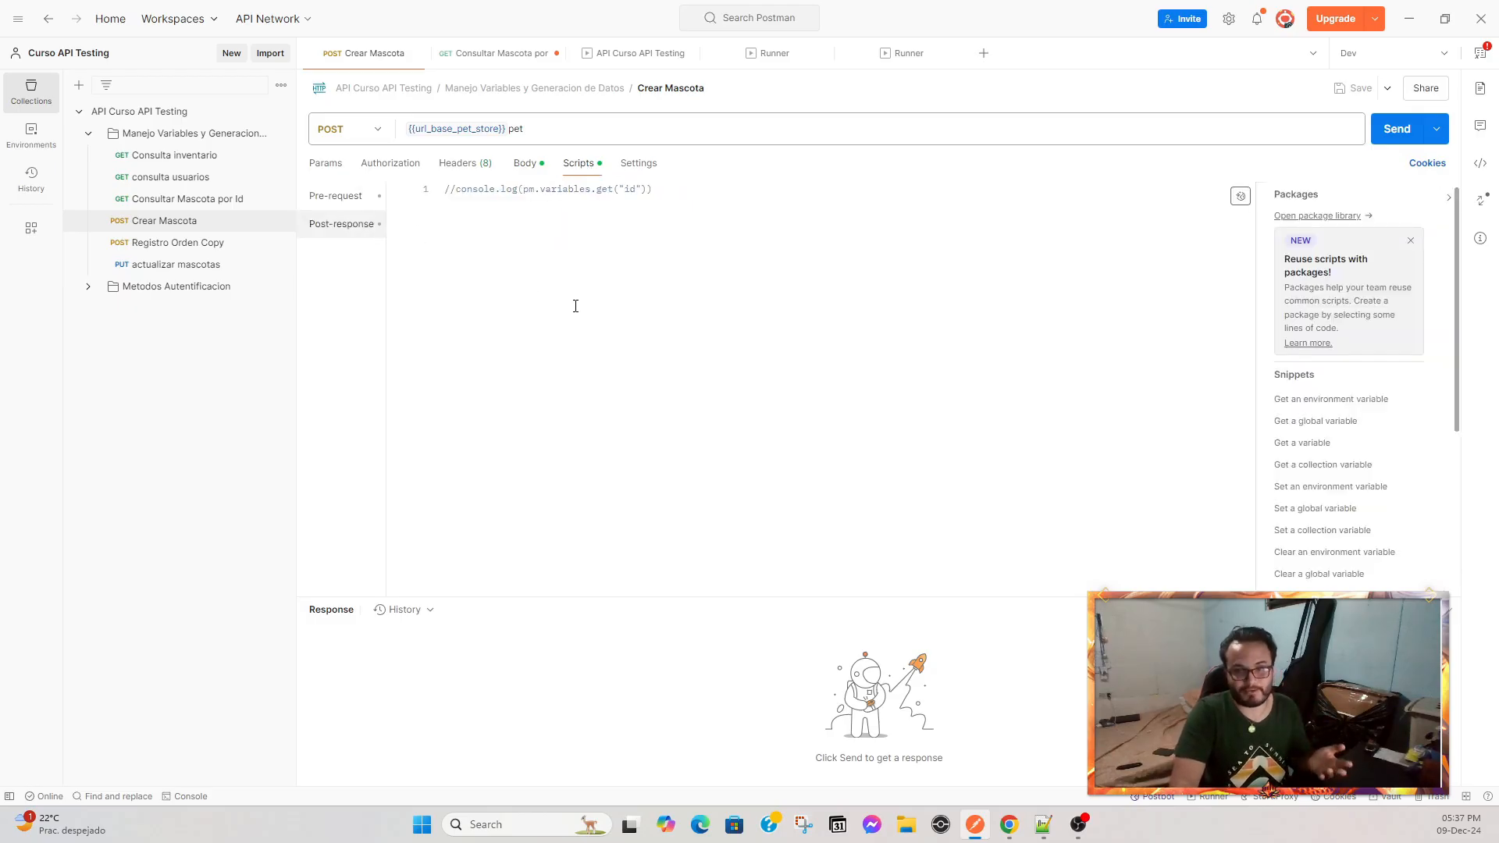
left_click(606, 54)
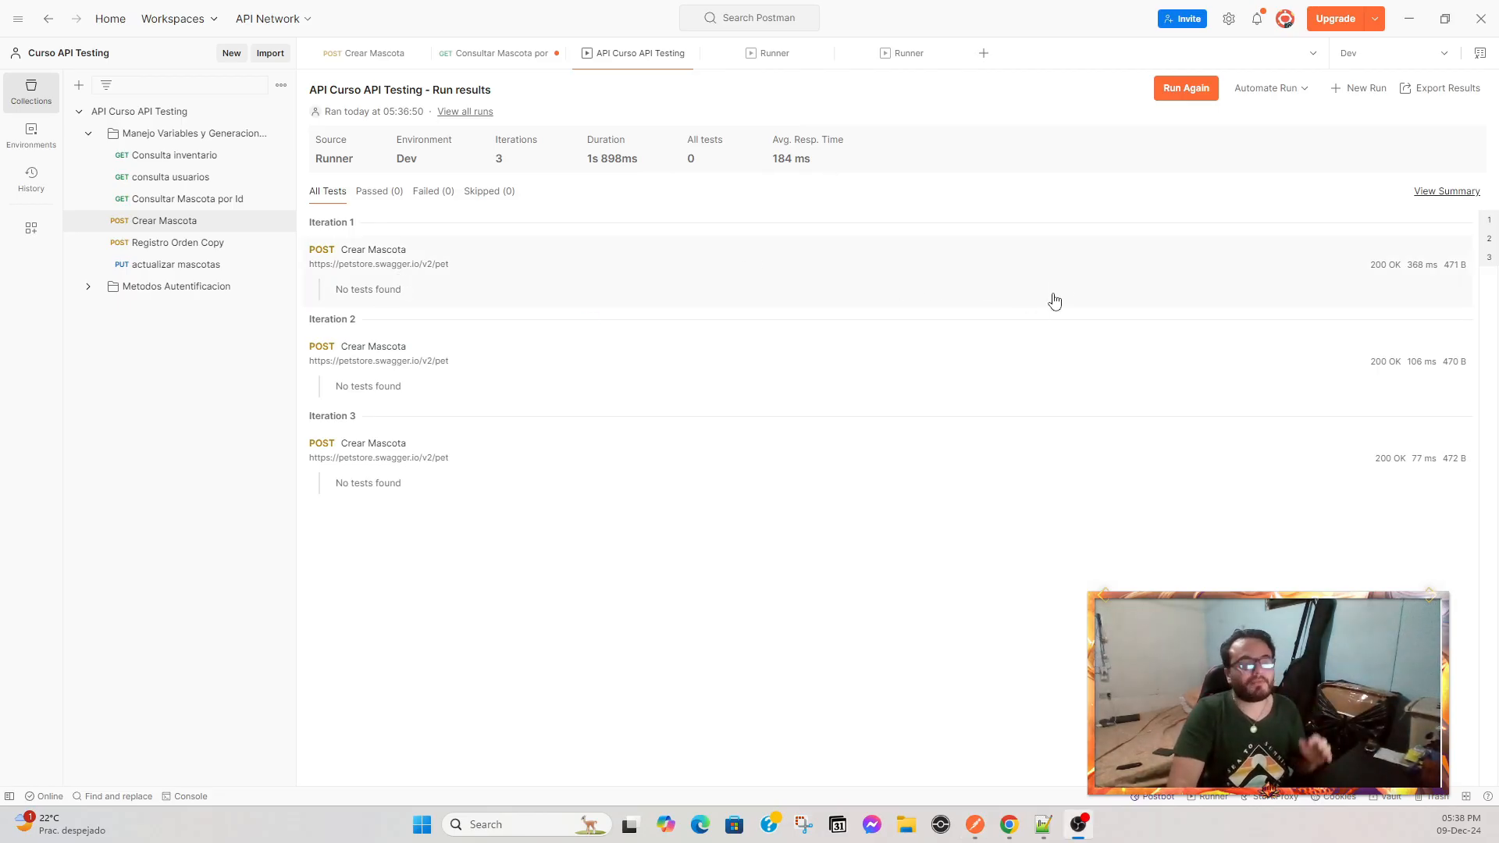
Check the run summary, then inspect the first iteration's request and response bodies for id, name and tag id.
left_click(1424, 194)
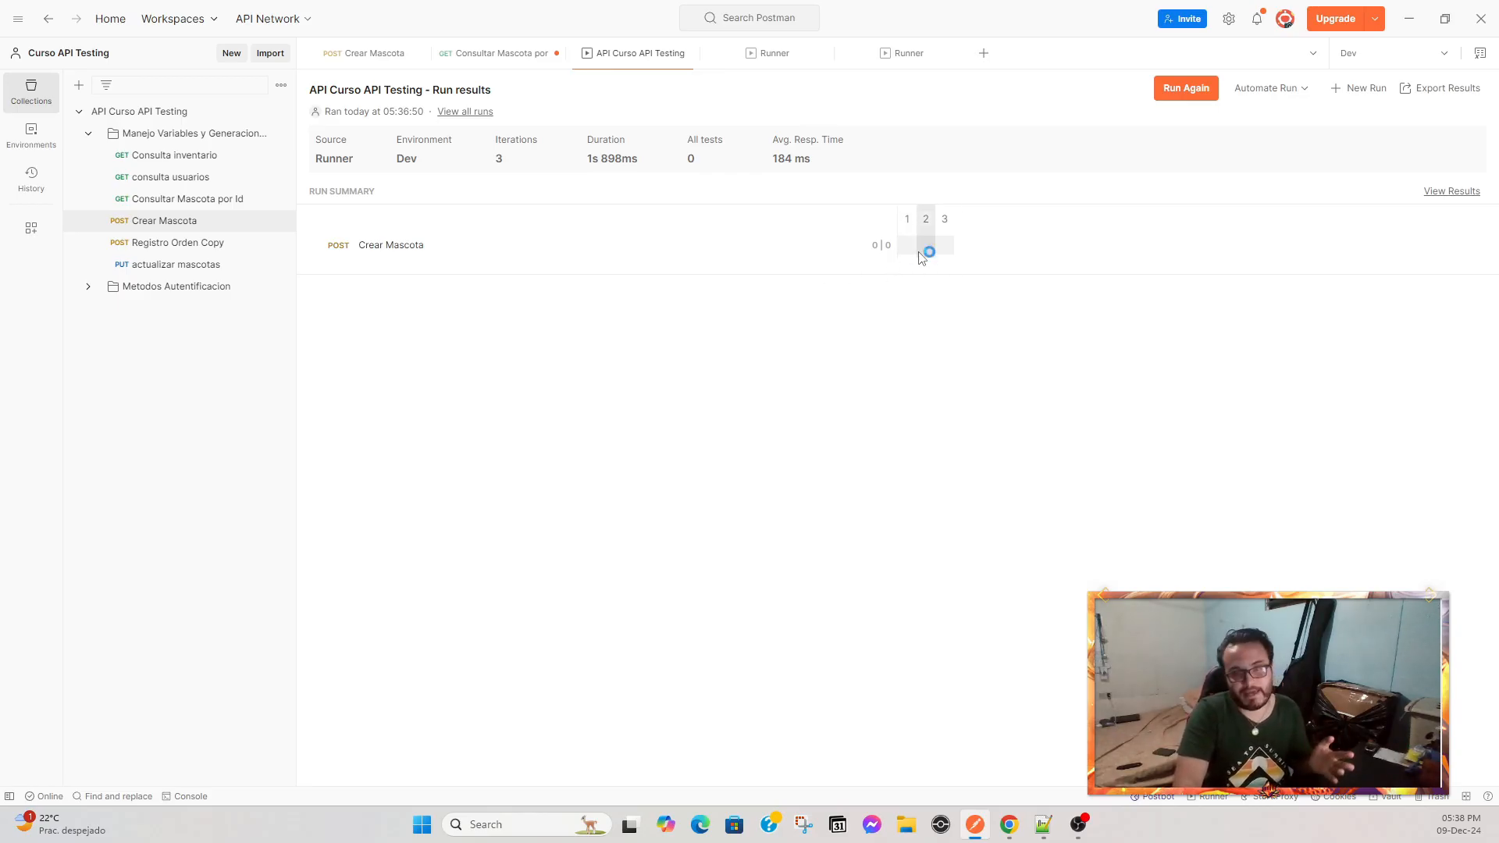
left_click(1450, 193)
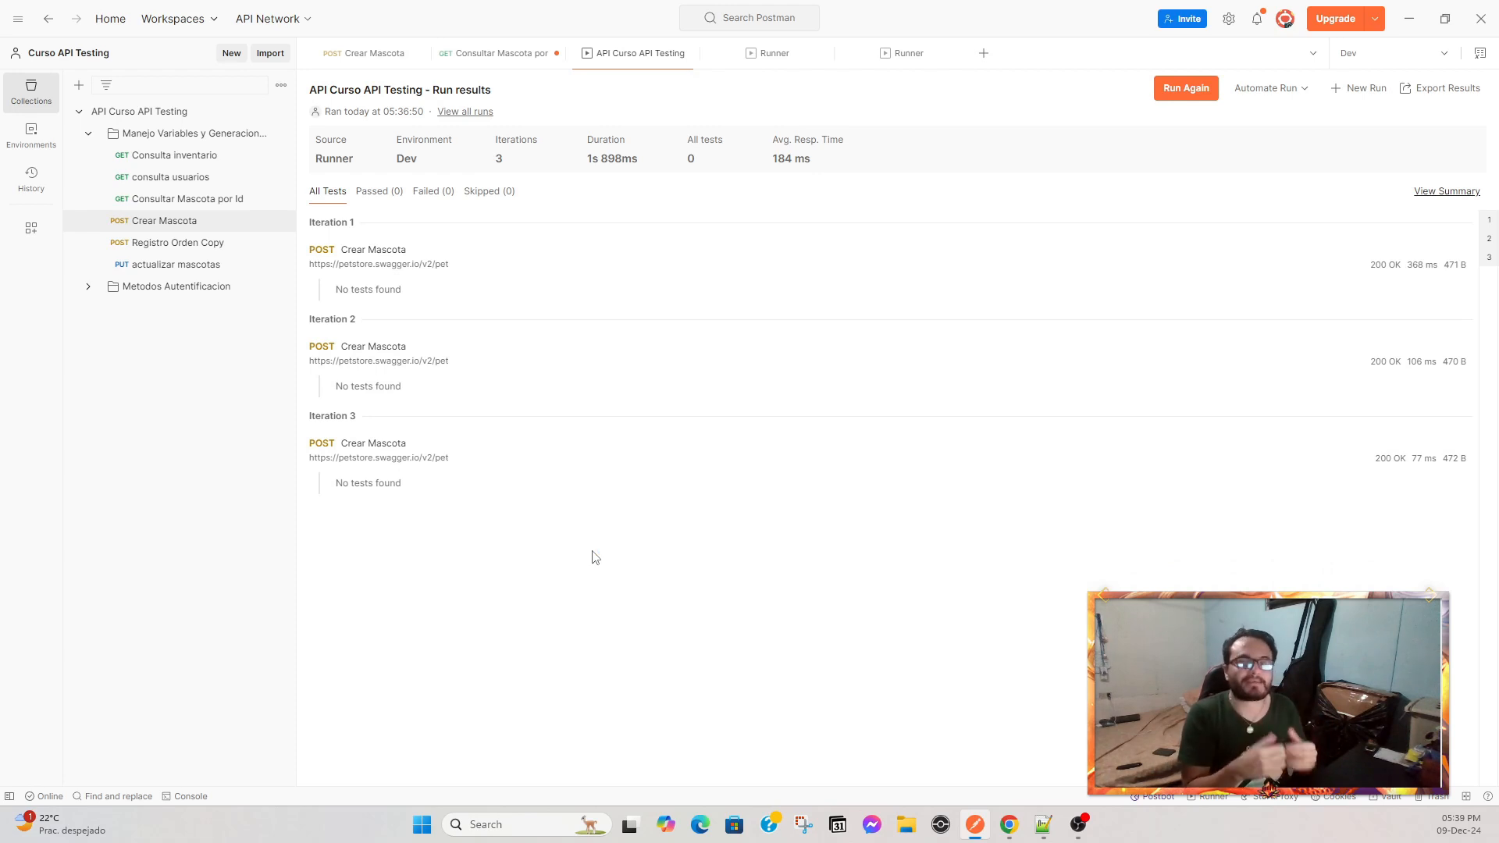
left_click(437, 279)
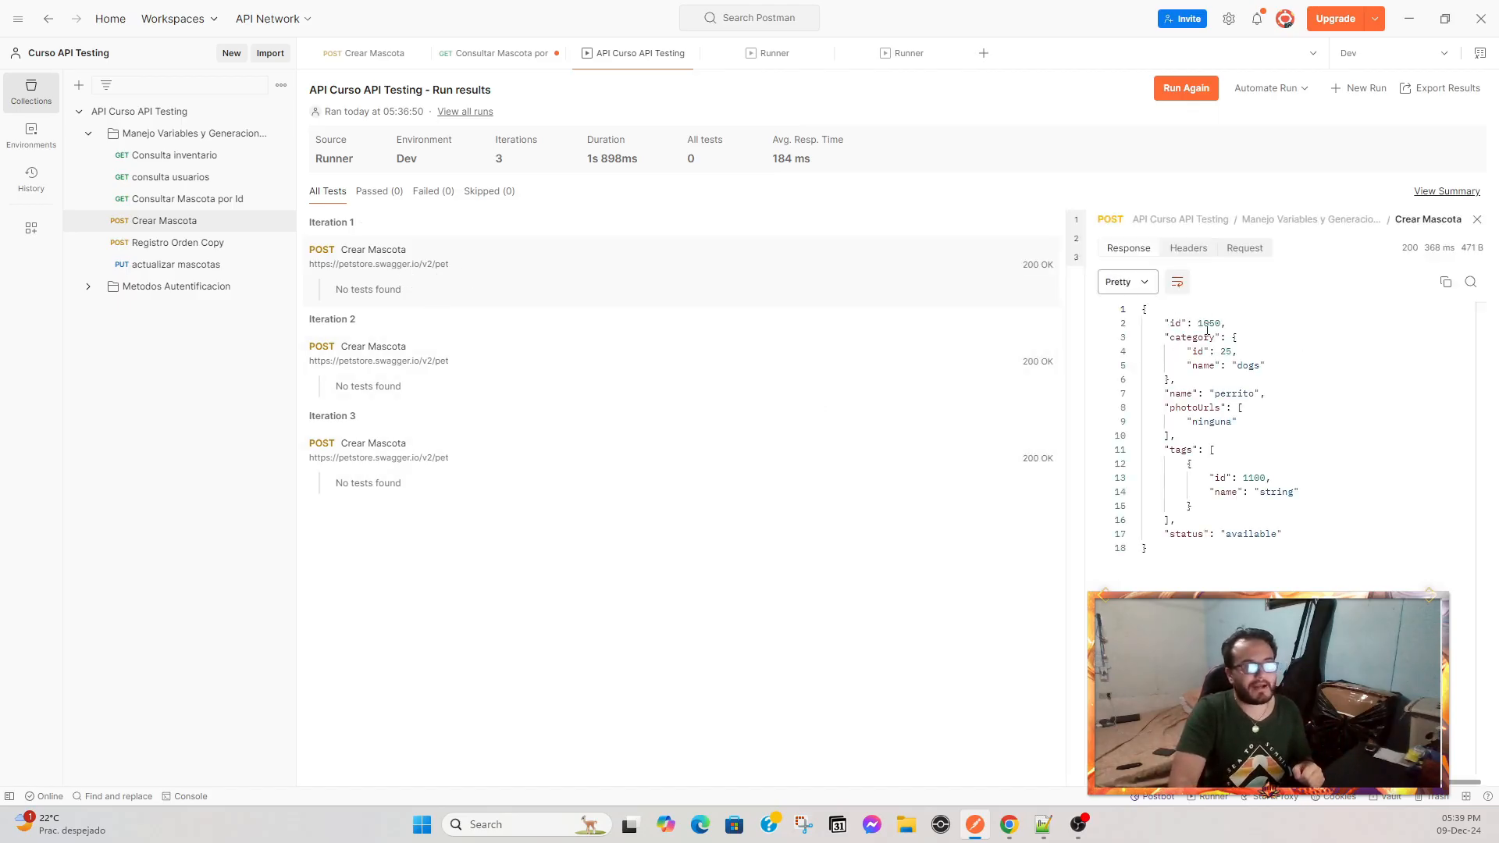
left_click_drag(1188, 321, 1278, 332)
double_click(1210, 323)
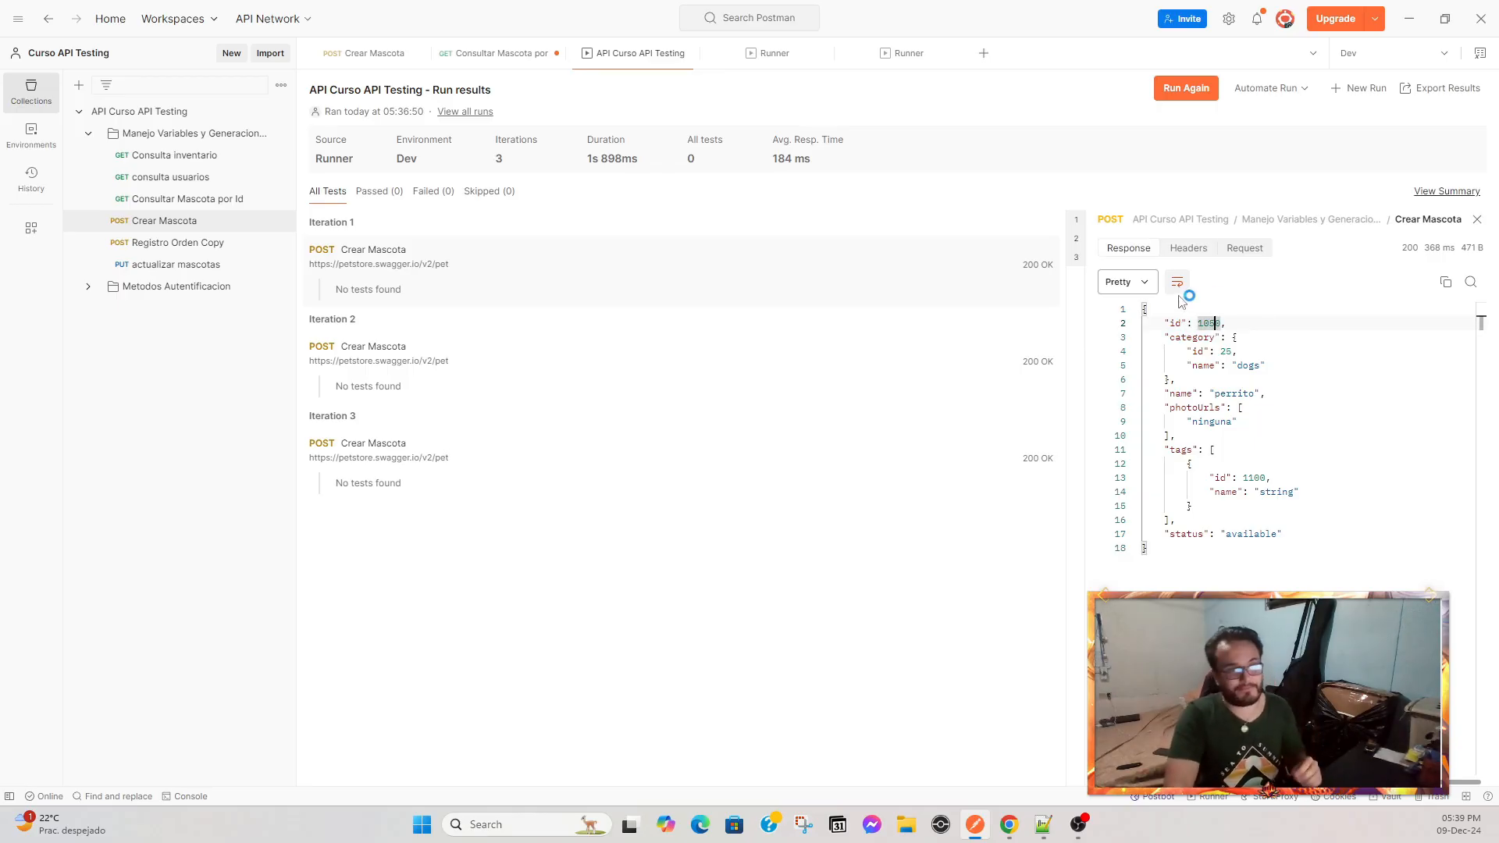
left_click(1243, 248)
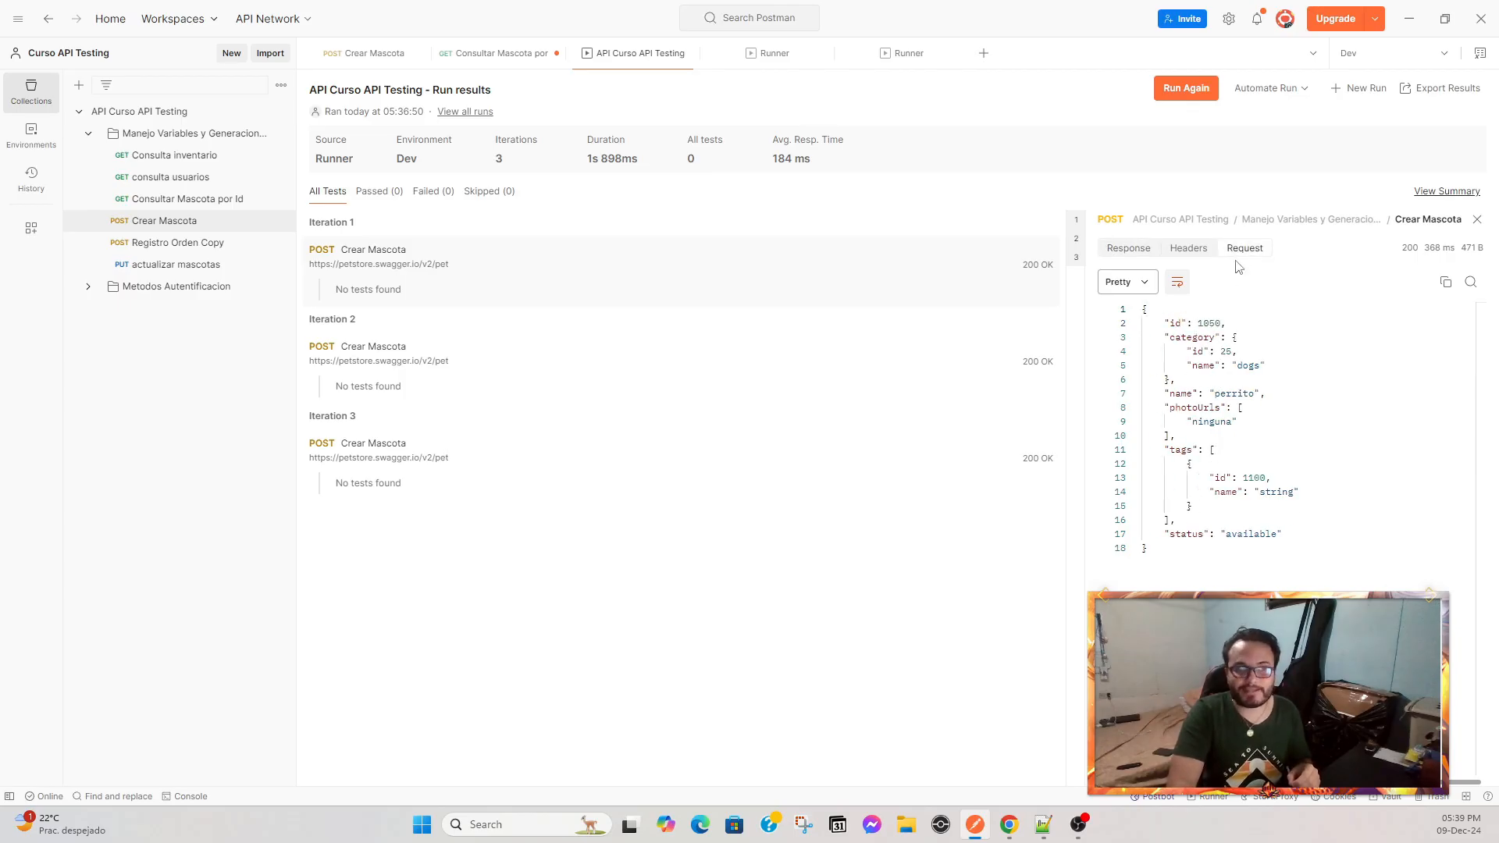
left_click_drag(1168, 323, 1285, 323)
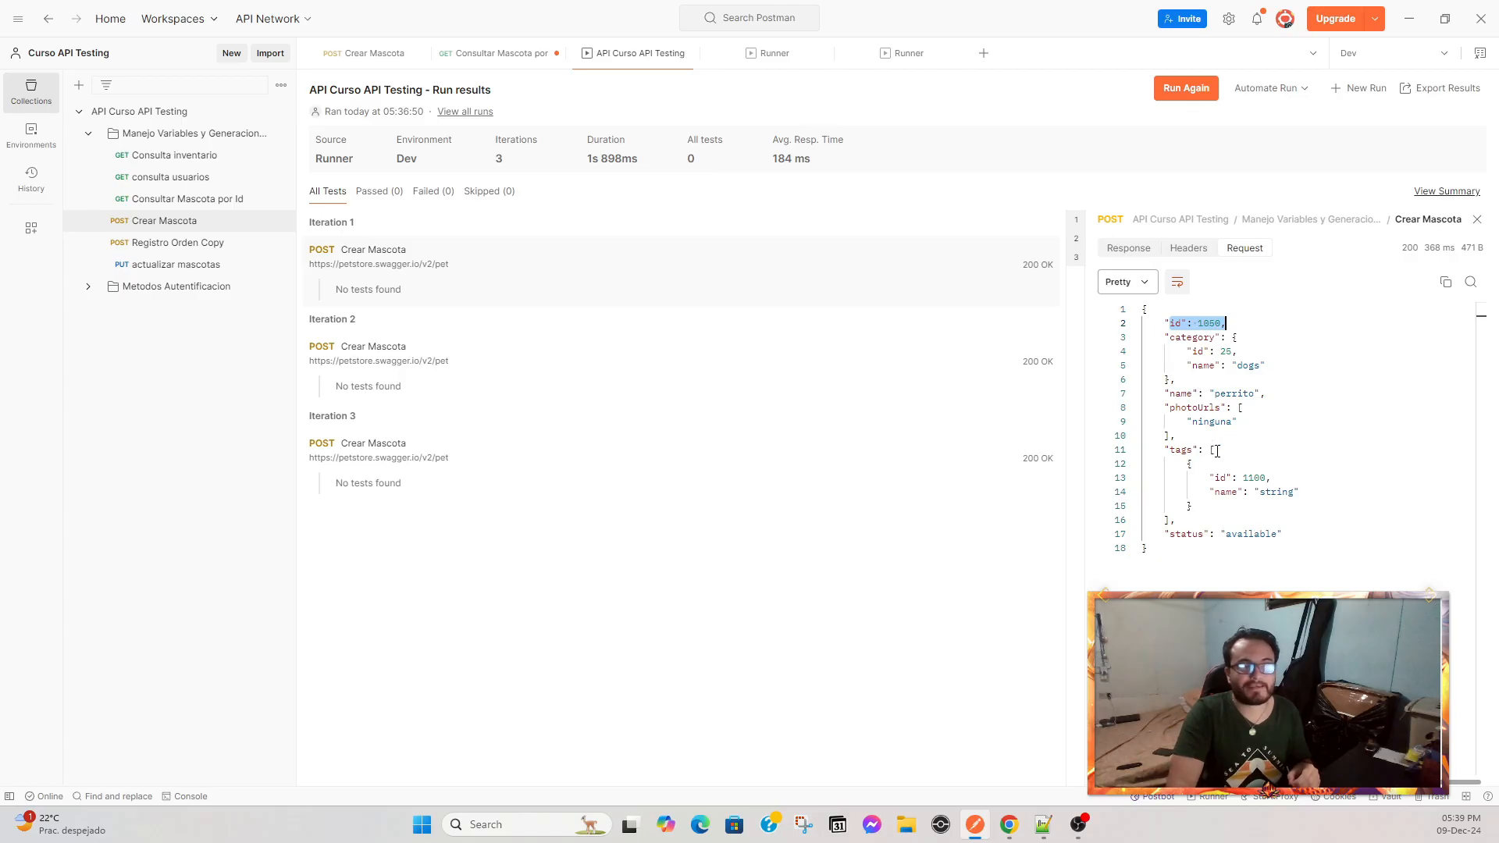
double_click(1204, 325)
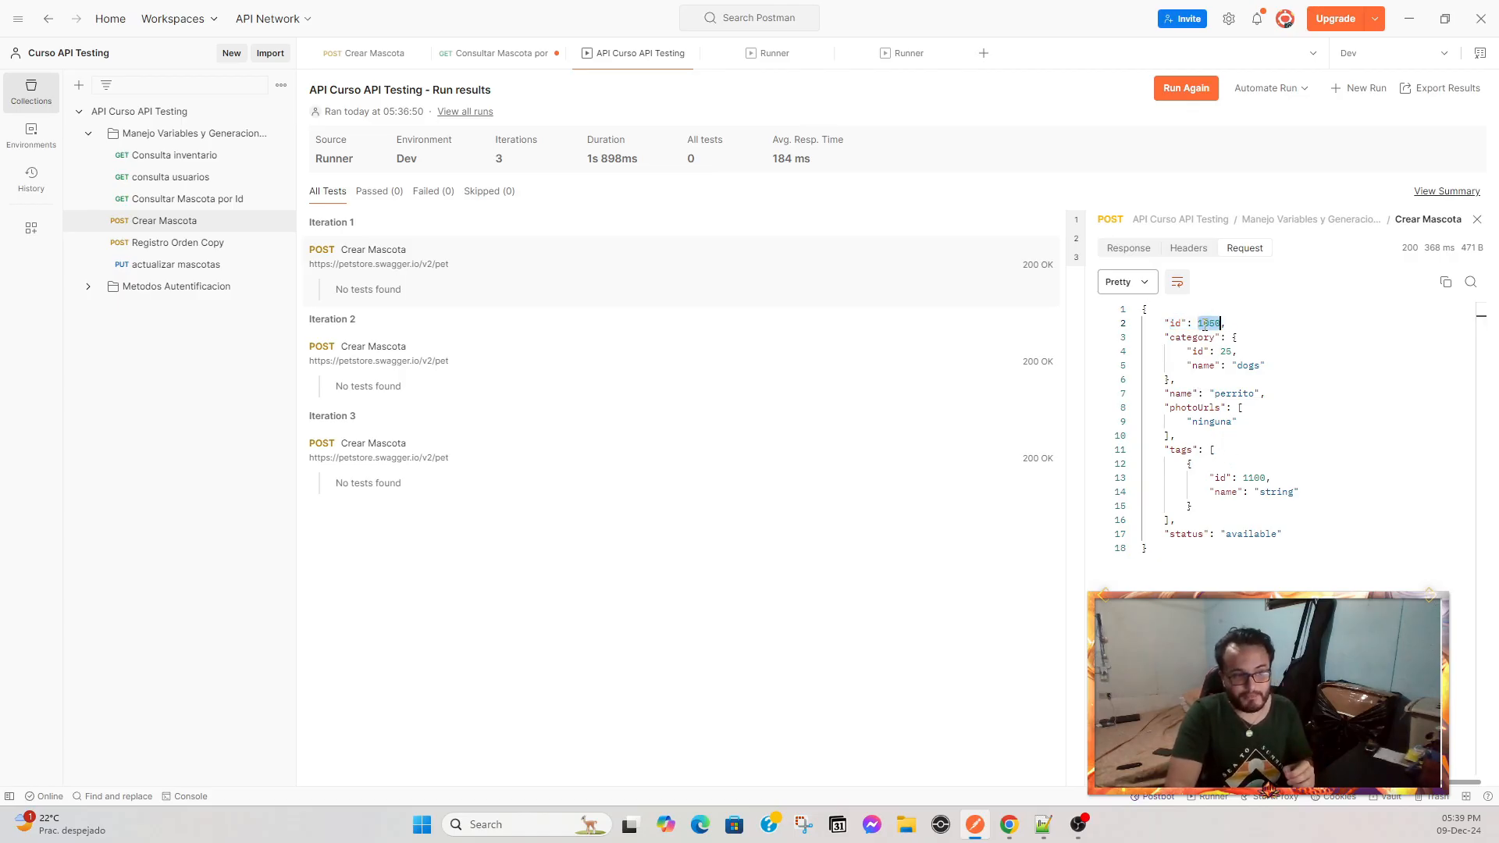
left_click_drag(1170, 397, 1257, 395)
left_click(1227, 395)
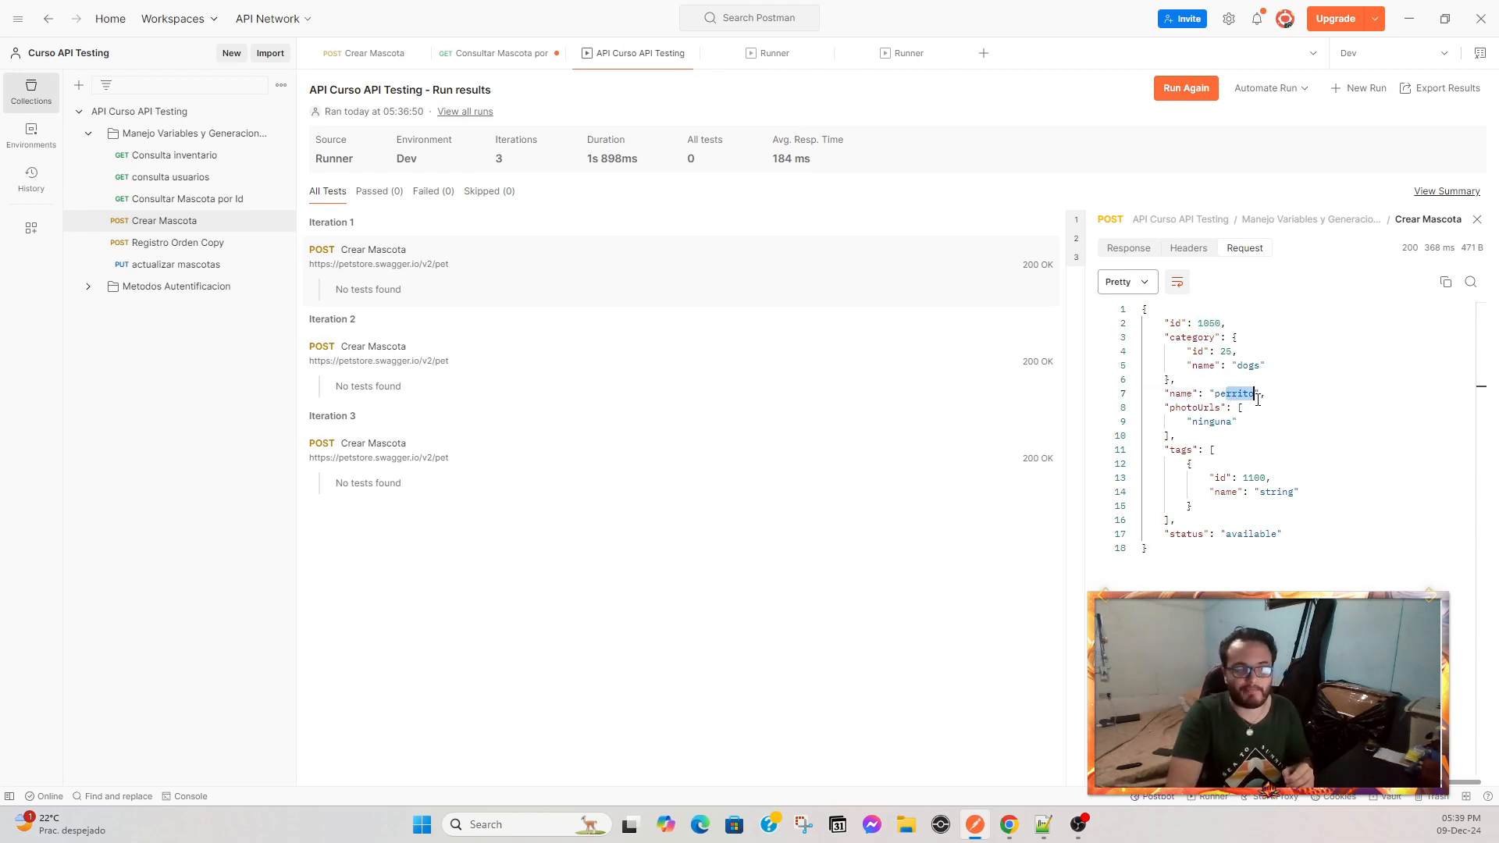
left_click_drag(1198, 478, 1290, 487)
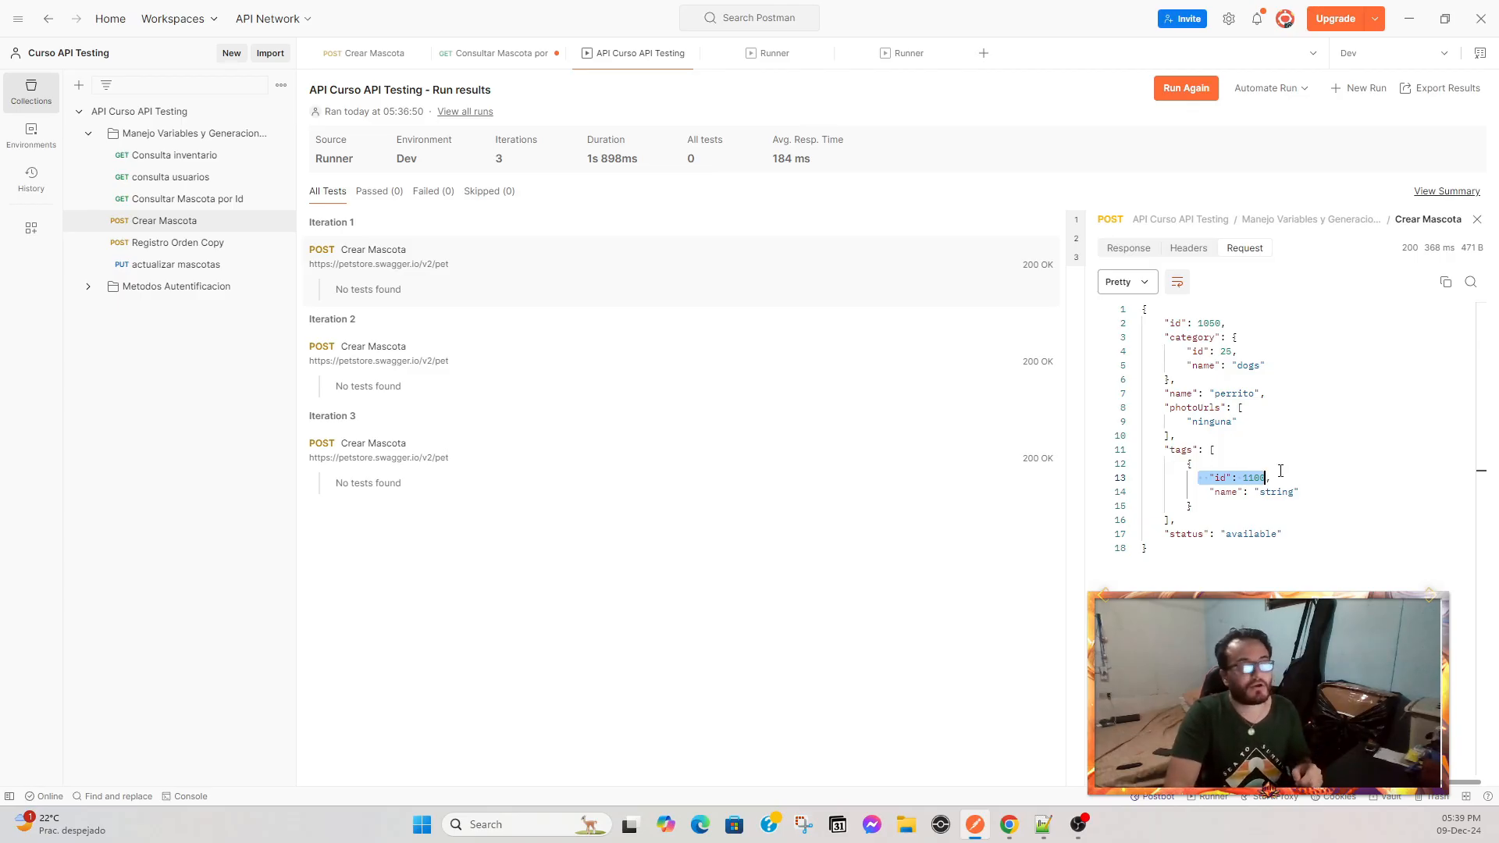
double_click(1253, 478)
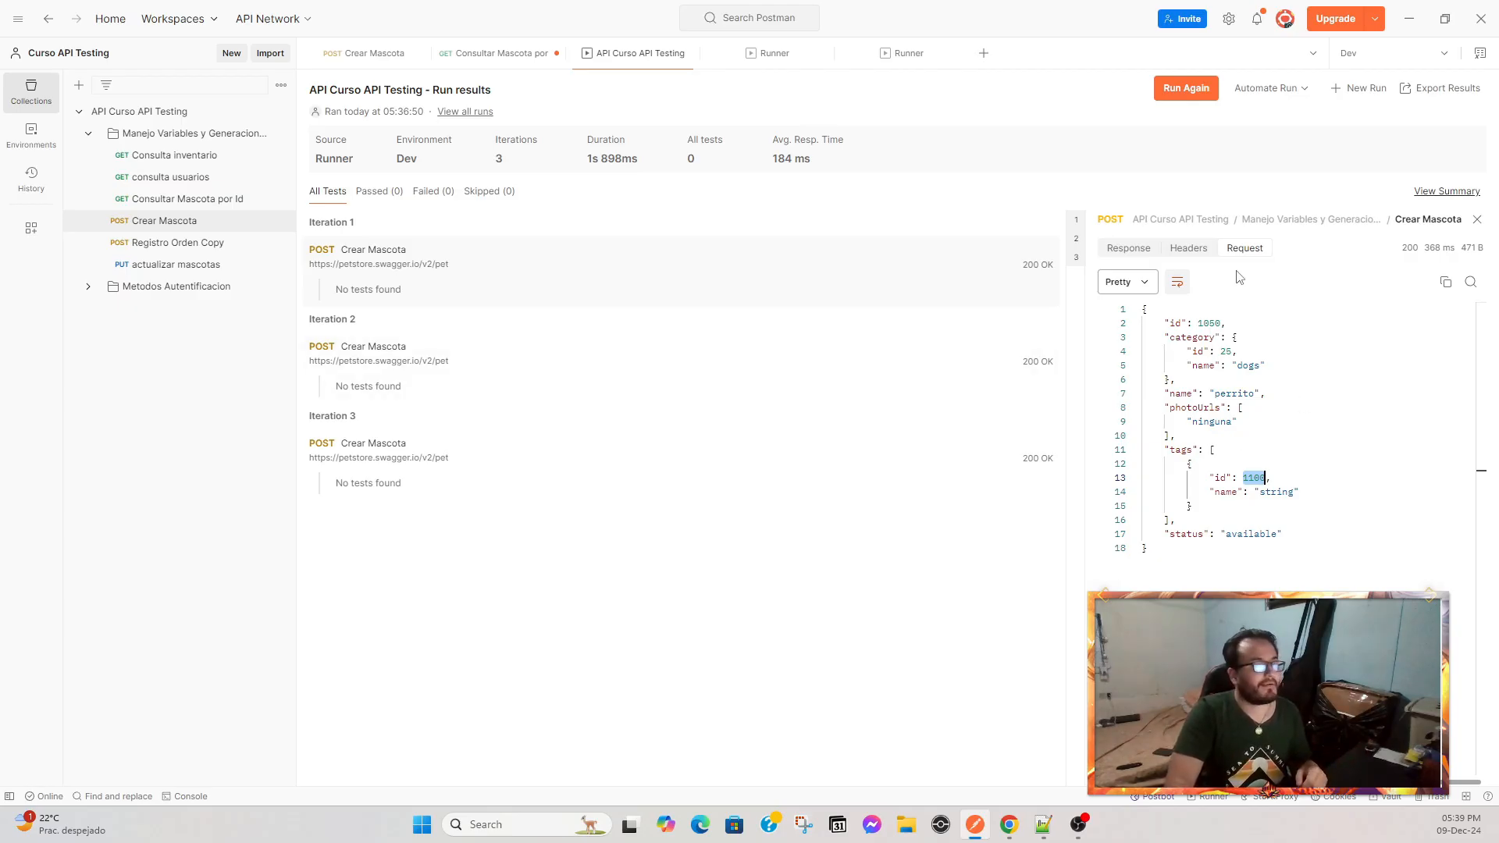
left_click(1128, 248)
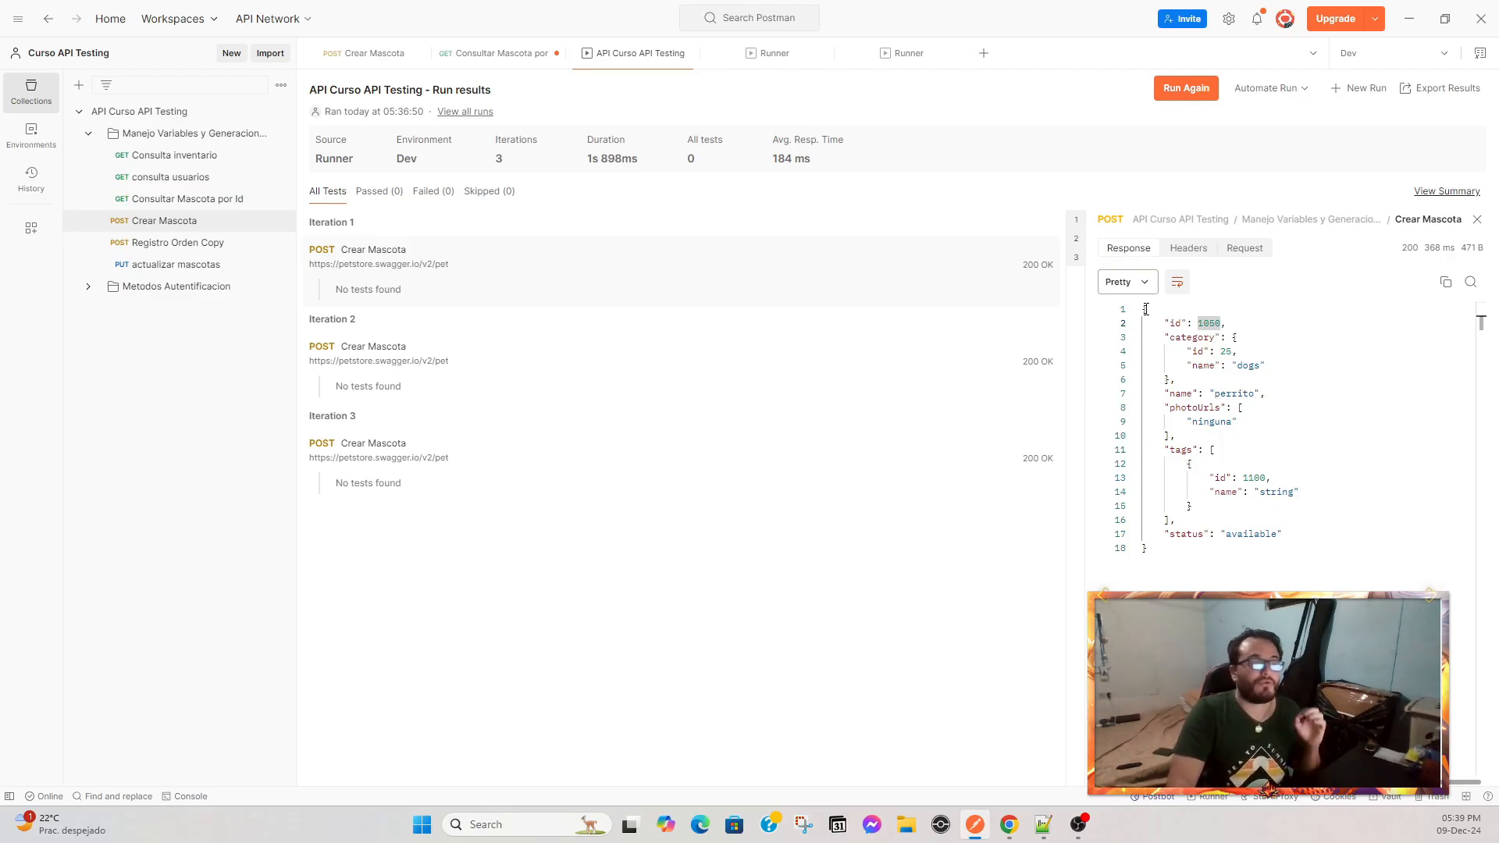
left_click_drag(1158, 322, 1289, 555)
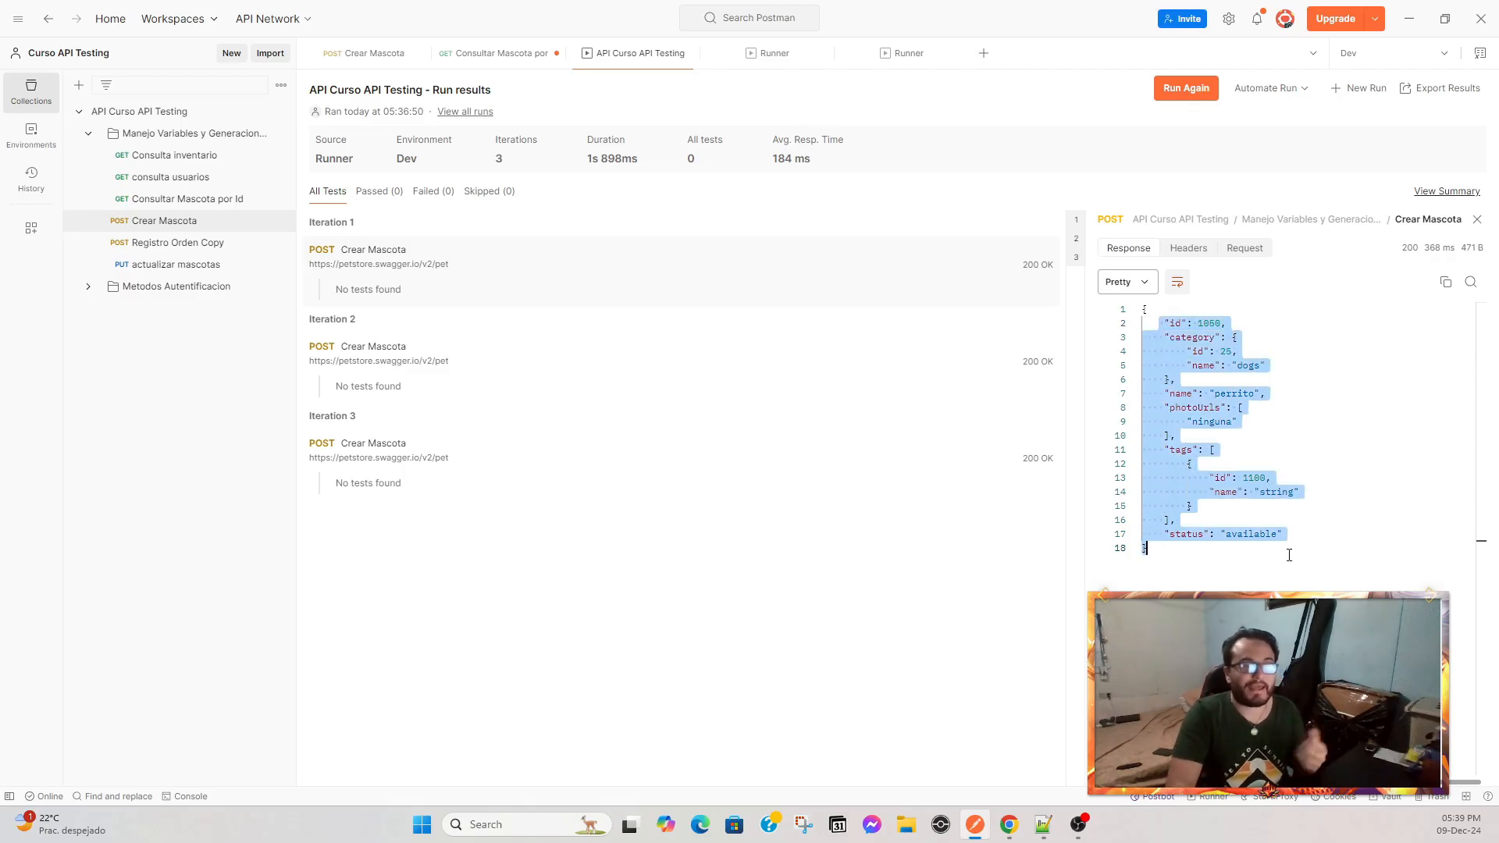
double_click(1202, 323)
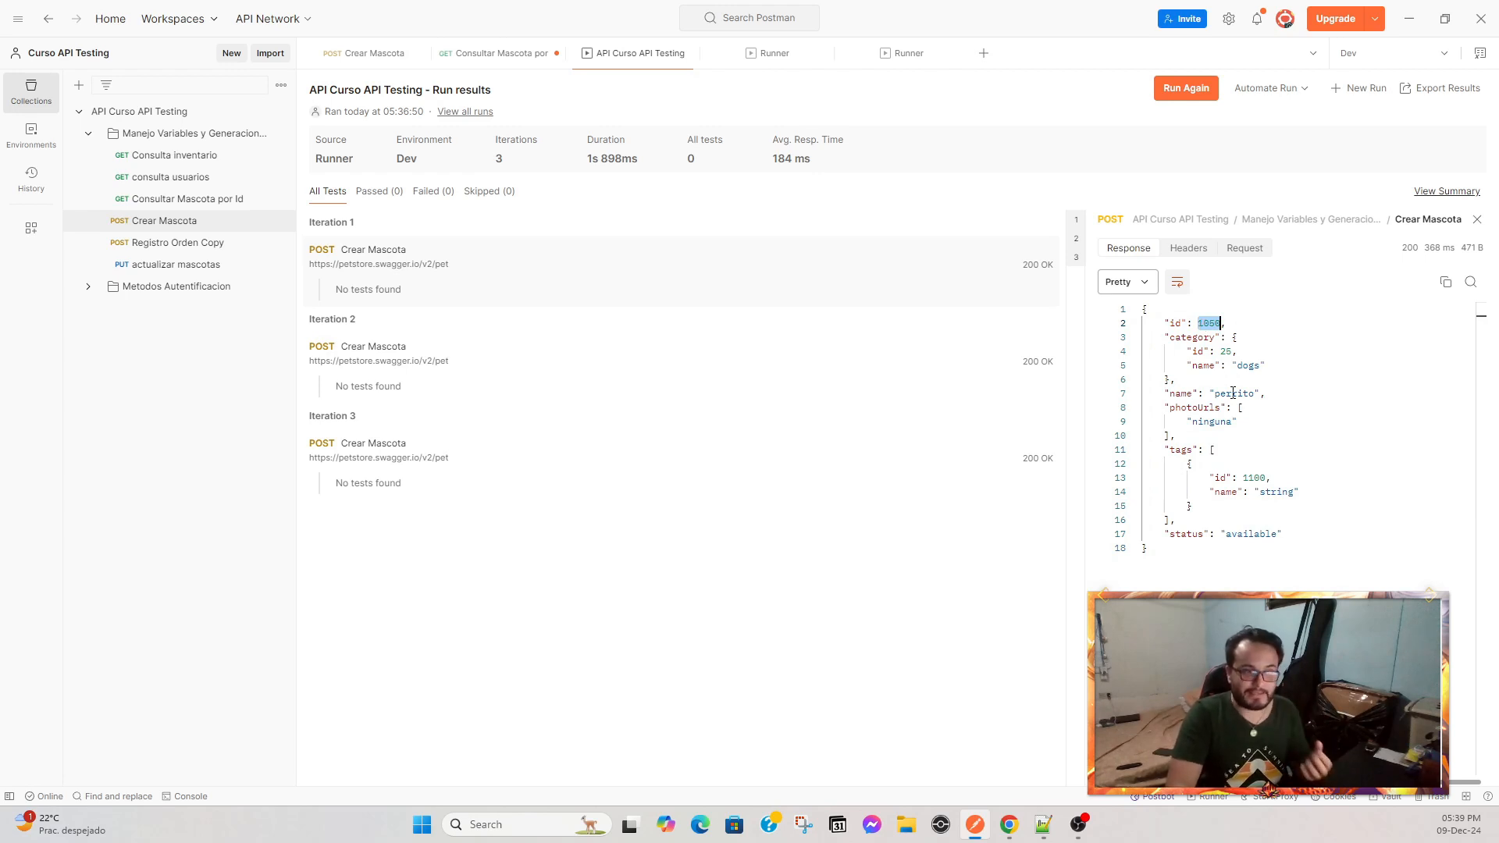
left_click_drag(1186, 366, 1264, 366)
left_click_drag(1168, 393, 1265, 393)
left_click_drag(1192, 479, 1277, 475)
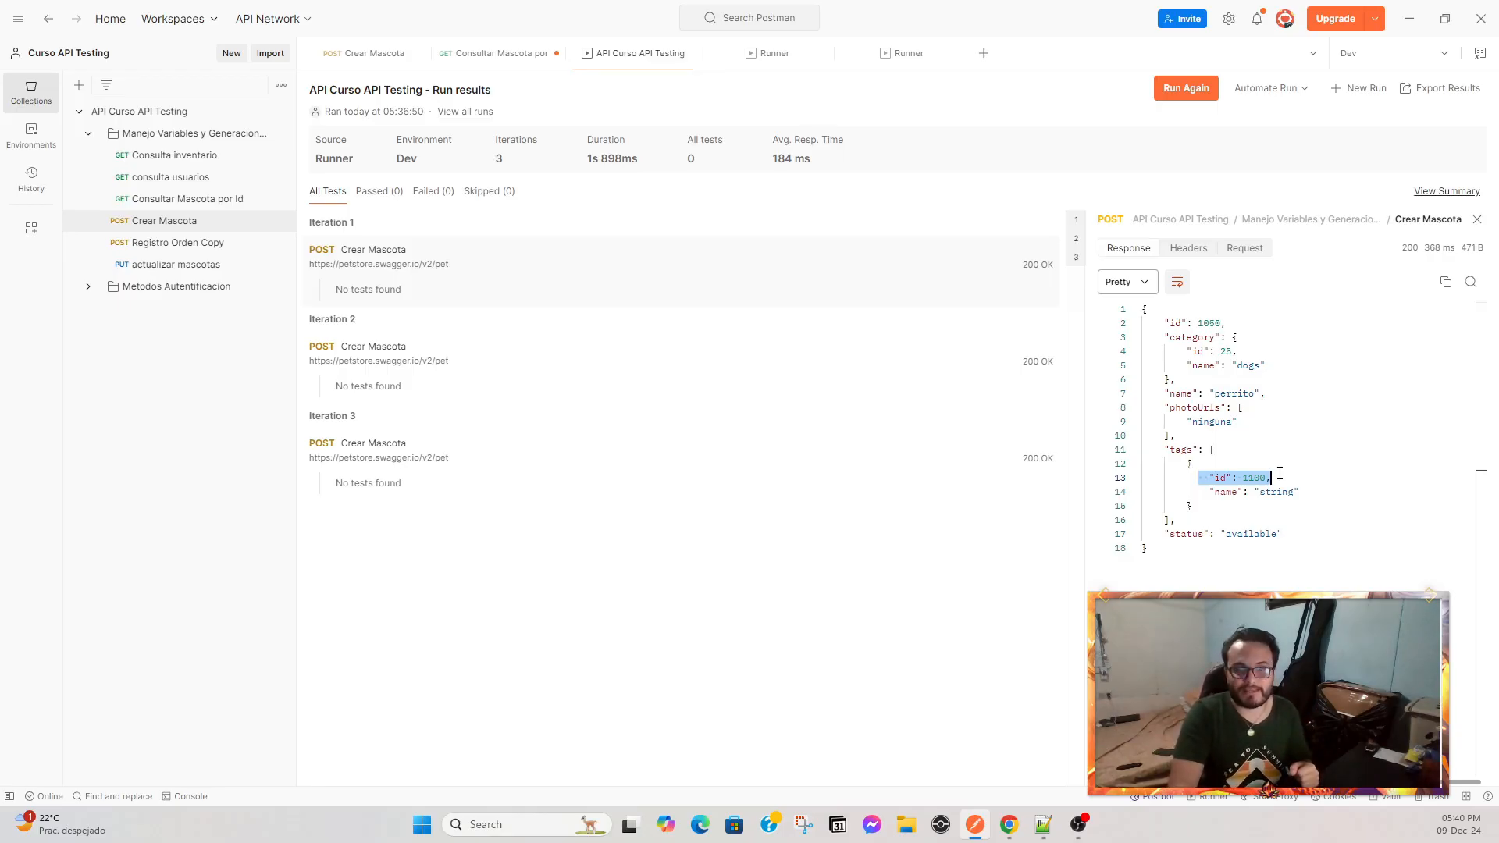
Inspect the second and third Crear Mascota iterations' response bodies for id, name and tag id.
left_click(437, 373)
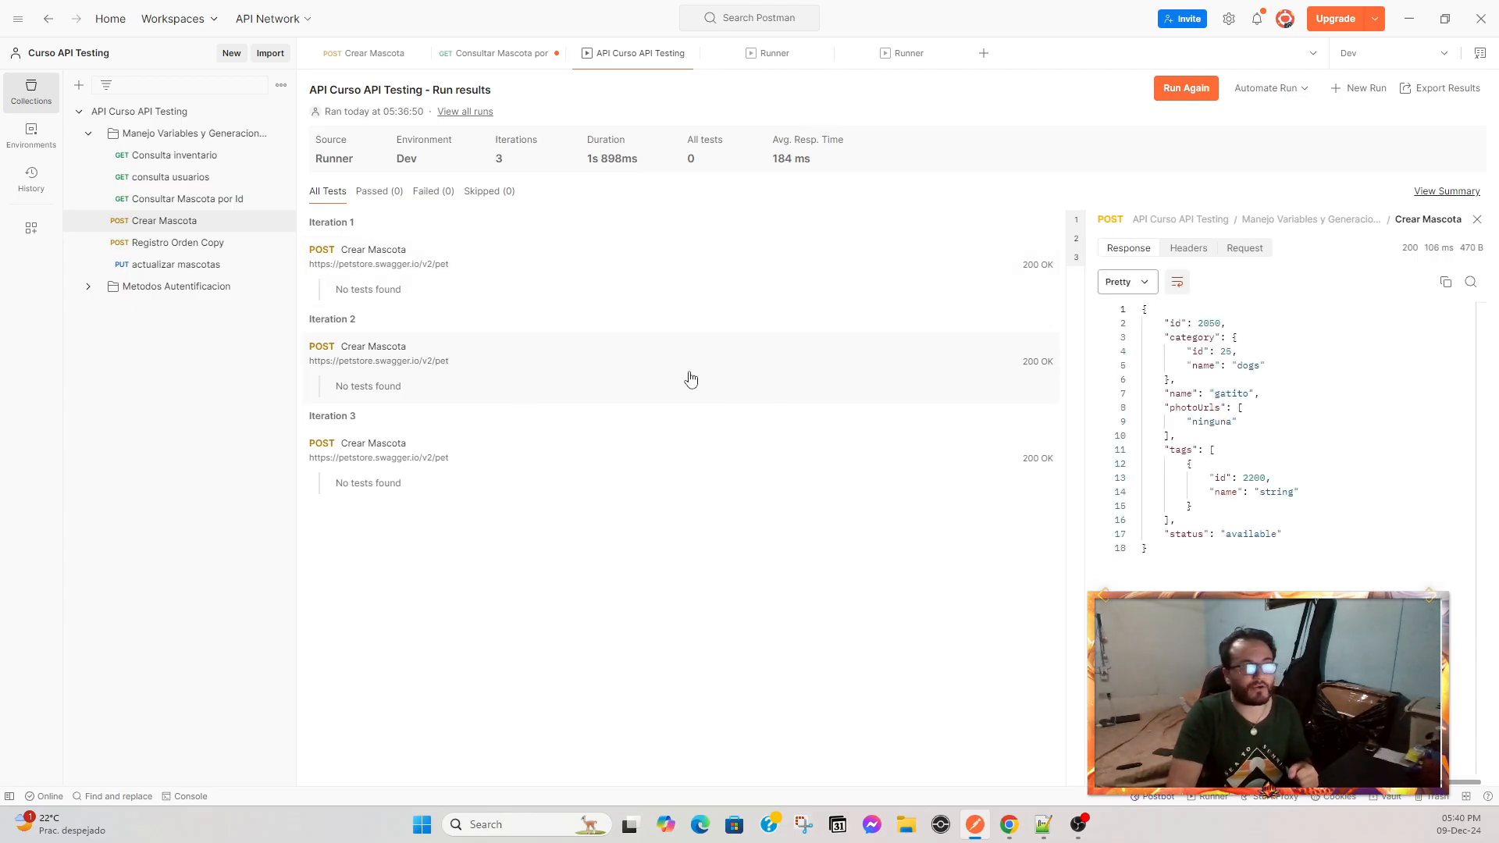
left_click_drag(1175, 323, 1237, 351)
left_click_drag(1213, 478, 1271, 478)
left_click(426, 469)
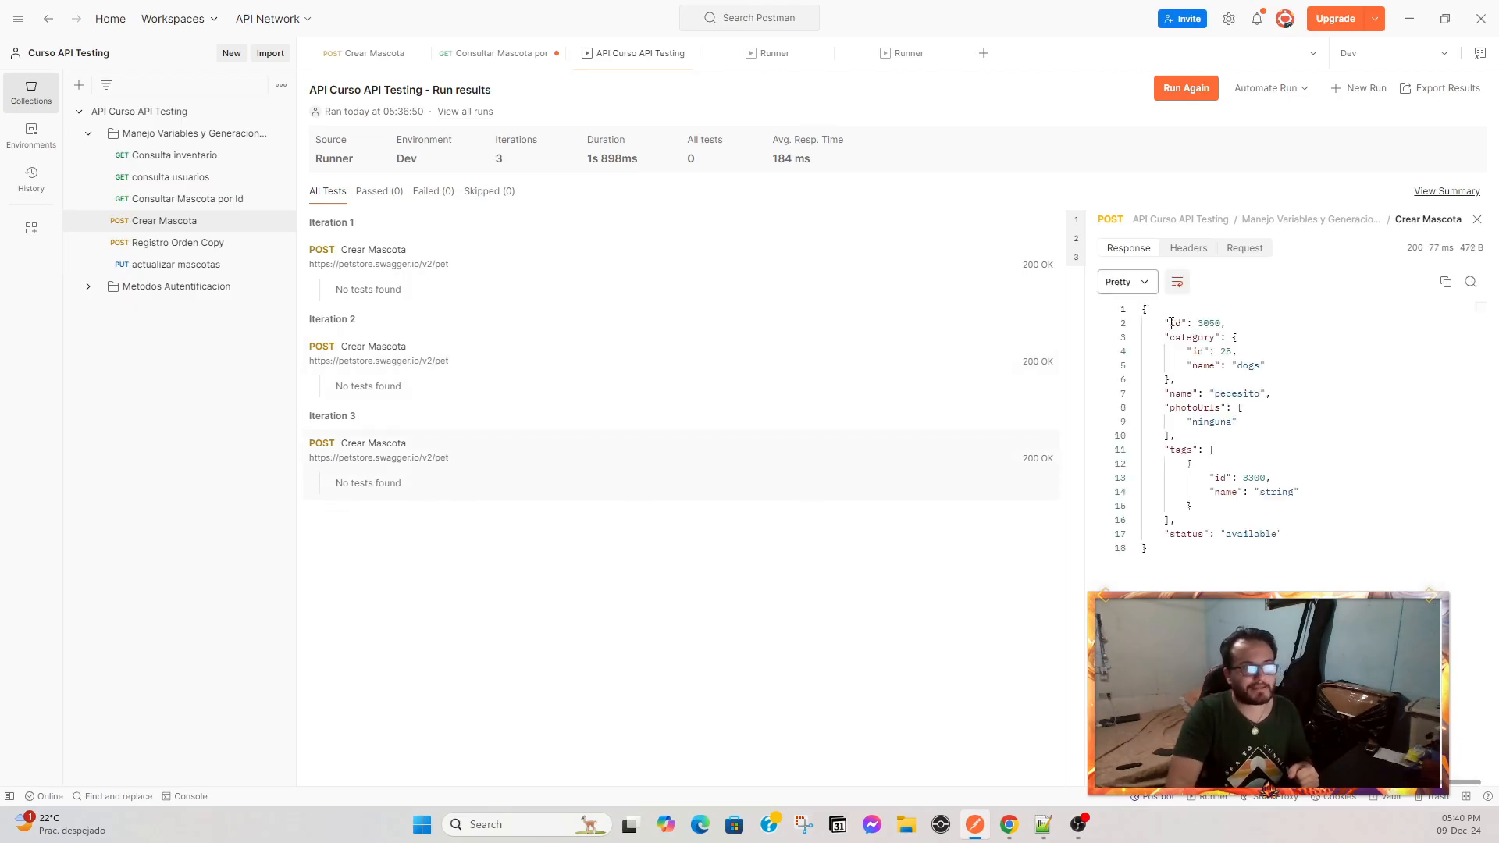
left_click_drag(1181, 323, 1261, 328)
left_click_drag(1213, 477, 1271, 478)
left_click_drag(1171, 394, 1284, 397)
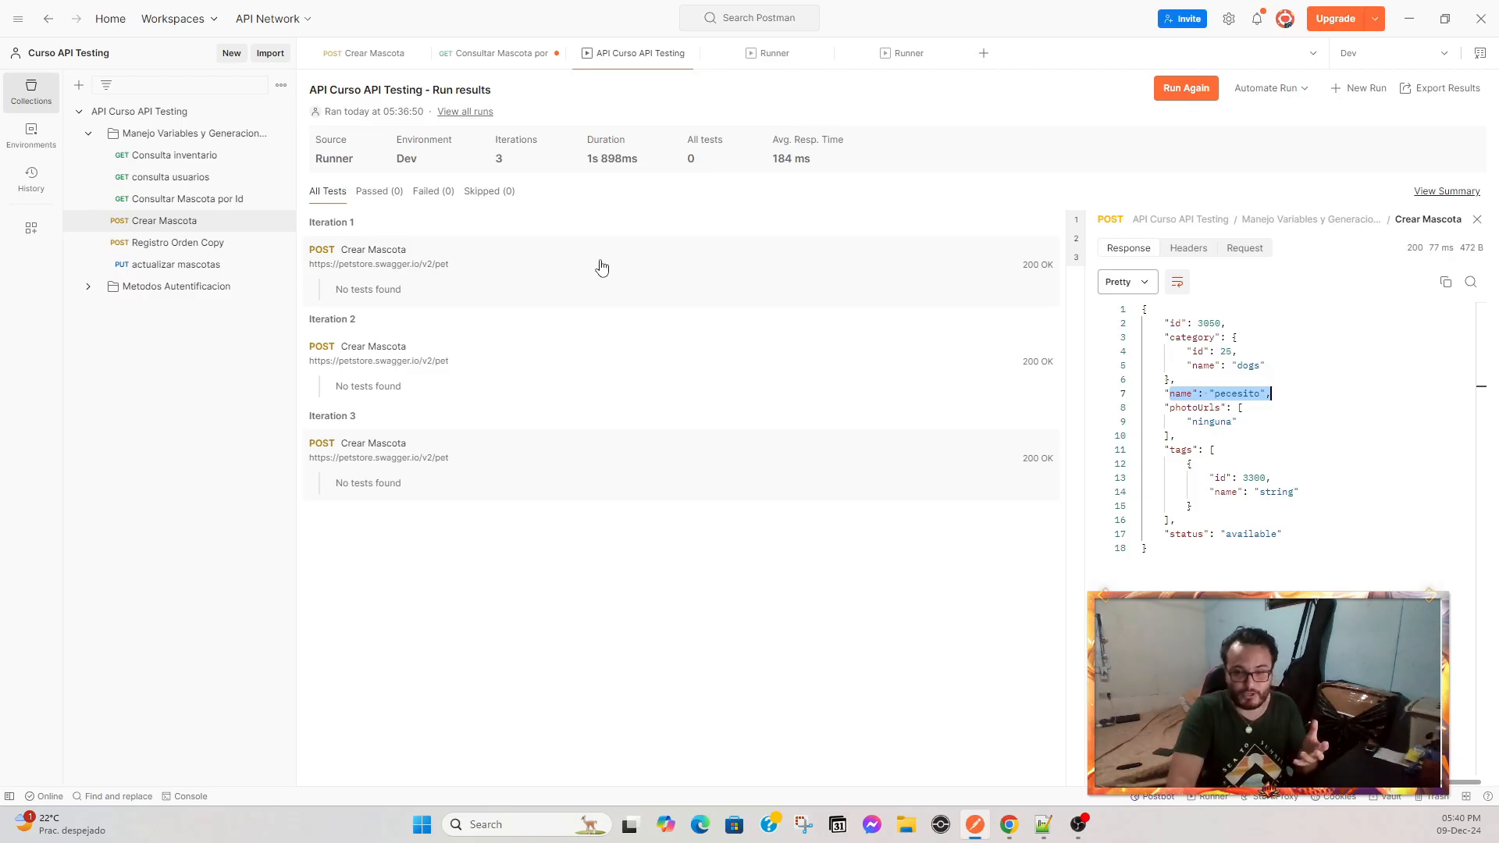
Review the Consultar Mascota por Id request's body and pre-request and post-response scripts, then save the request.
left_click(469, 55)
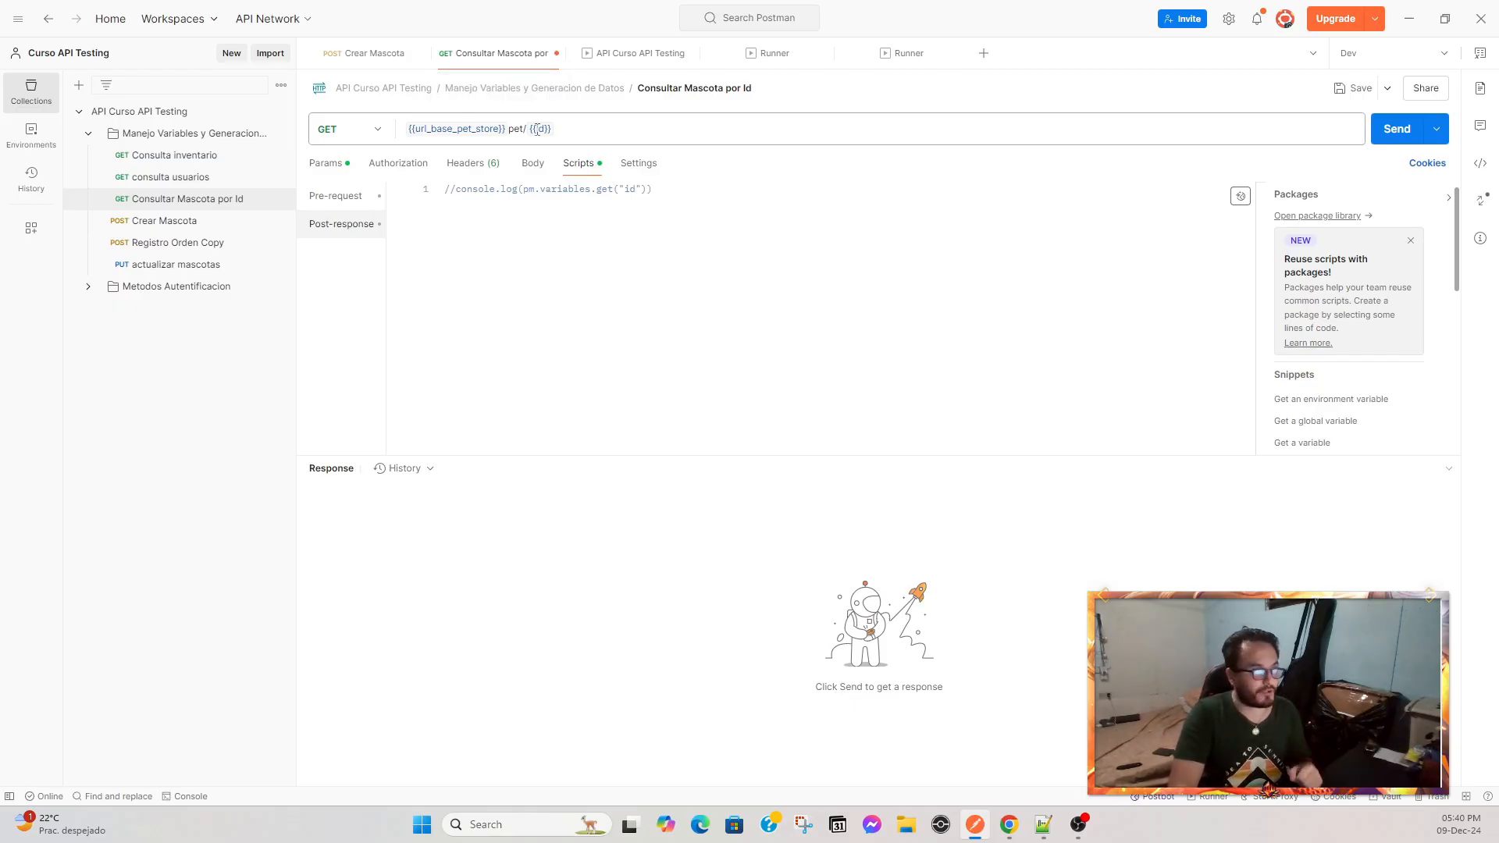
left_click(533, 163)
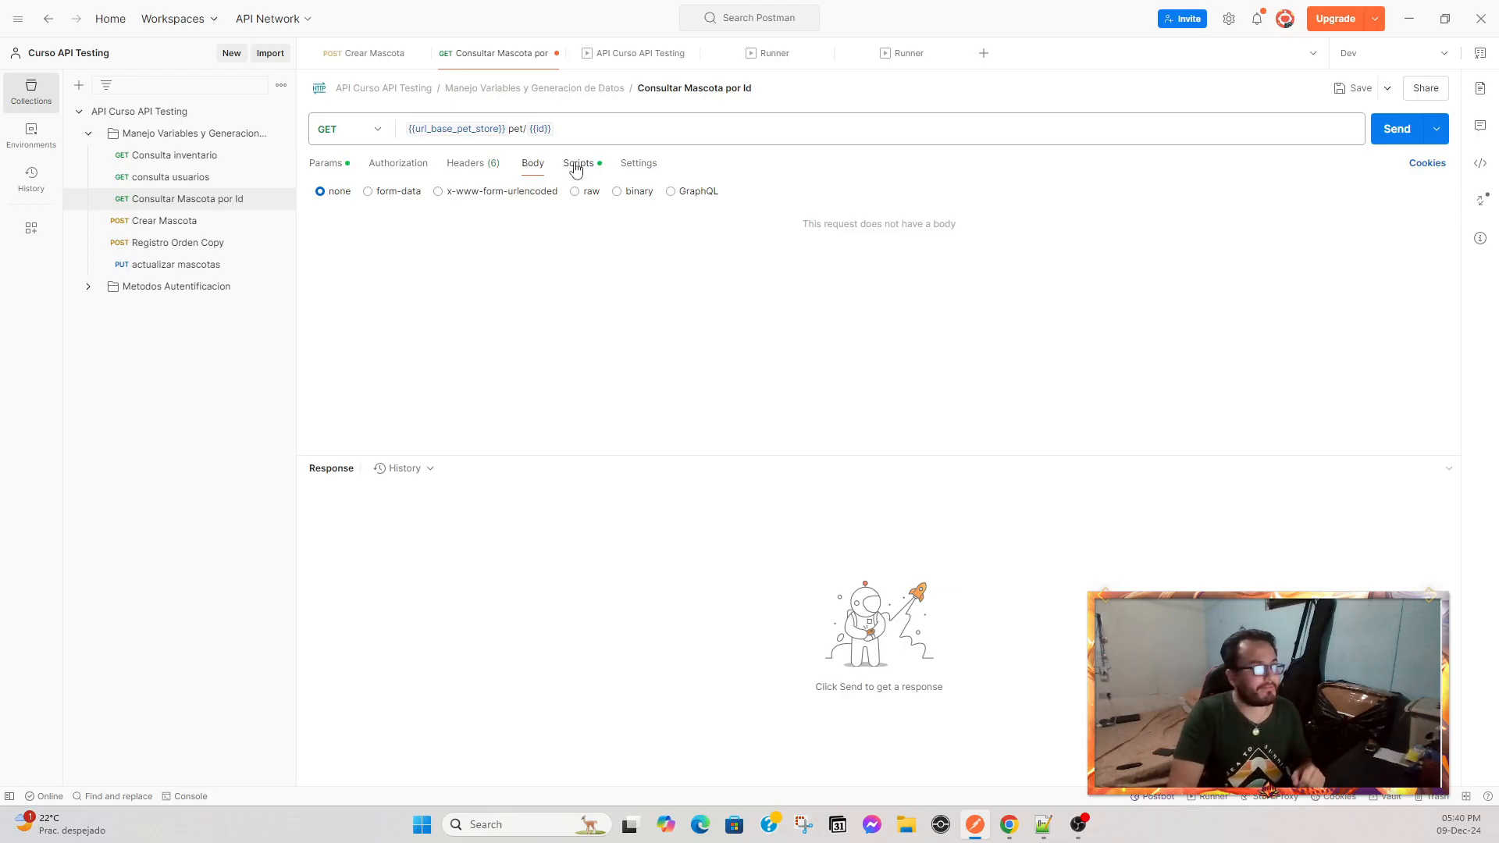
left_click(578, 163)
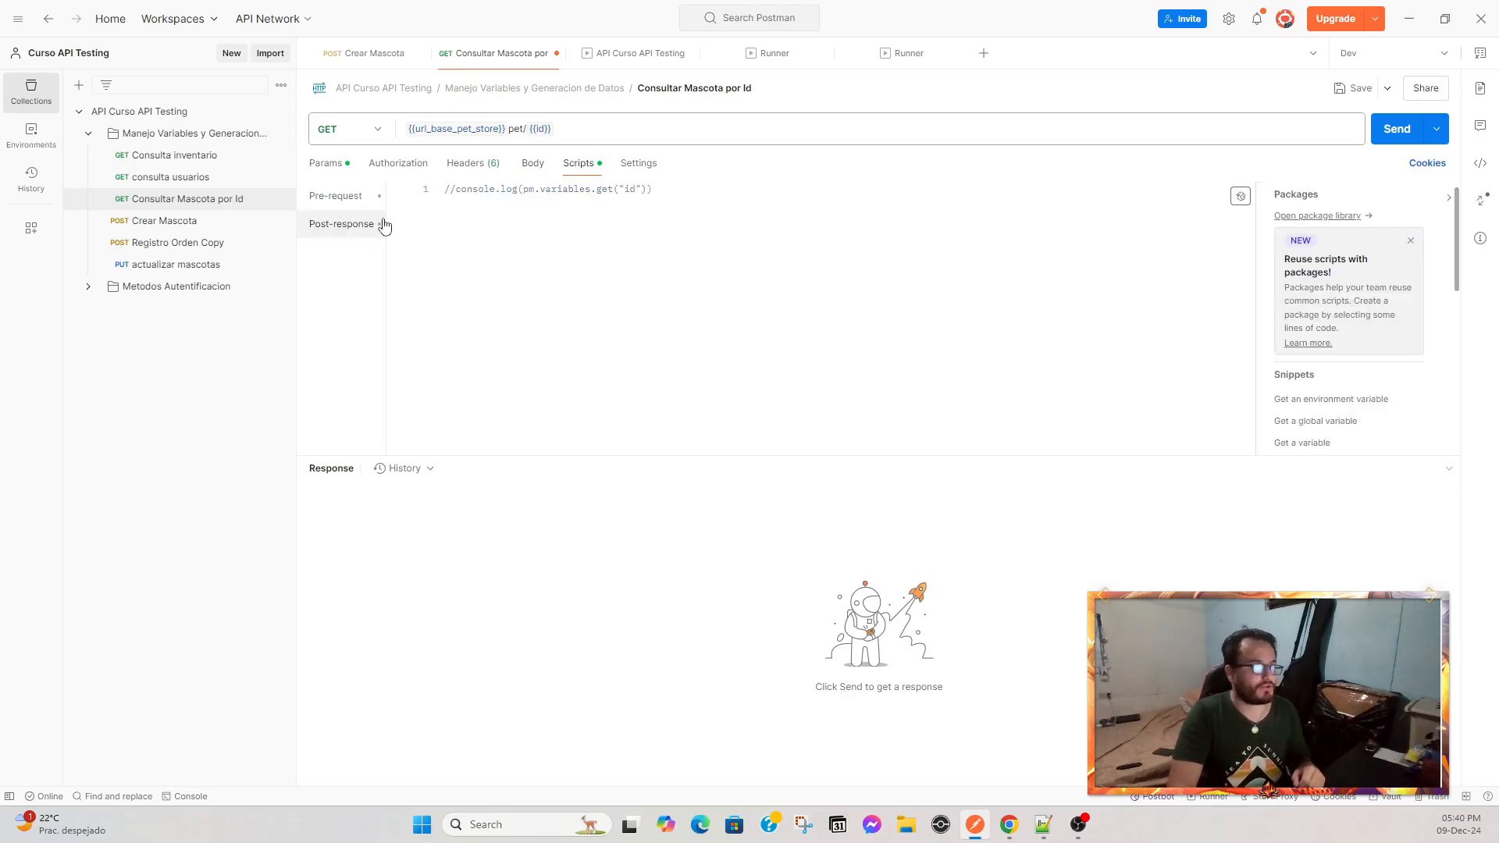
left_click(335, 197)
left_click_drag(719, 241, 461, 188)
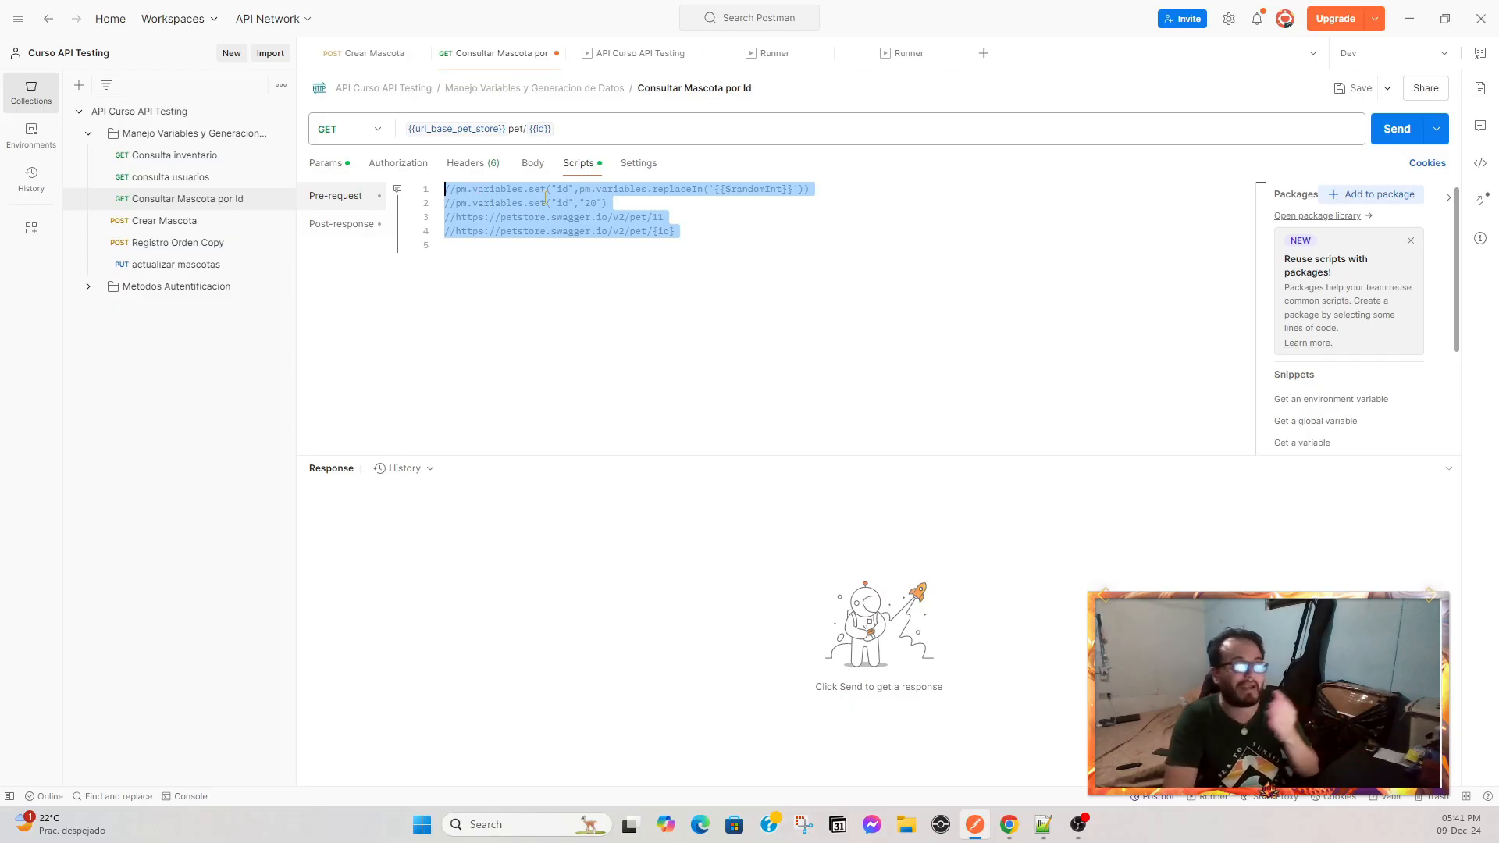
left_click(337, 224)
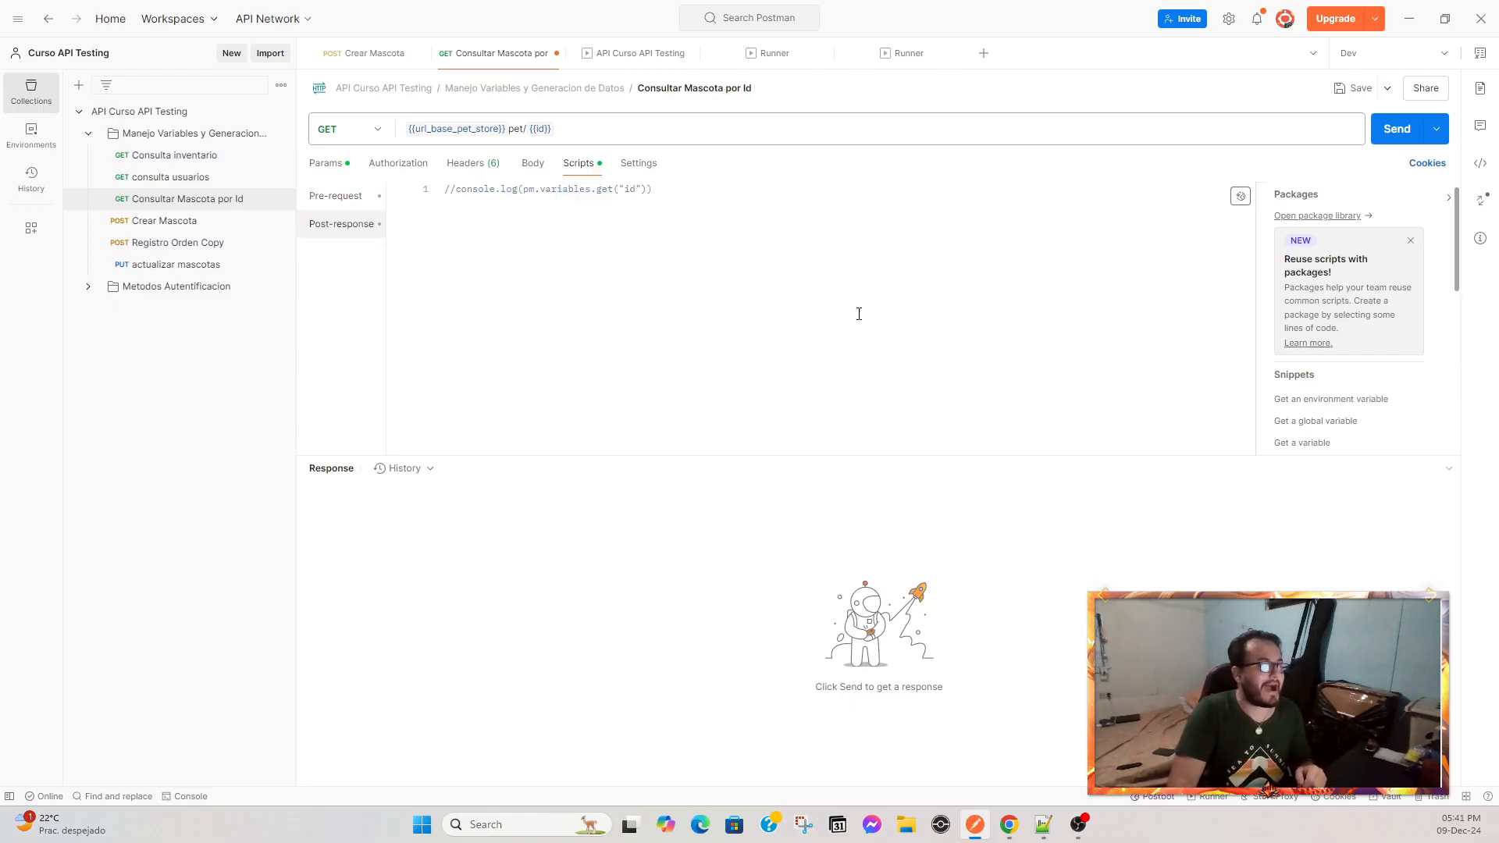
left_click(451, 189, "shift")
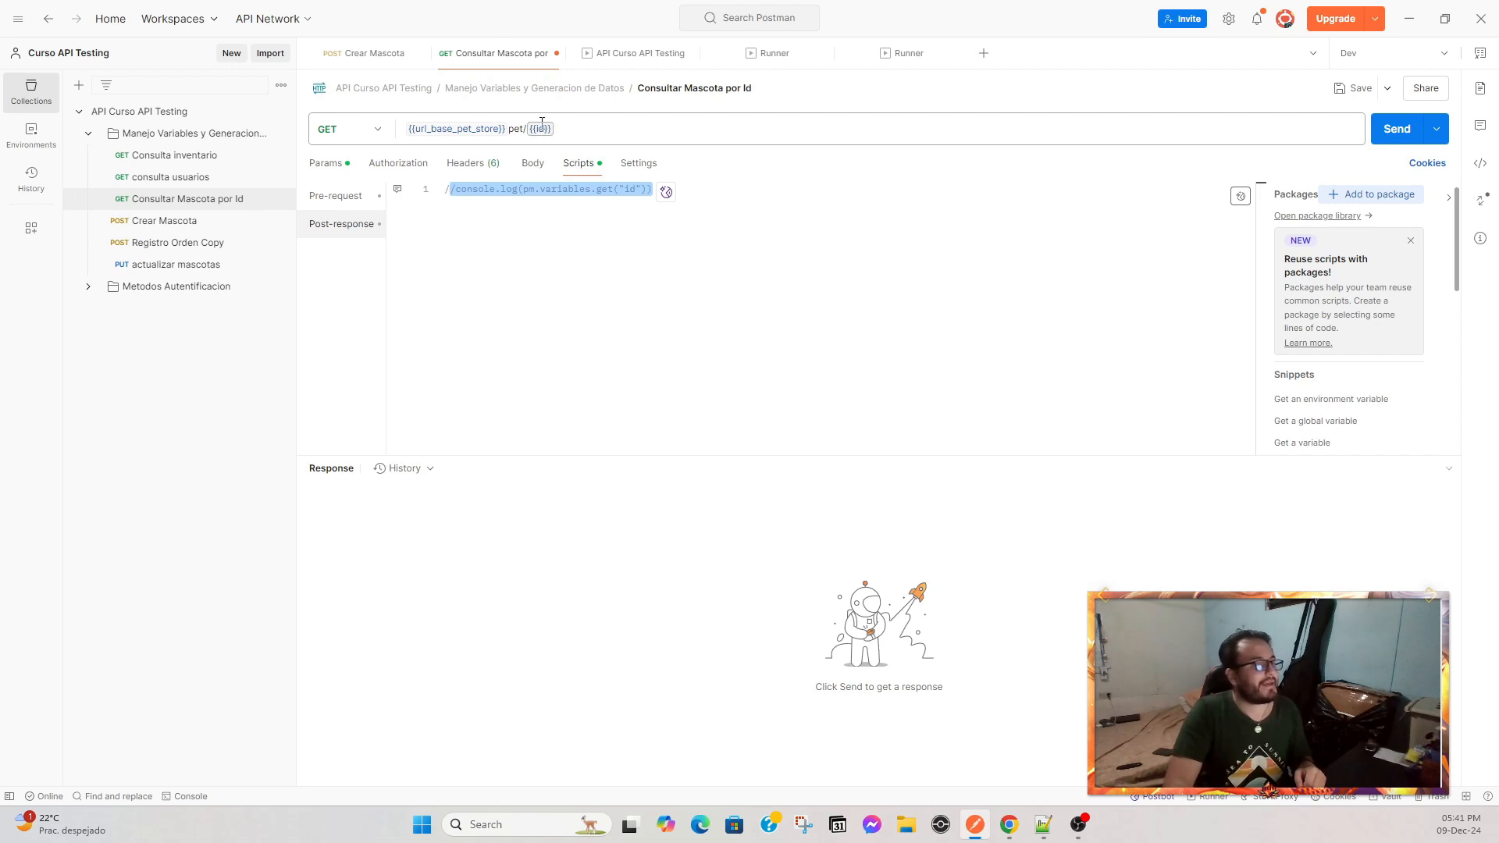
mouse_move(541, 125)
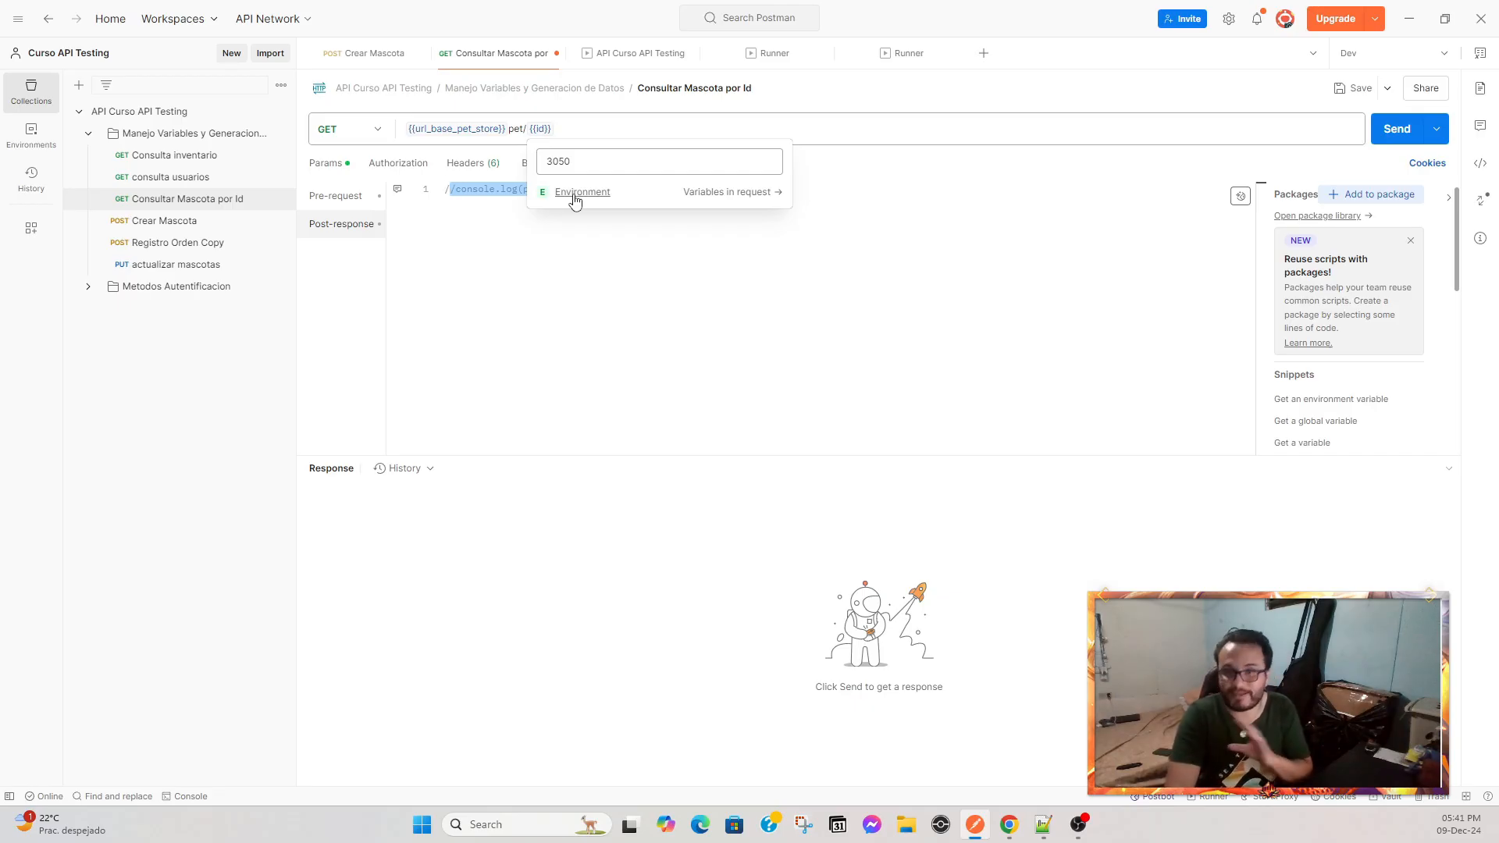
left_click(1355, 88)
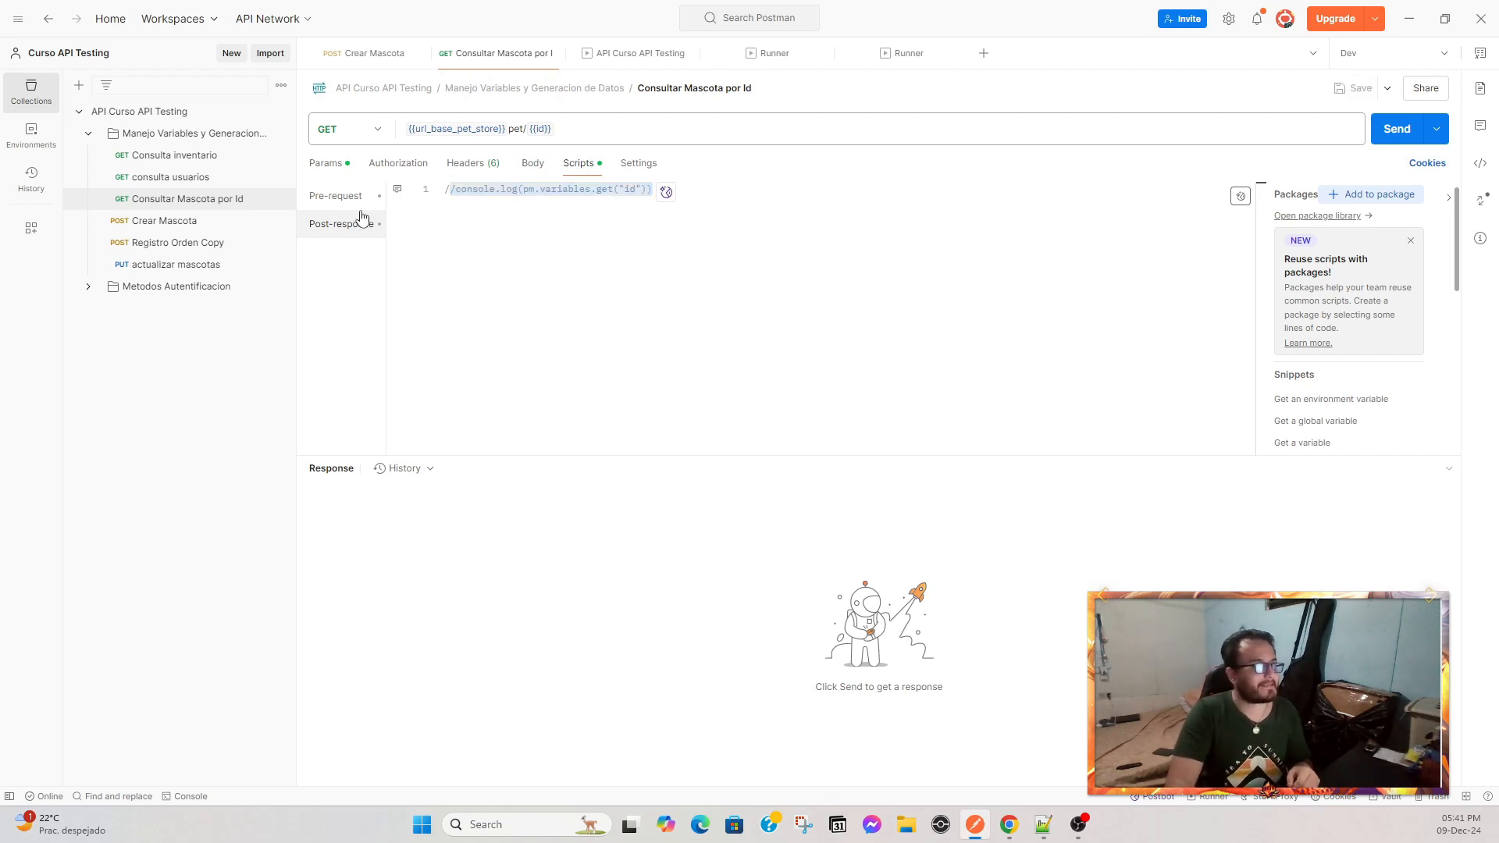
In the Runner with only Consultar Mascota por Id selected, load the data file Datos llamados API - consulta mascotas.csv.
left_click(920, 63)
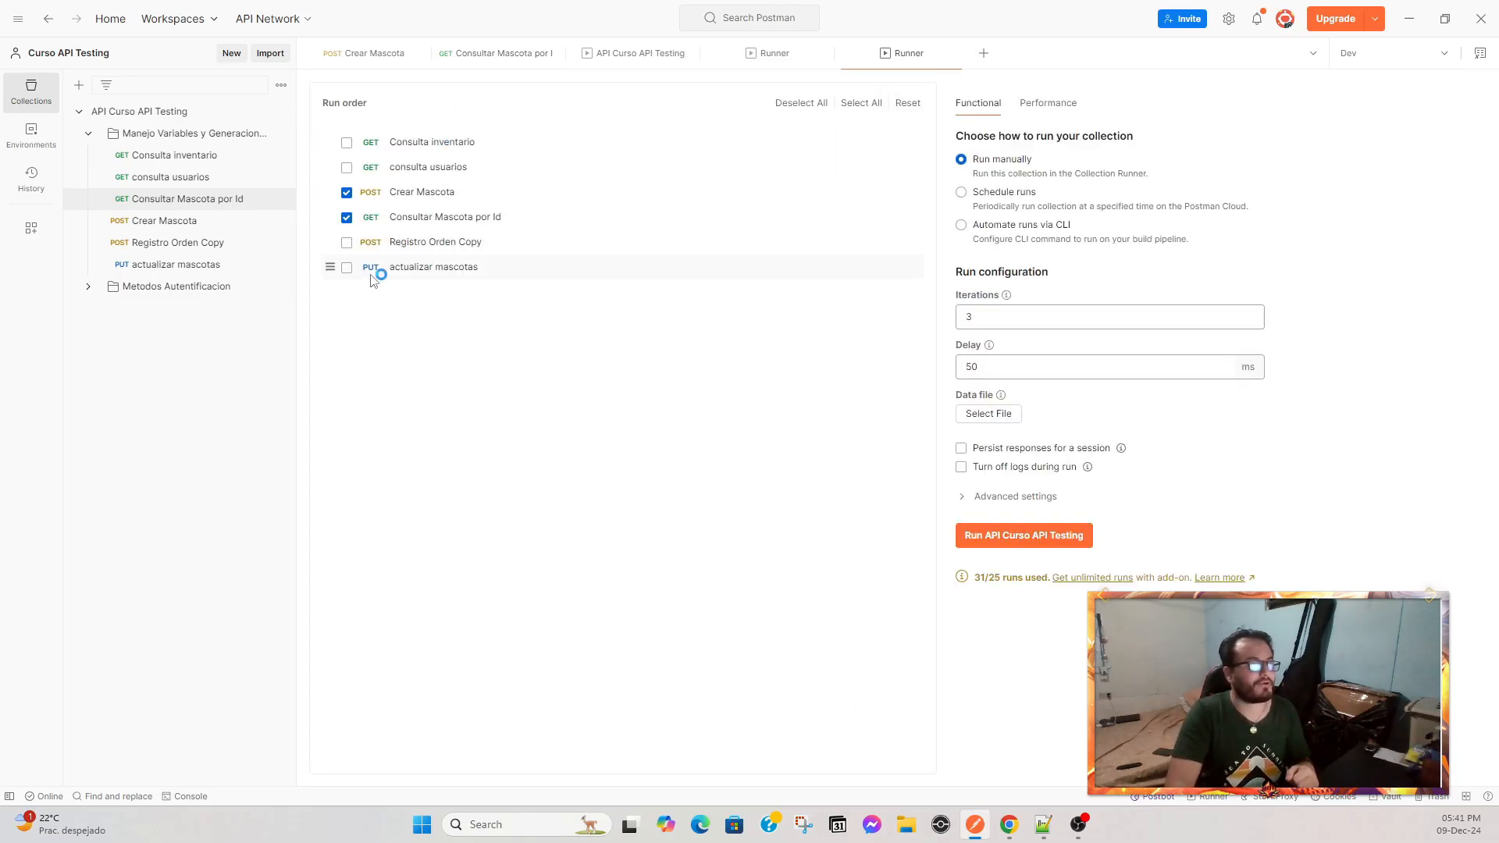
left_click(771, 54)
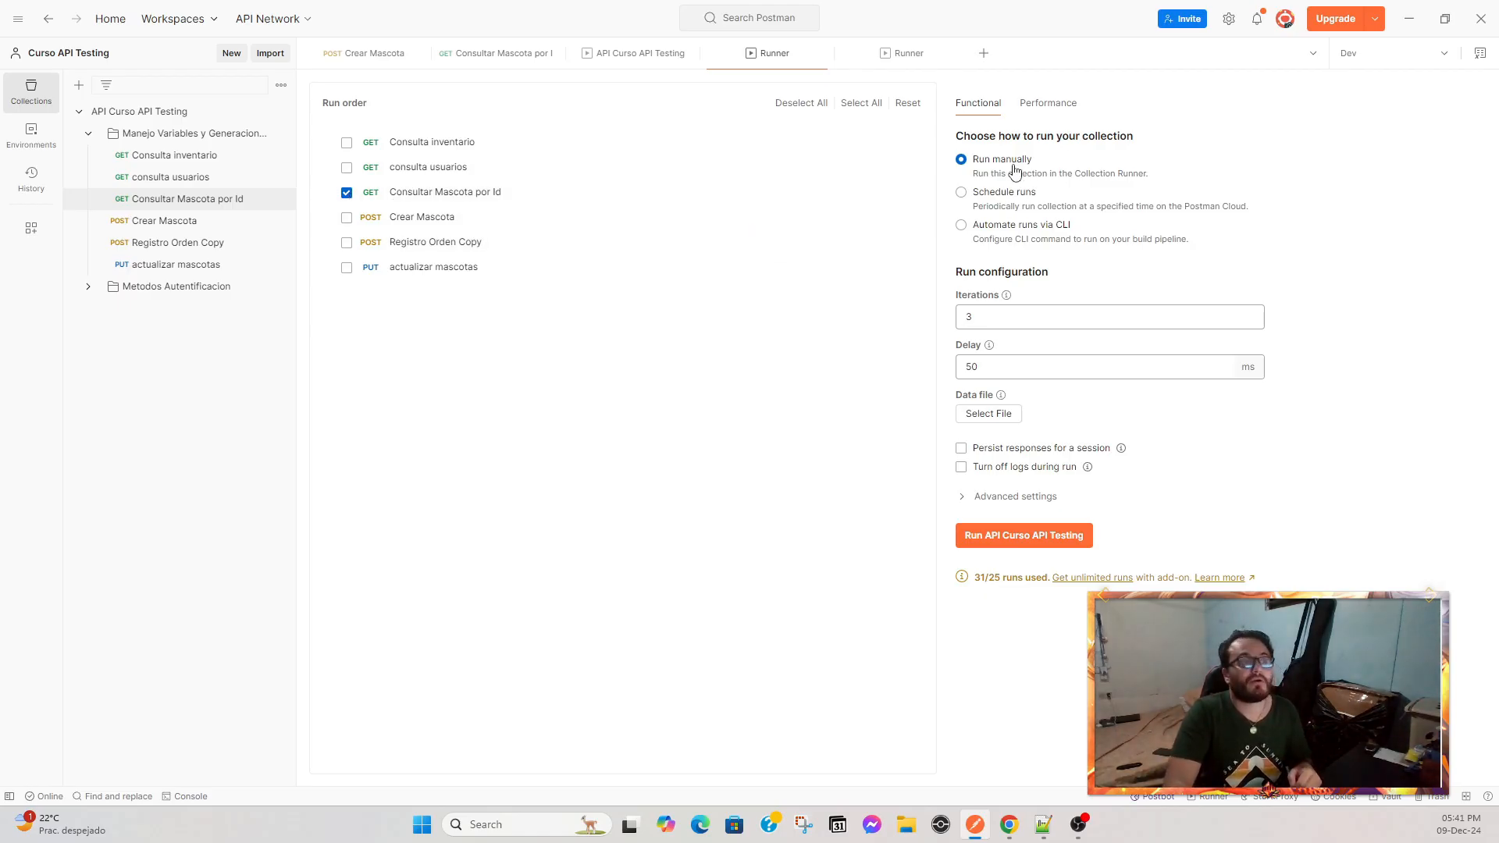
double_click(989, 320)
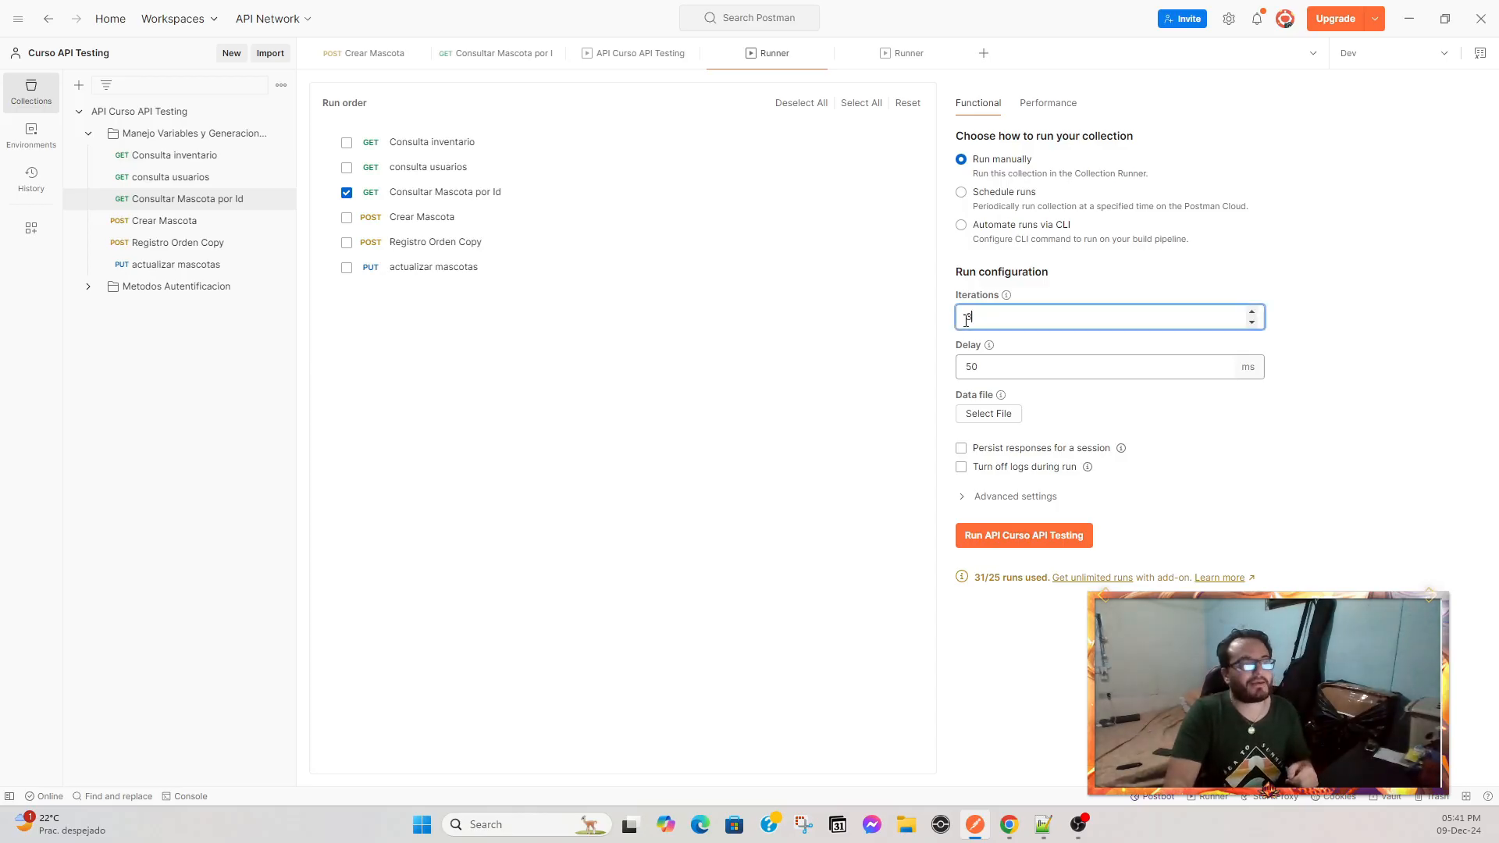
key("Tab")
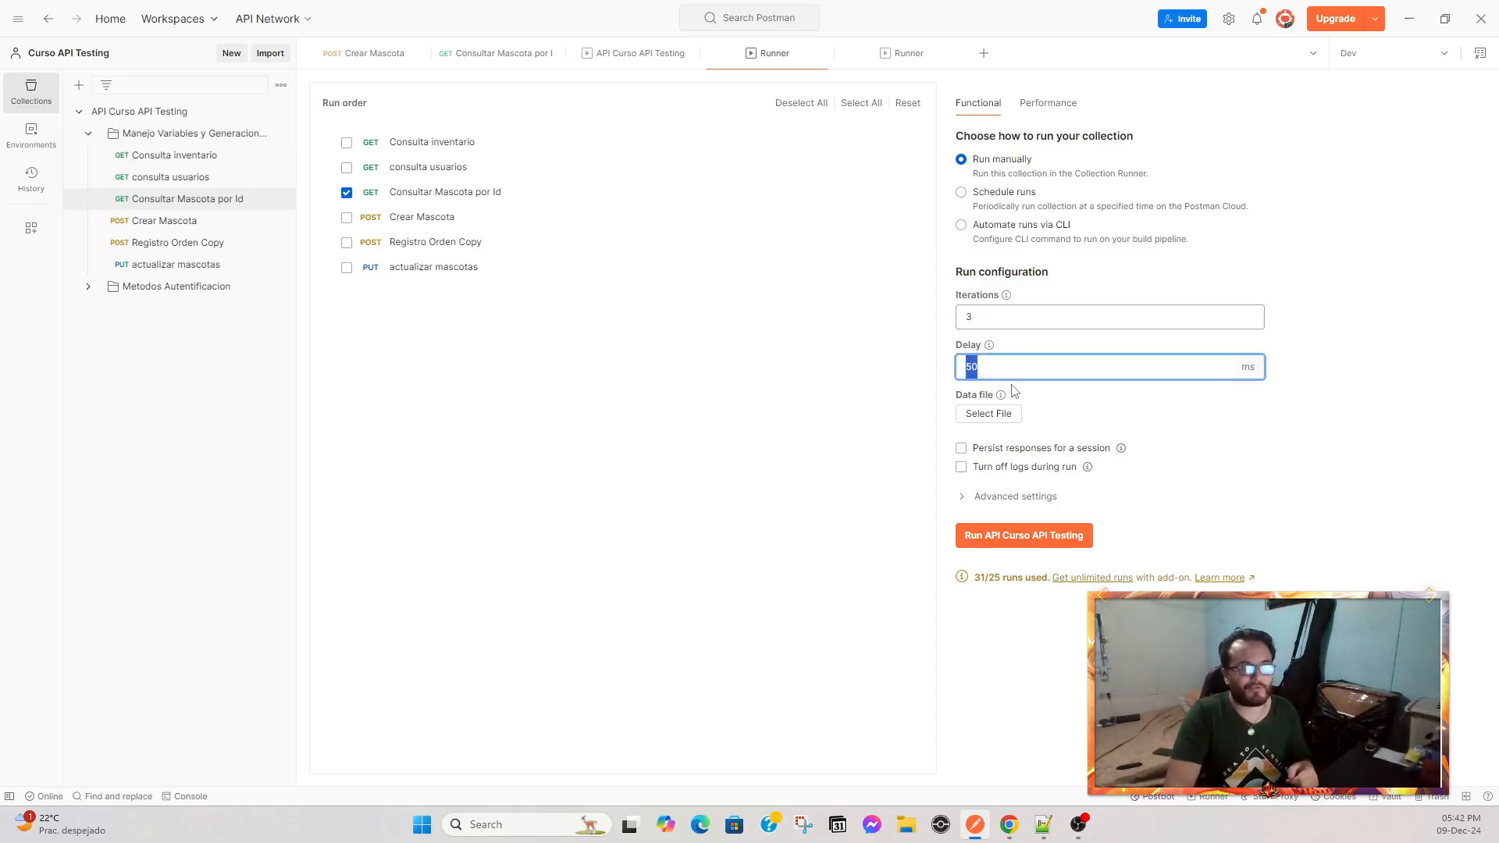
left_click(998, 424)
scroll(549, 312, "down", 2)
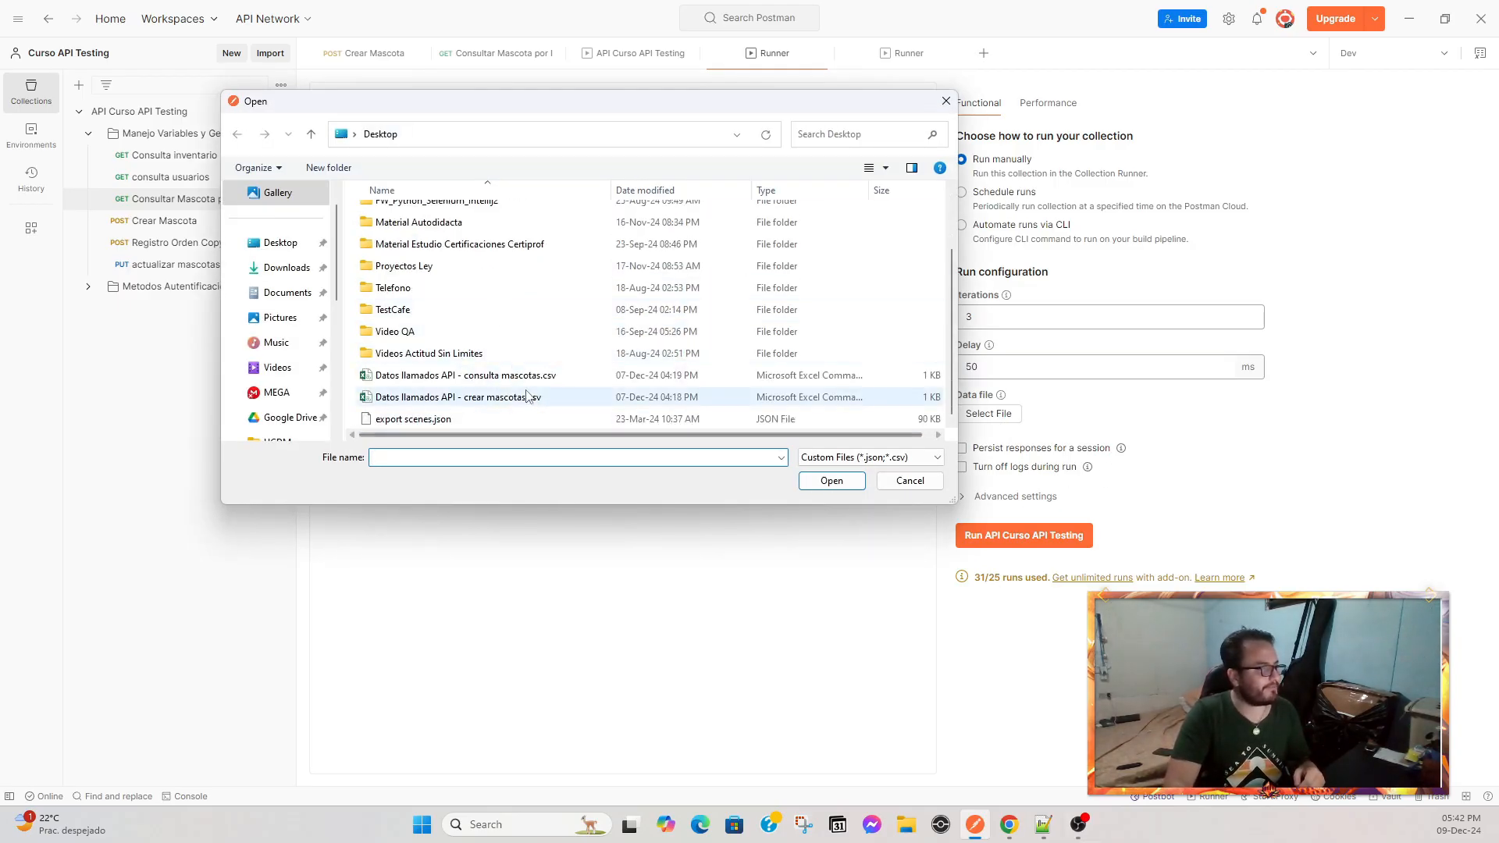
left_click(509, 377)
left_click(832, 480)
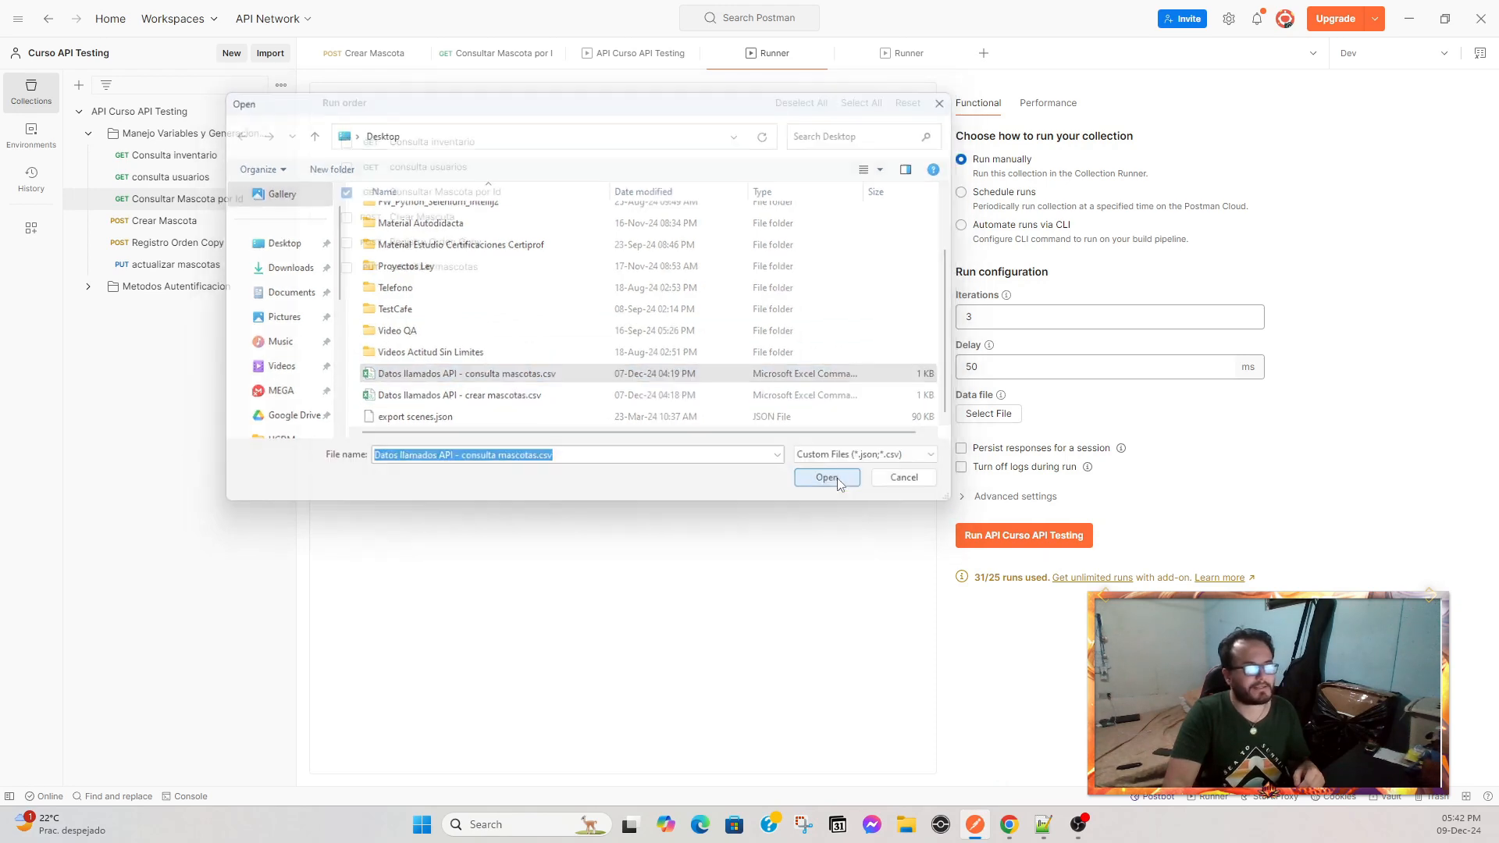
Preview the file's id data, then enable Persist responses for a session and run the collection.
left_click(1027, 466)
left_click(1026, 465)
left_click(1198, 465)
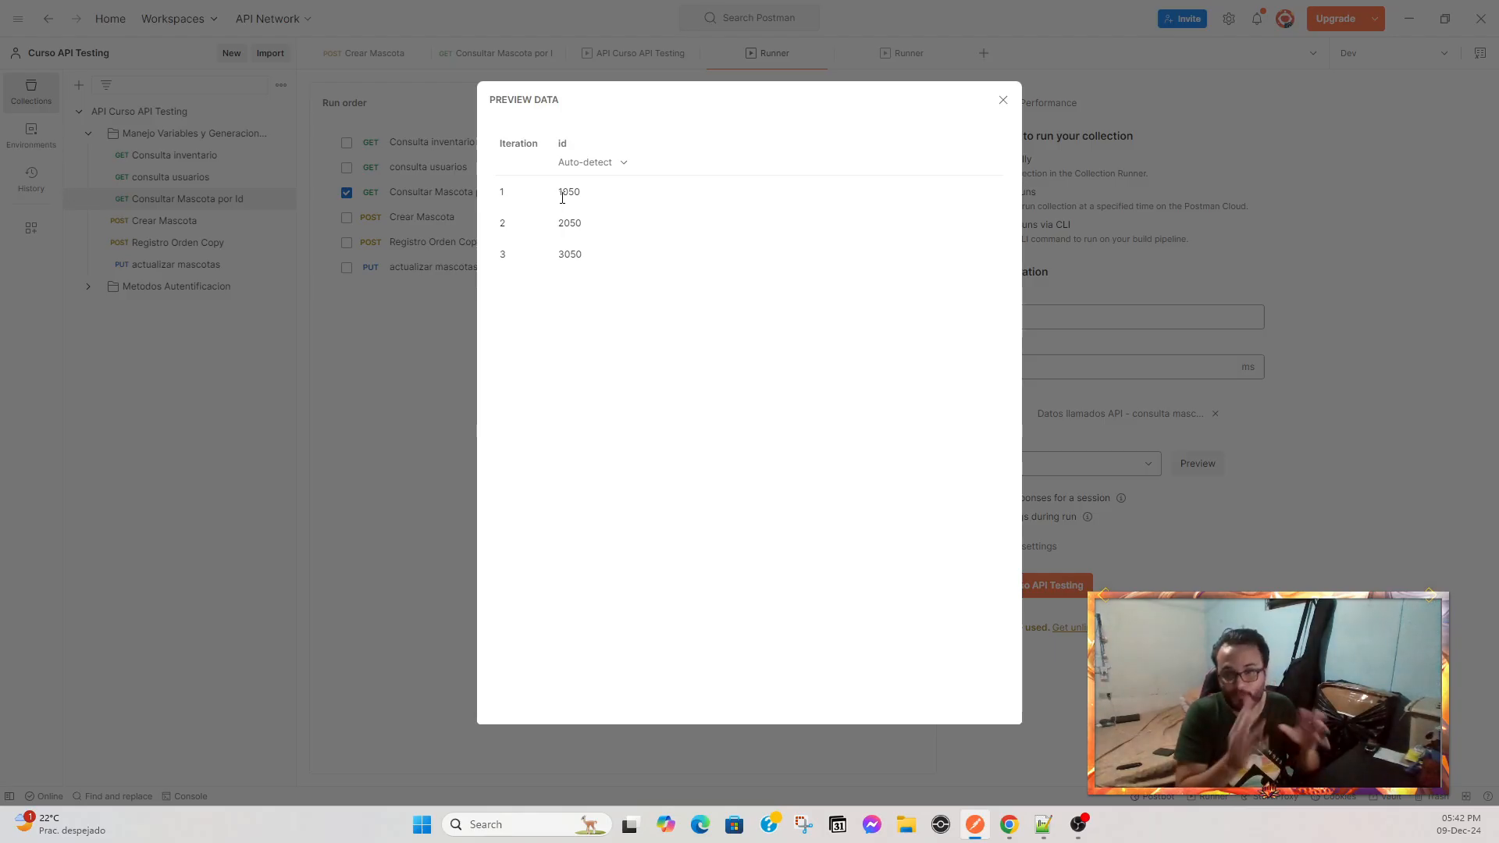
left_click(1003, 100)
left_click(975, 500)
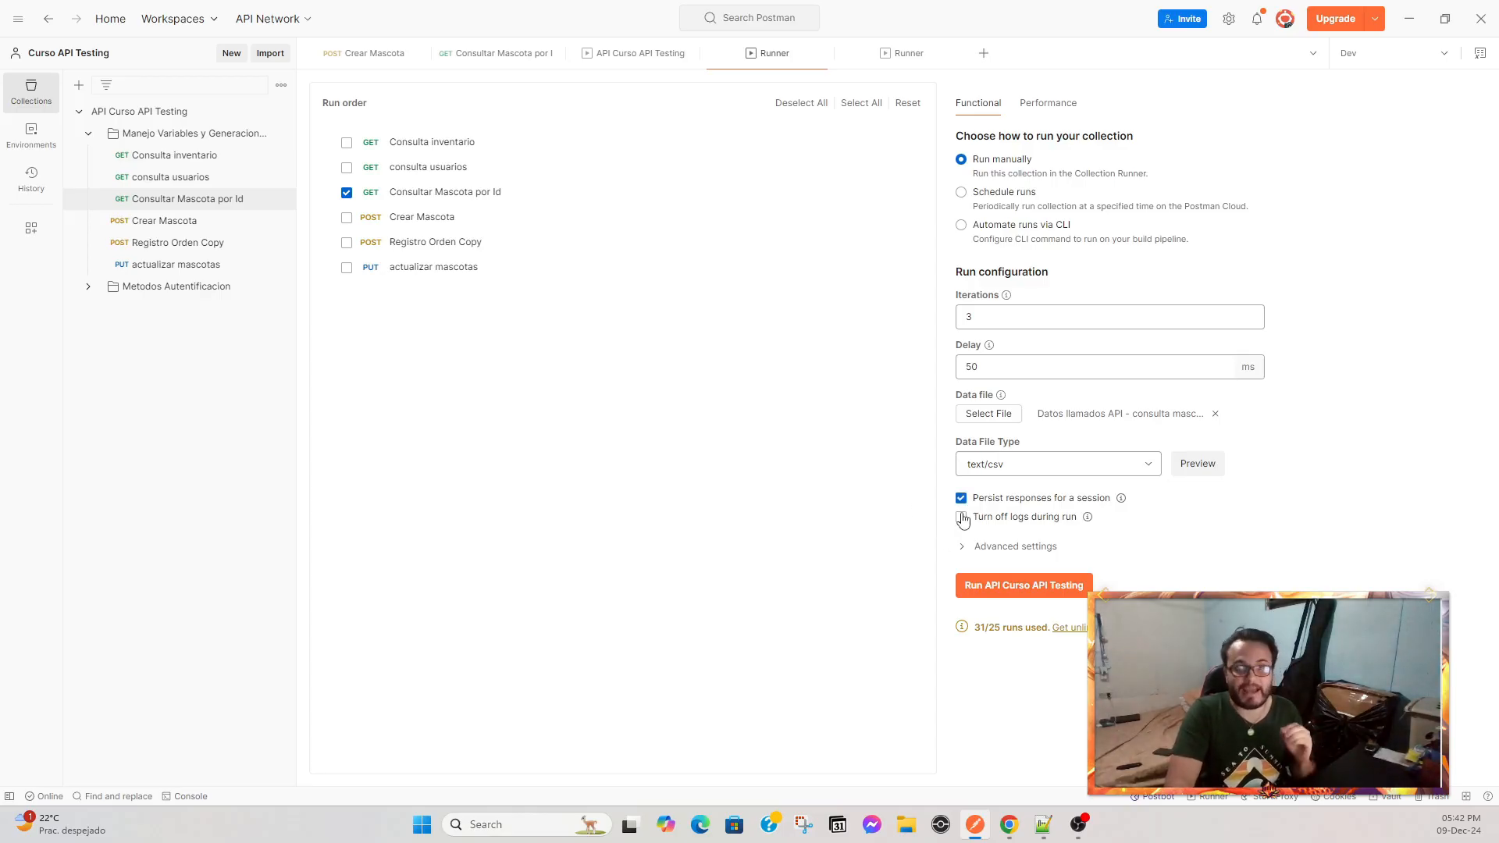
left_click(1023, 587)
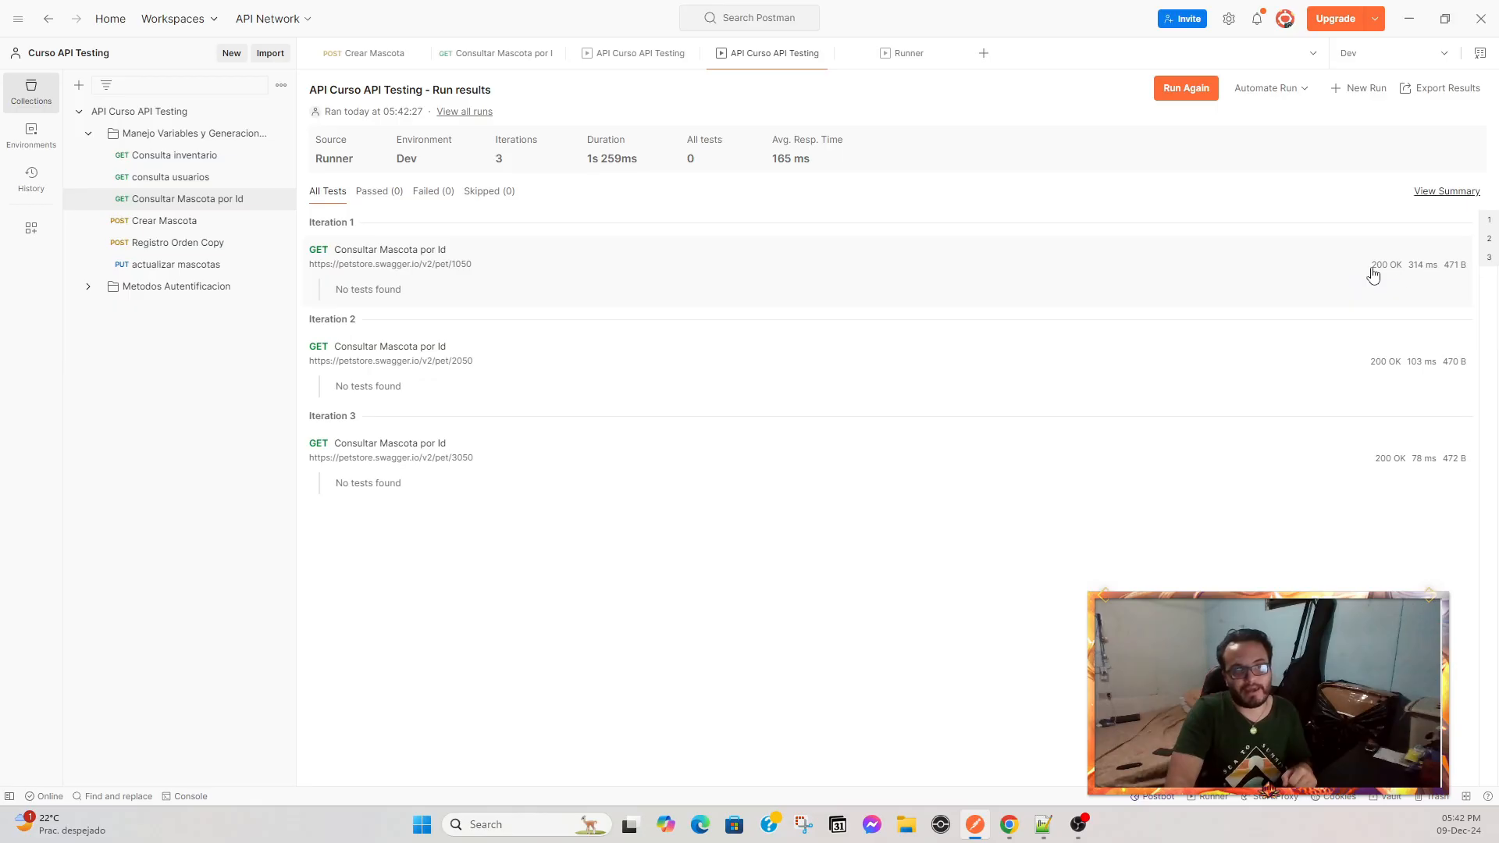
Open the first Consultar Mascota por Id iteration's response and examine its id, name and tag id.
left_click(1423, 277)
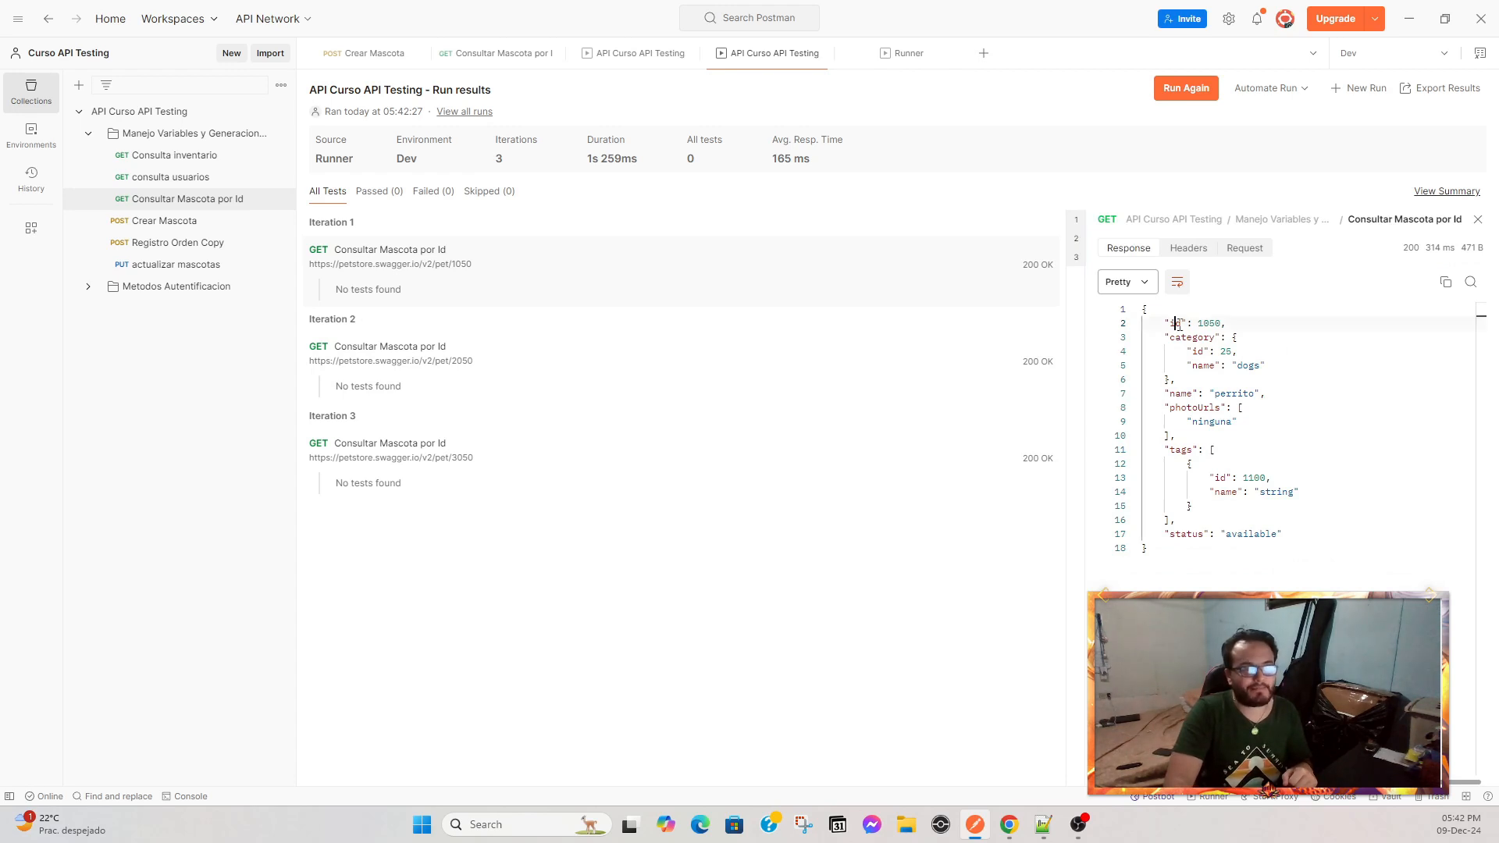
left_click_drag(1175, 322, 1321, 559)
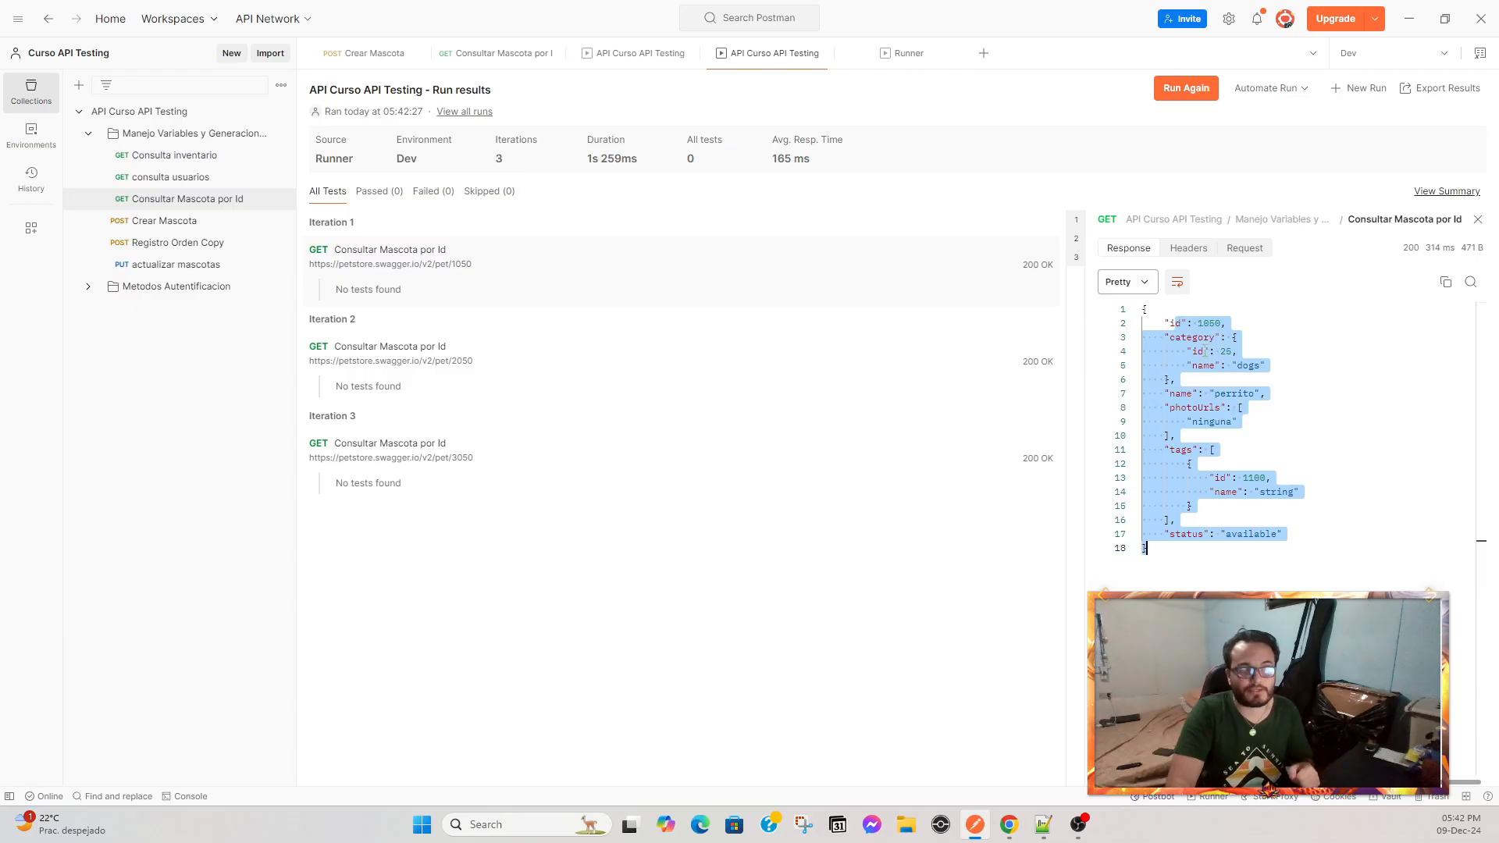
left_click_drag(1181, 322, 1215, 337)
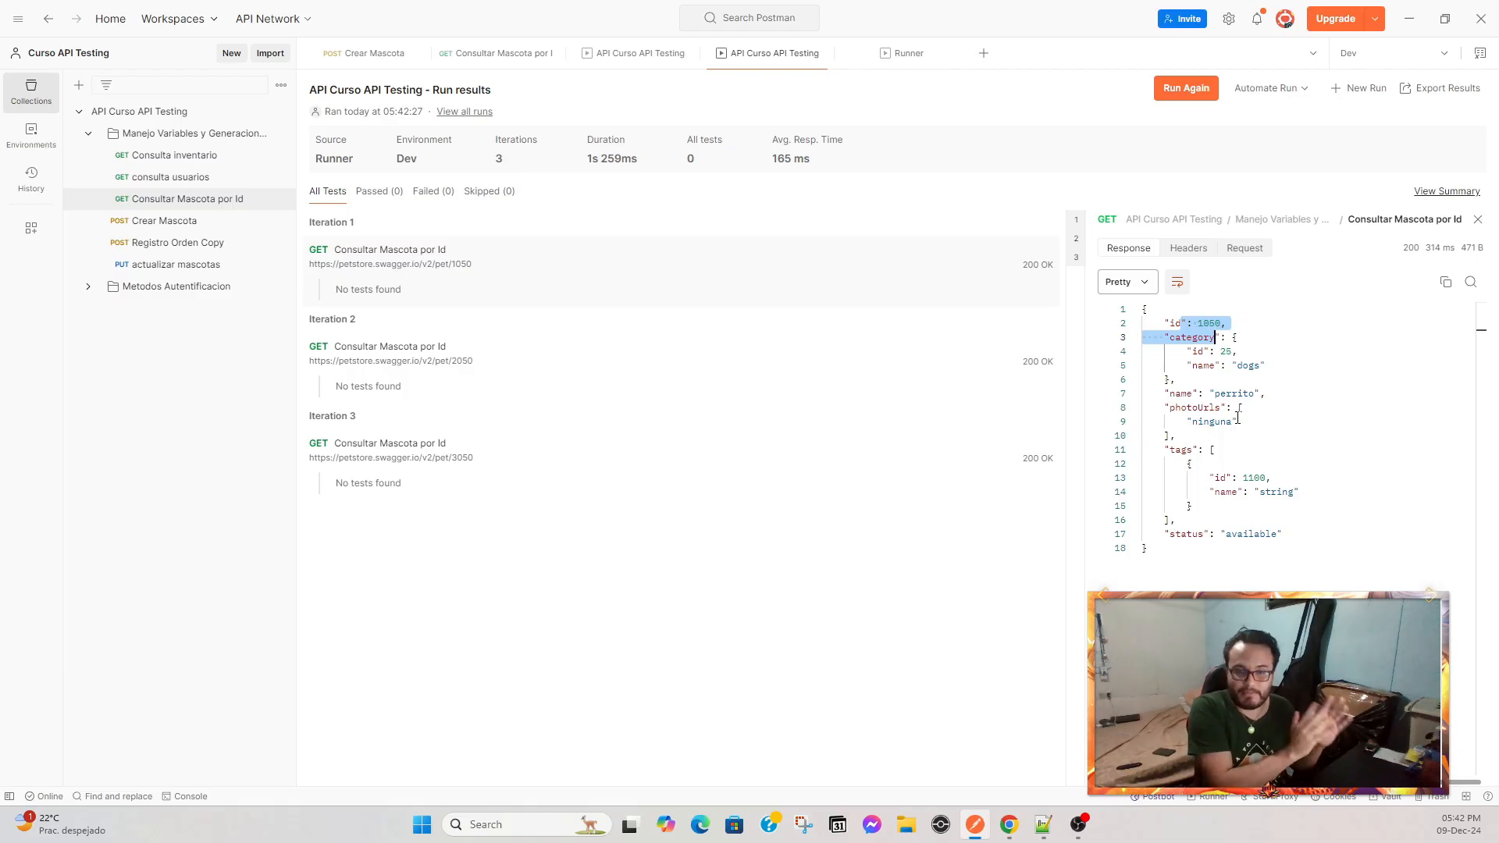
left_click(1237, 421)
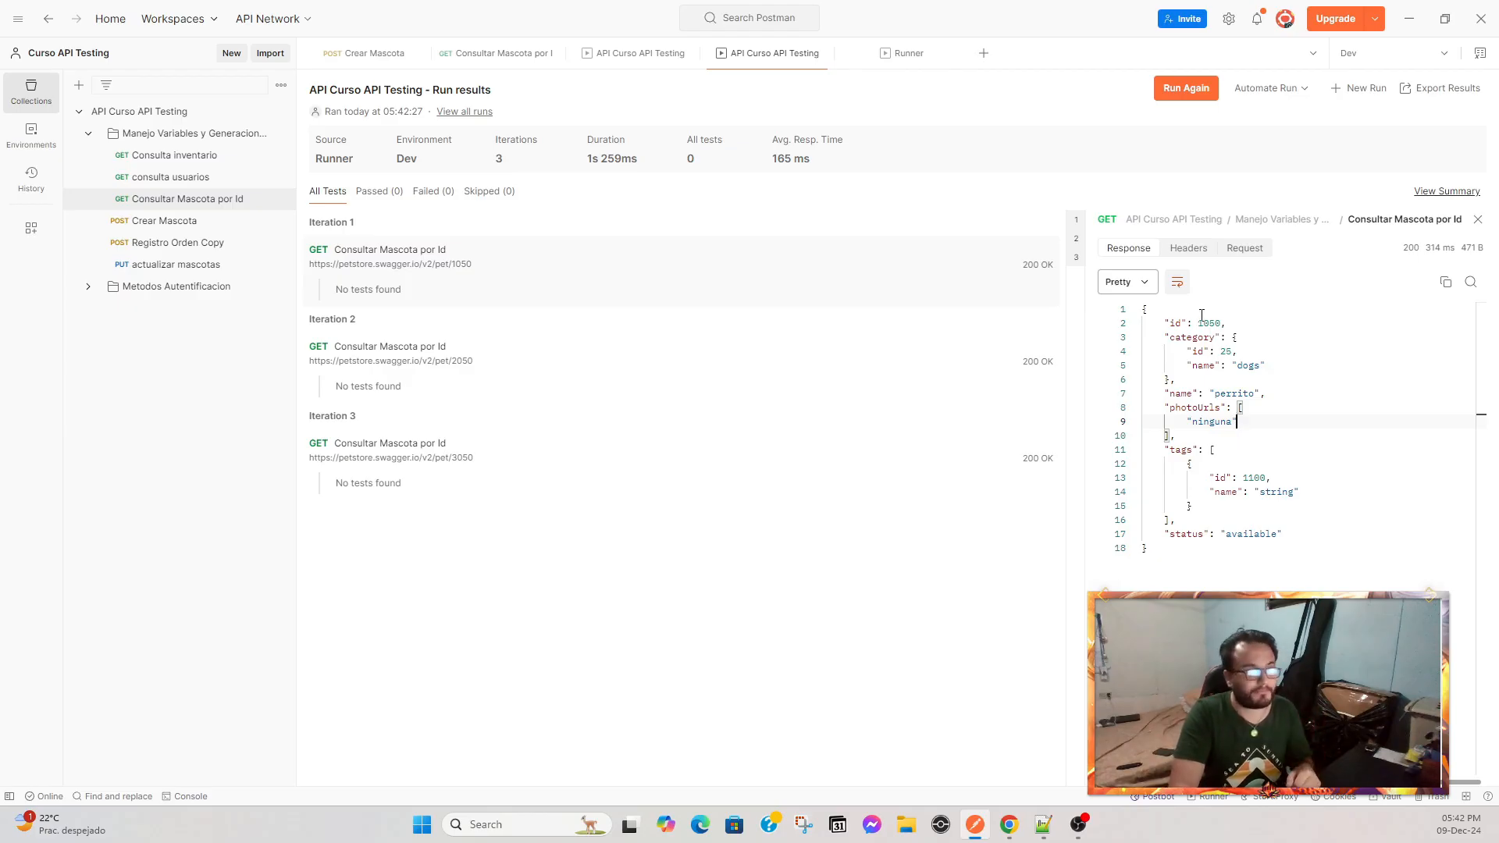
left_click_drag(1173, 323, 1235, 324)
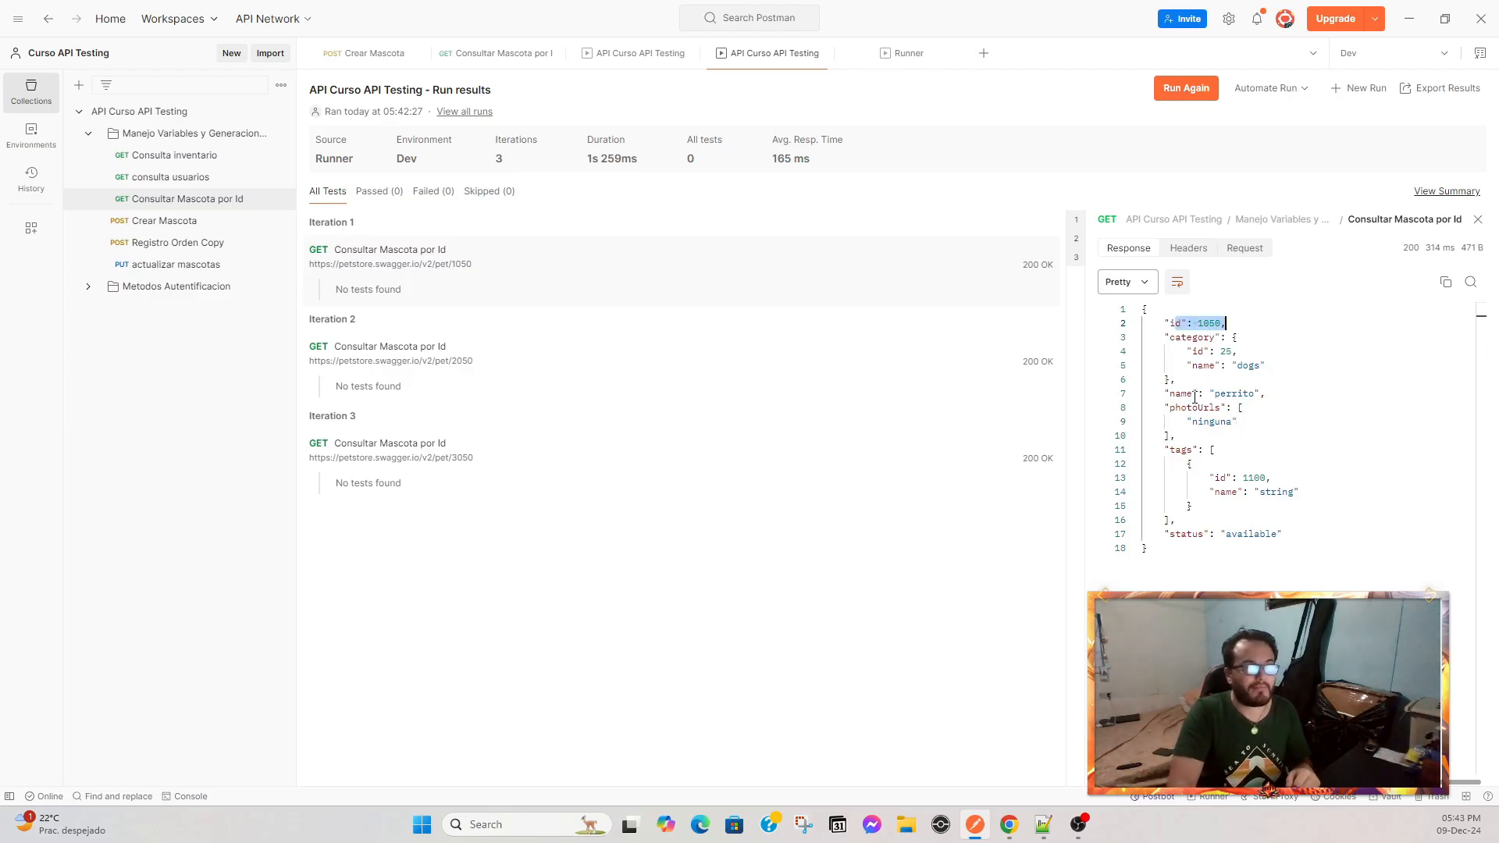
left_click_drag(1195, 396, 1256, 395)
left_click_drag(1205, 478, 1273, 477)
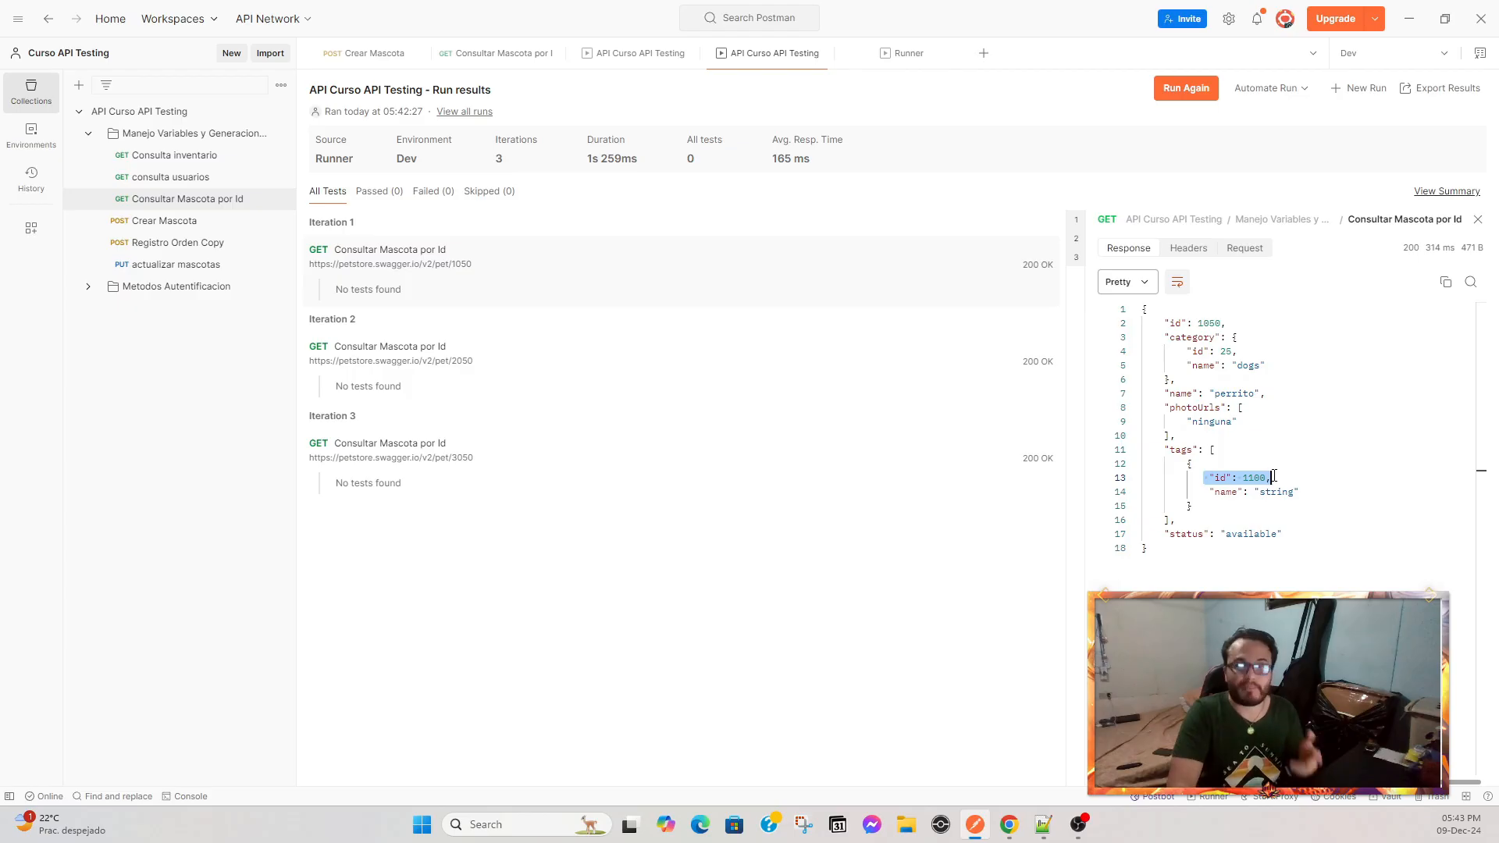
Inspect the second and third Consultar Mascota por Id iterations' responses for id, name and tag id.
left_click(432, 374)
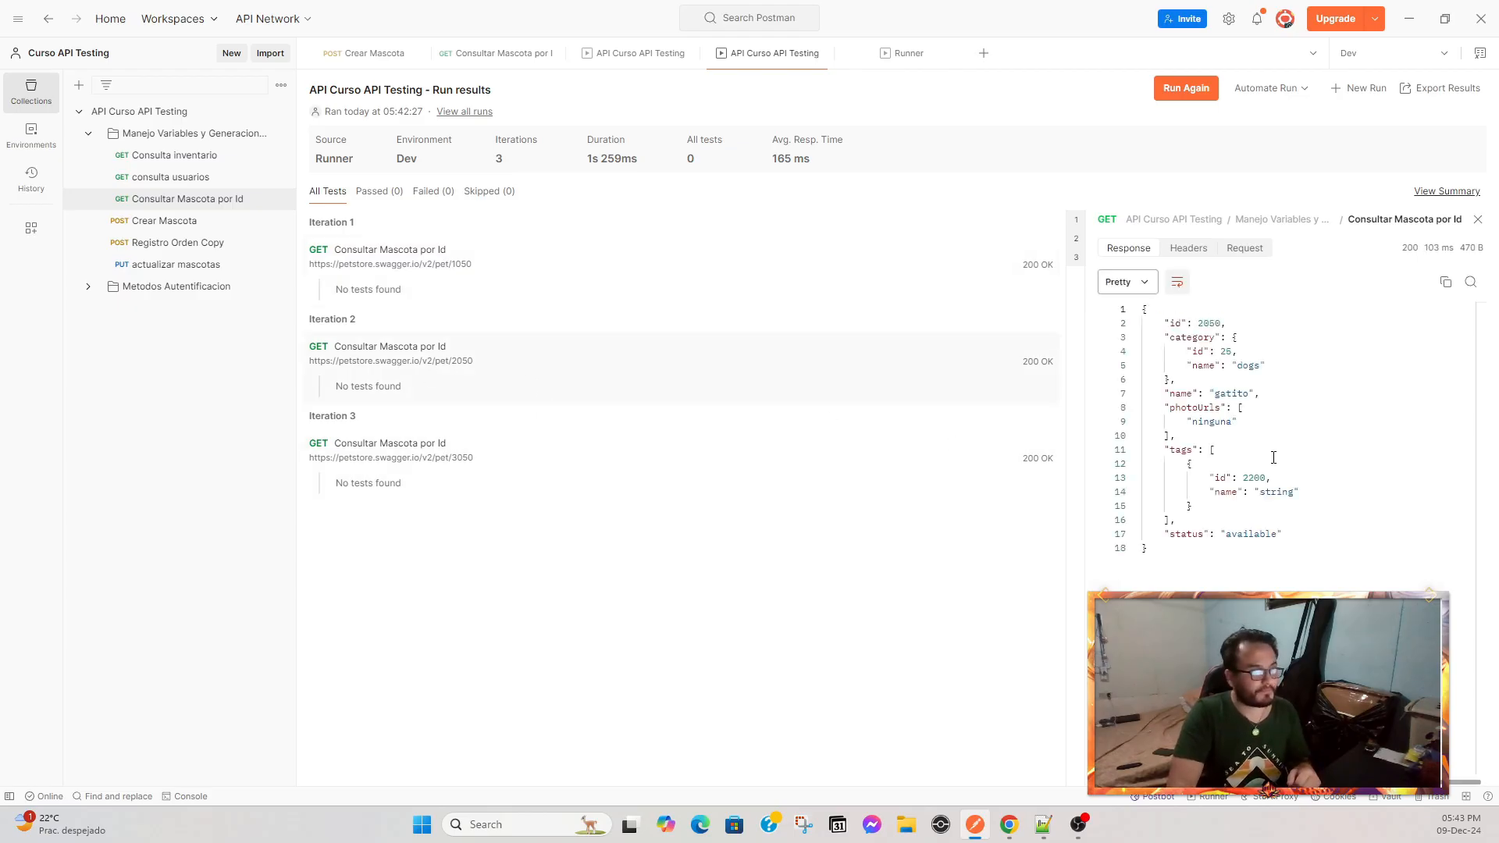
left_click_drag(1180, 324, 1254, 395)
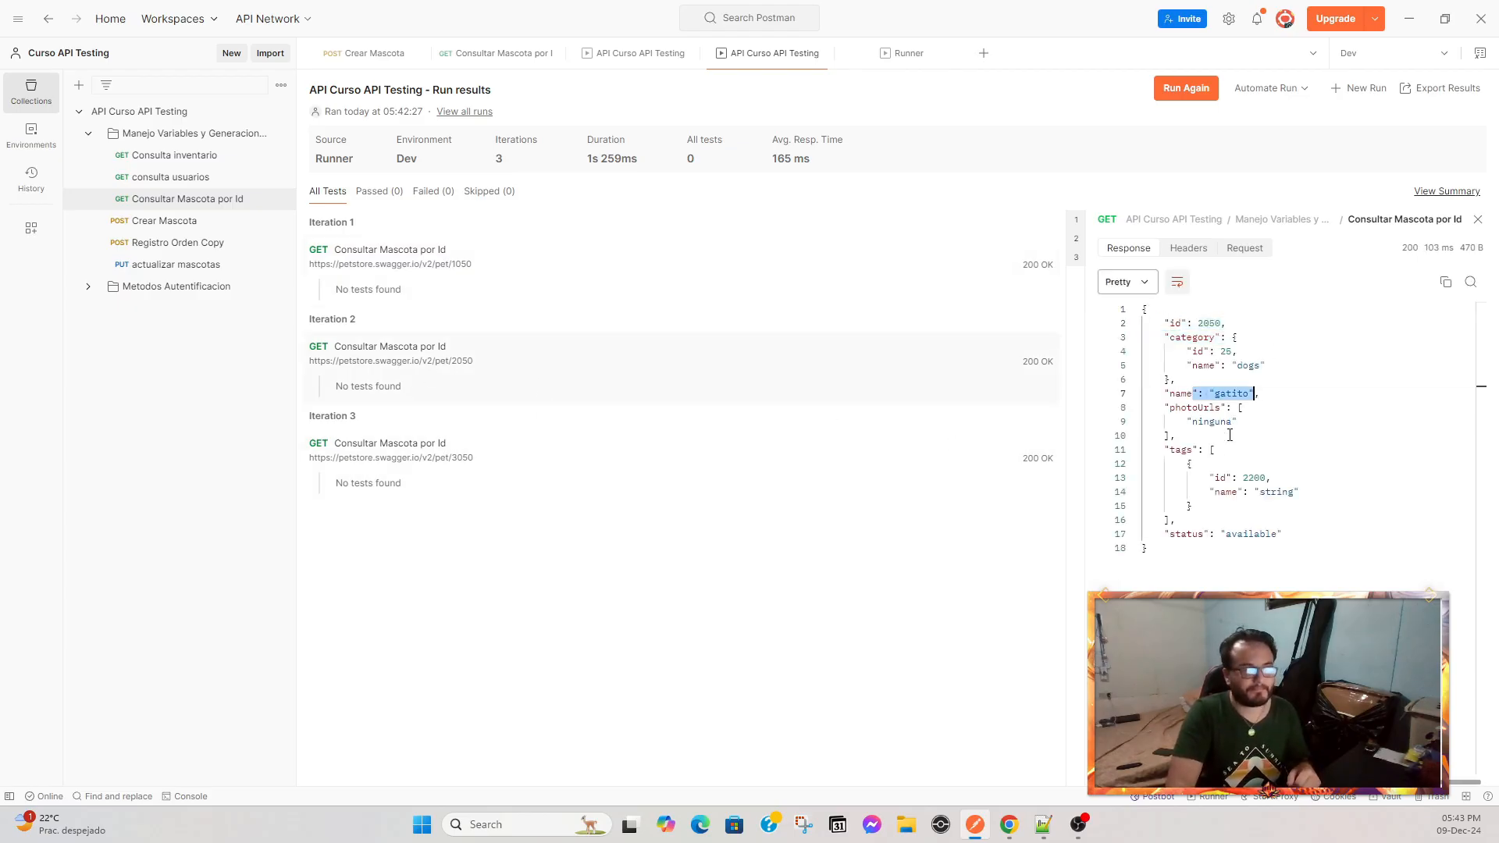
left_click_drag(1226, 478, 1266, 478)
left_click(458, 468)
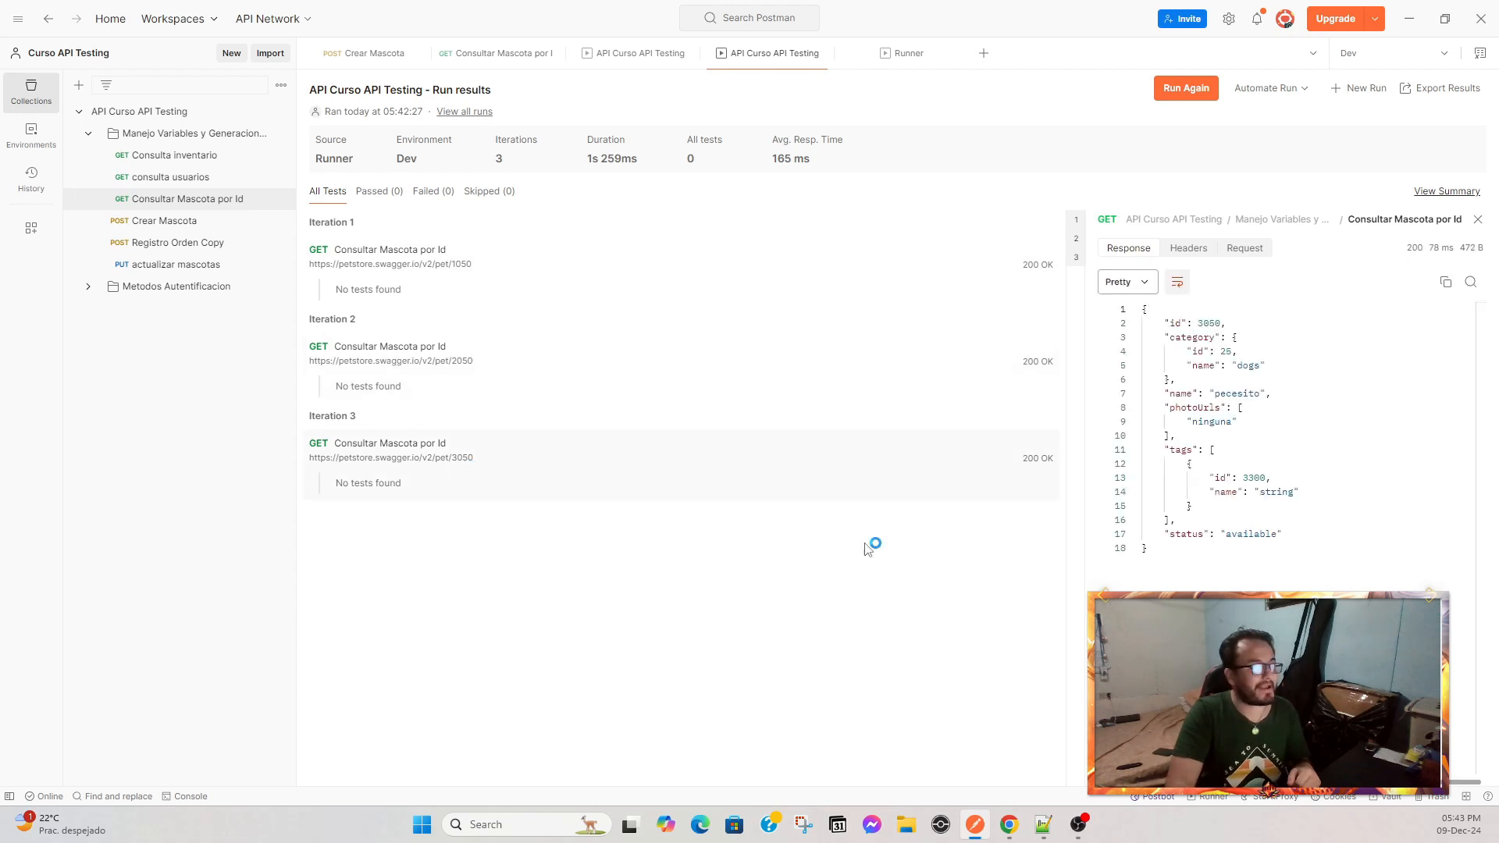
left_click_drag(1222, 320, 1239, 347)
left_click_drag(1175, 394, 1271, 394)
left_click_drag(1209, 477, 1300, 478)
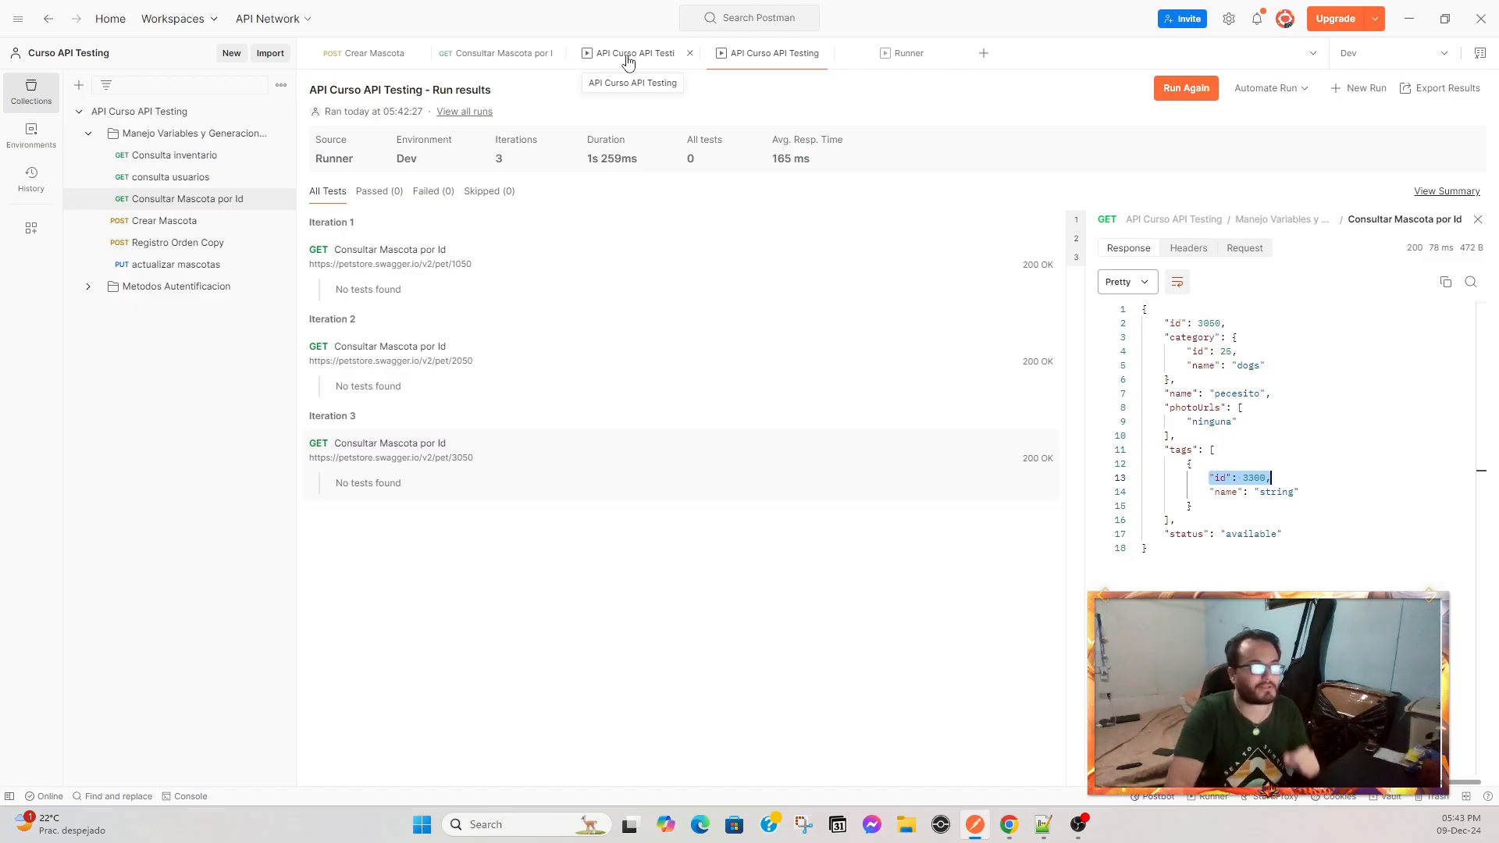
In the Runner, load the data file Datos llamados API - crear mascotas.csv for the Crear Mascota and Consultar Mascota por Id run.
left_click(762, 64)
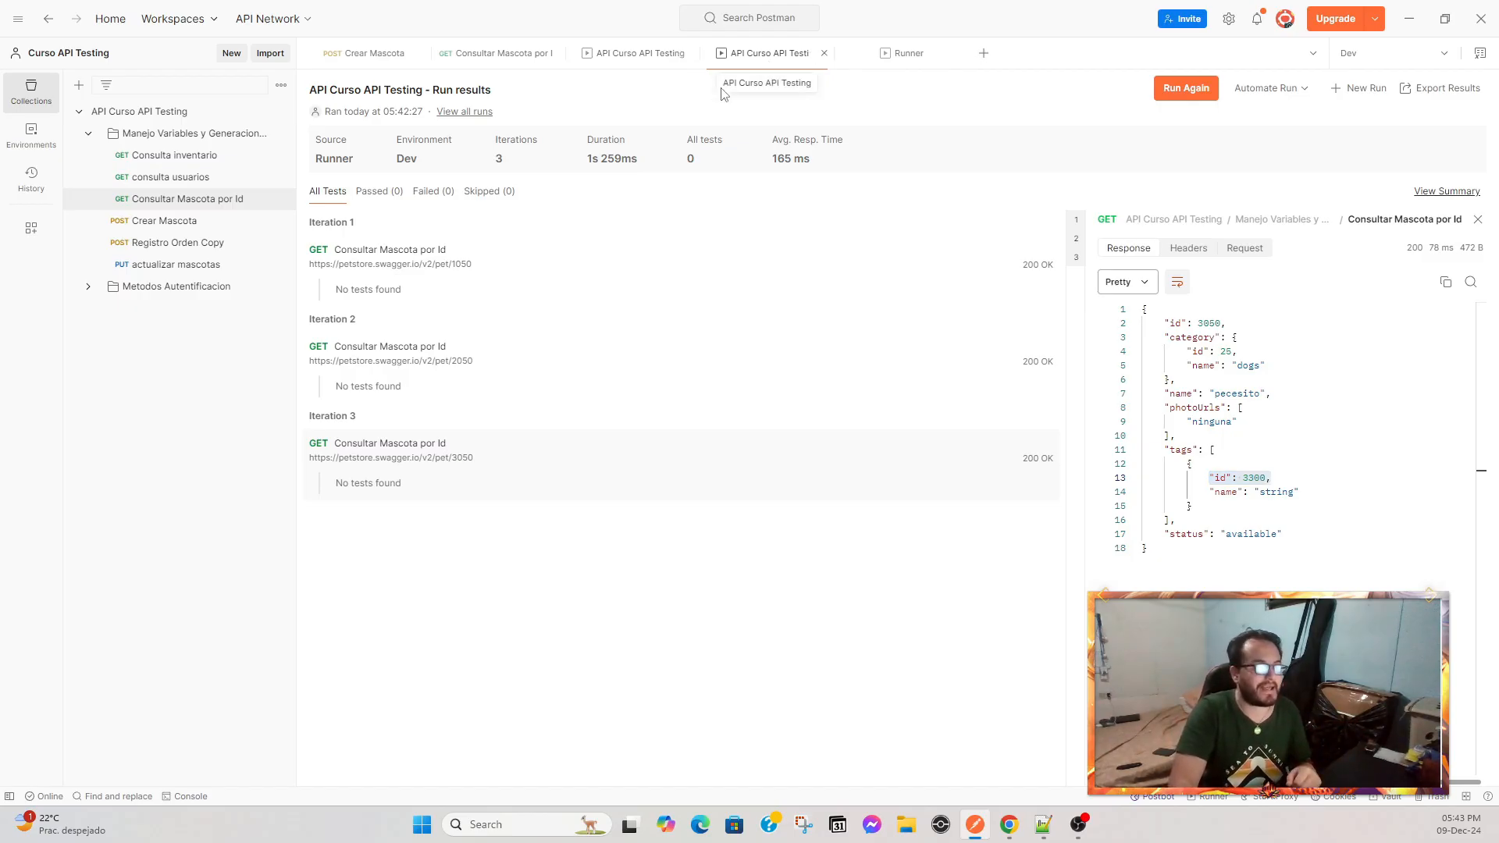
left_click(898, 53)
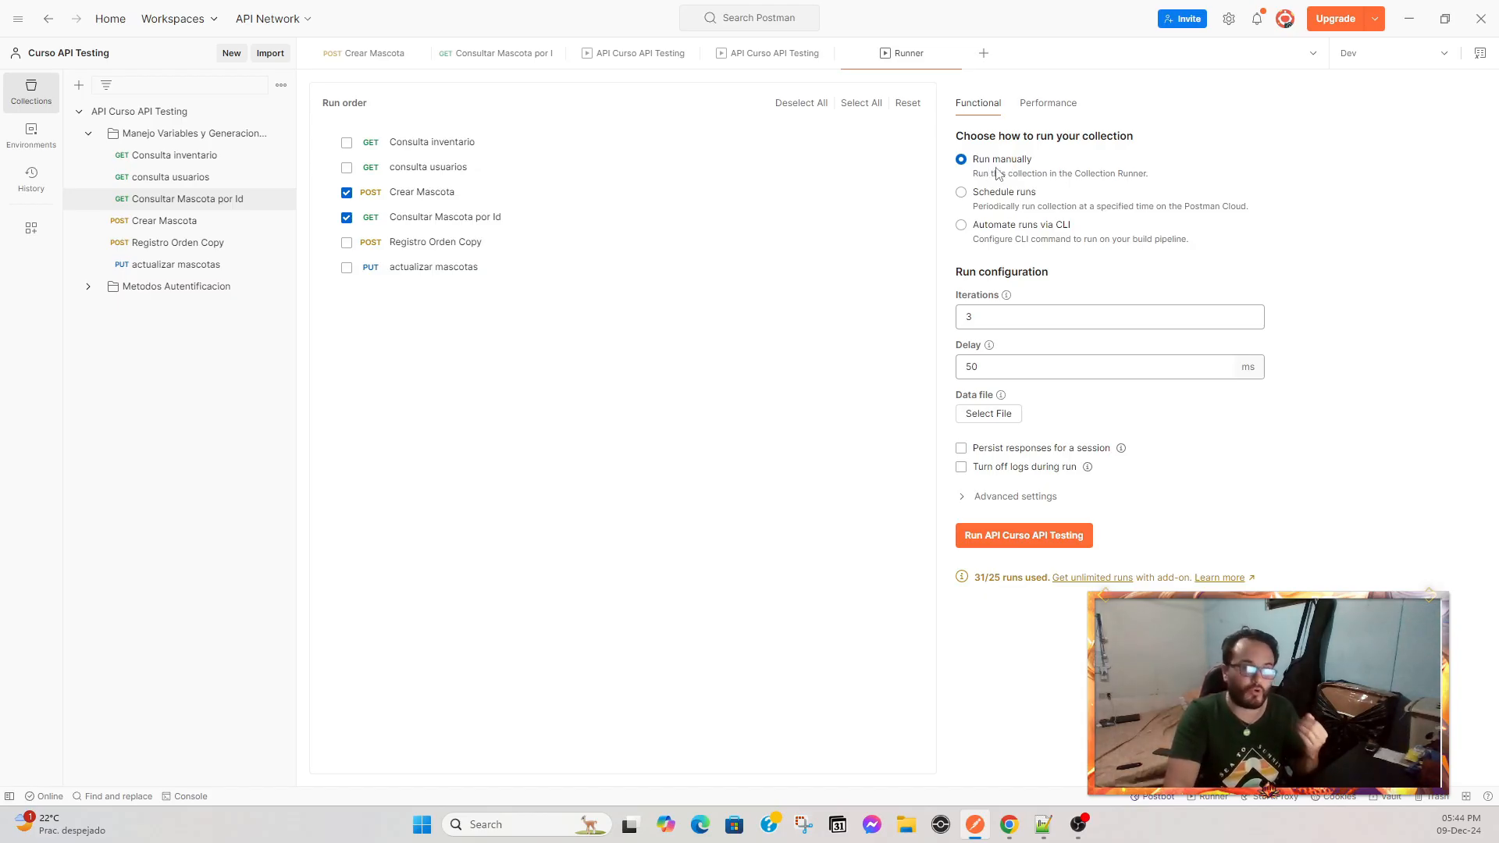
double_click(1003, 319)
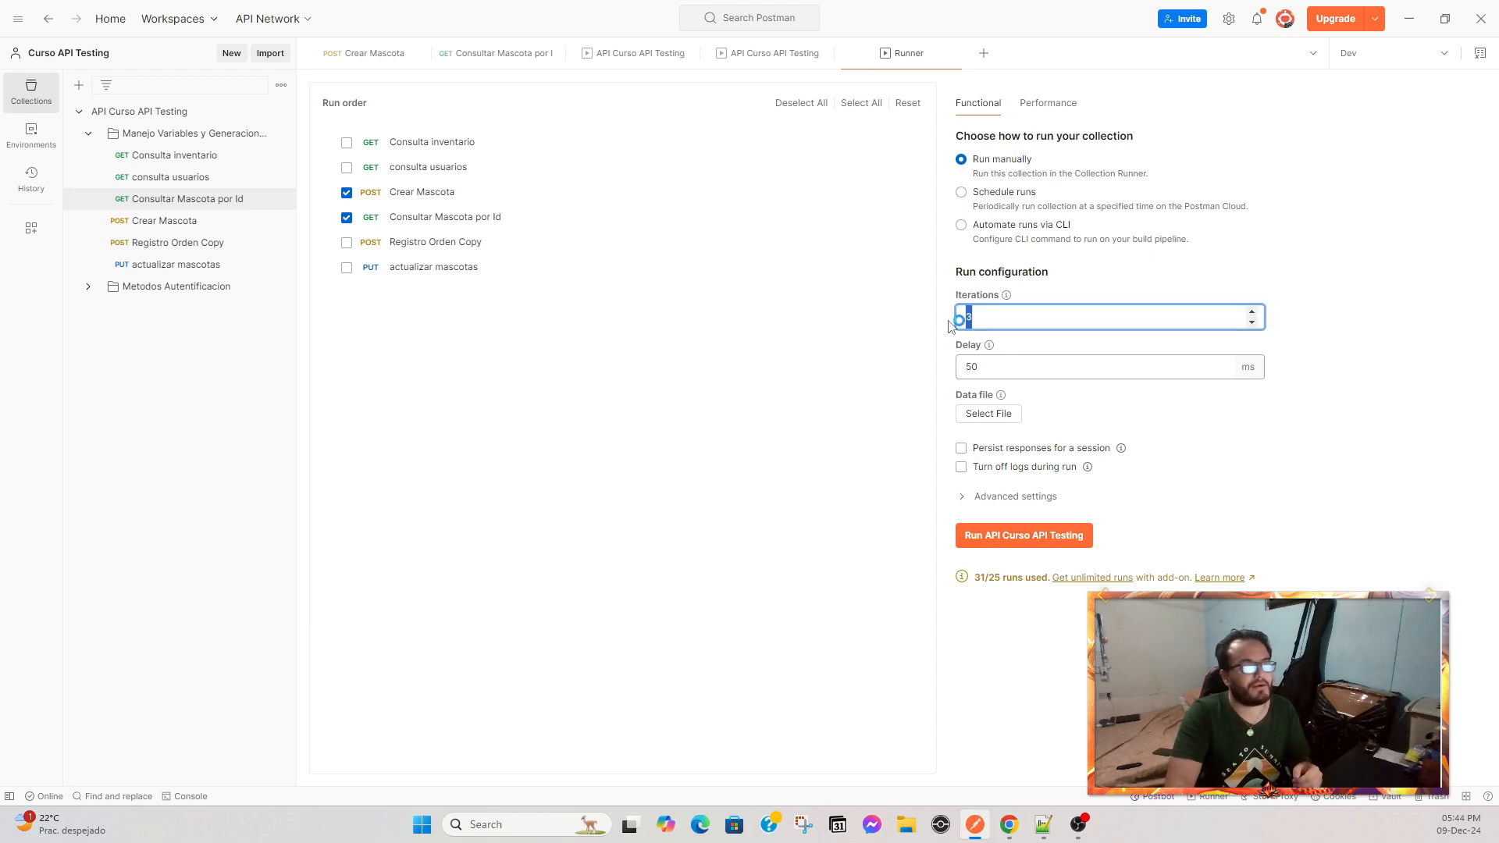
key("Tab")
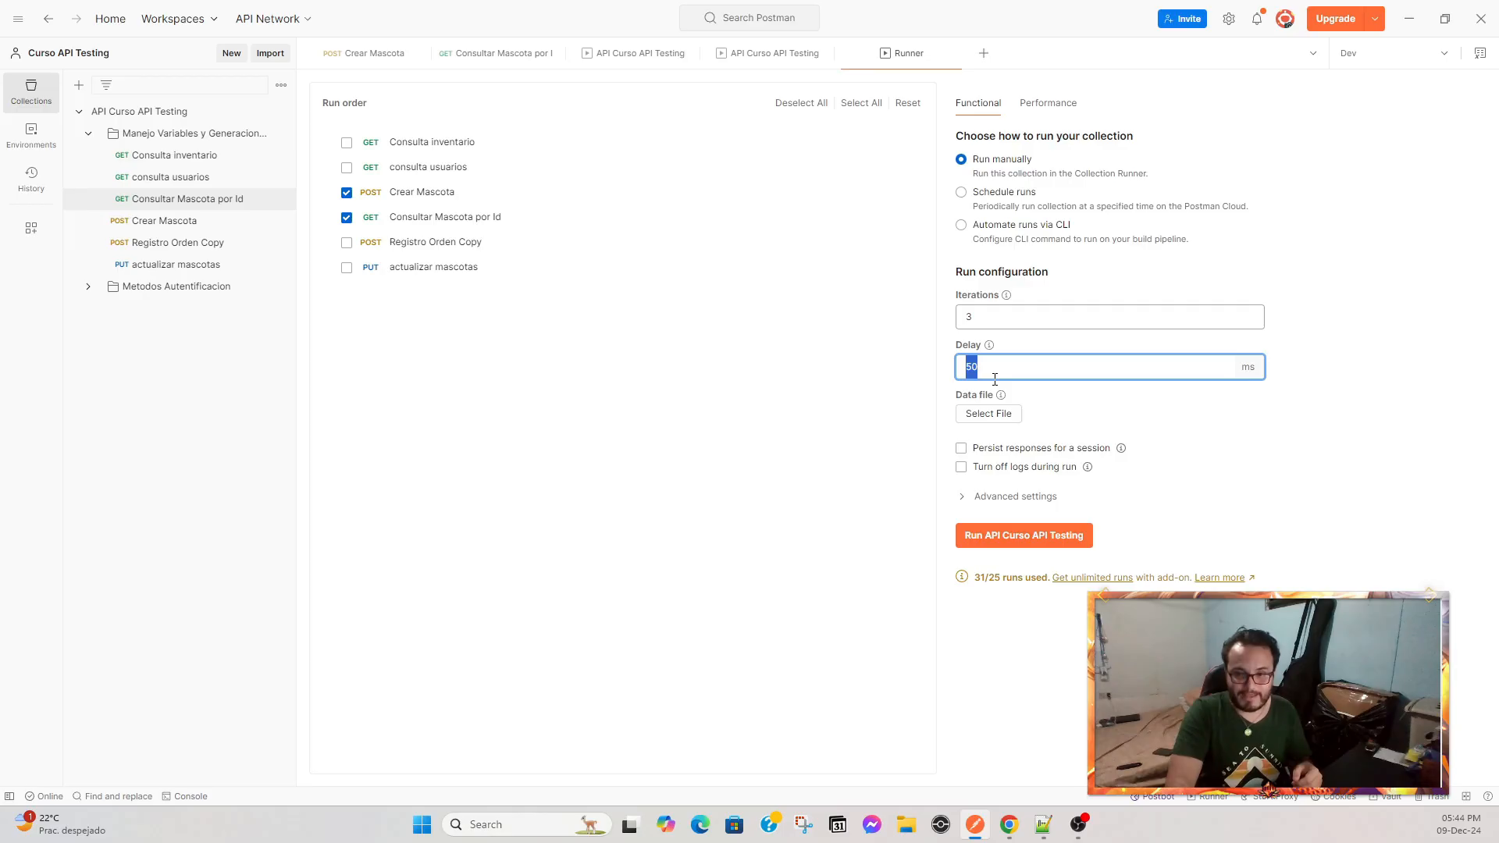
left_click(993, 415)
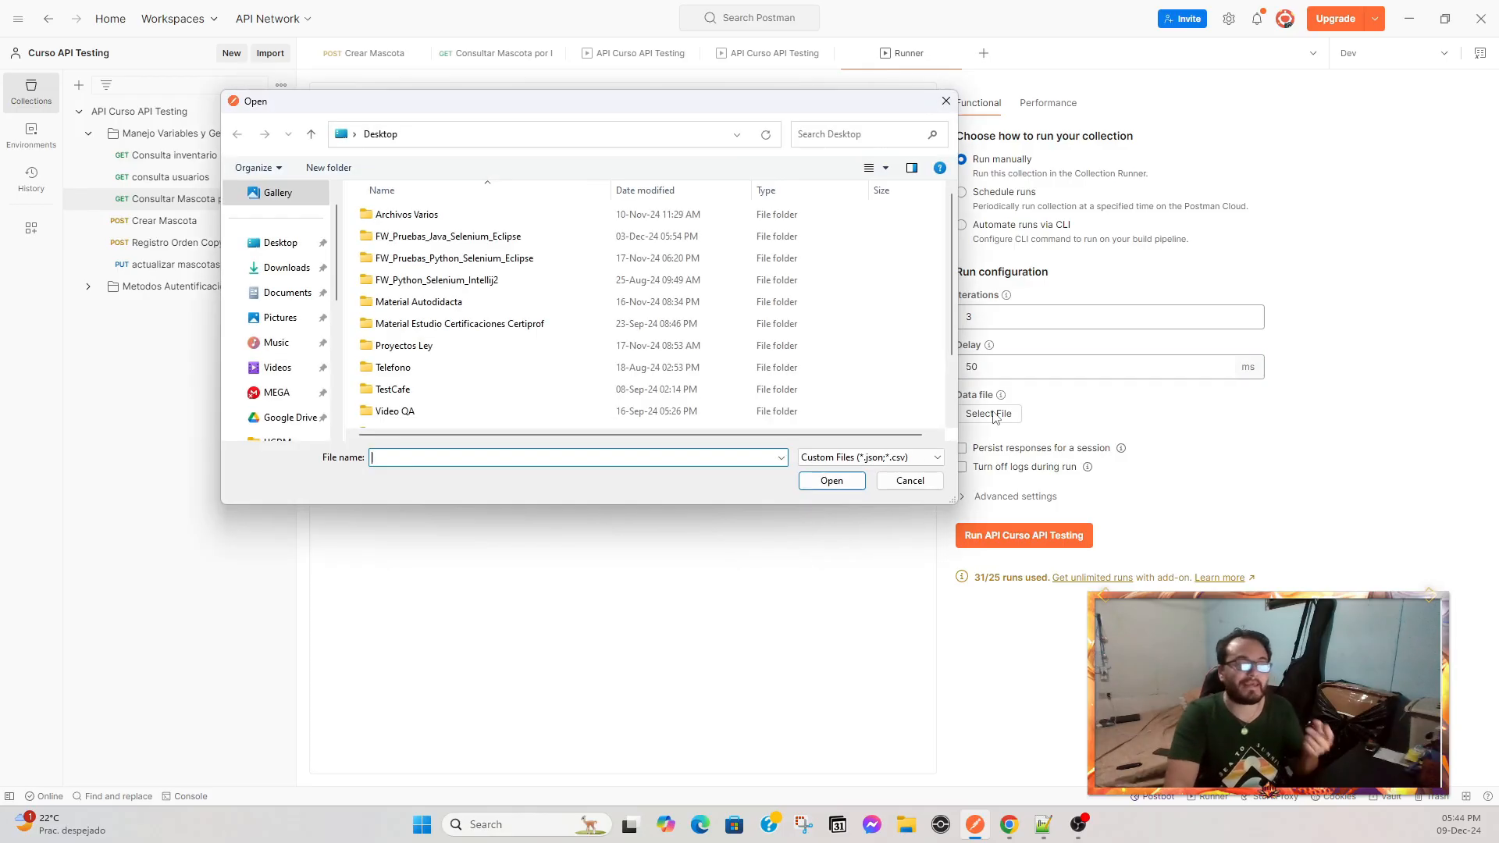
scroll(624, 359, "down", 2)
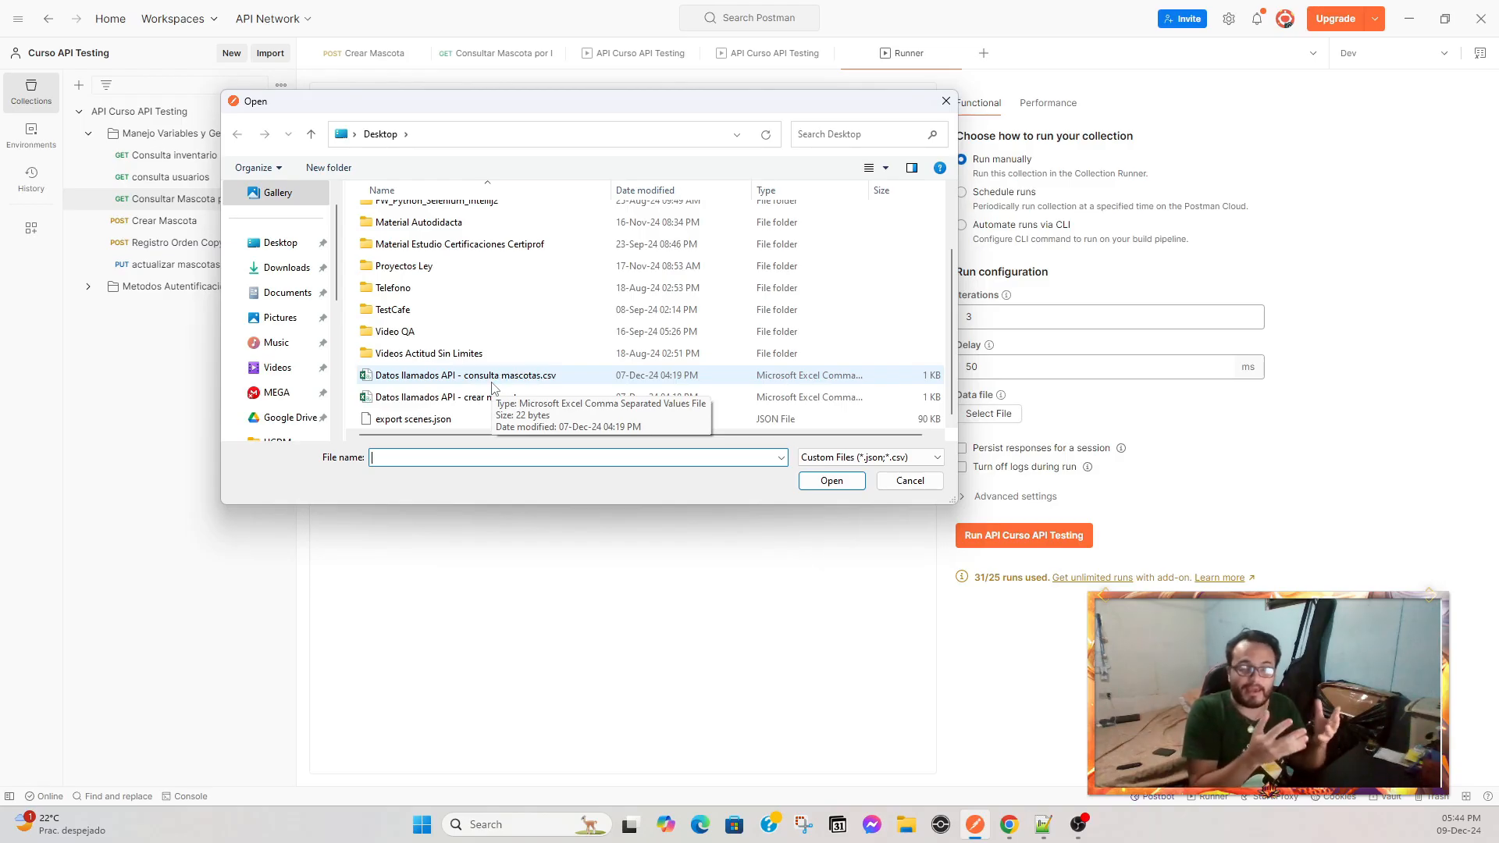
left_click(502, 400)
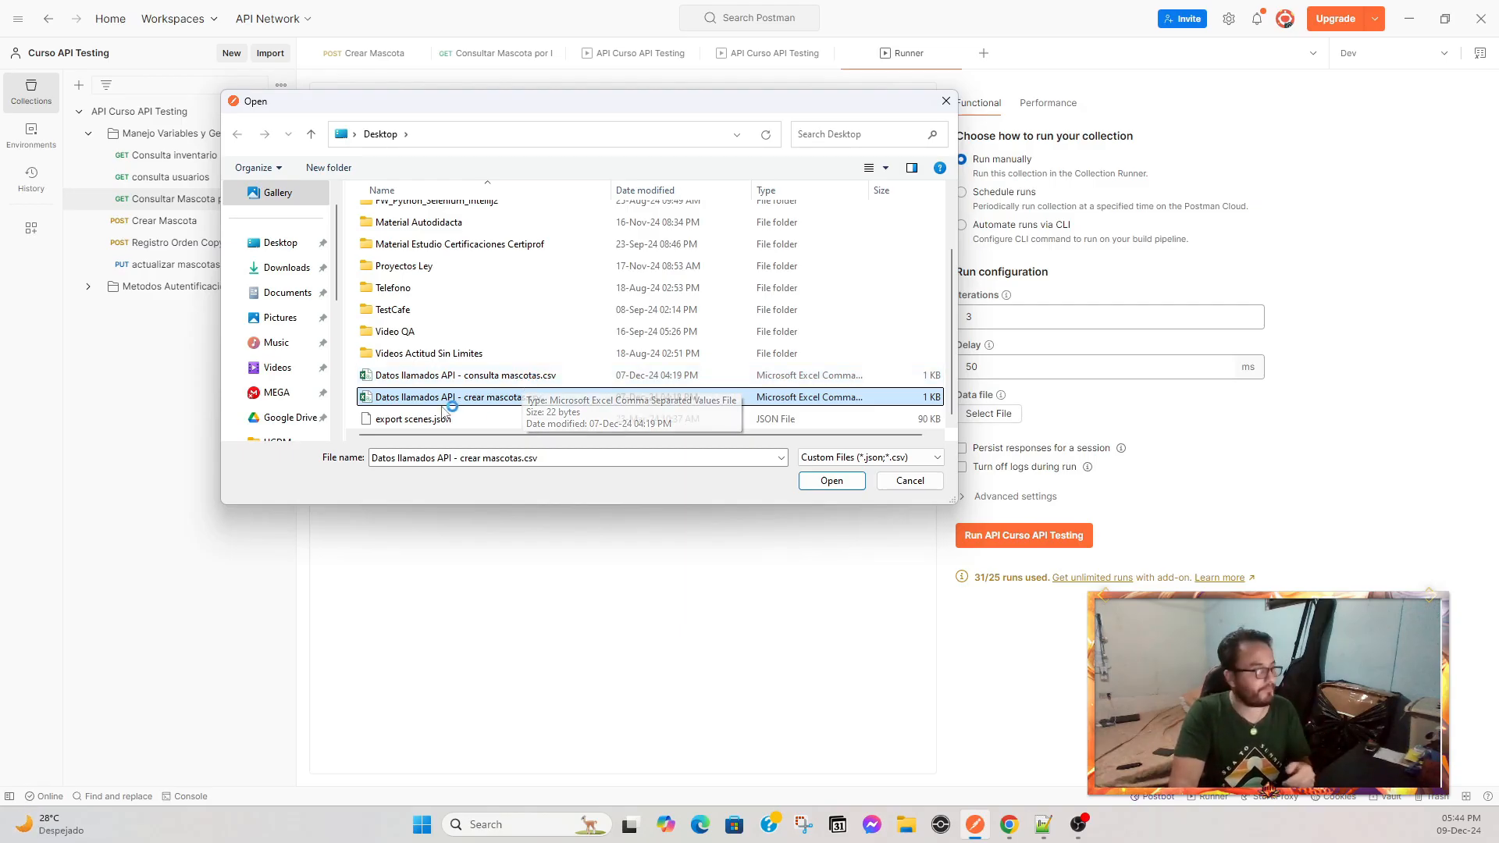
left_click(833, 487)
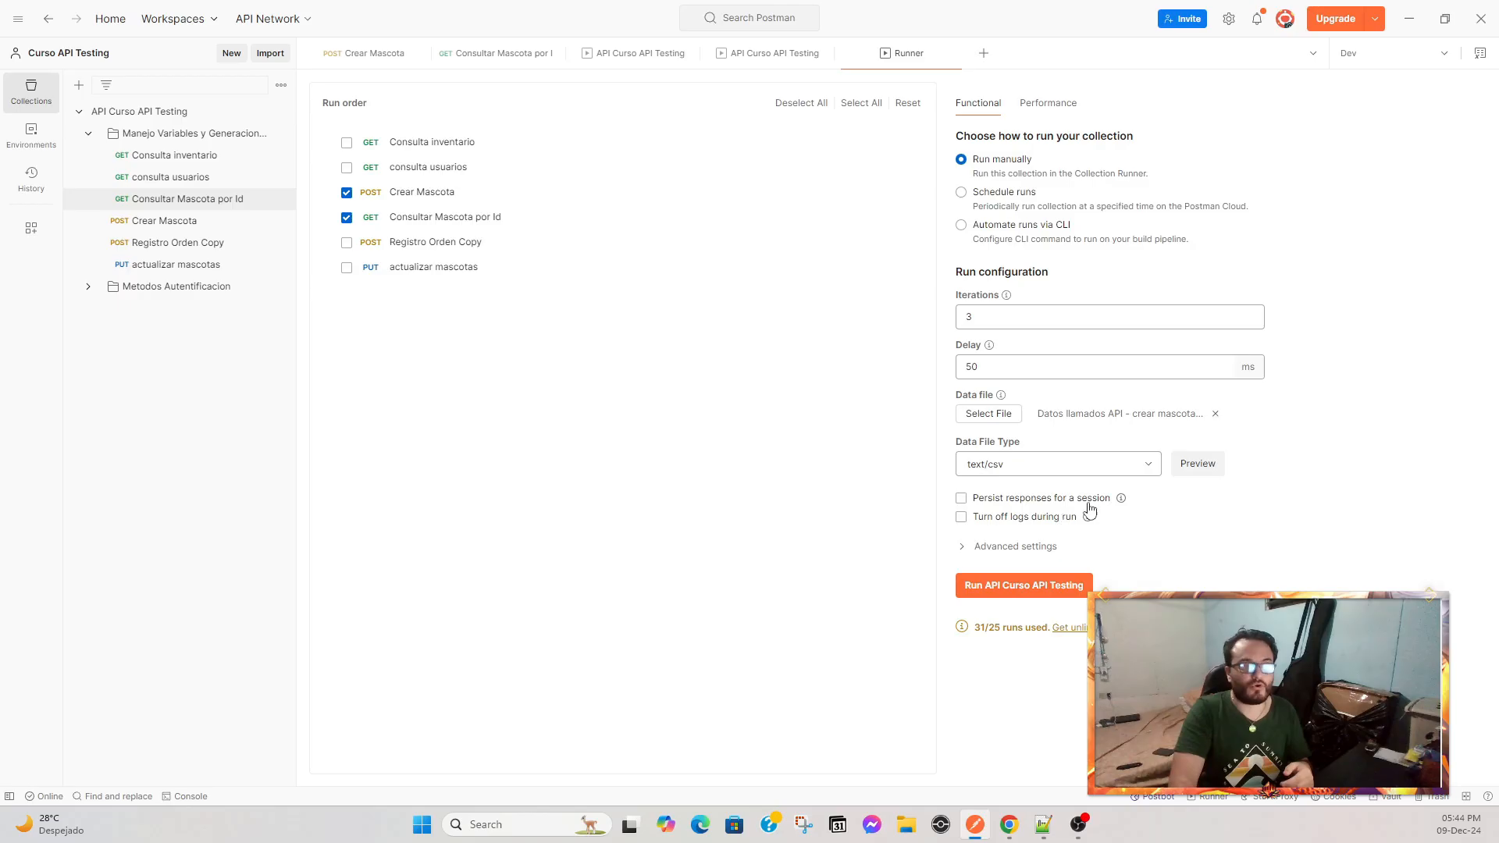
Enable Persist responses for a session and run the collection.
left_click(961, 499)
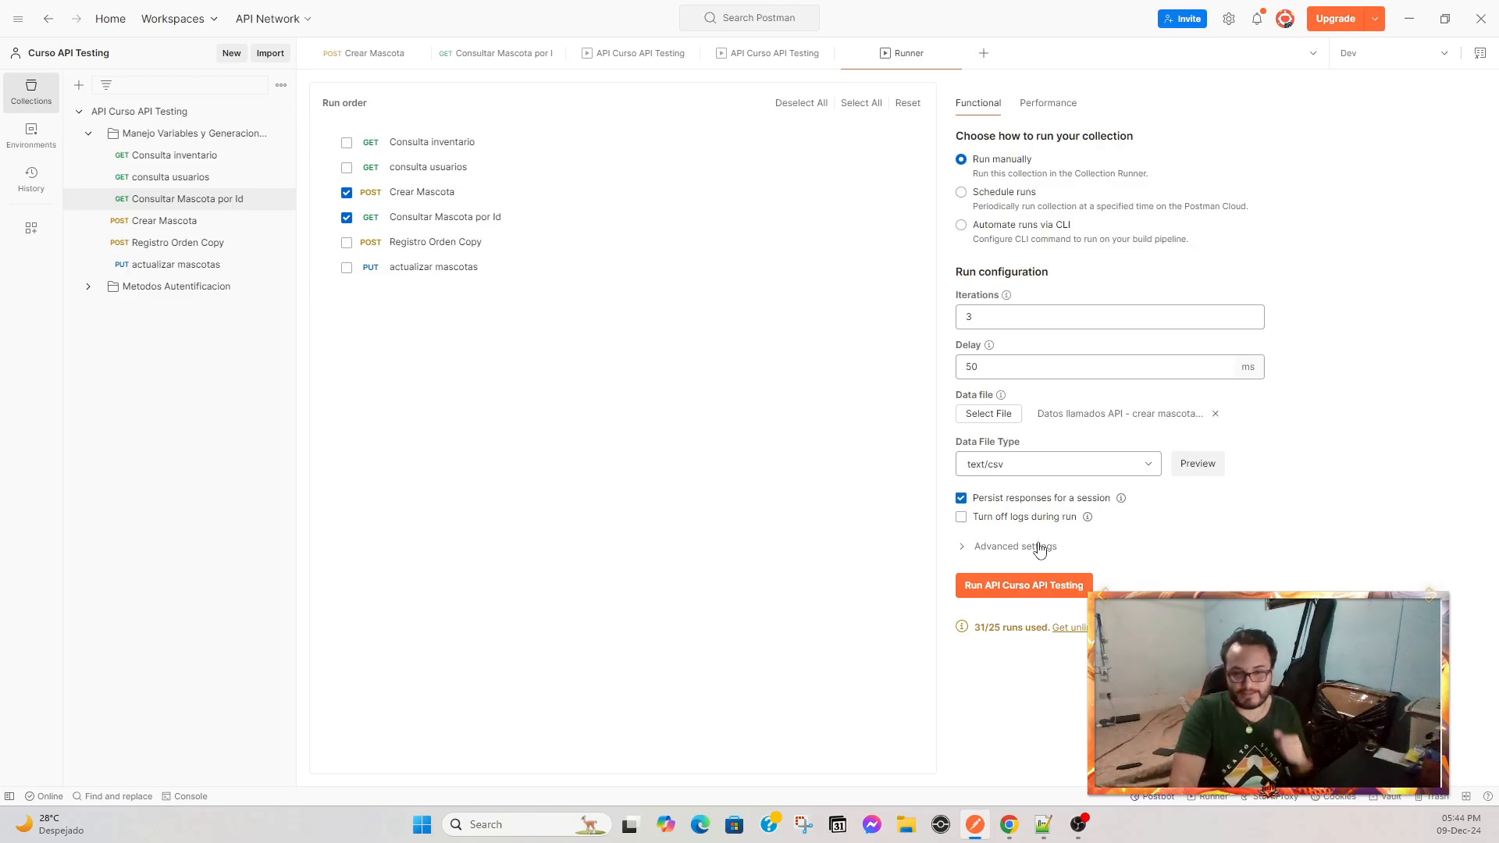
left_click(1021, 587)
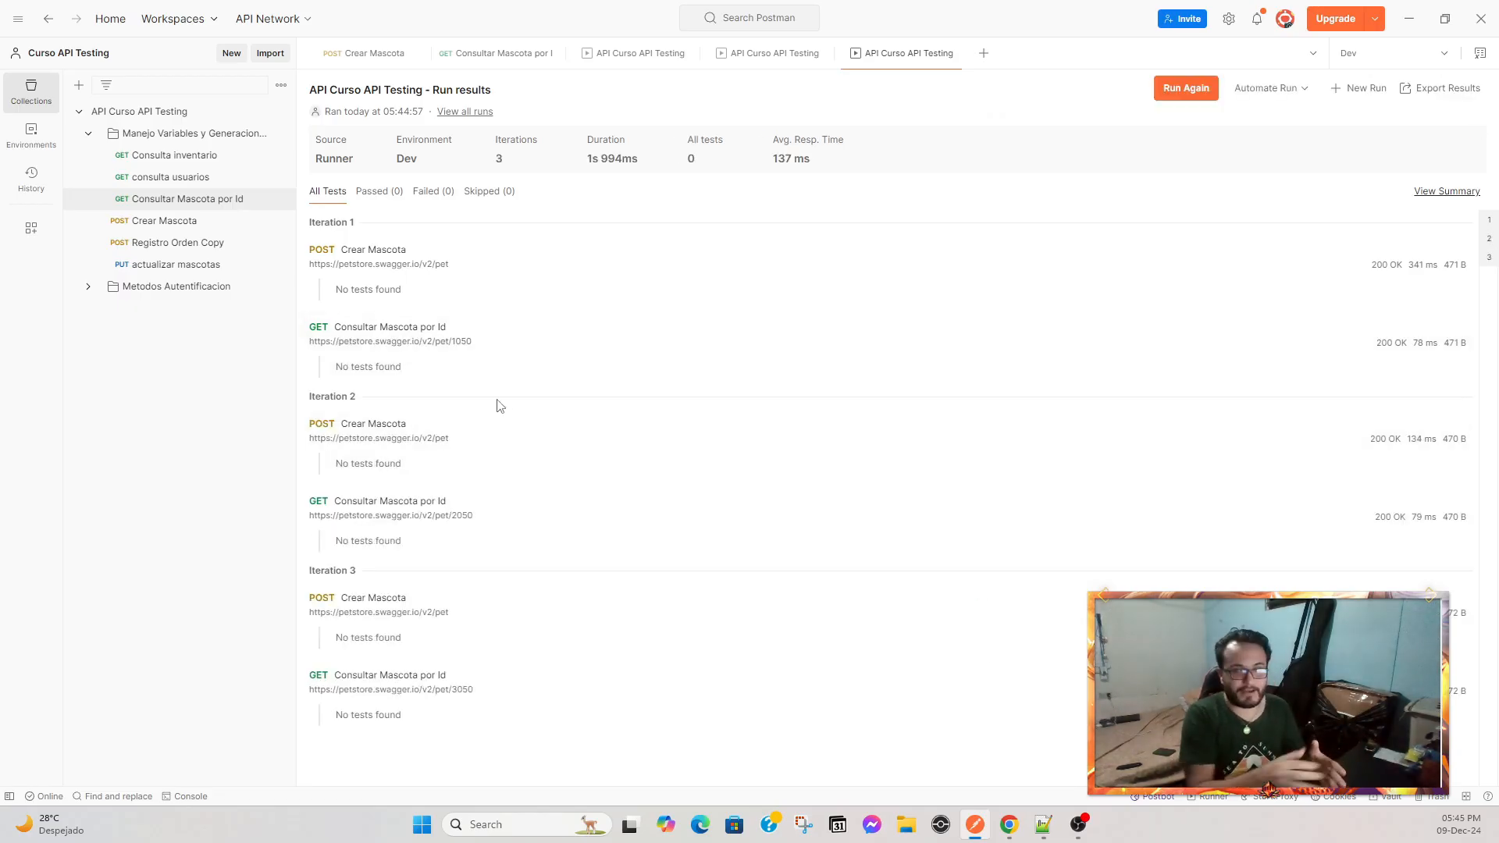
Inspect the first iteration's Crear Mascota and Consultar Mascota por Id responses for id, name and tag id.
left_click(507, 276)
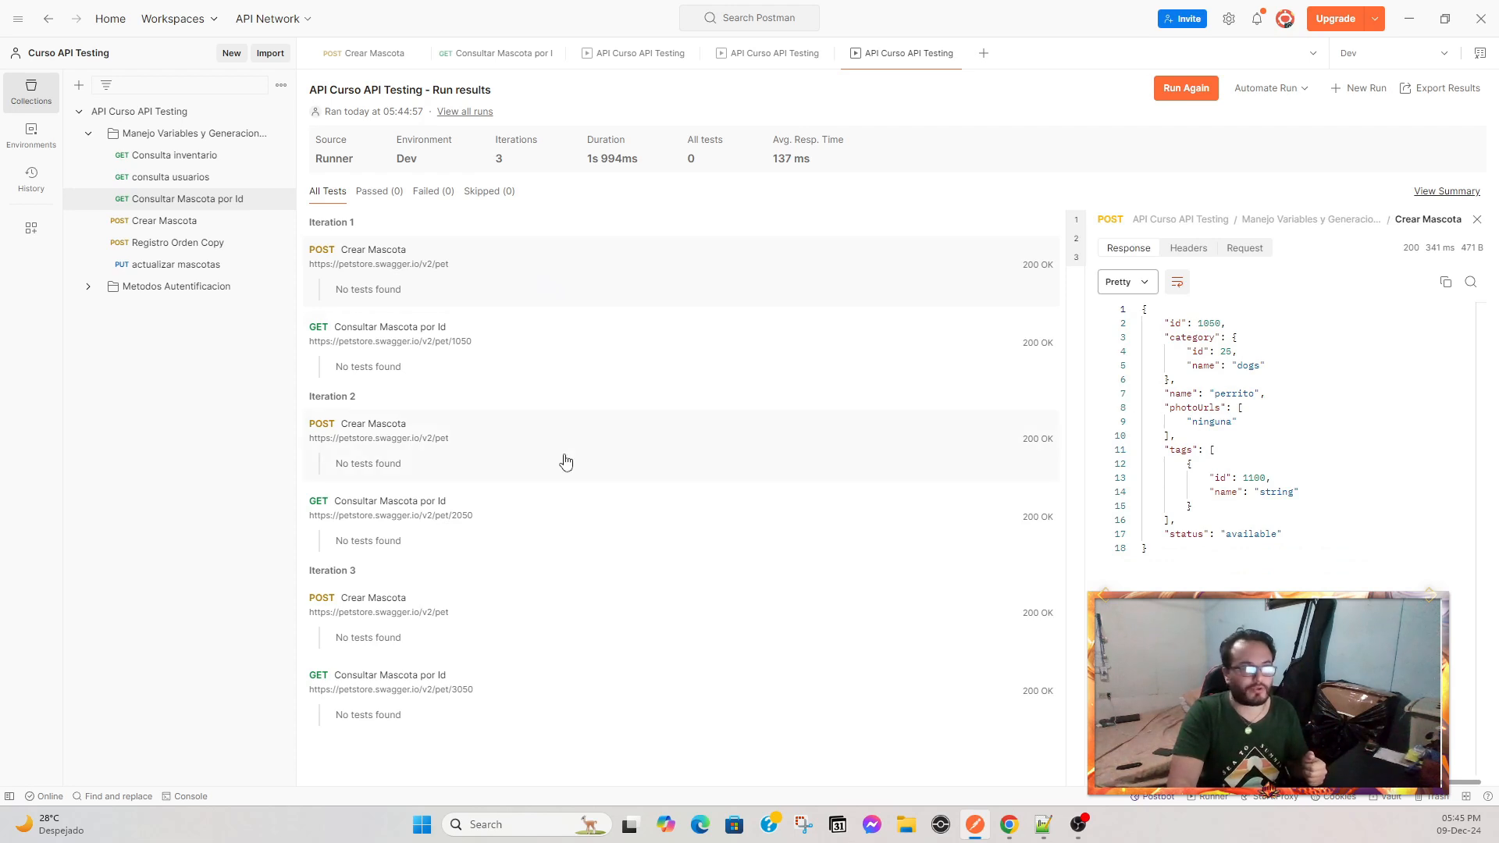
left_click_drag(1196, 322, 1219, 324)
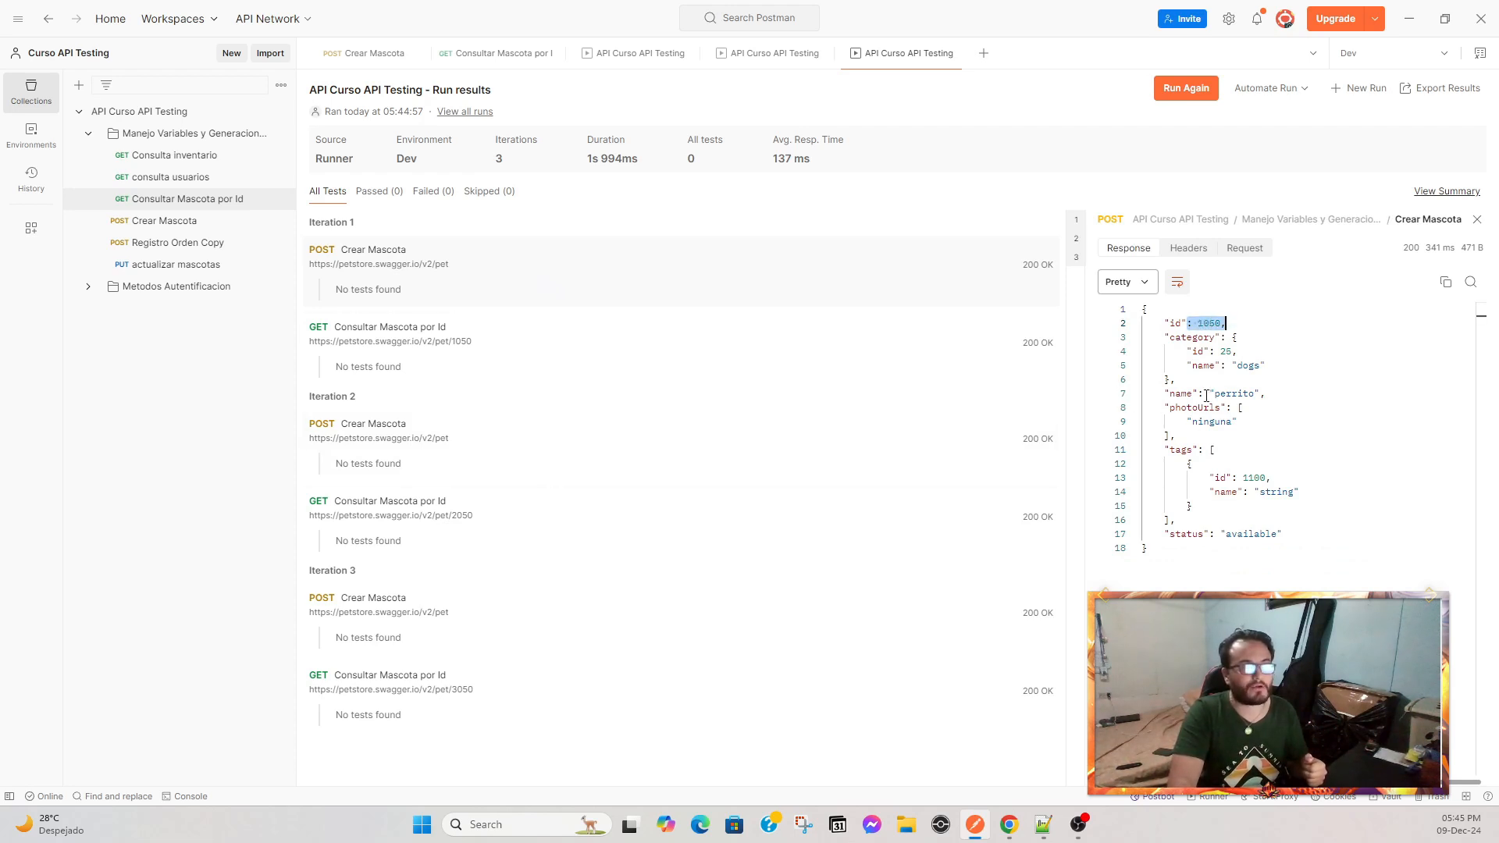
left_click_drag(1203, 393, 1278, 388)
left_click_drag(1242, 478, 1293, 482)
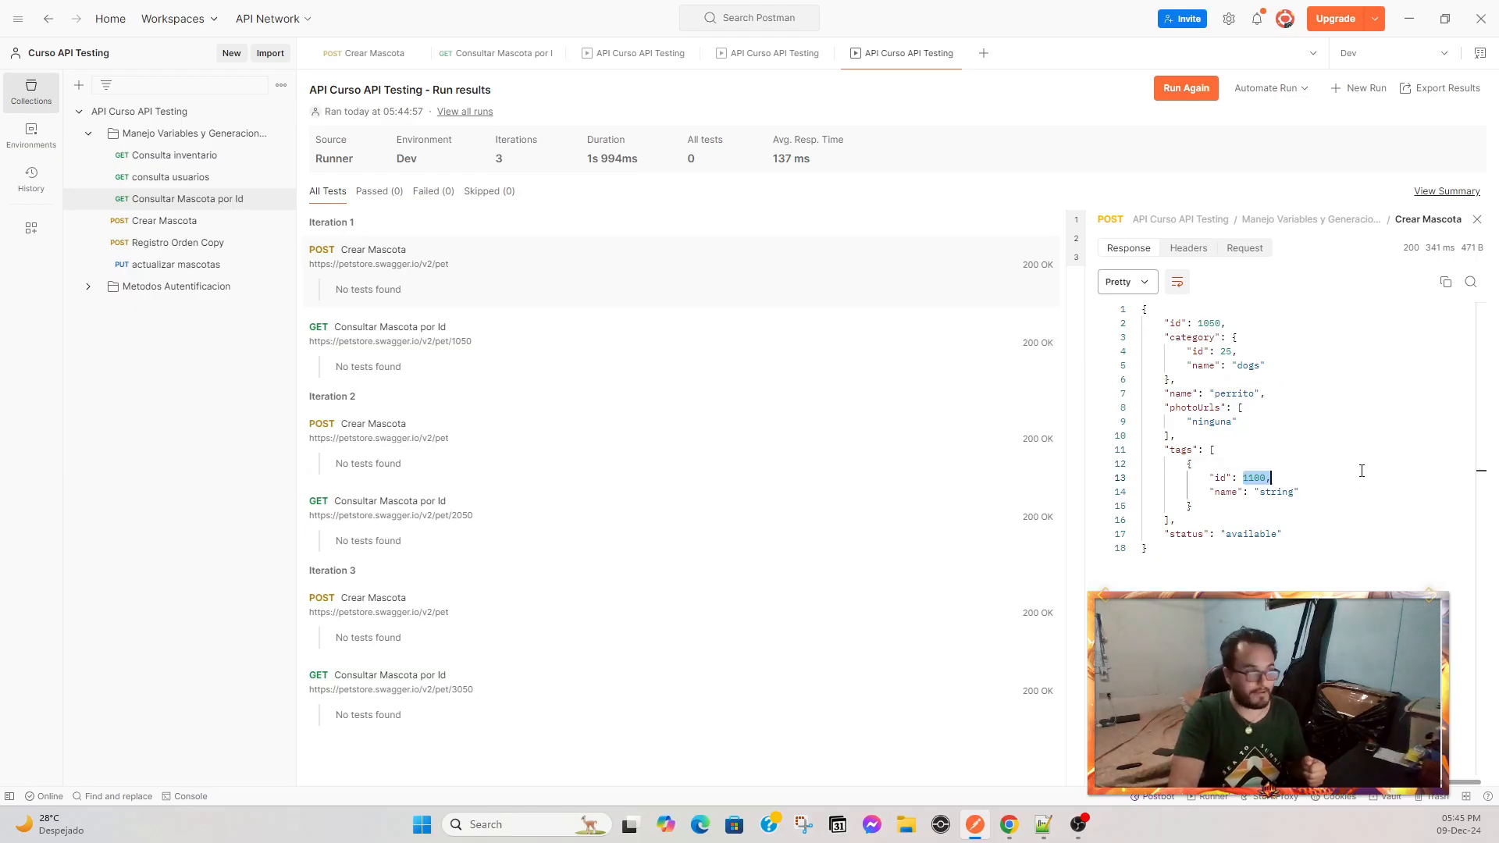
left_click(499, 361)
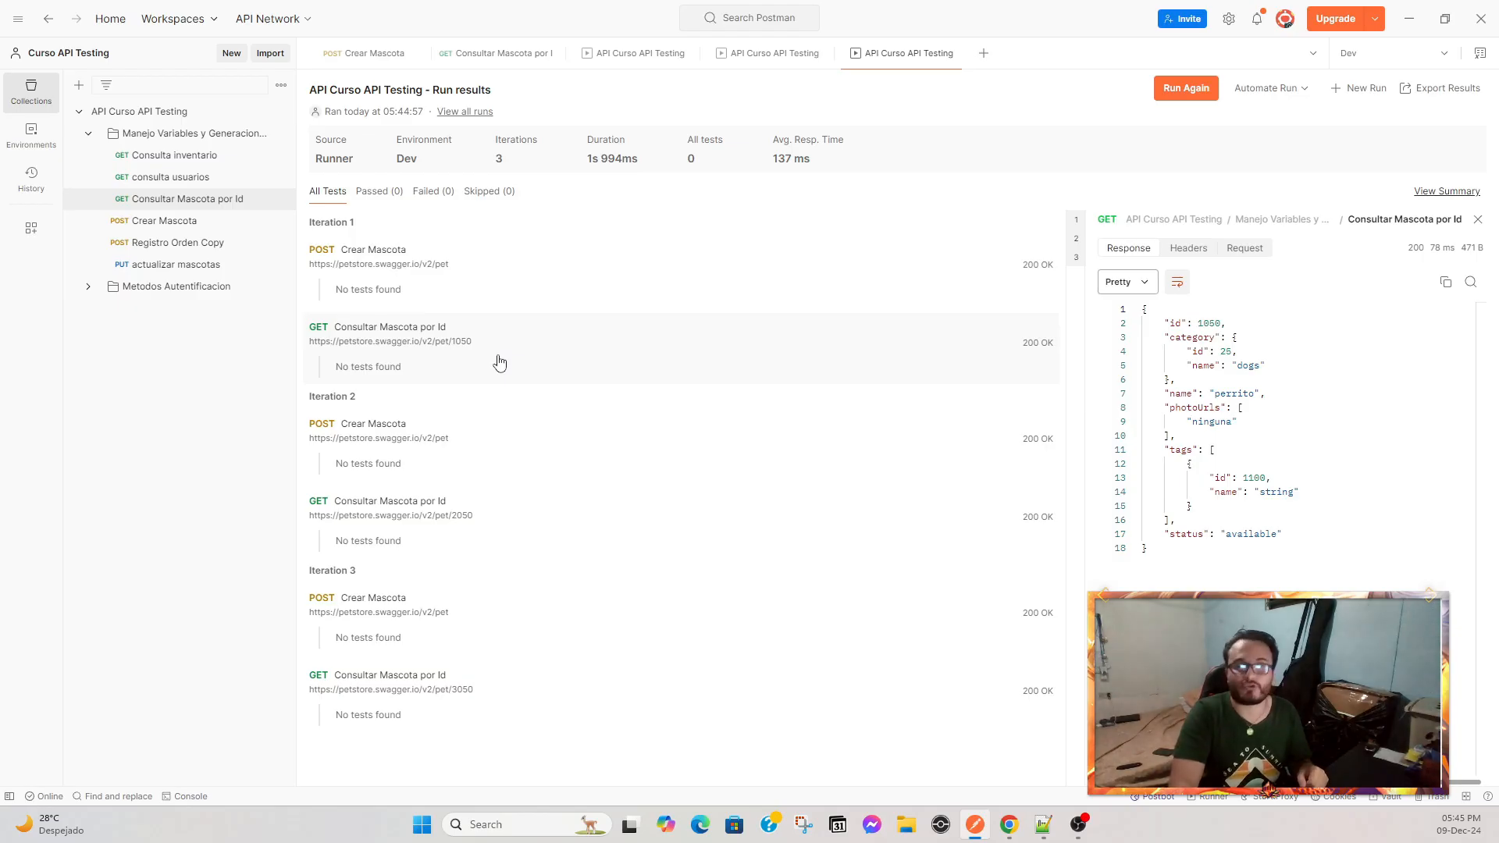
left_click_drag(1187, 322, 1255, 327)
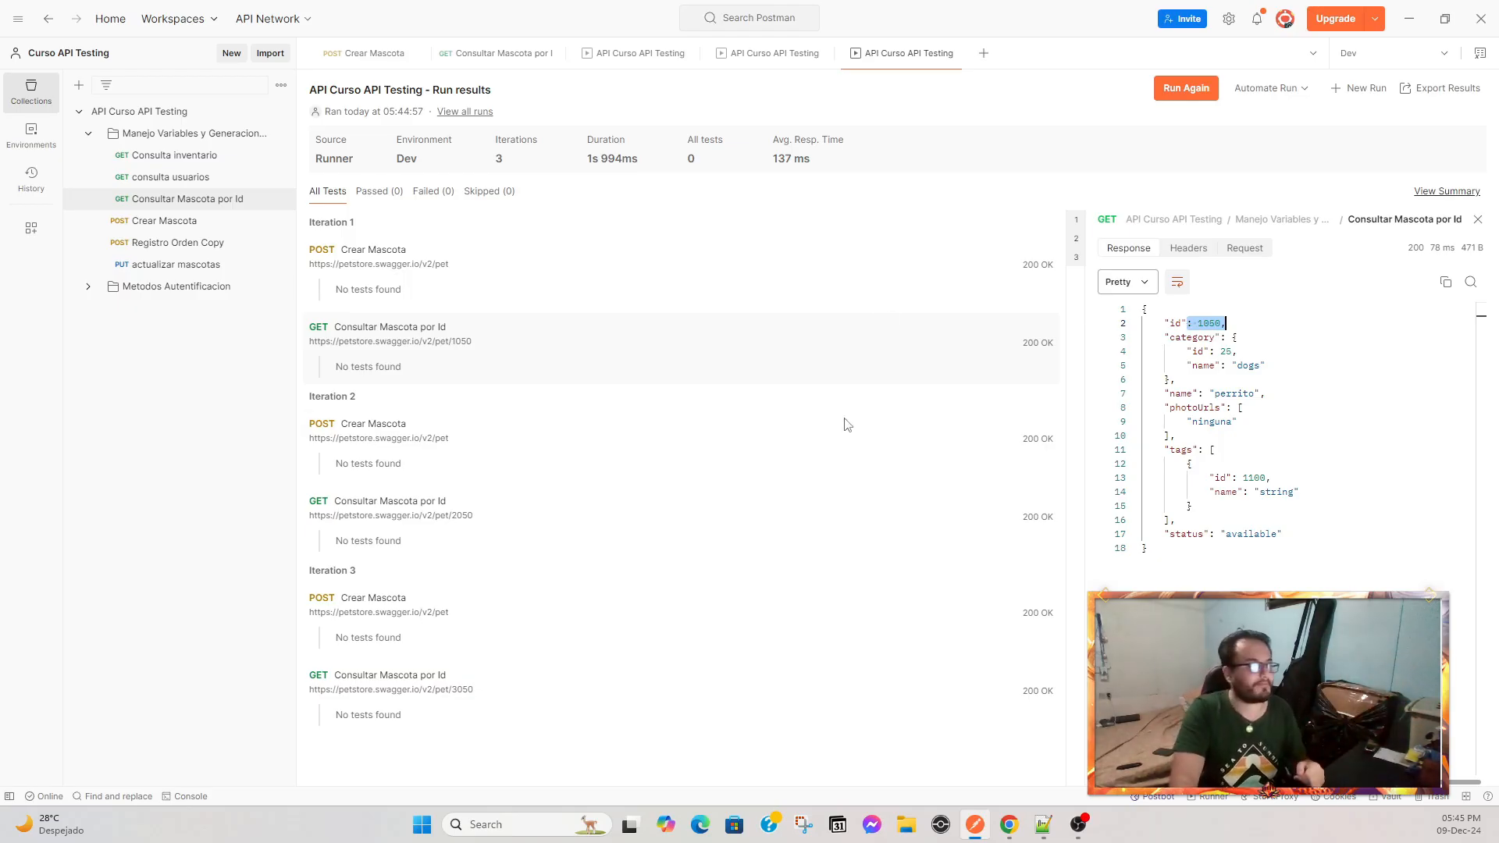
Inspect the second iteration's Crear Mascota and Consultar Mascota por Id responses for id, name and tag id.
left_click(465, 435)
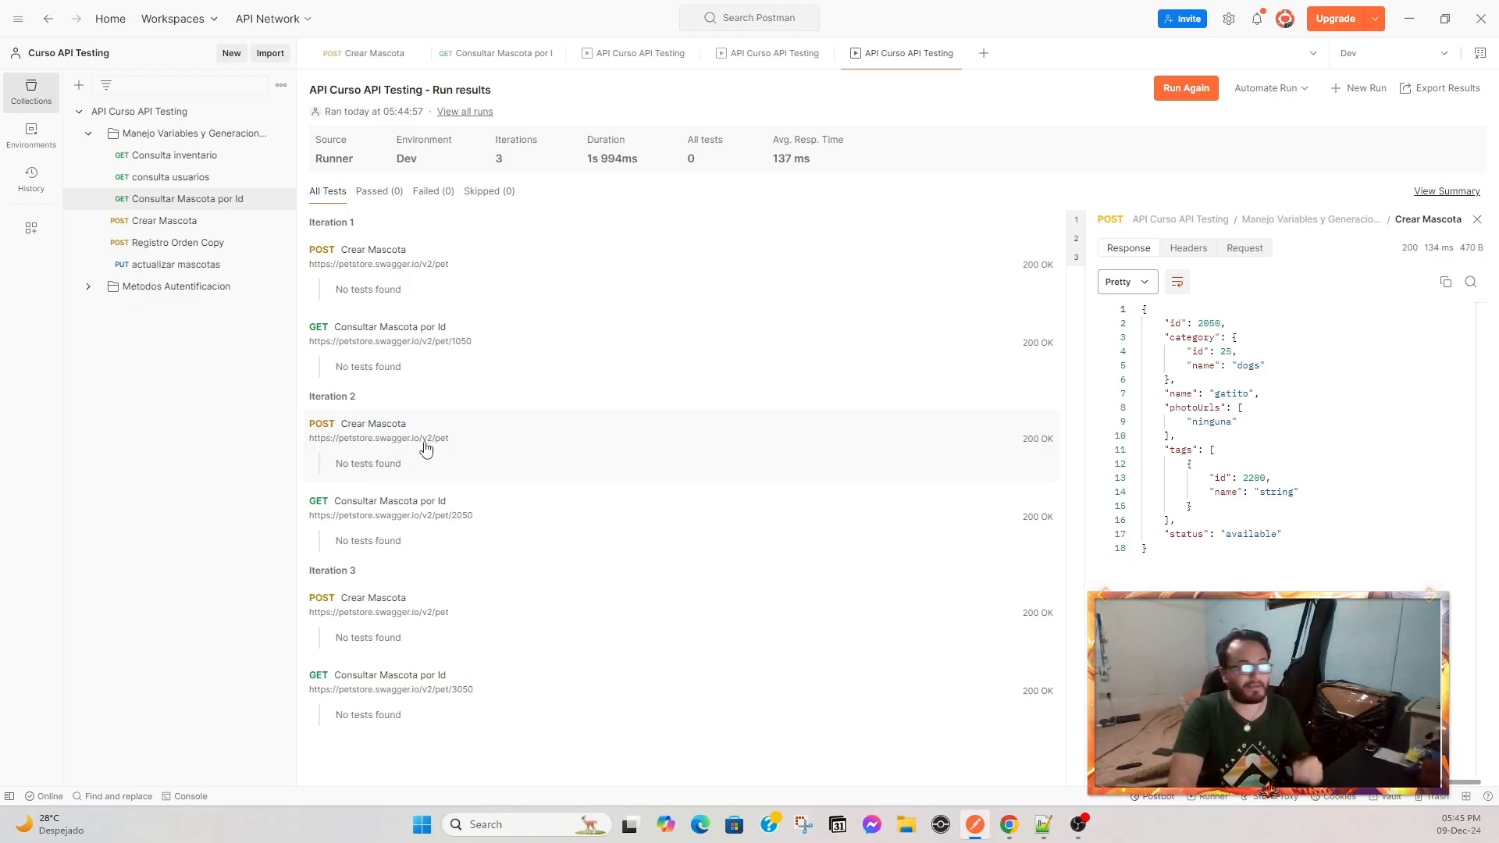
double_click(1209, 324)
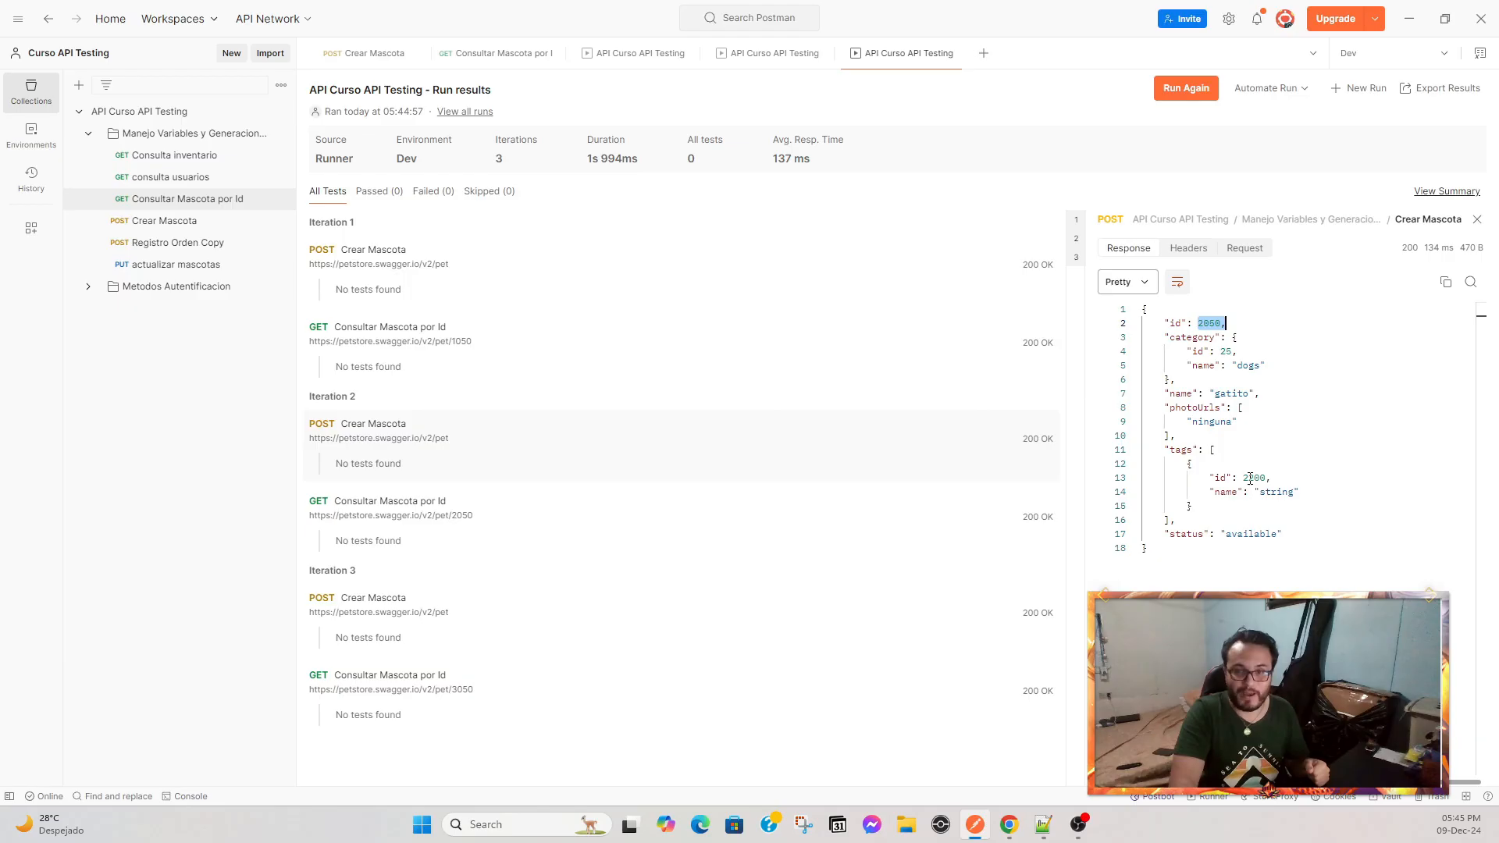
left_click(380, 503)
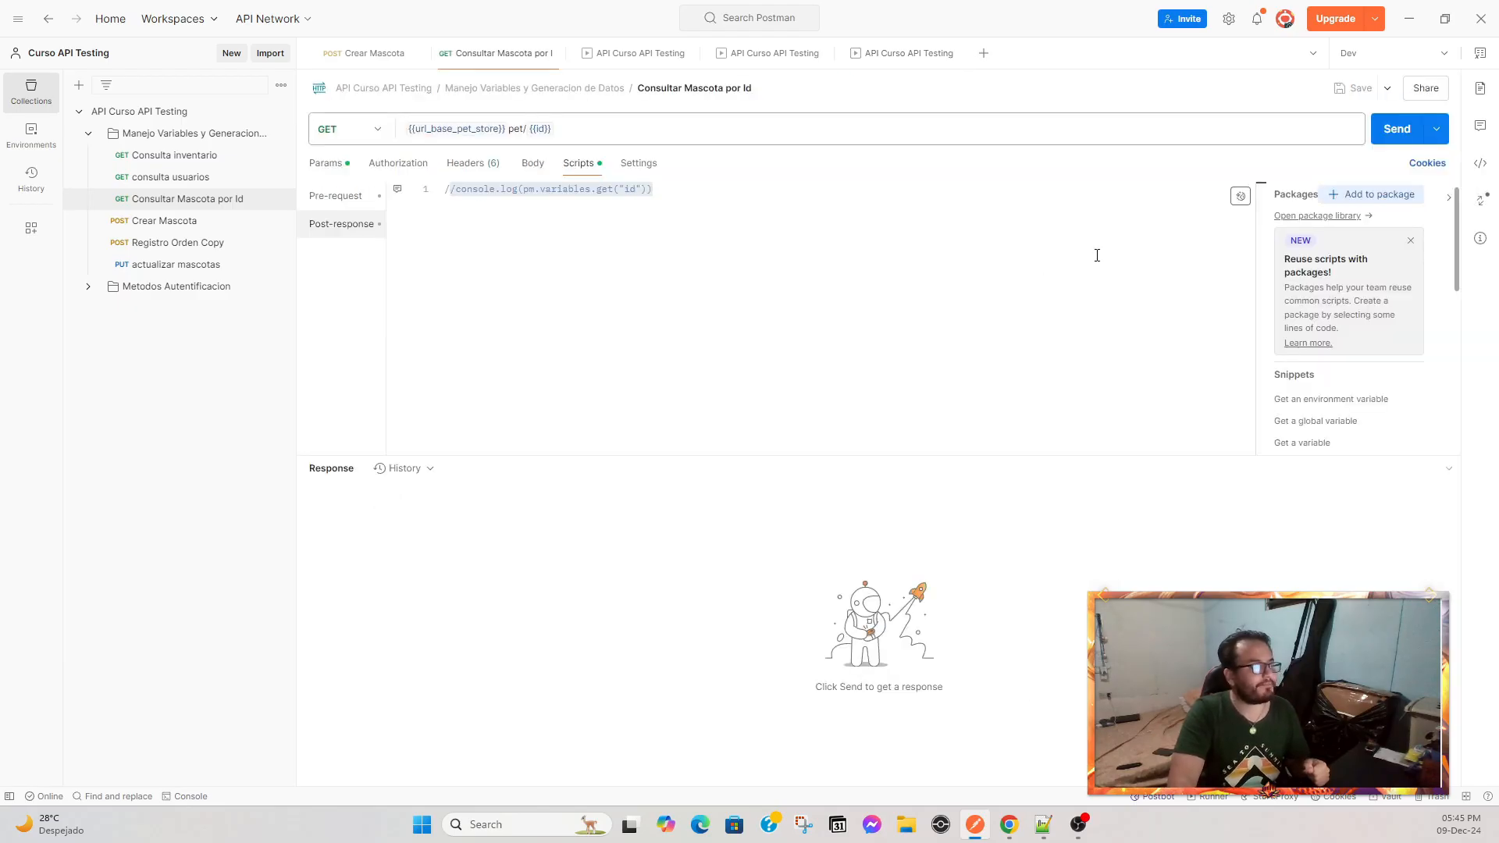
left_click(902, 55)
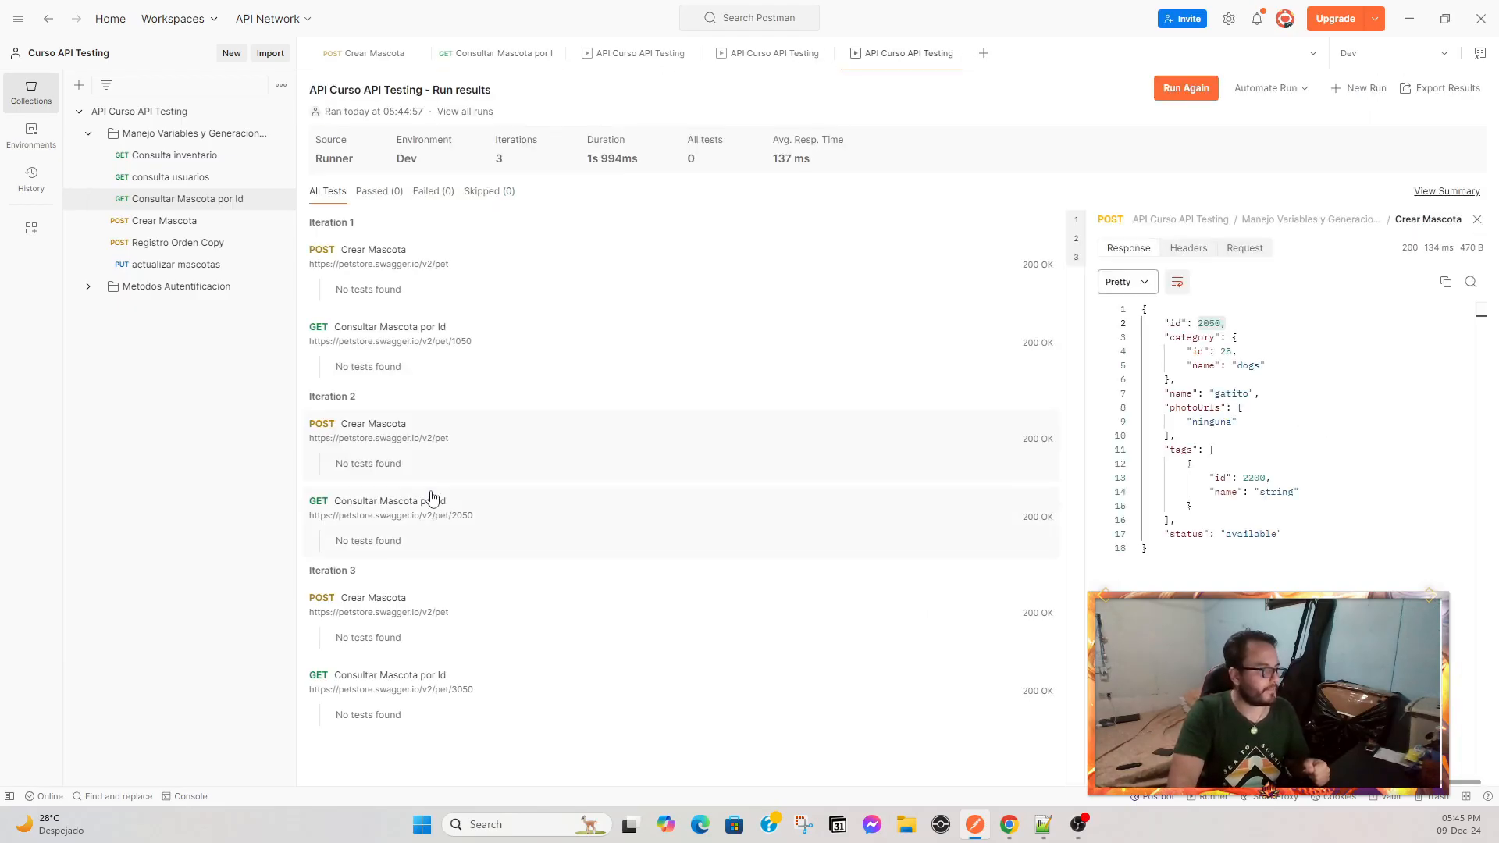
left_click(451, 524)
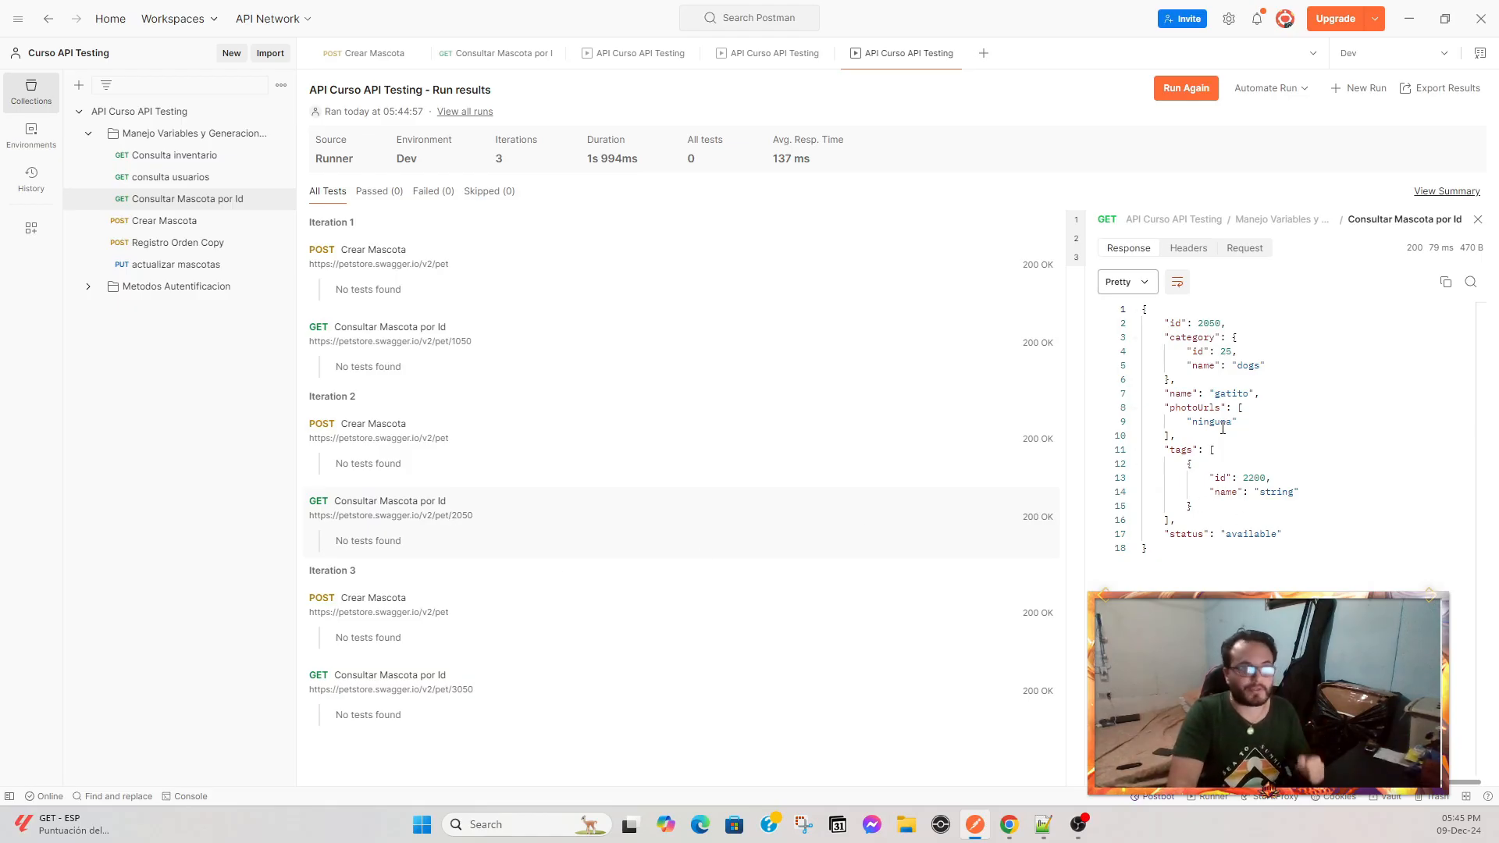
left_click_drag(1164, 323, 1279, 324)
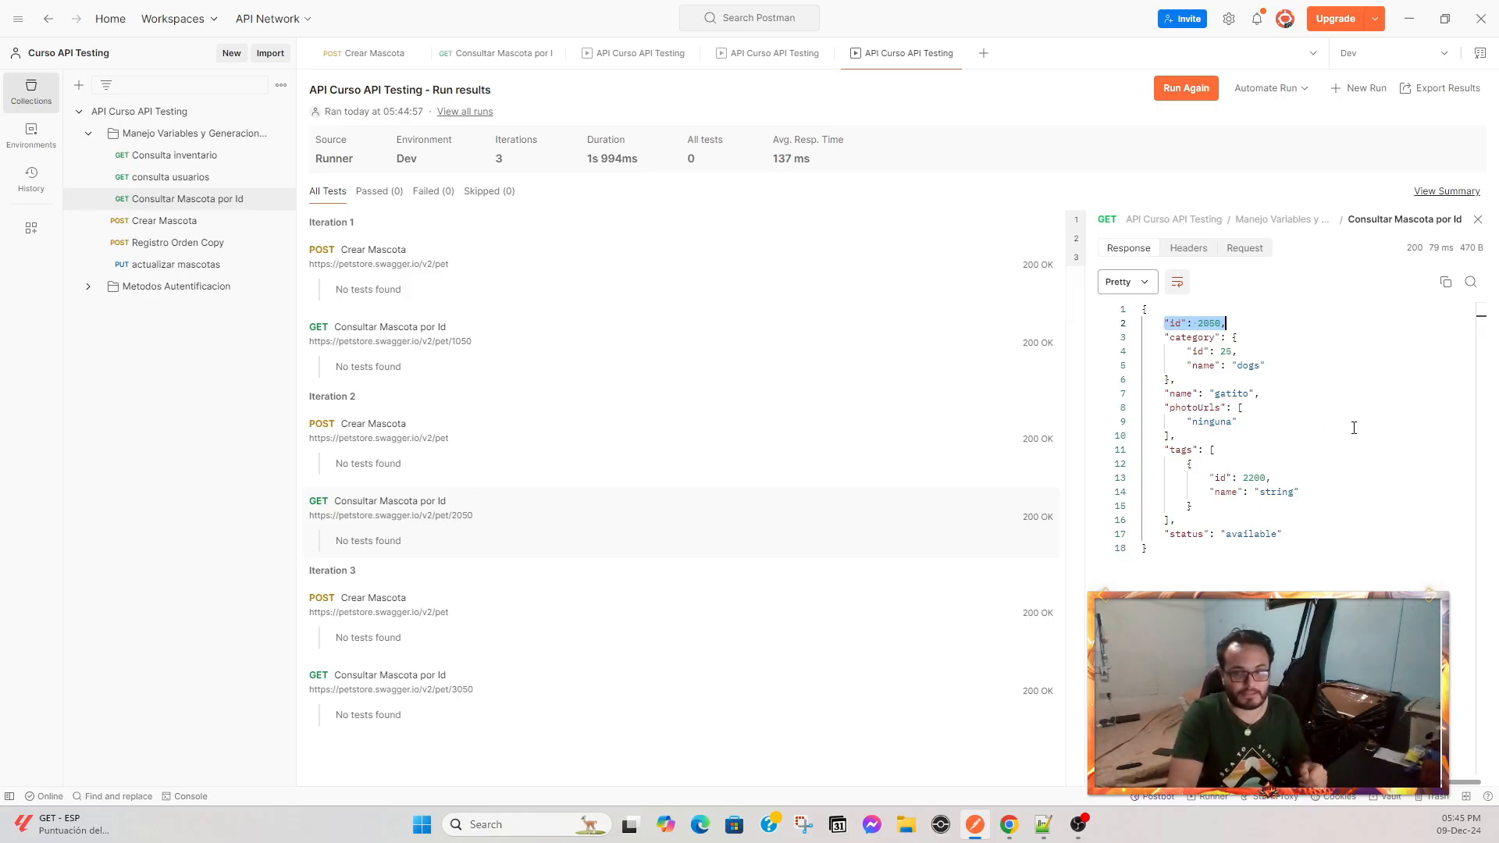
Inspect the third iteration's Crear Mascota and Consultar Mascota por Id responses for id, name and tag id.
left_click(466, 625)
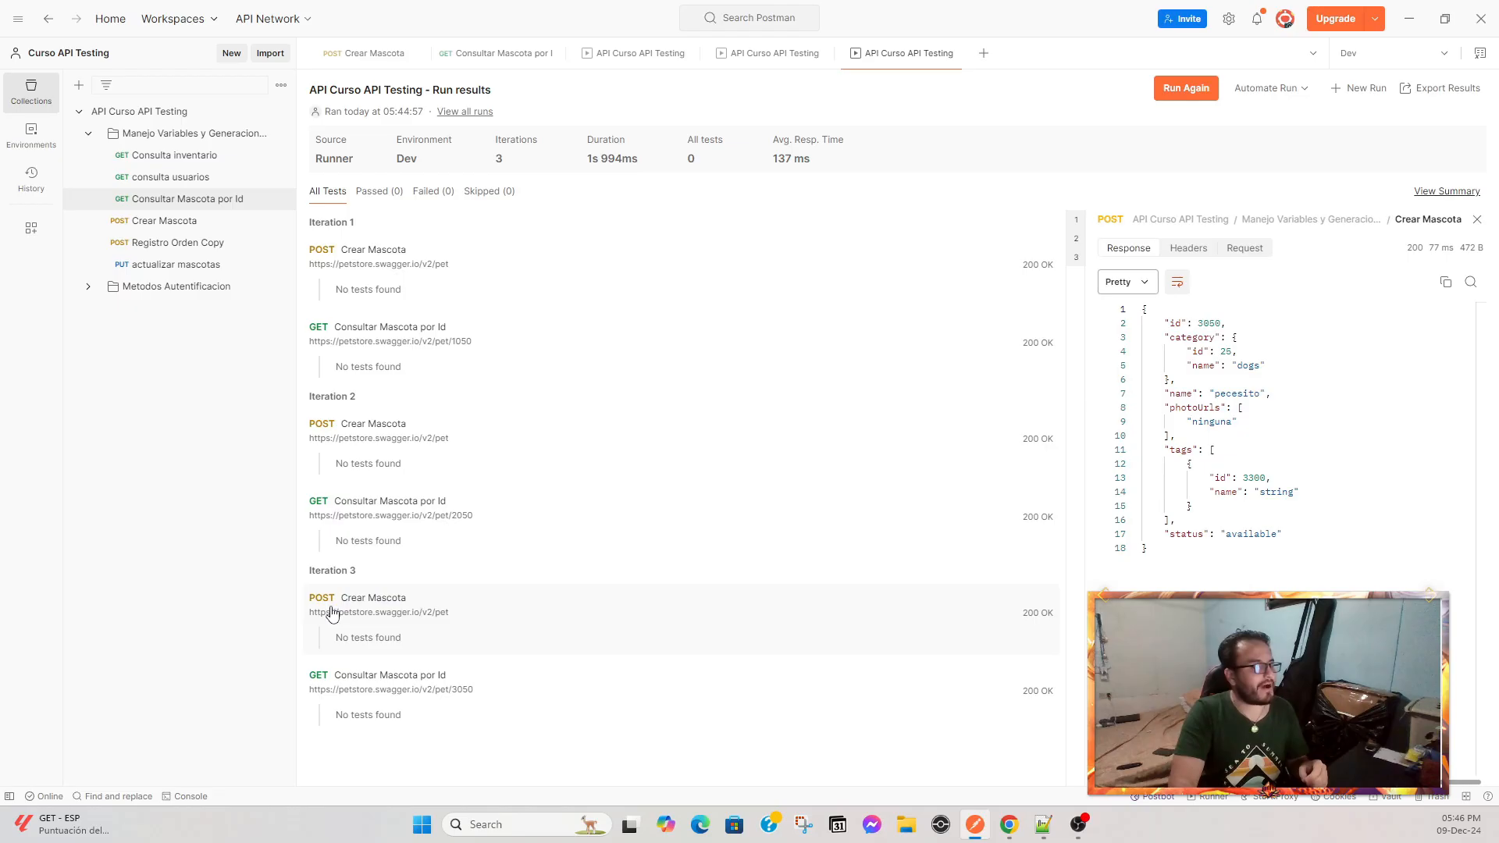
left_click_drag(1175, 324, 1265, 323)
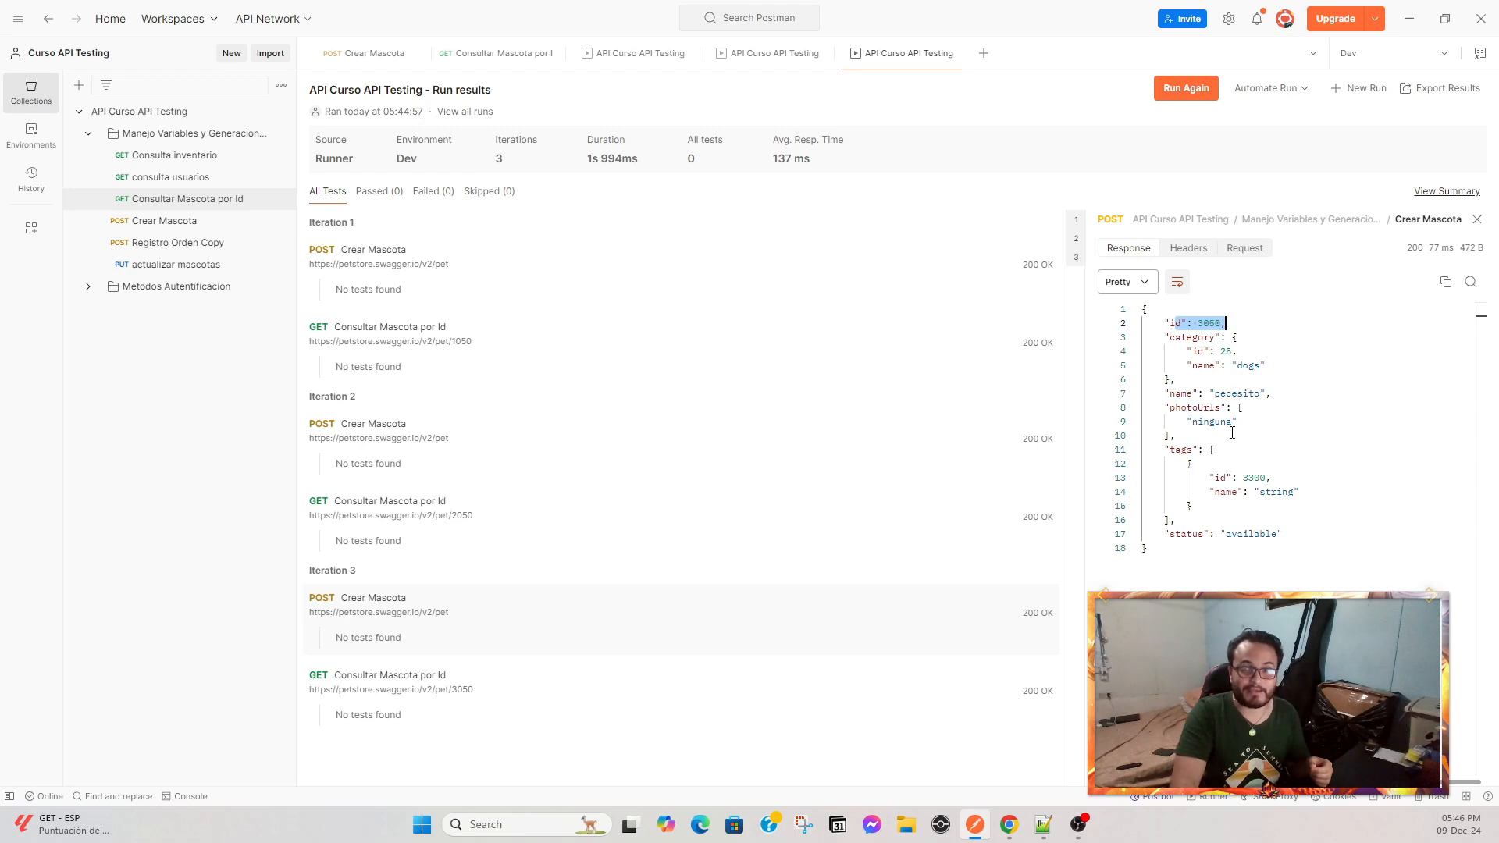
left_click(428, 714)
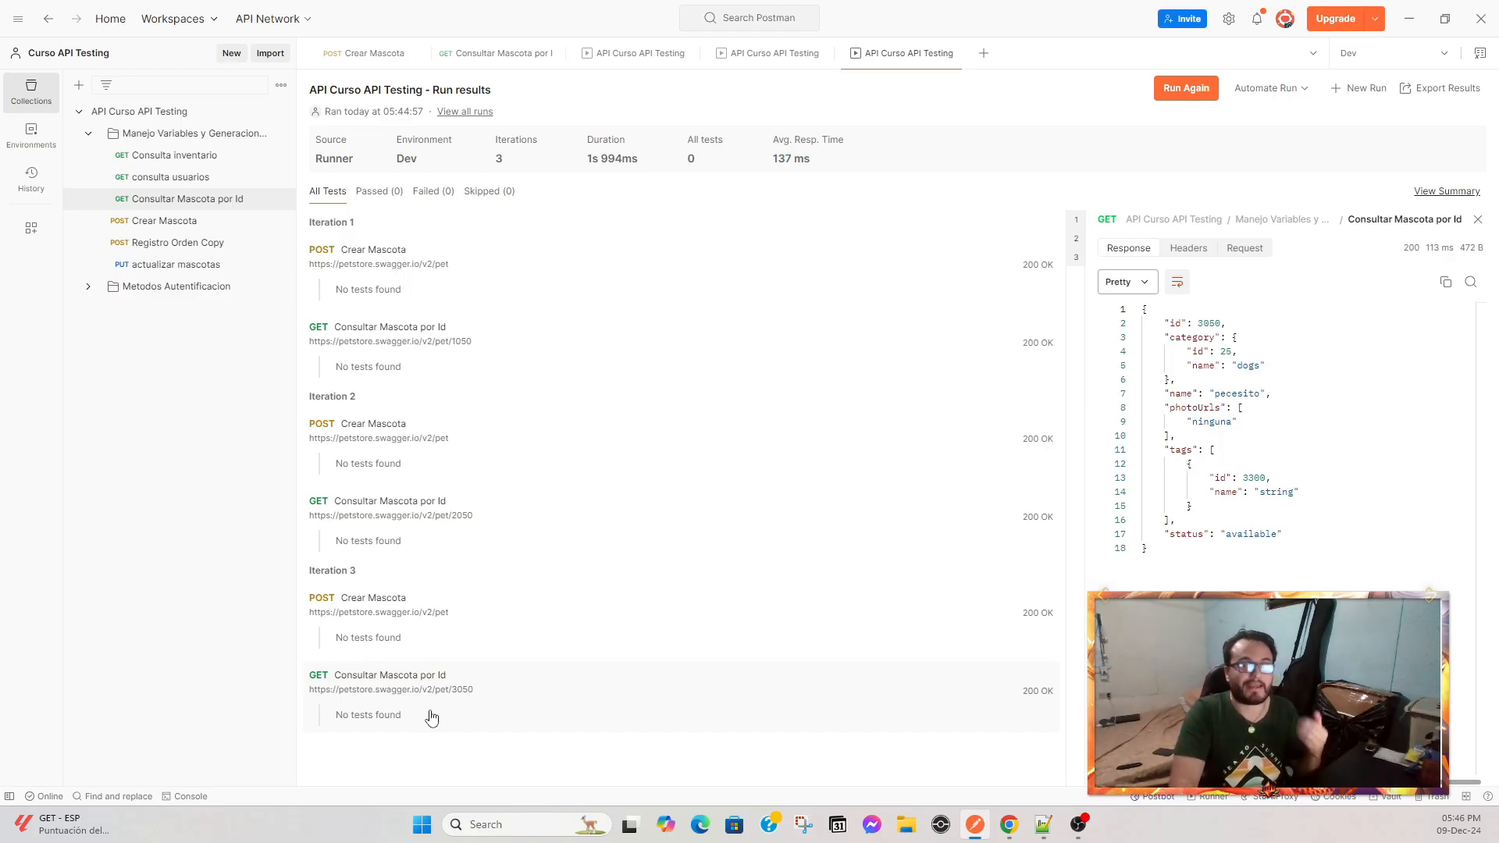
left_click_drag(1192, 322, 1236, 337)
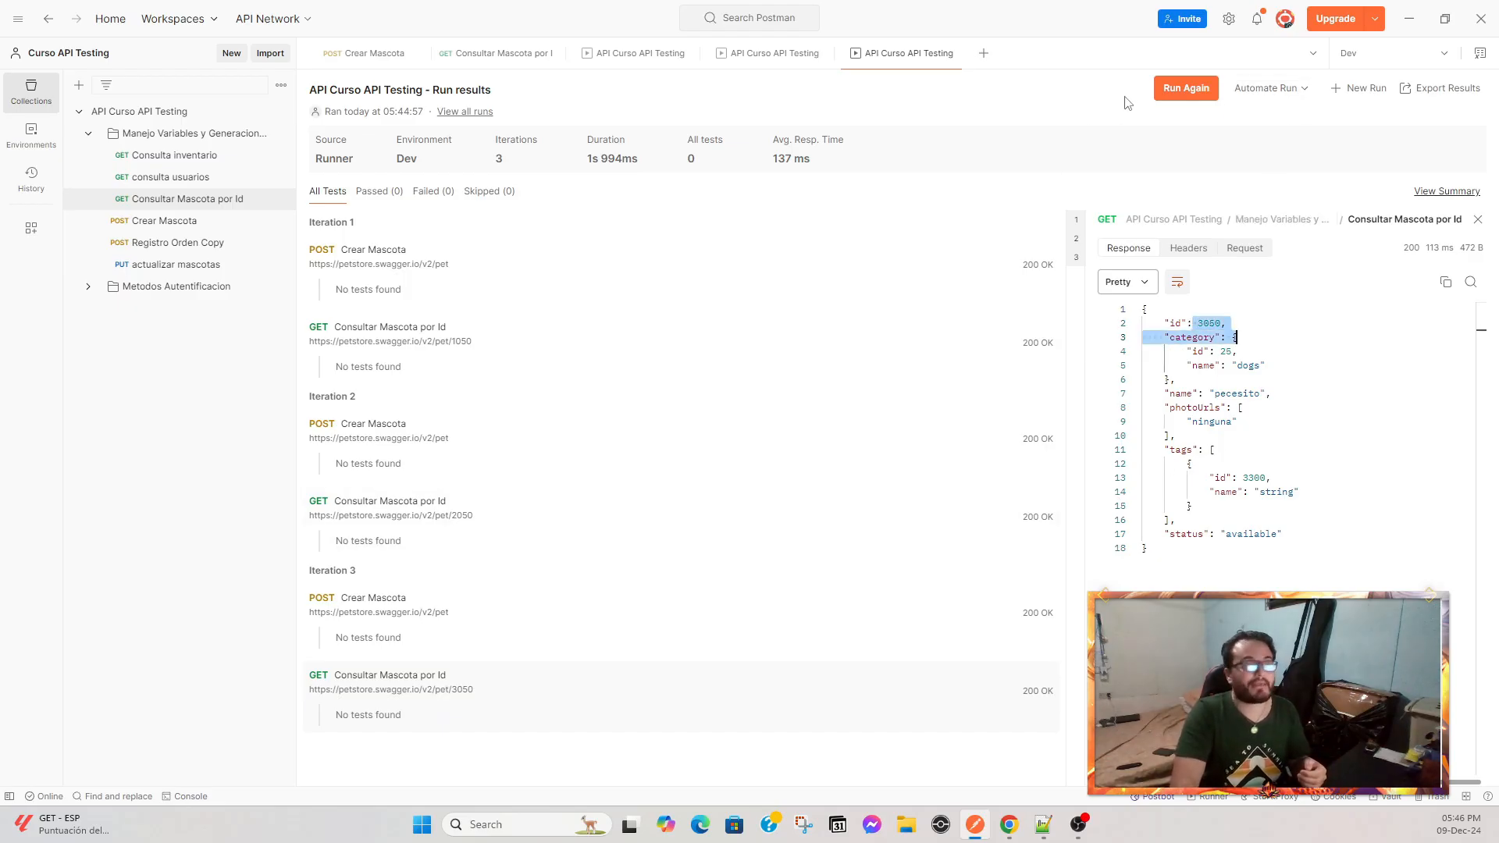
Examine the Run Again and Automate Run options of the run results.
mouse_move(1206, 98)
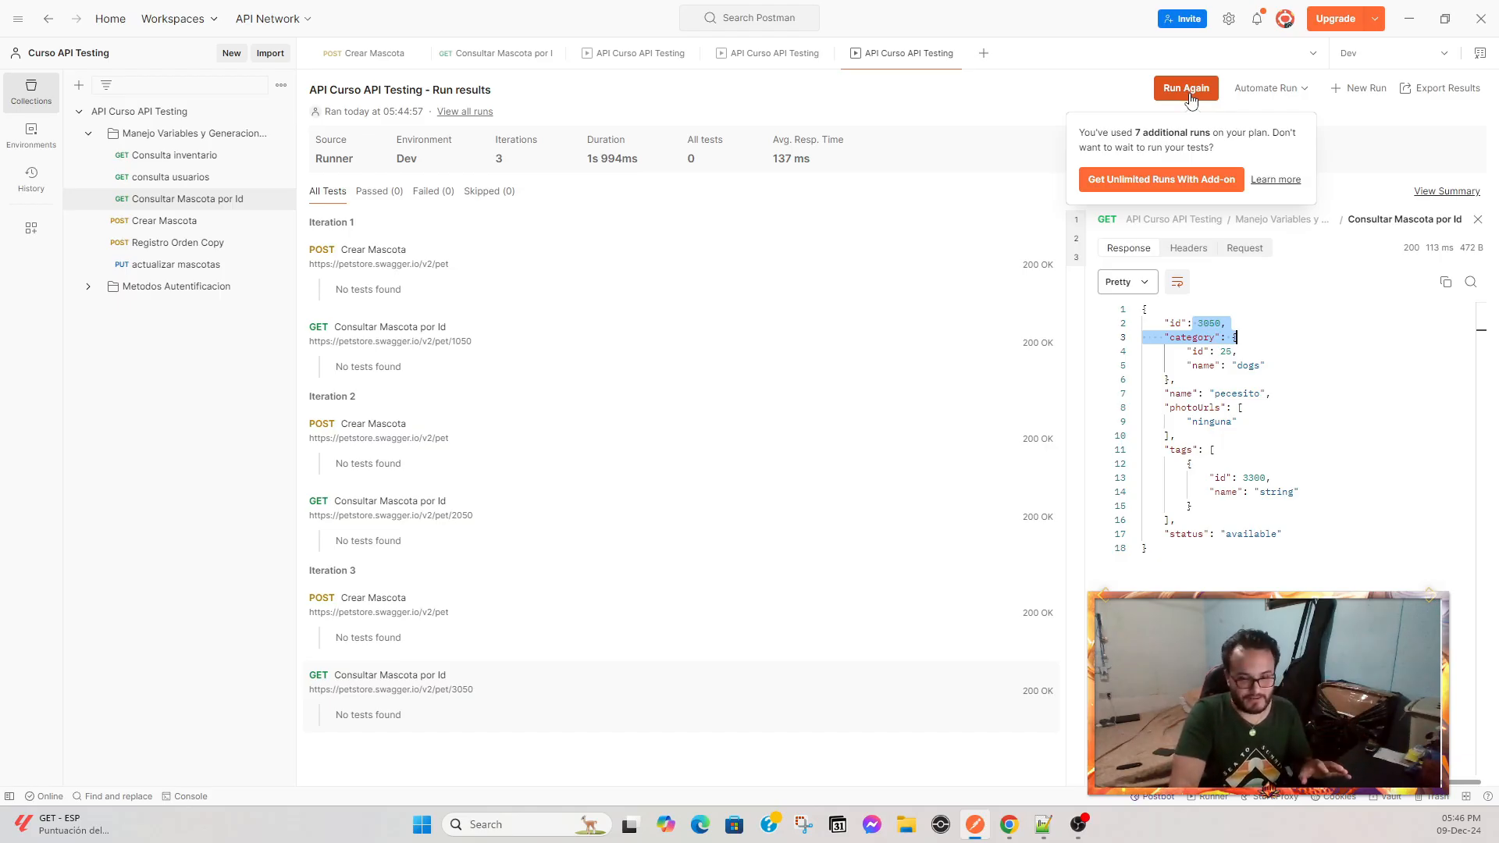
left_click(1103, 138)
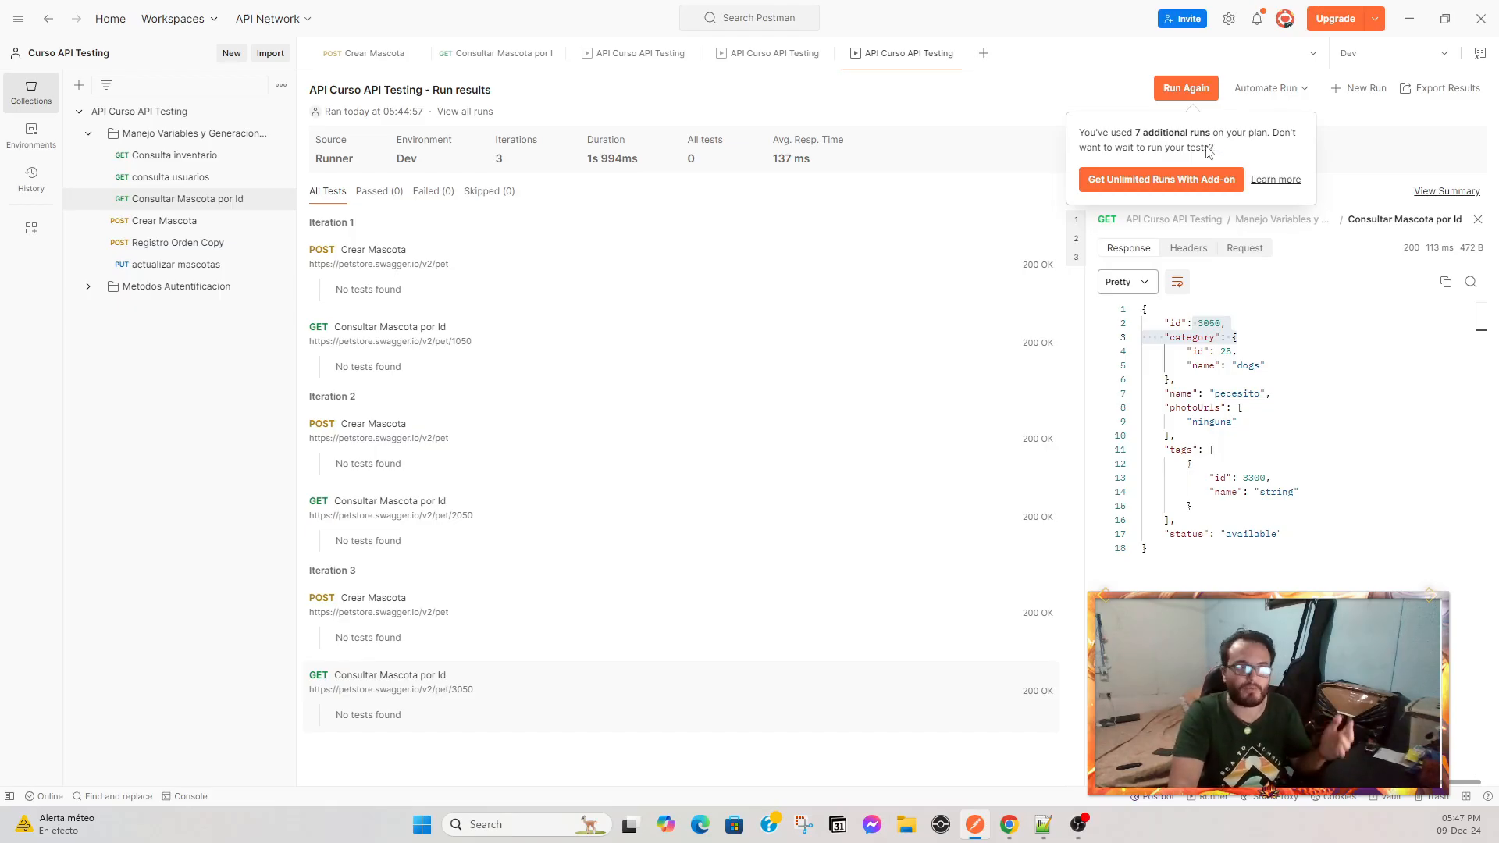
left_click(1296, 92)
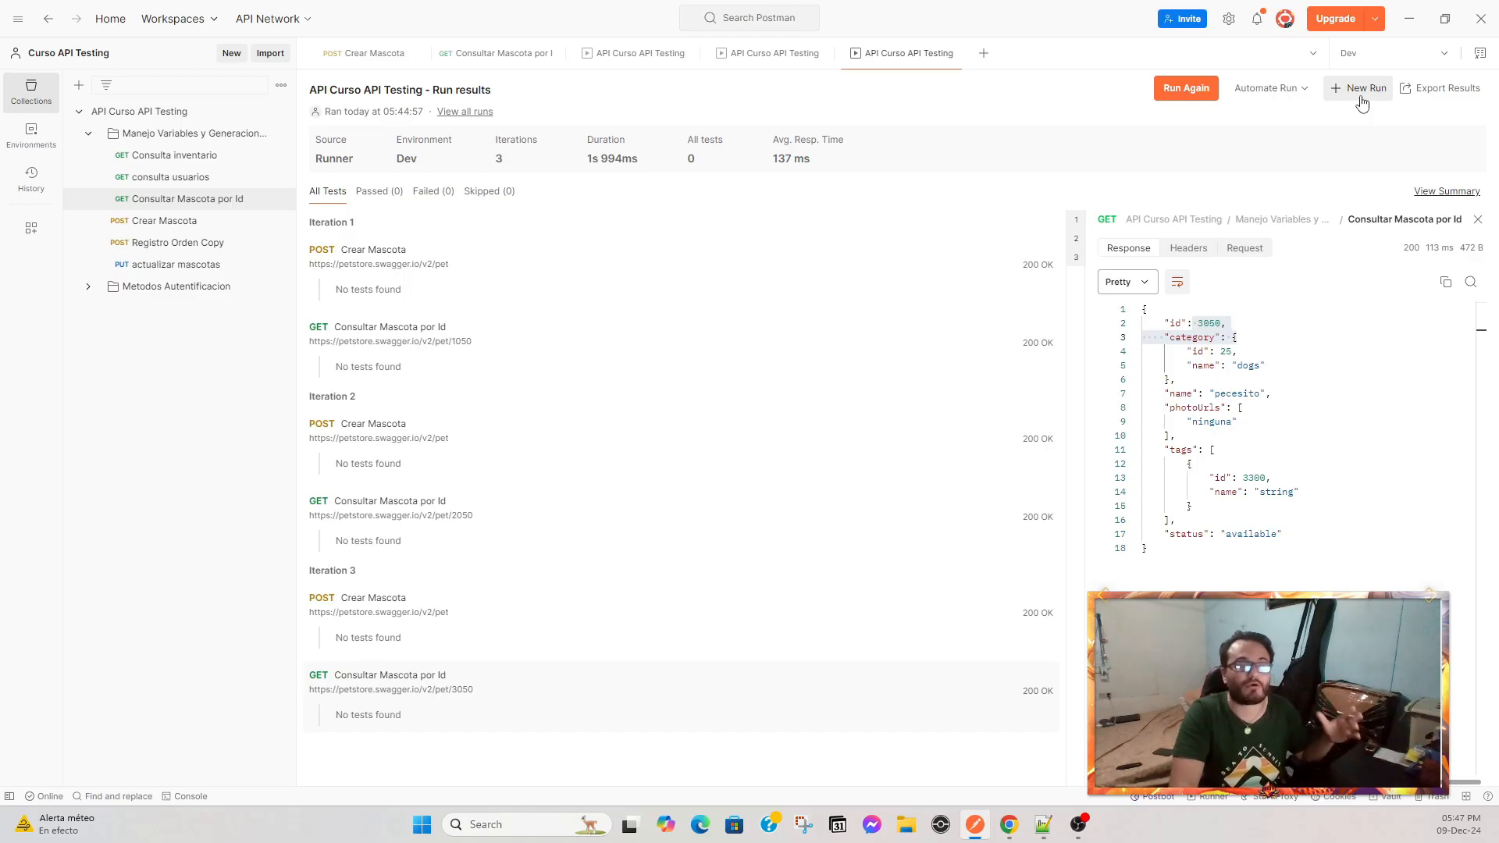
left_click(1455, 98)
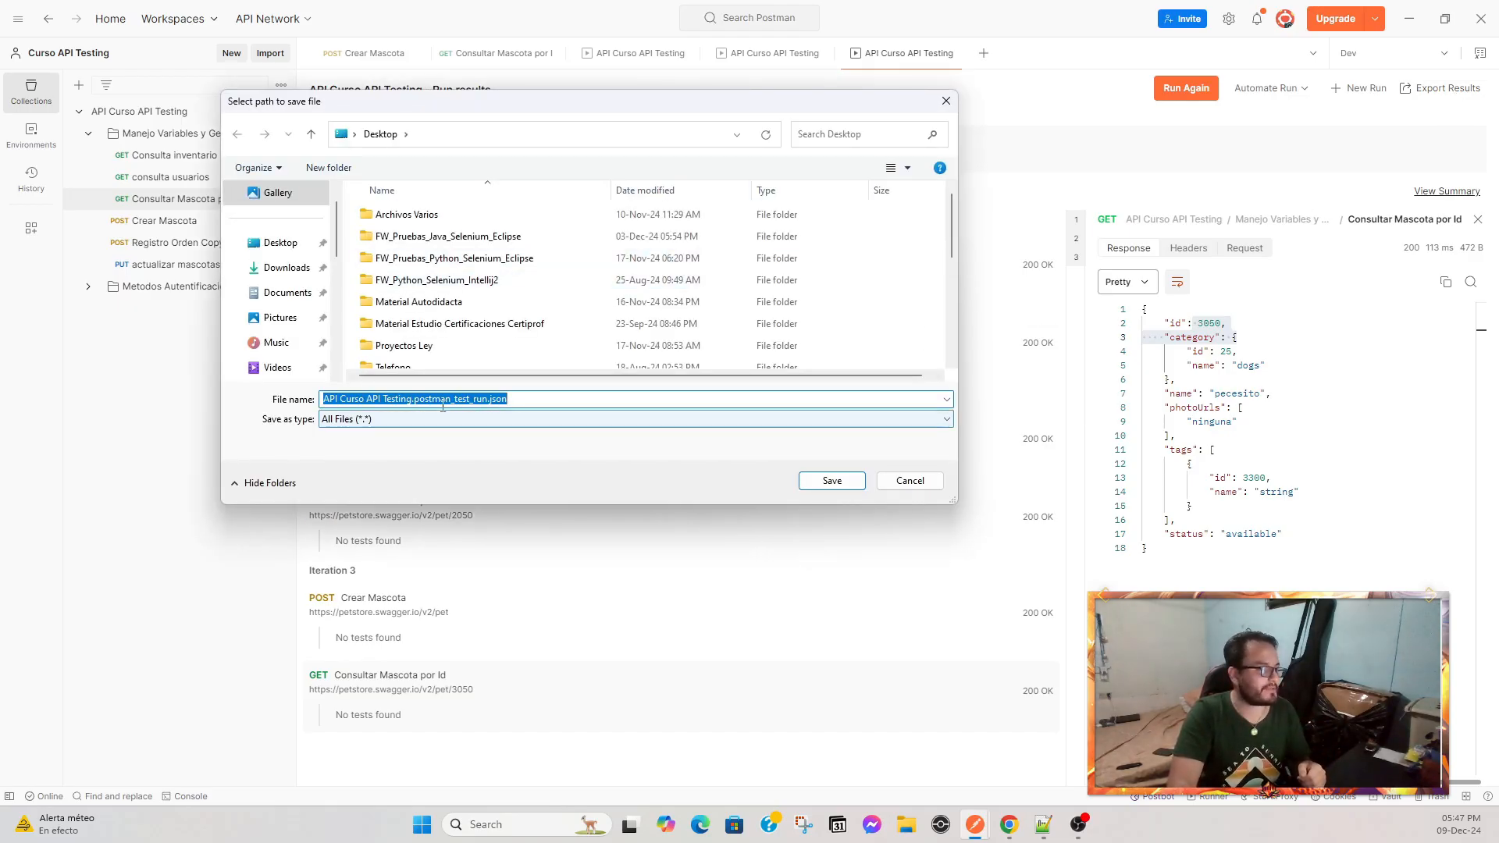
left_click_drag(355, 398, 489, 399)
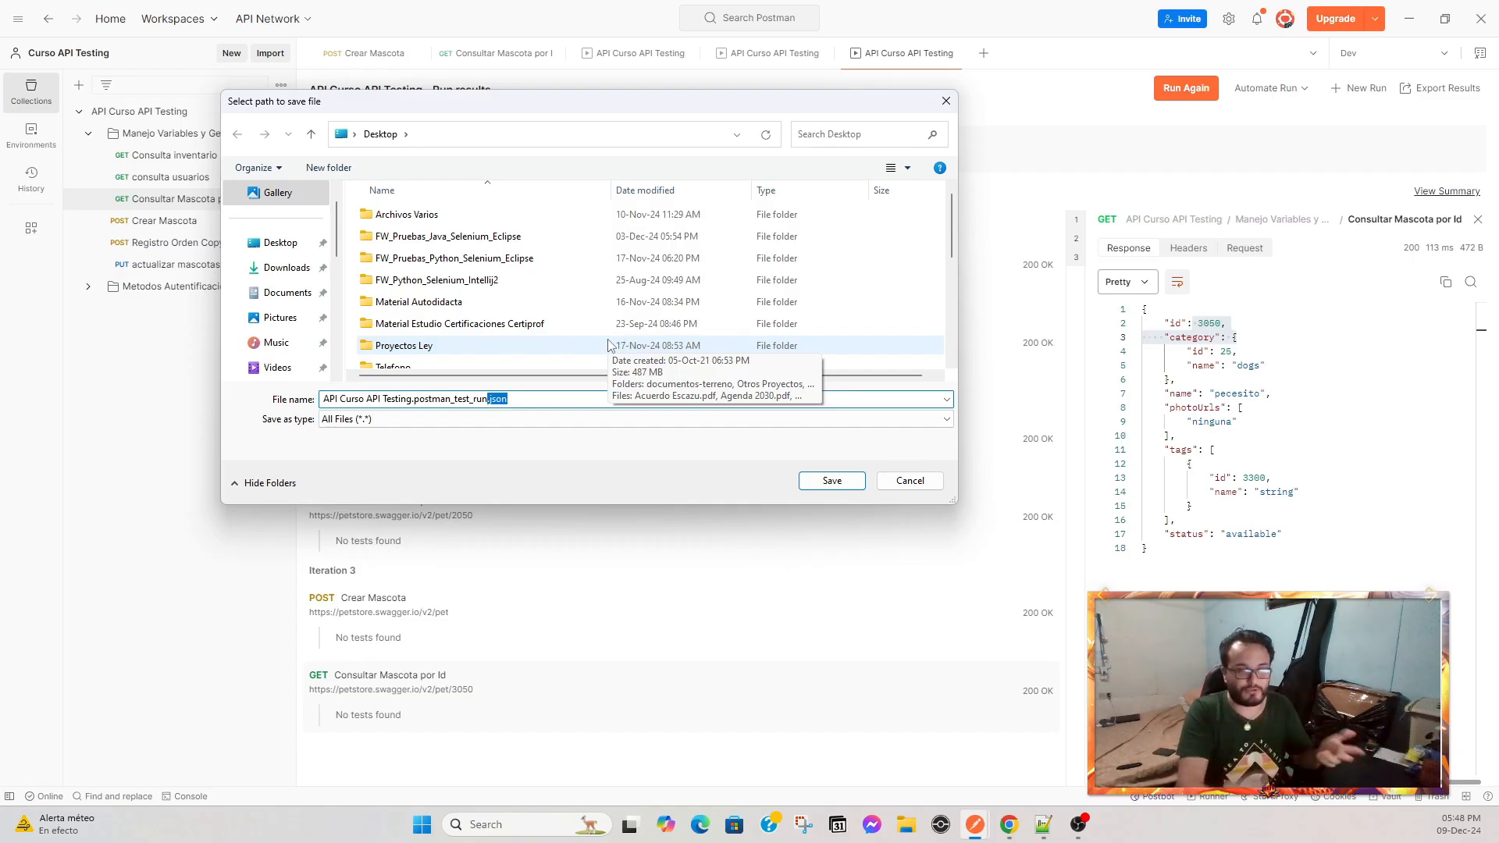
left_click(945, 101)
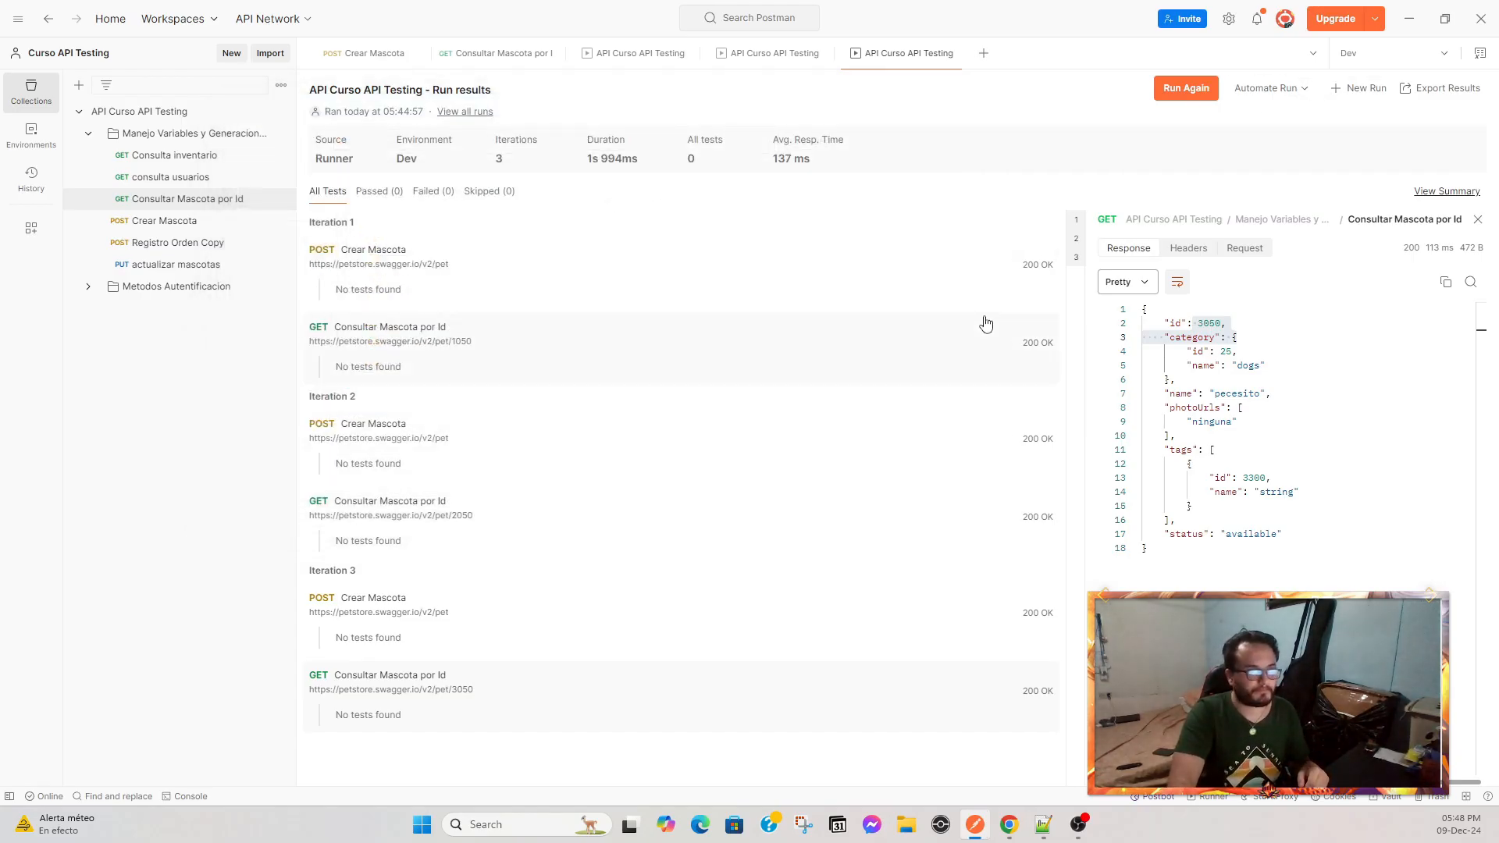